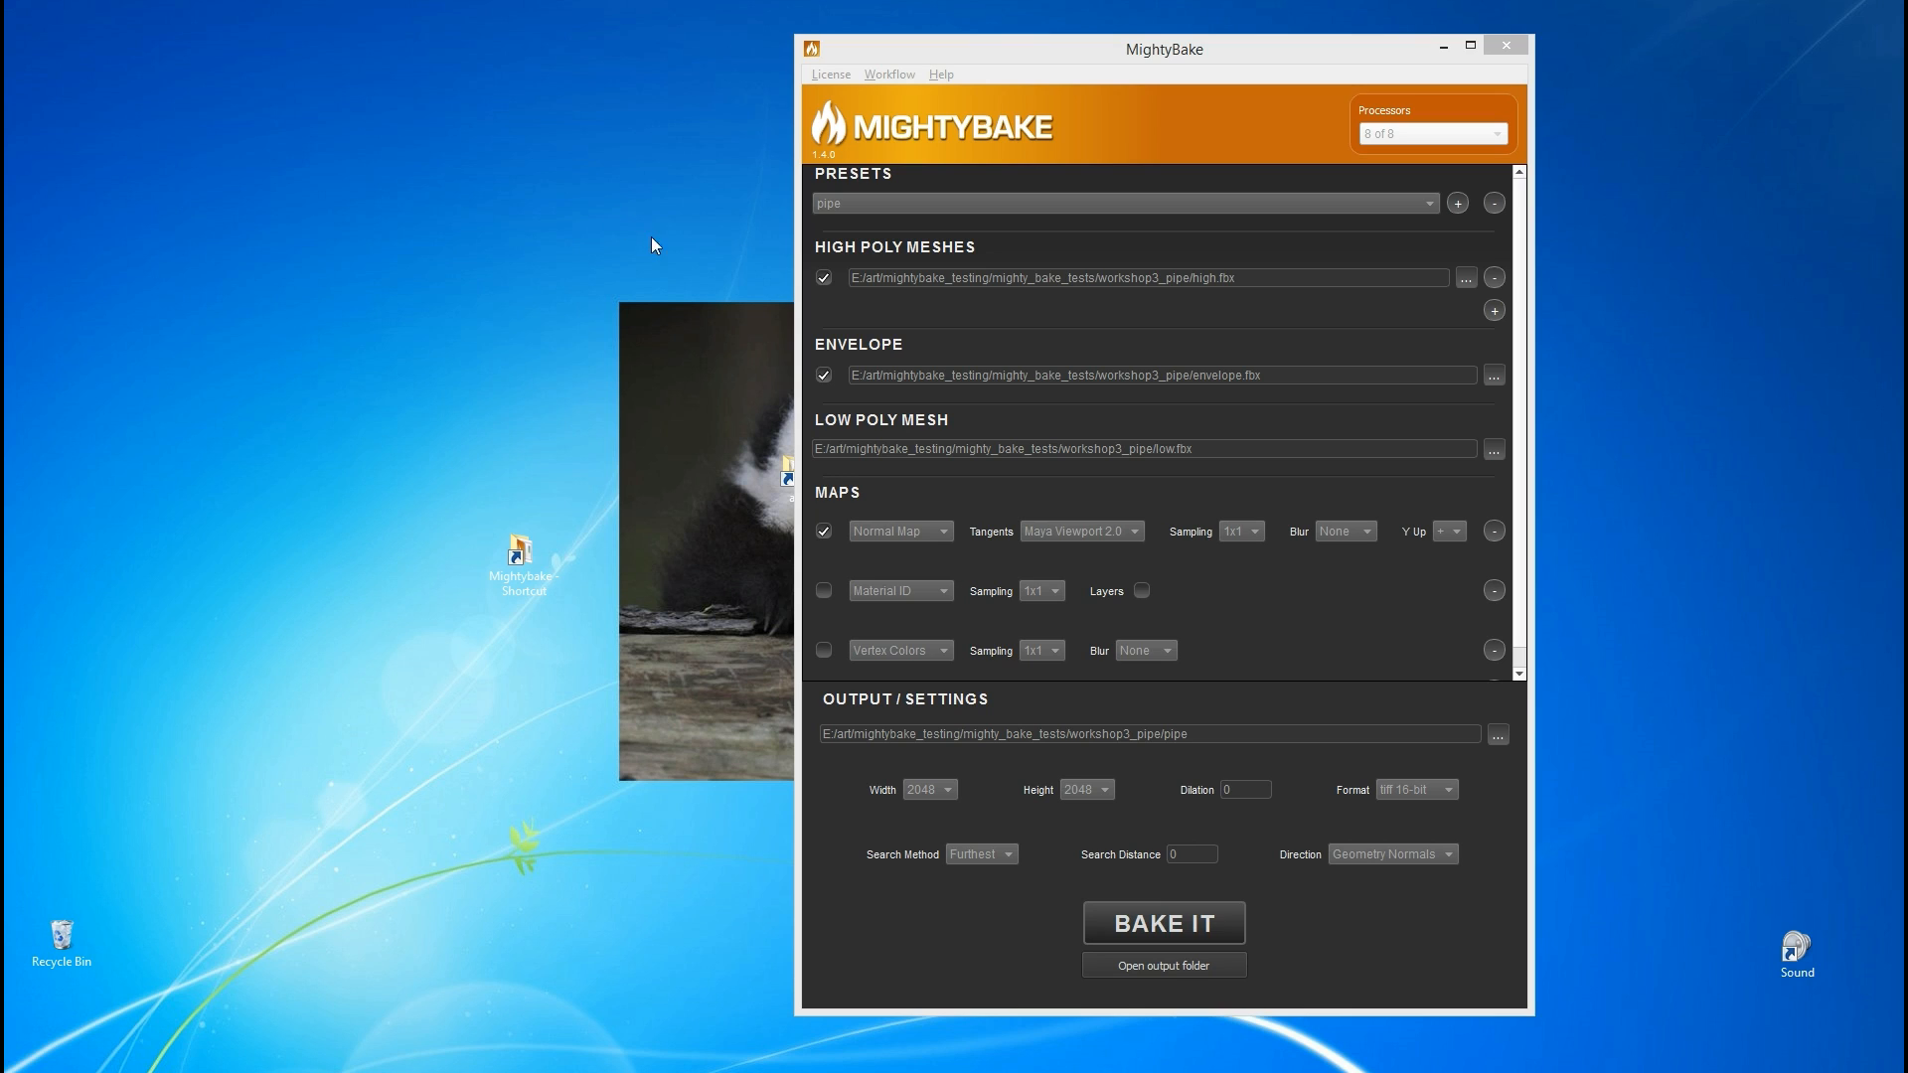
Step: Clear the loaded settings with the blank preset and load the pipe preset in their place
click(952, 206)
click(904, 196)
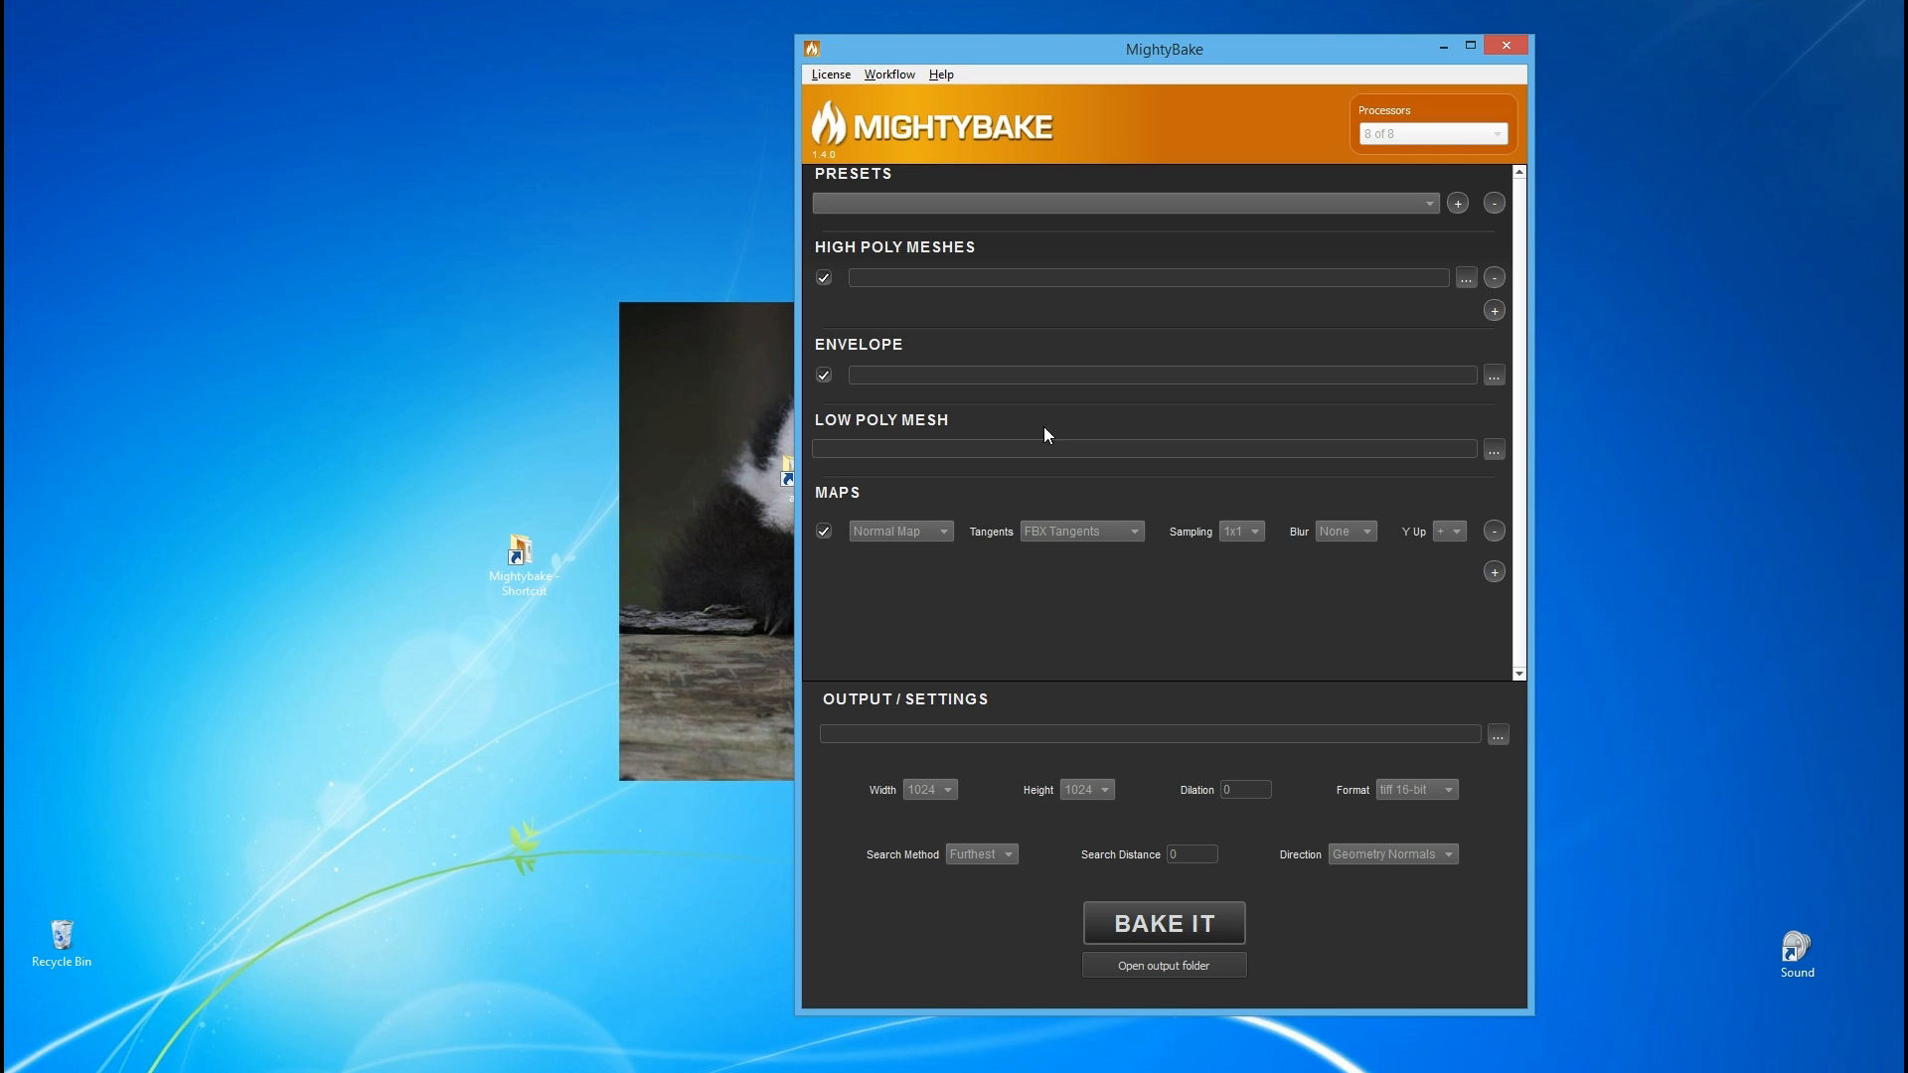
click(877, 204)
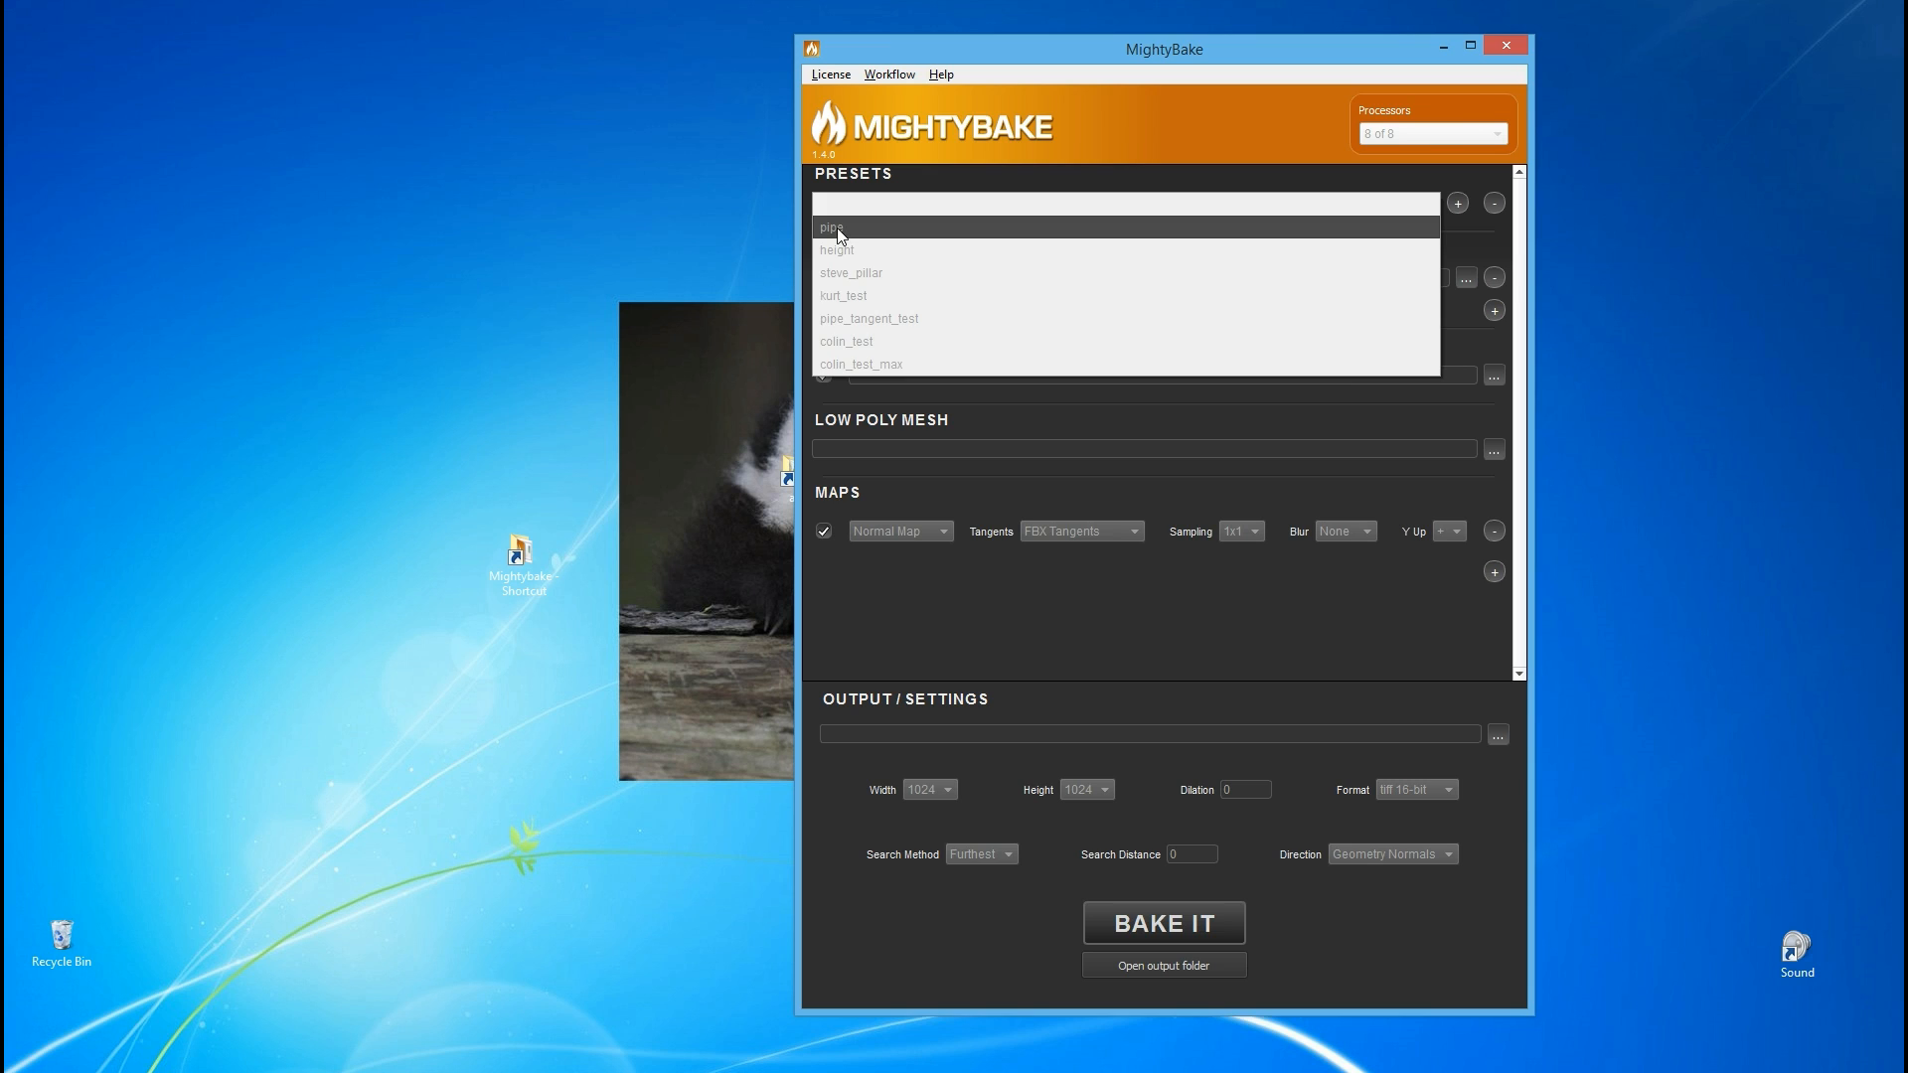
click(837, 229)
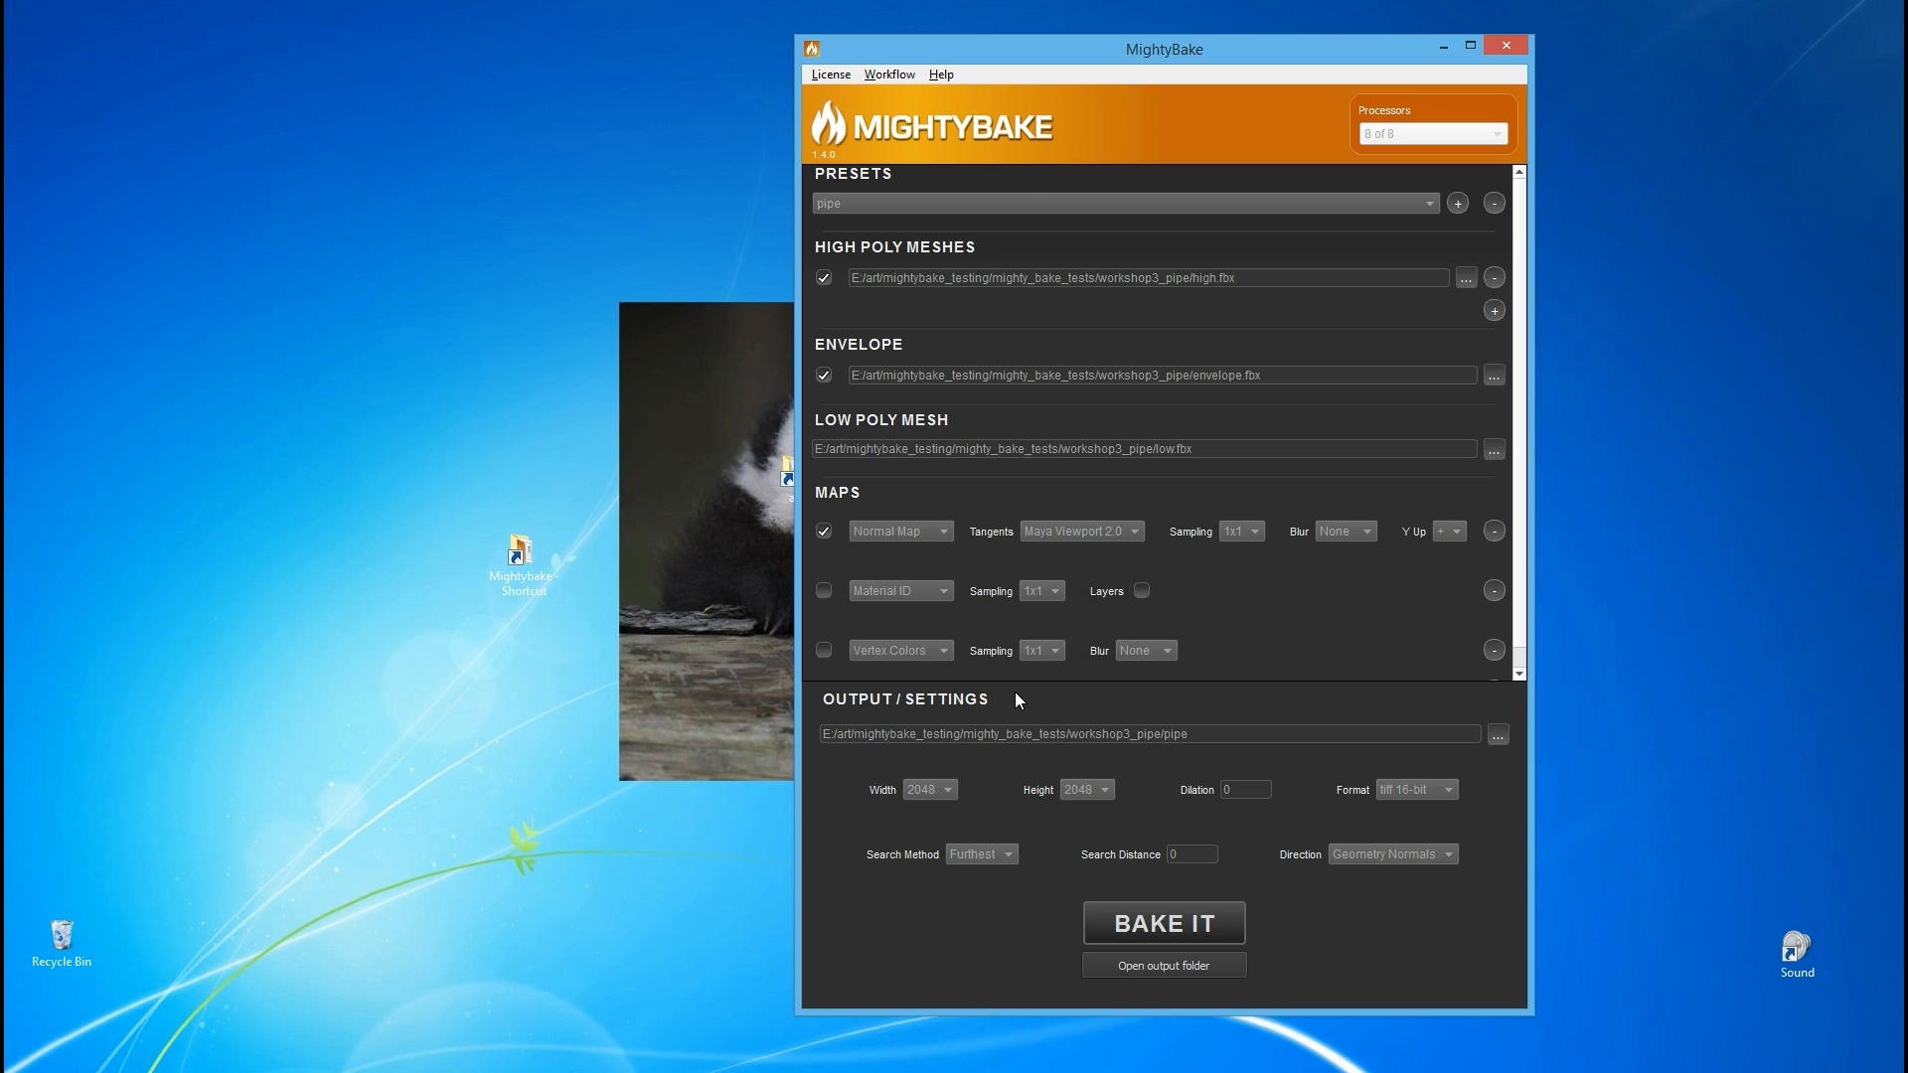
Step: Load the steve_pillar preset and reset the bake settings with the blank preset
click(901, 204)
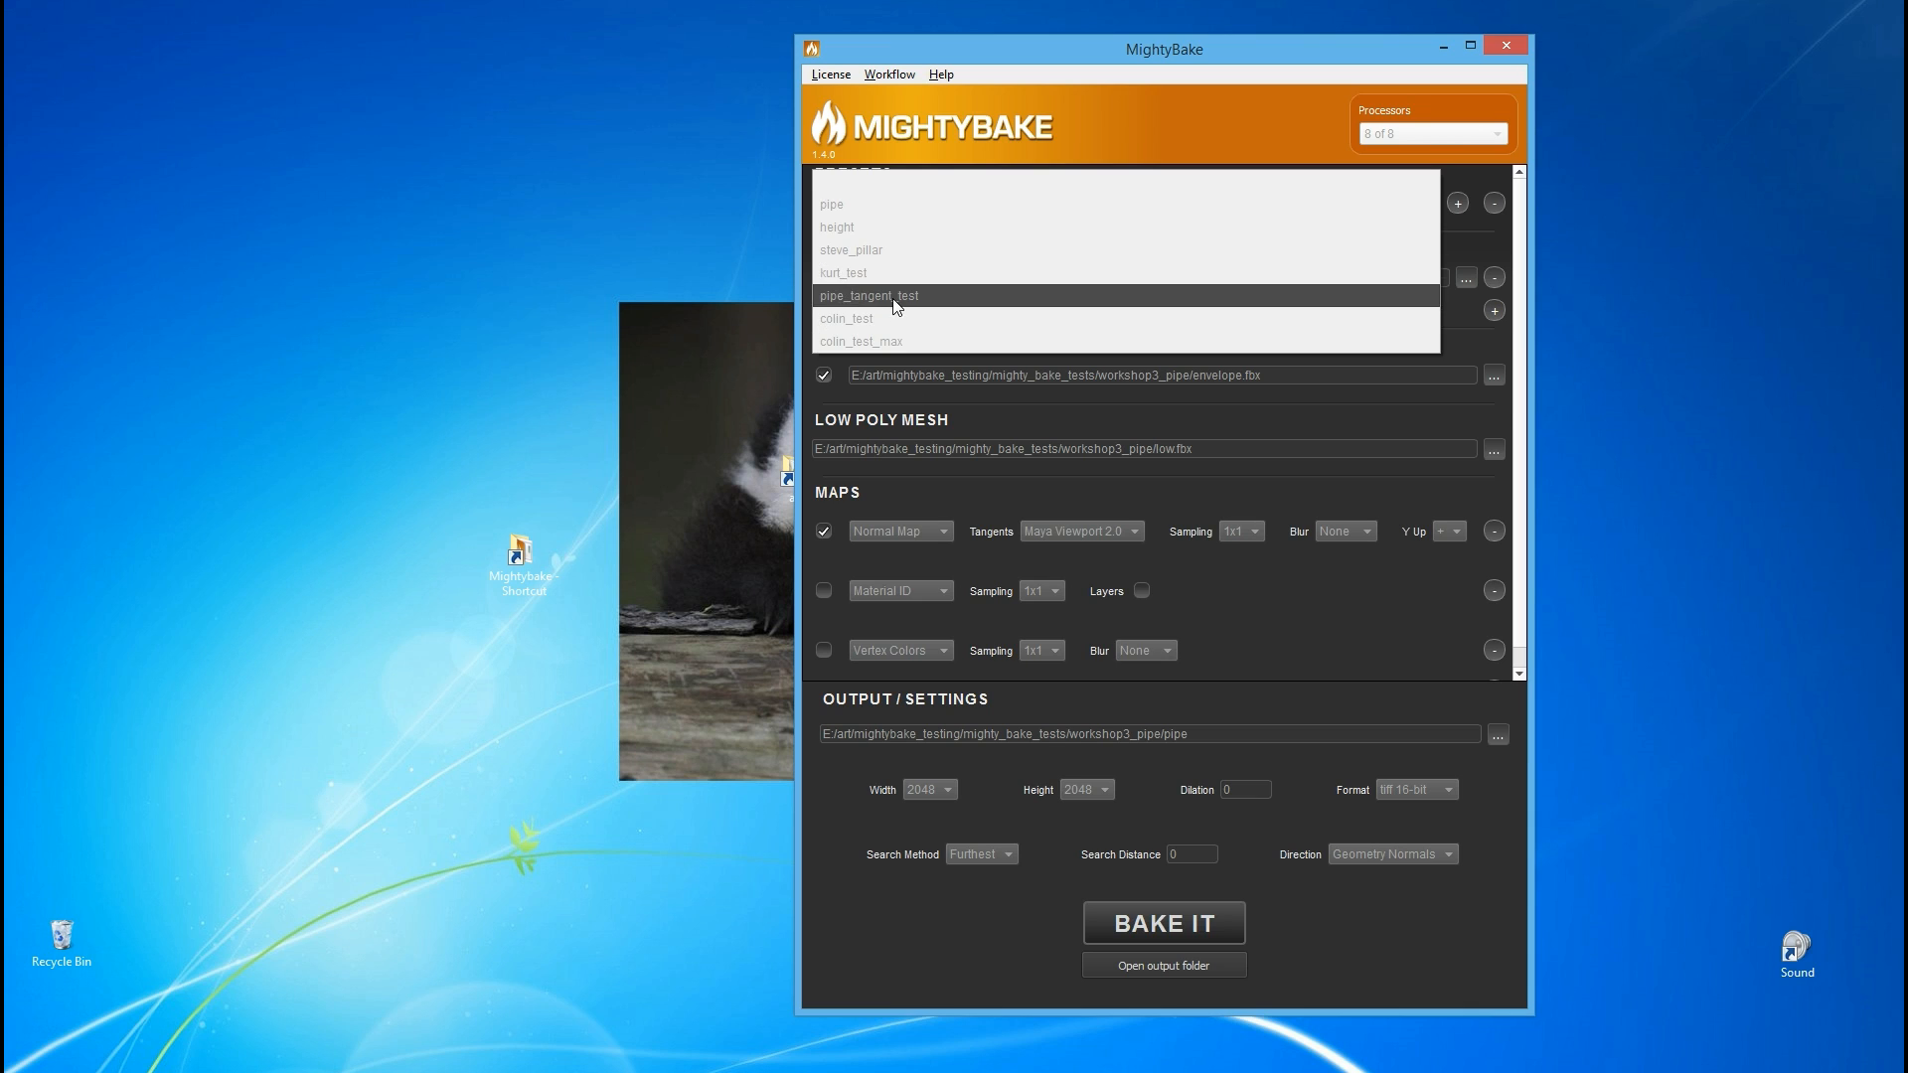
click(875, 249)
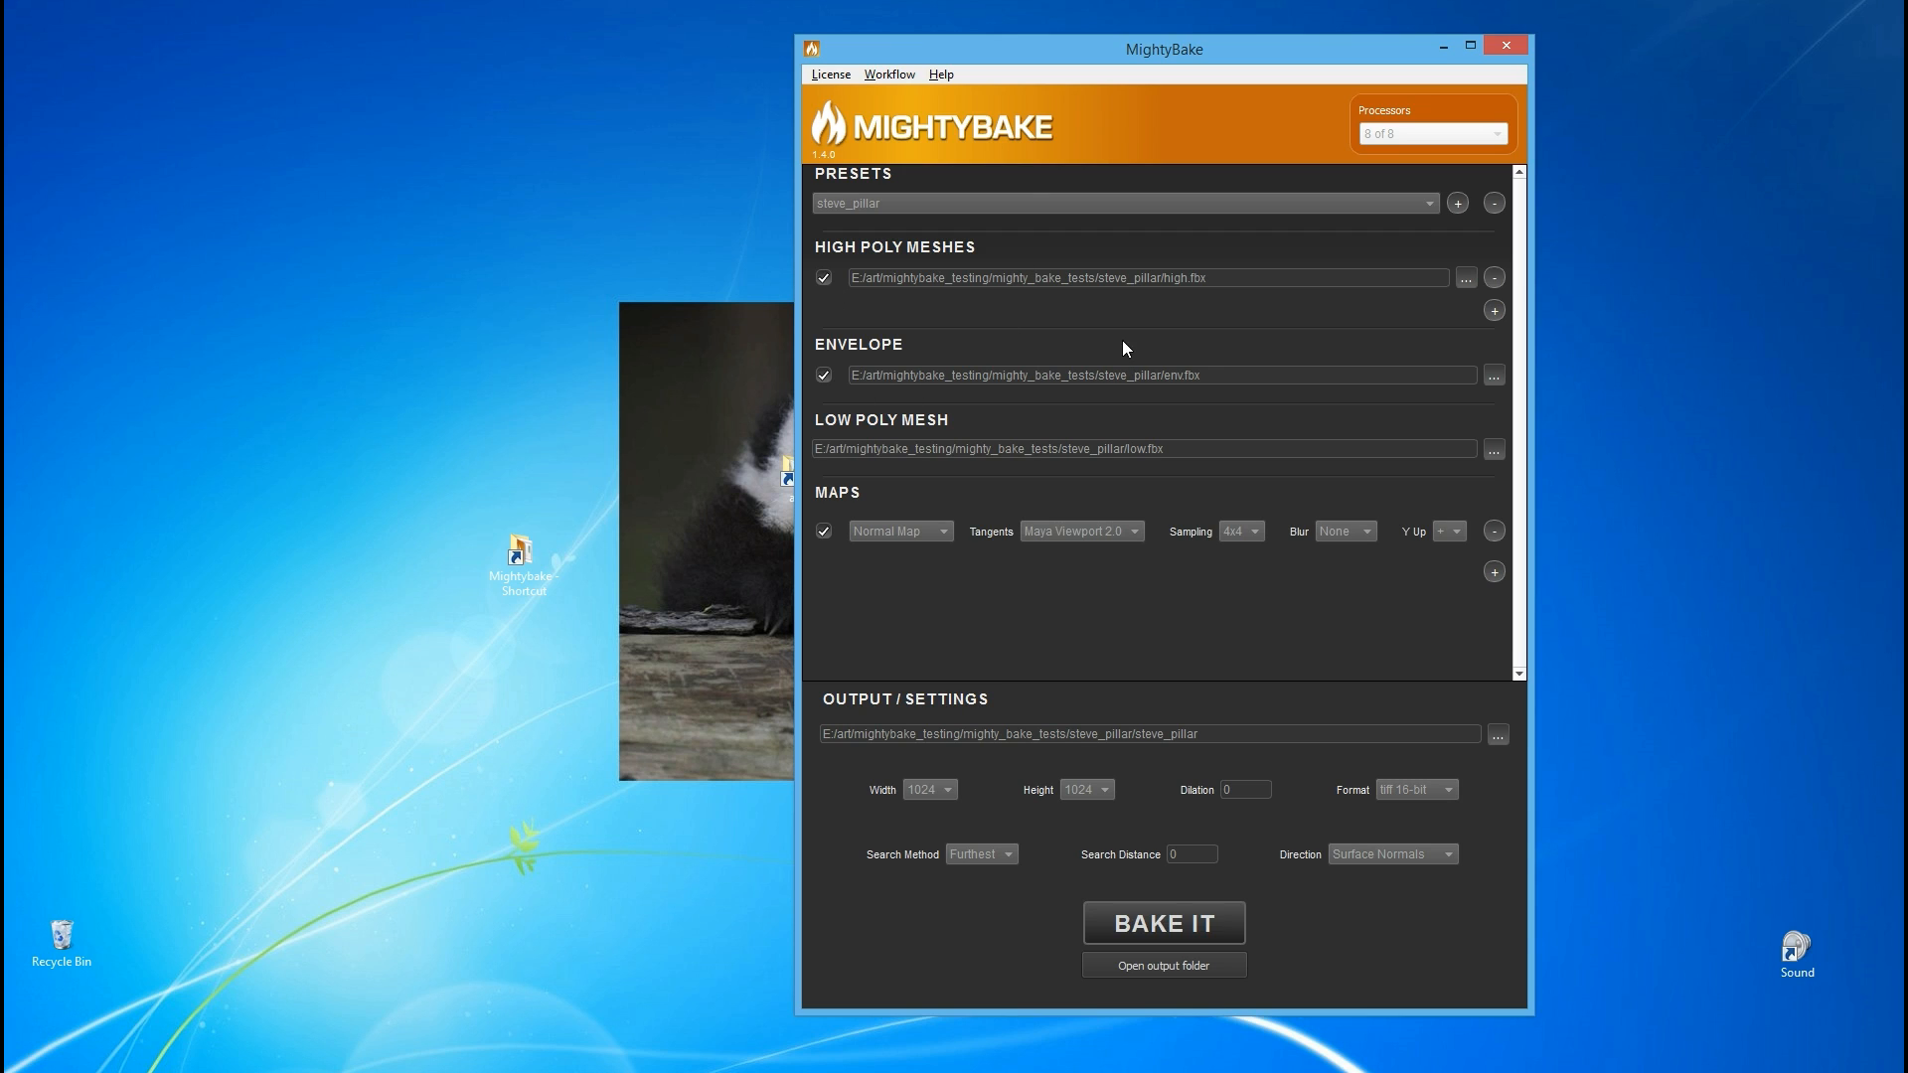
click(903, 205)
click(849, 142)
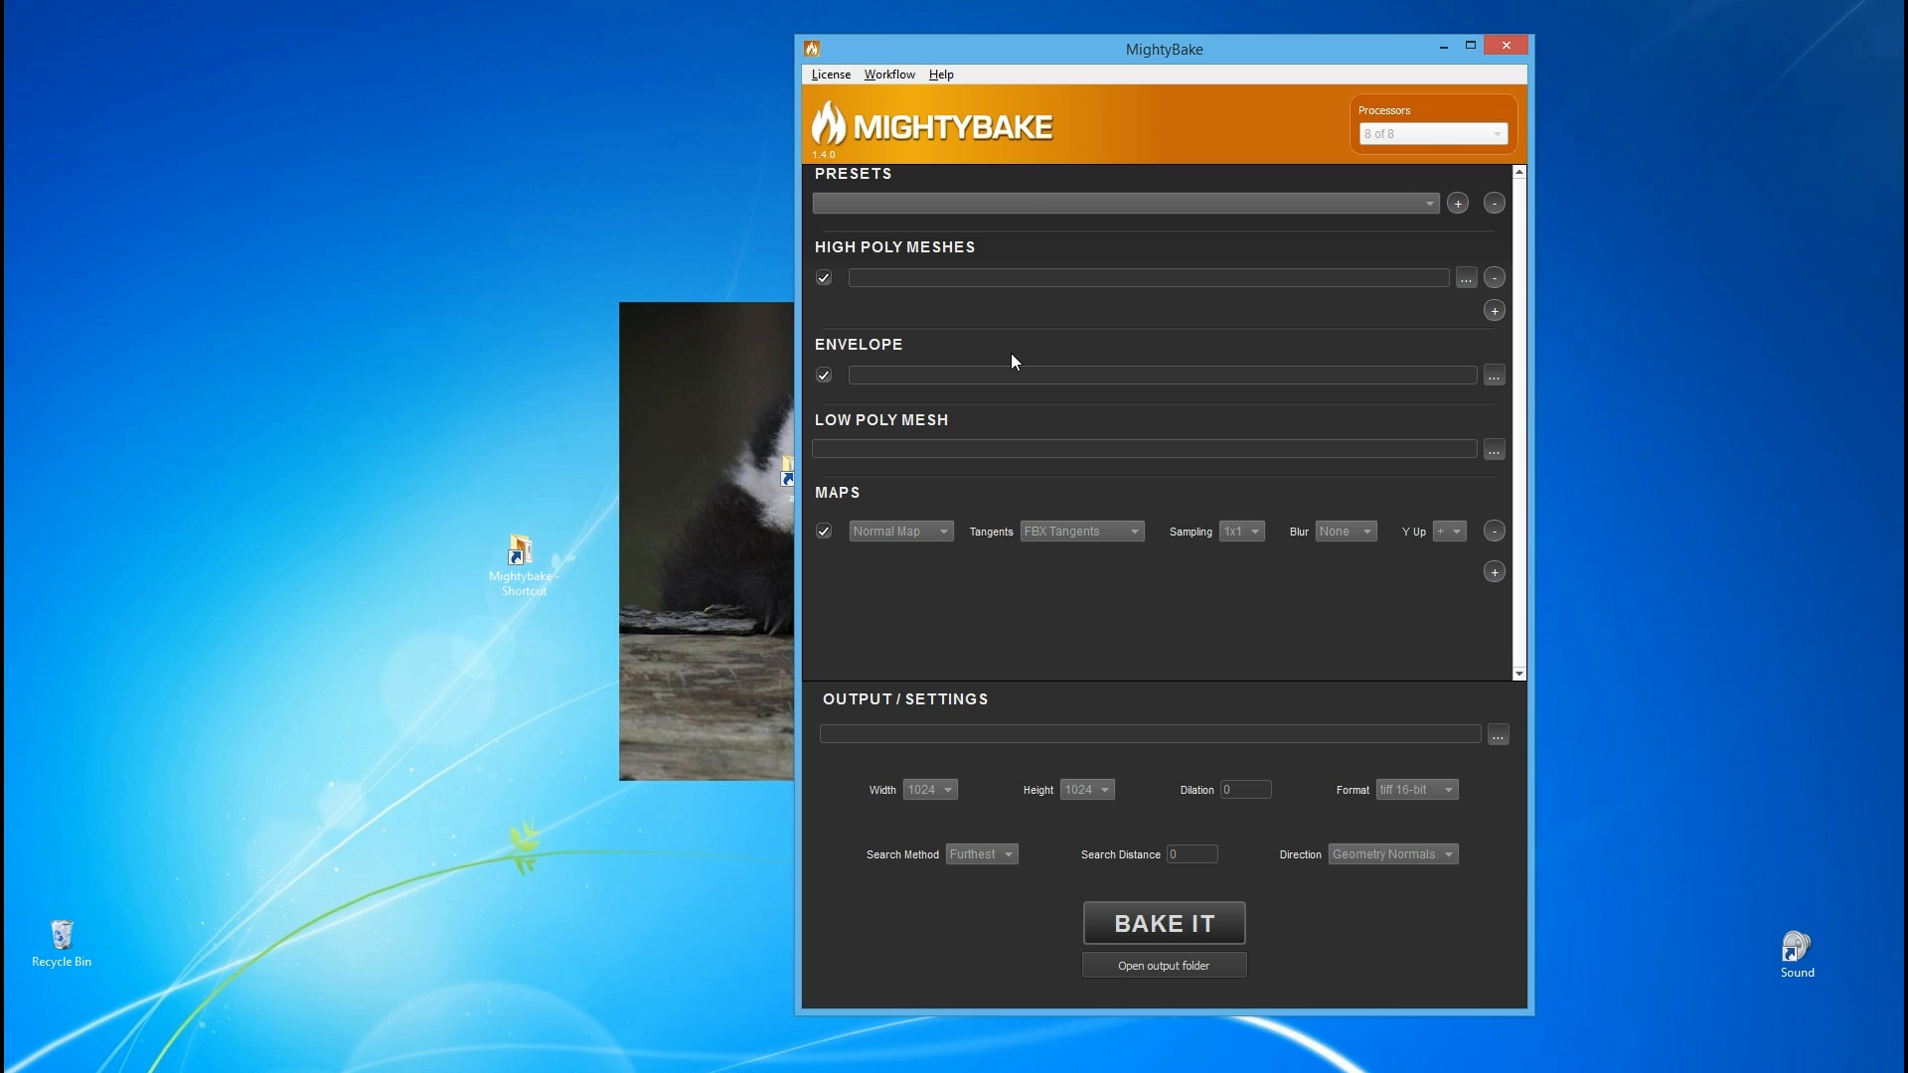
Step: Load the pipe preset from the blank settings to restore its meshes, maps and output path
click(910, 281)
click(922, 204)
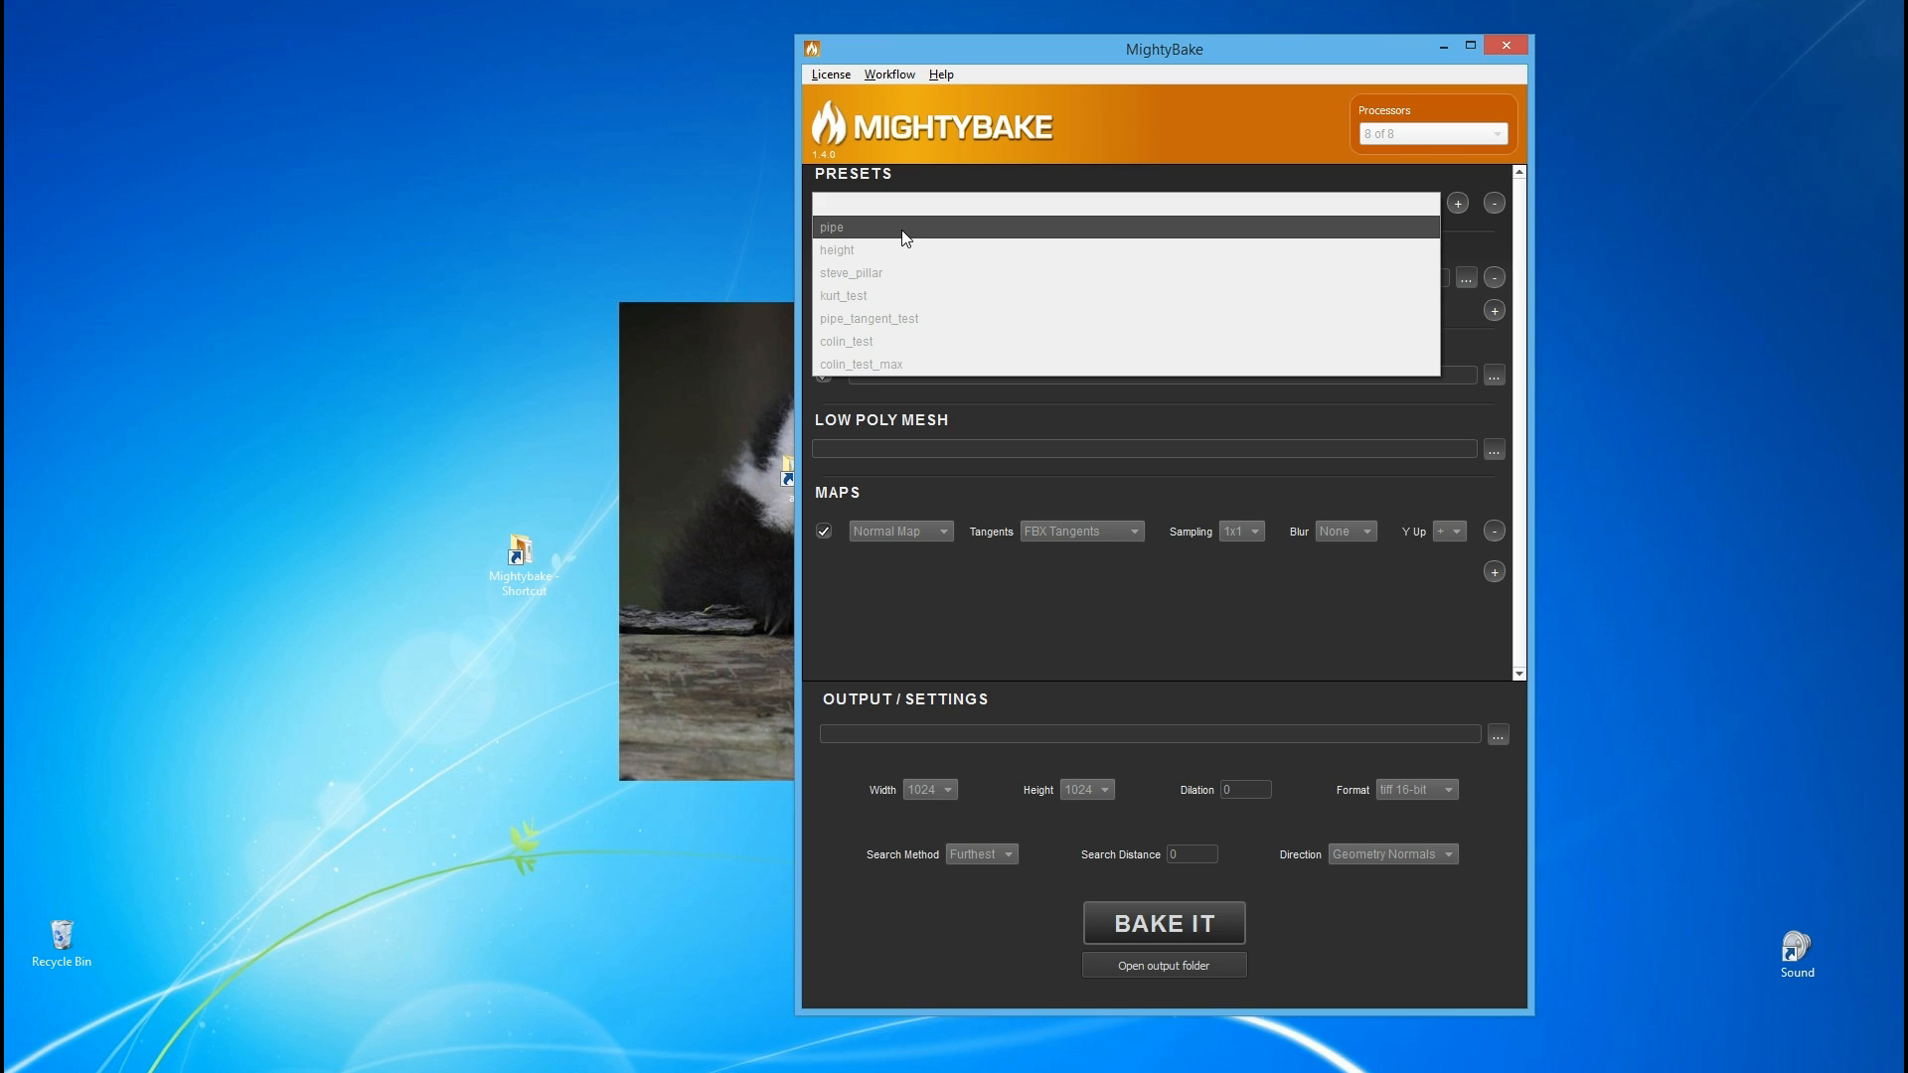
click(905, 235)
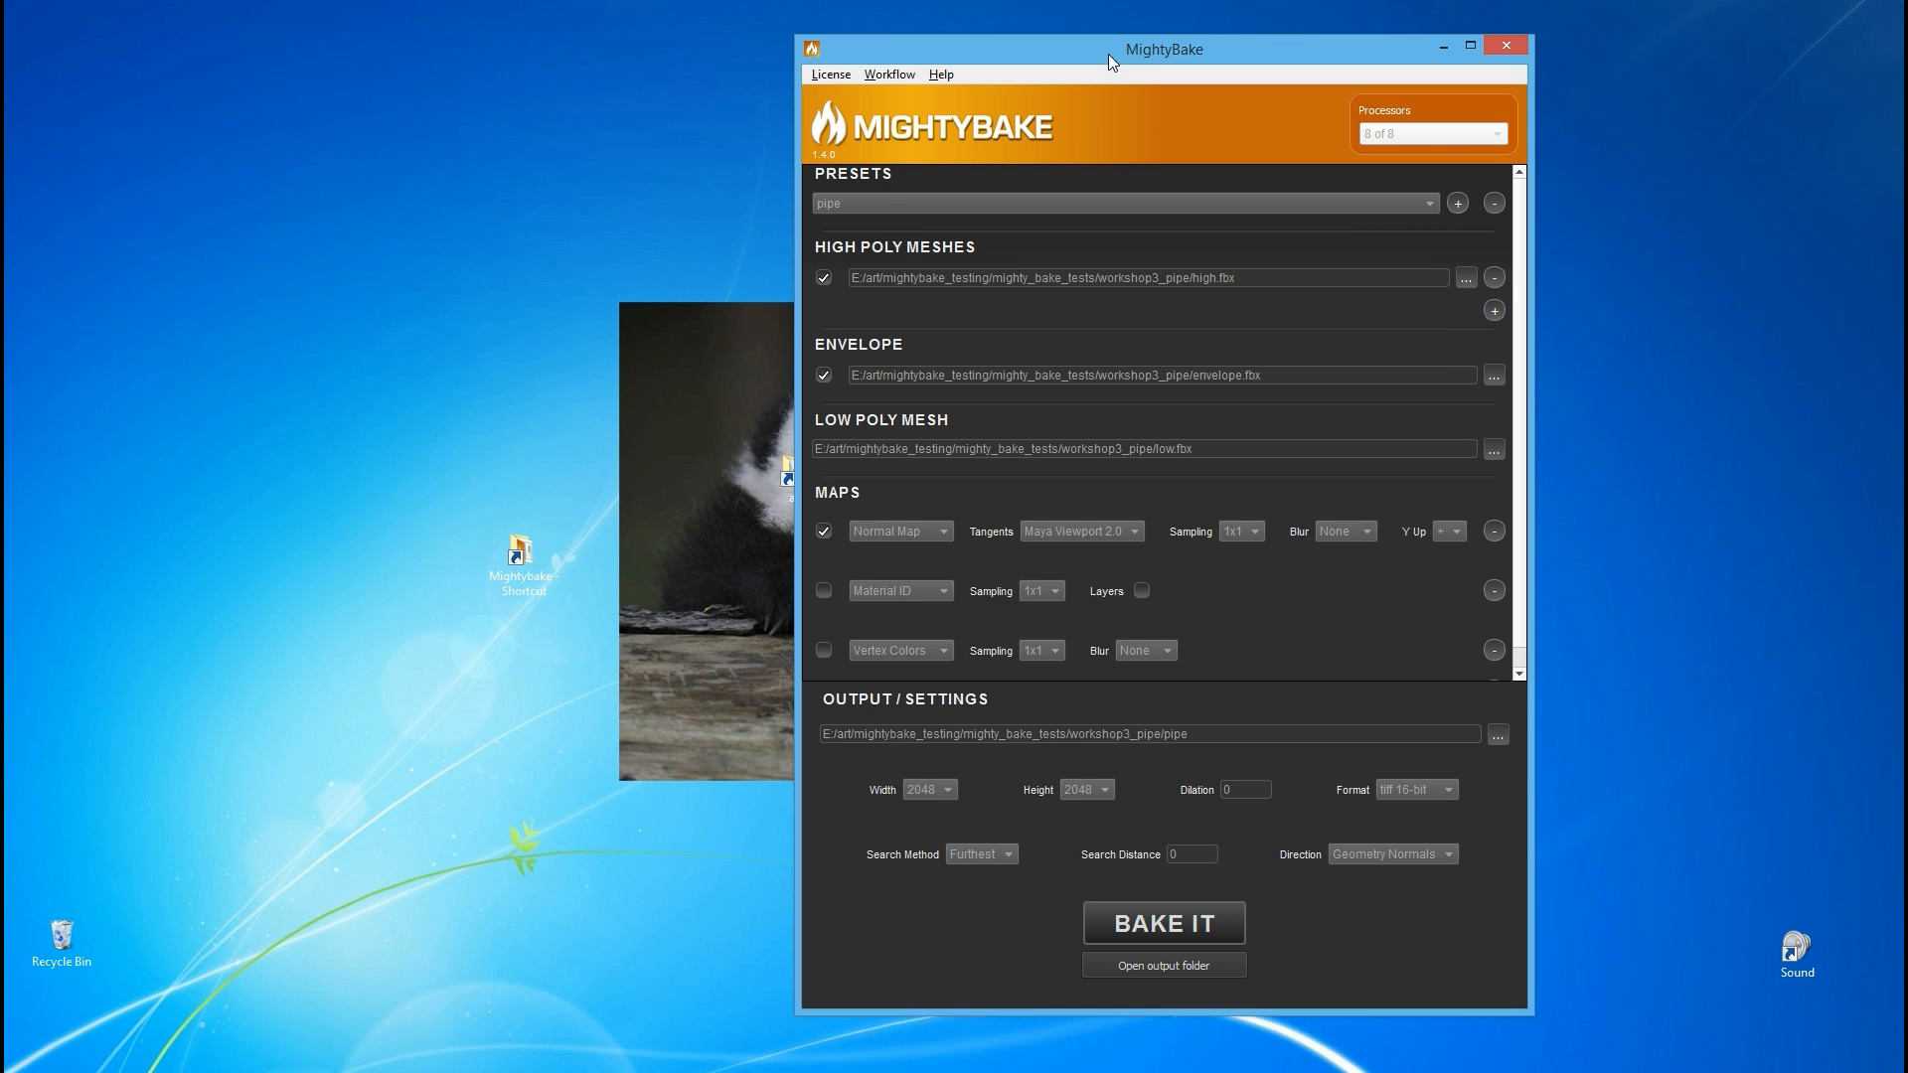
mouse_move(1108, 55)
mouse_down()
mouse_move(1135, 61)
mouse_move(1116, 56)
mouse_up()
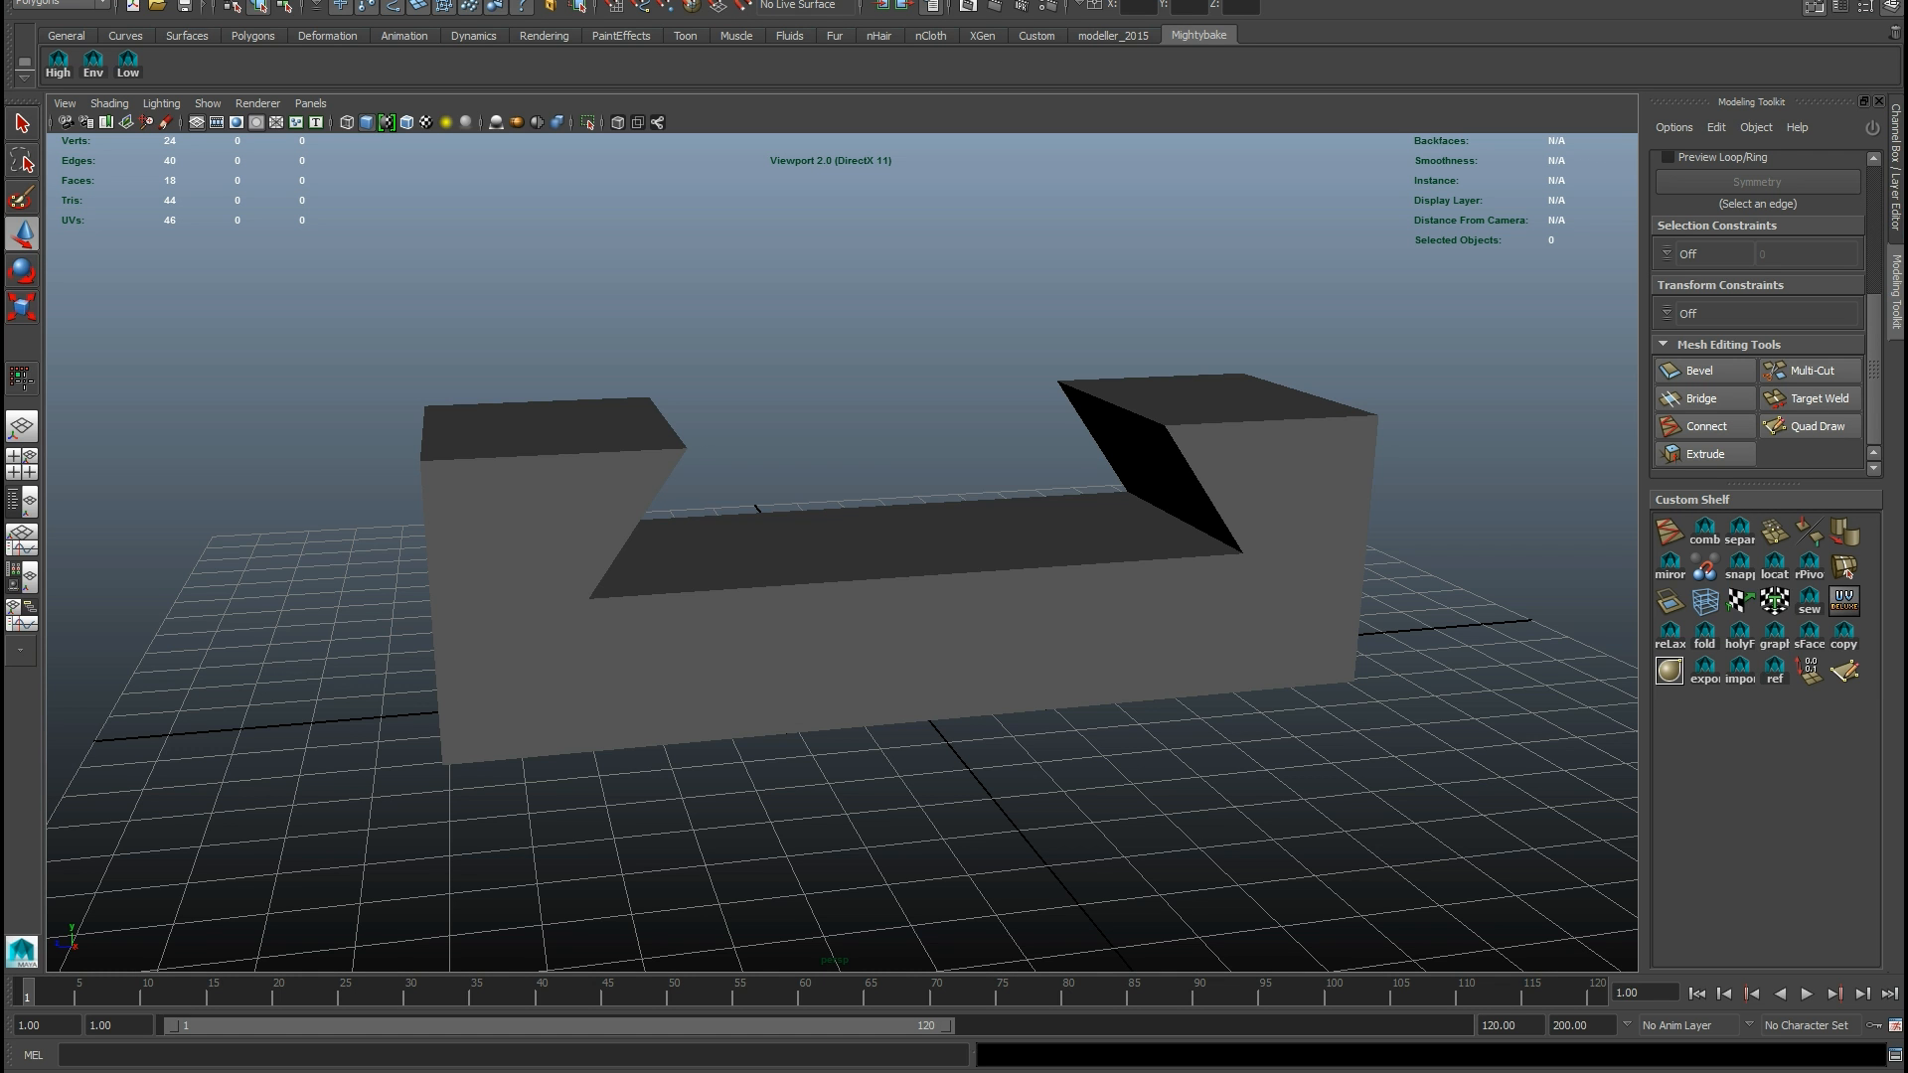
Step: Select the notched block mesh in Maya and examine its slanted undercut faces from several angles
alt+drag(835, 600, 736, 623)
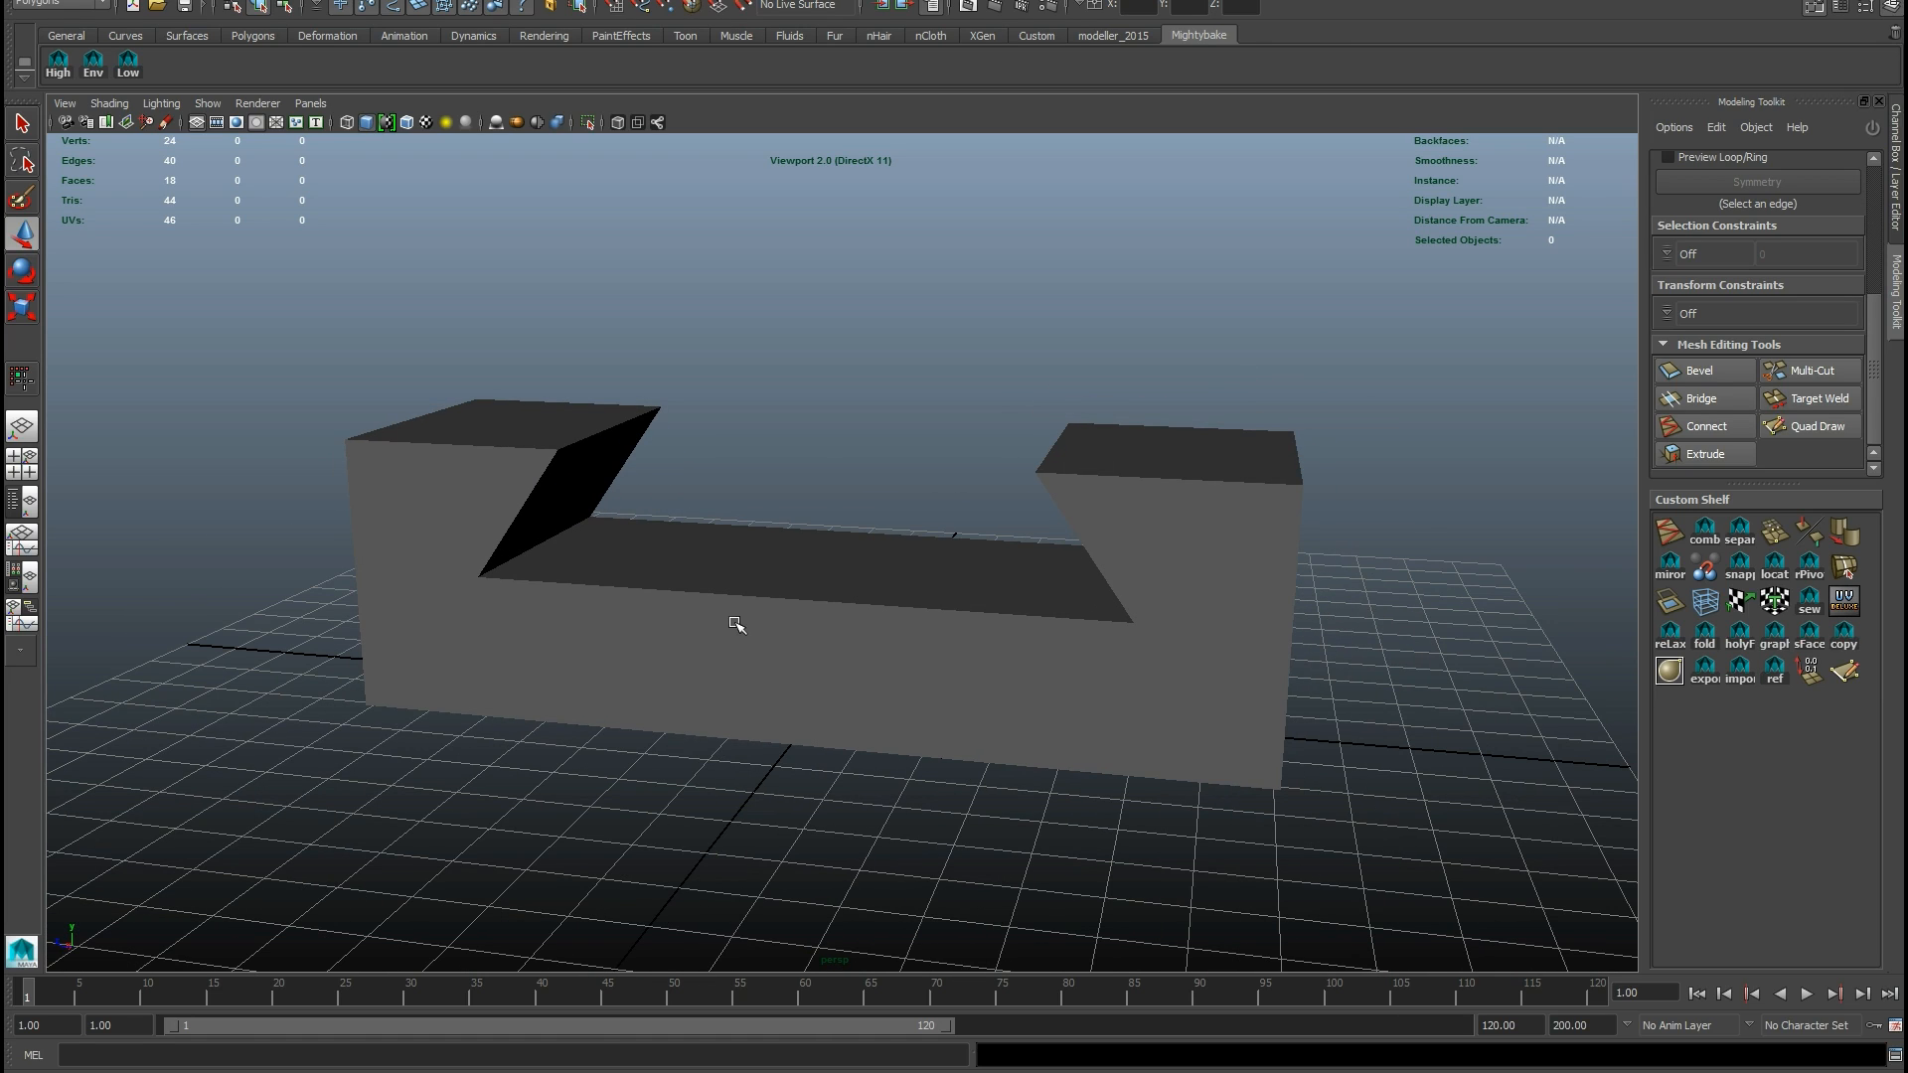
click(733, 582)
alt+drag(588, 604, 758, 587)
scroll(758, 587, up, 3)
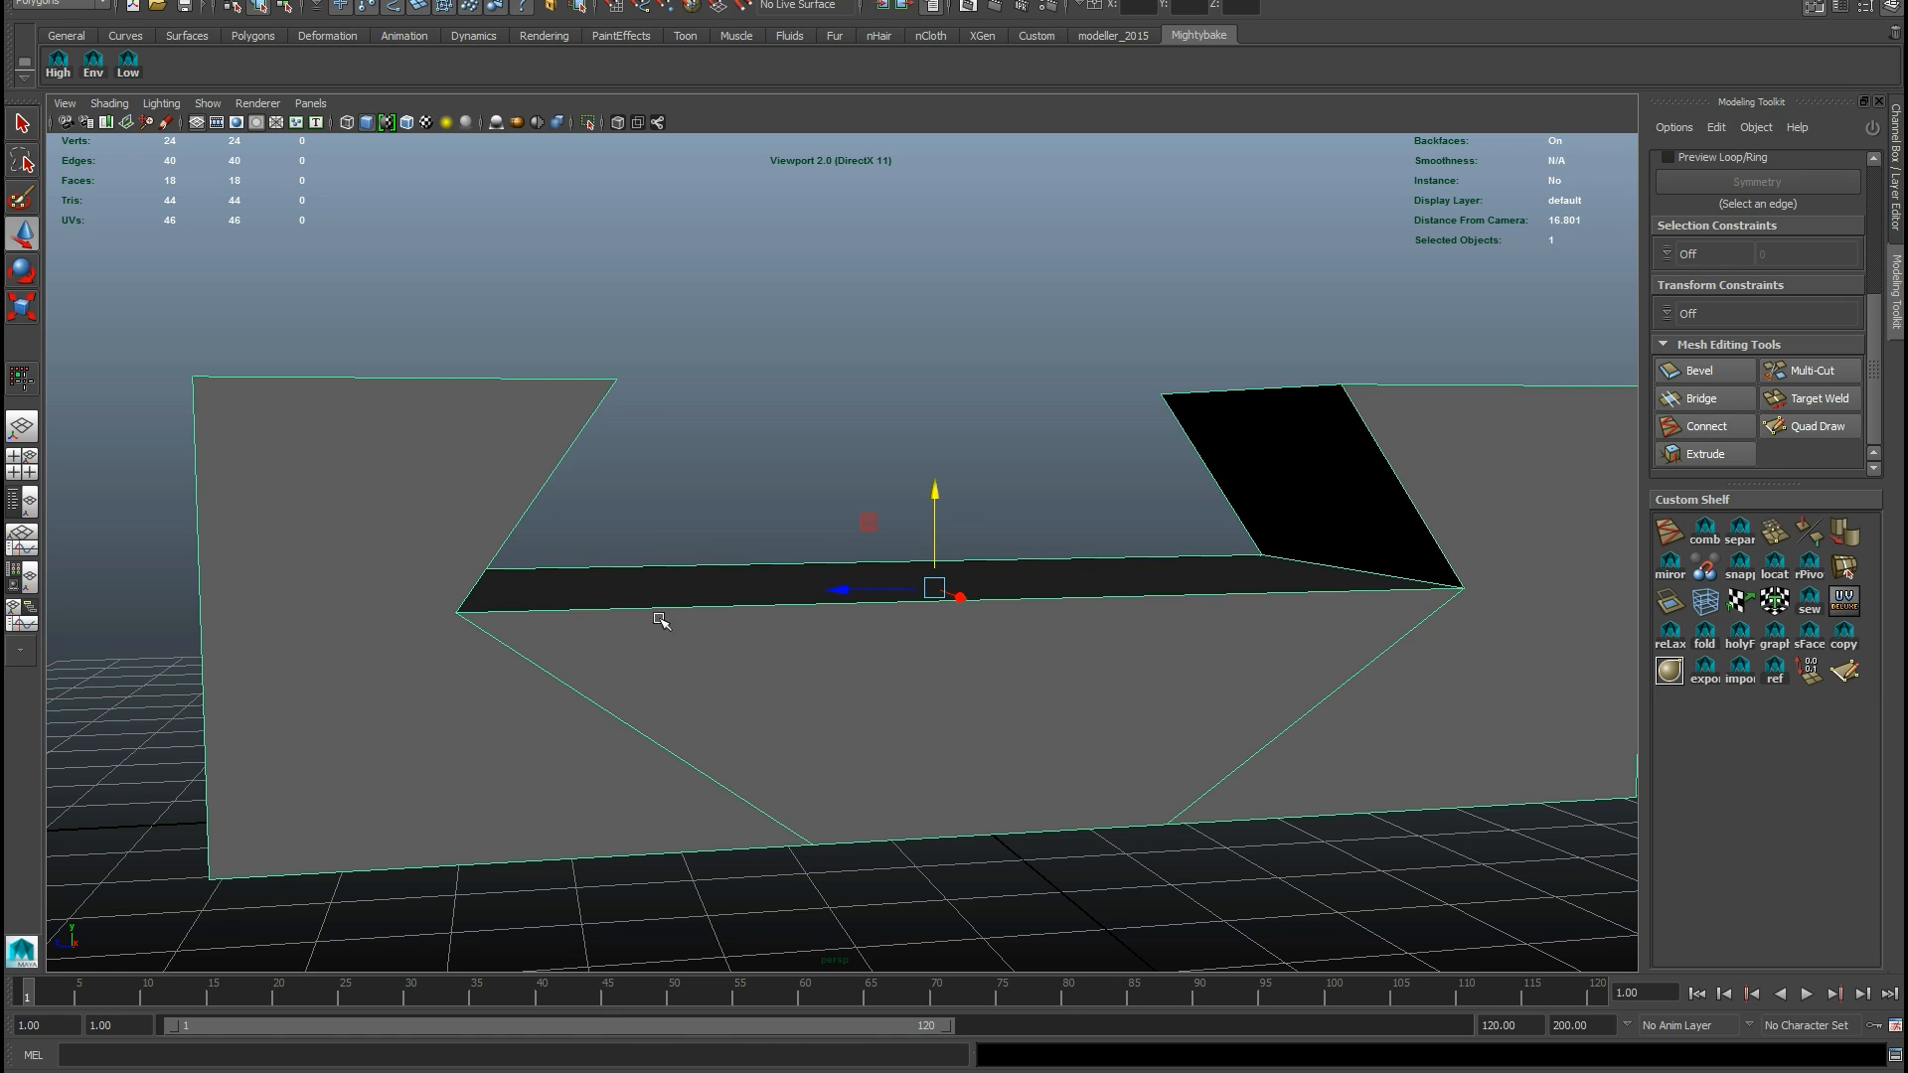
alt+drag(594, 578, 592, 579)
alt+middle_drag(593, 580, 735, 587)
scroll(576, 537, up, 6)
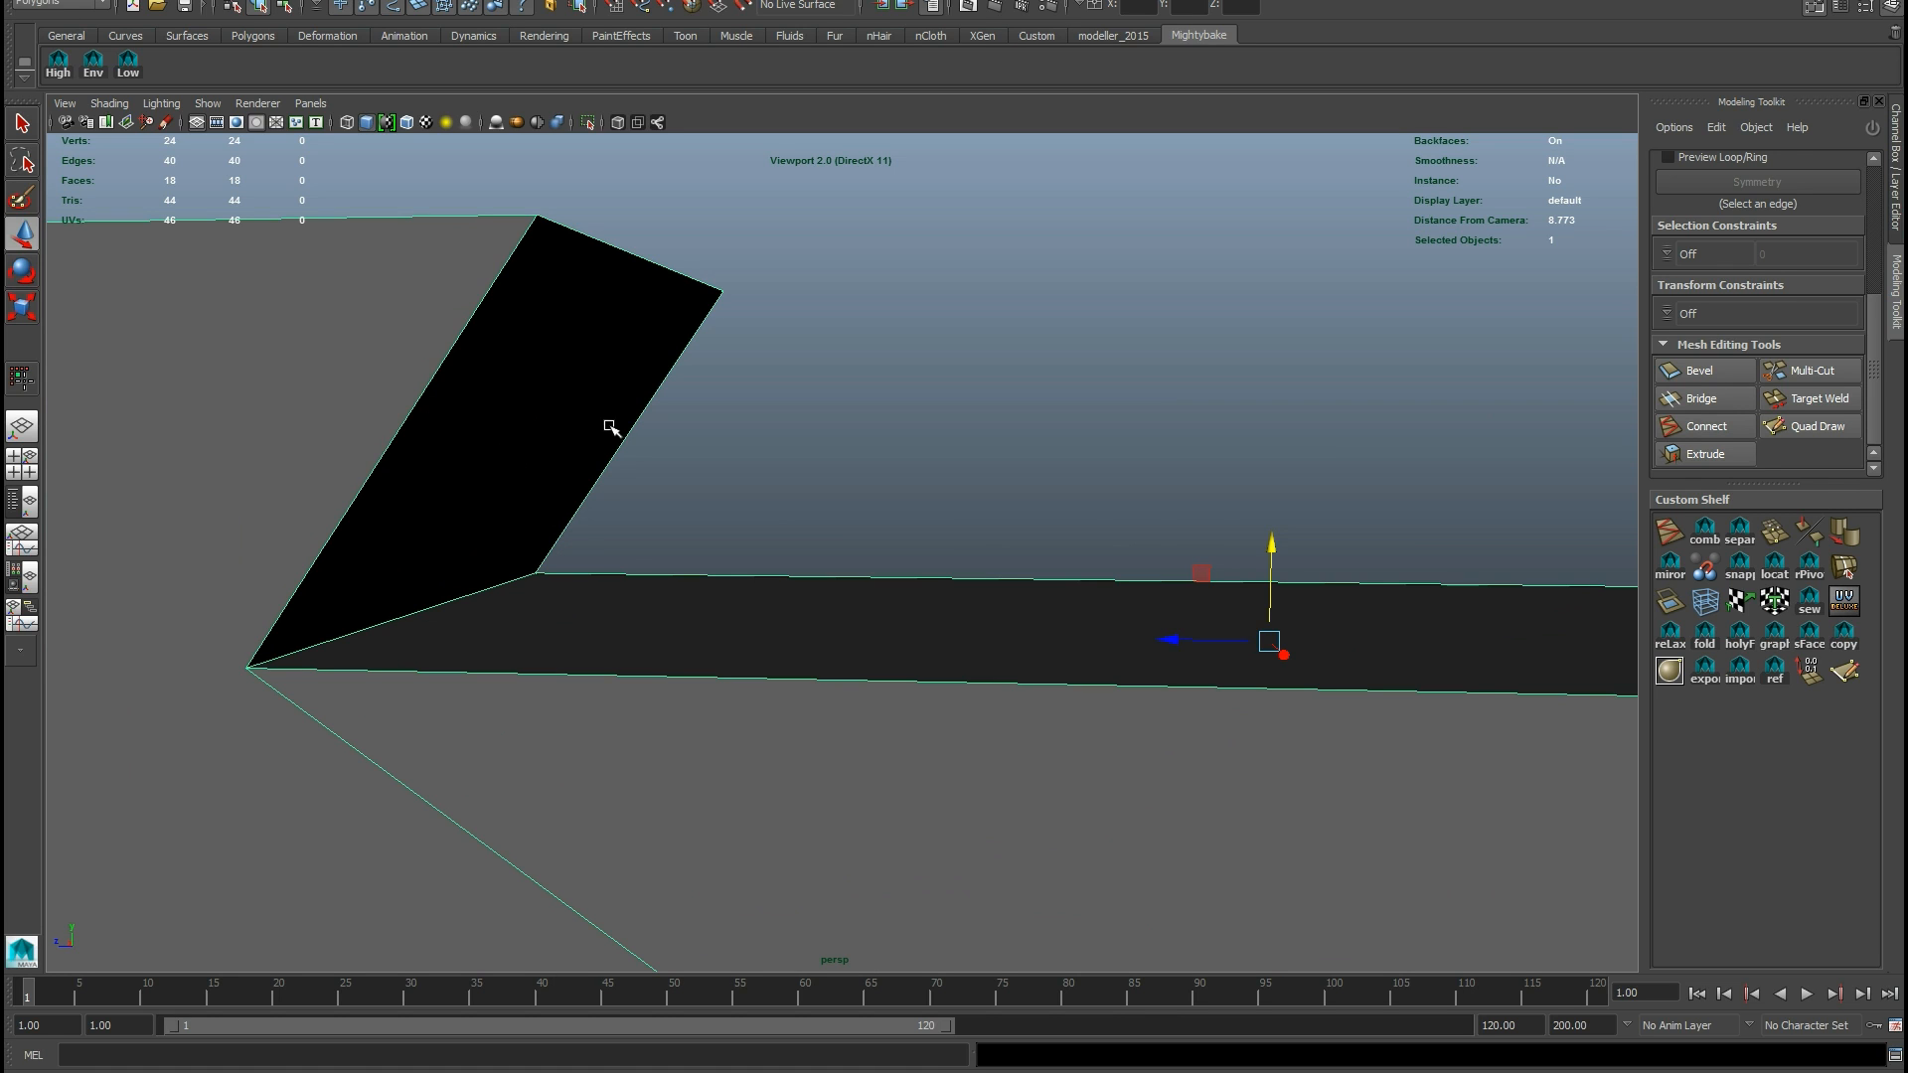
alt+drag(822, 626, 576, 615)
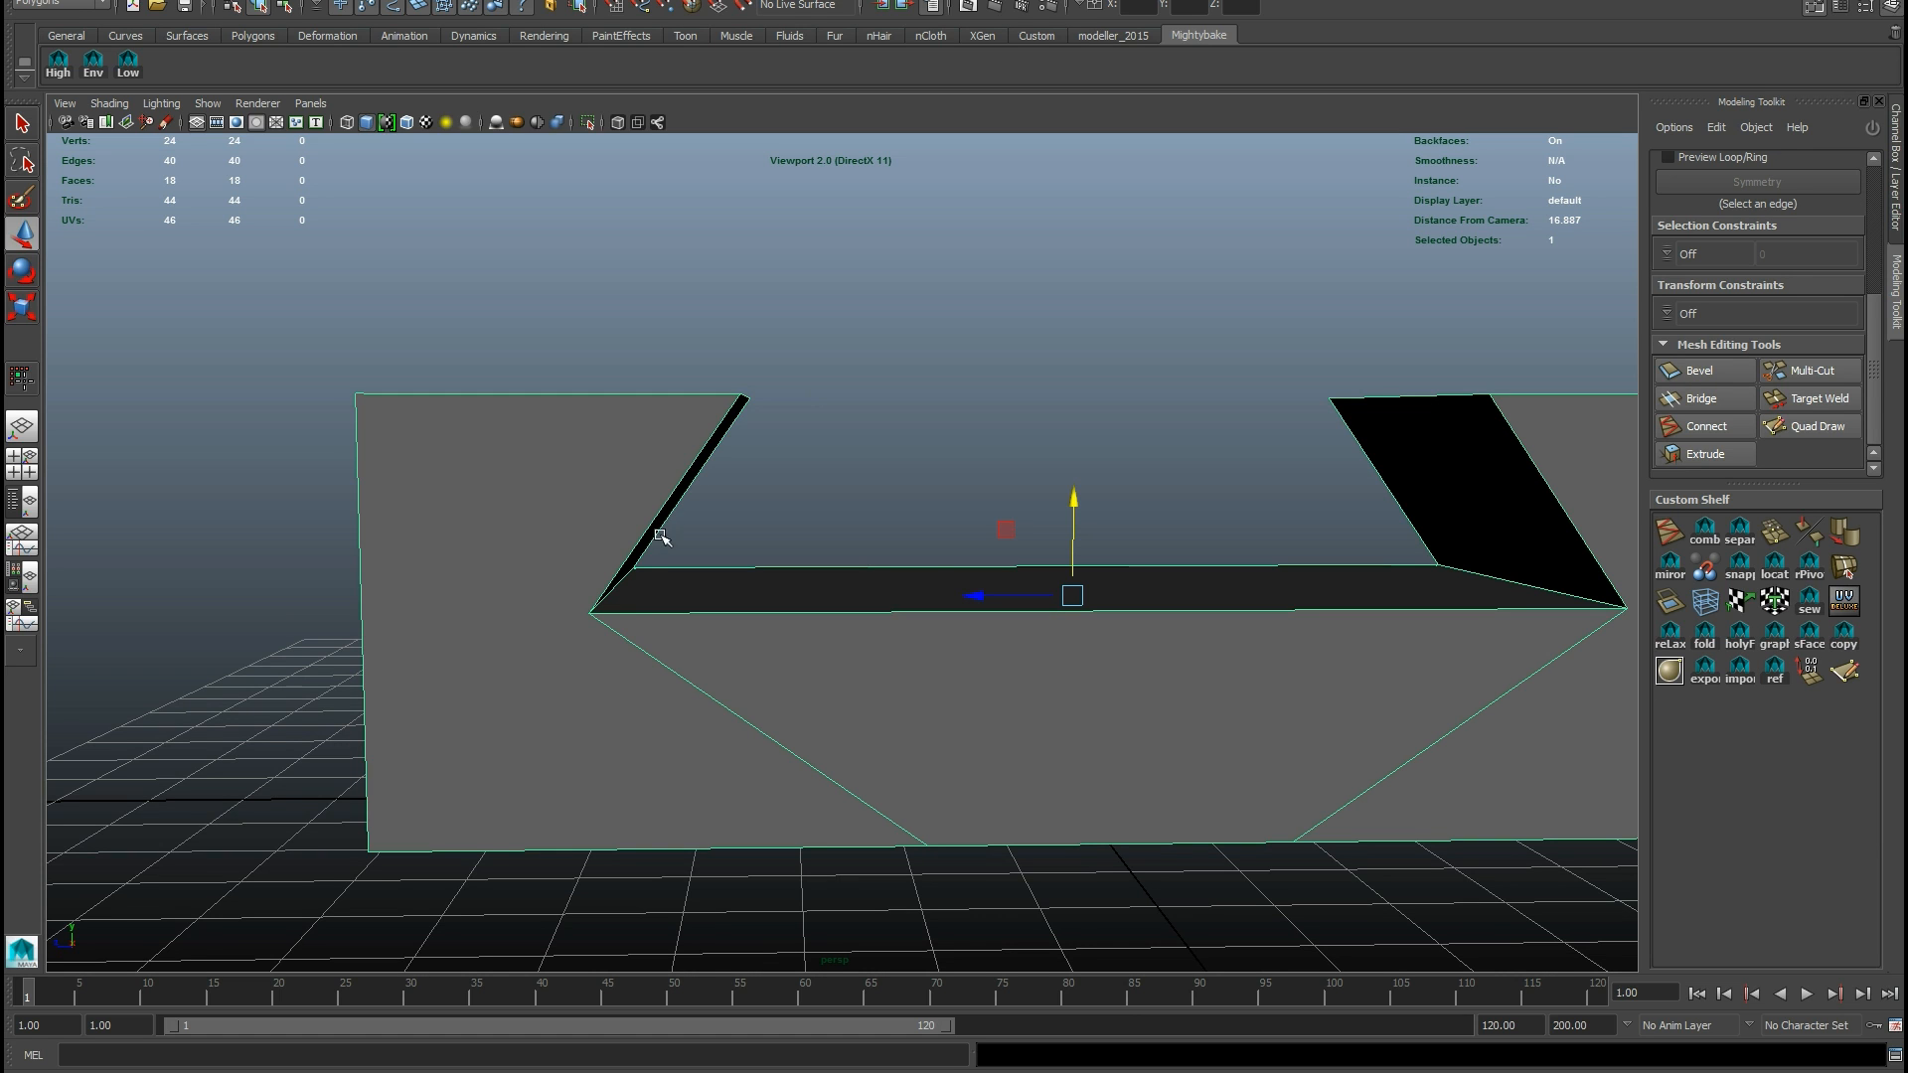
alt+drag(682, 524, 682, 563)
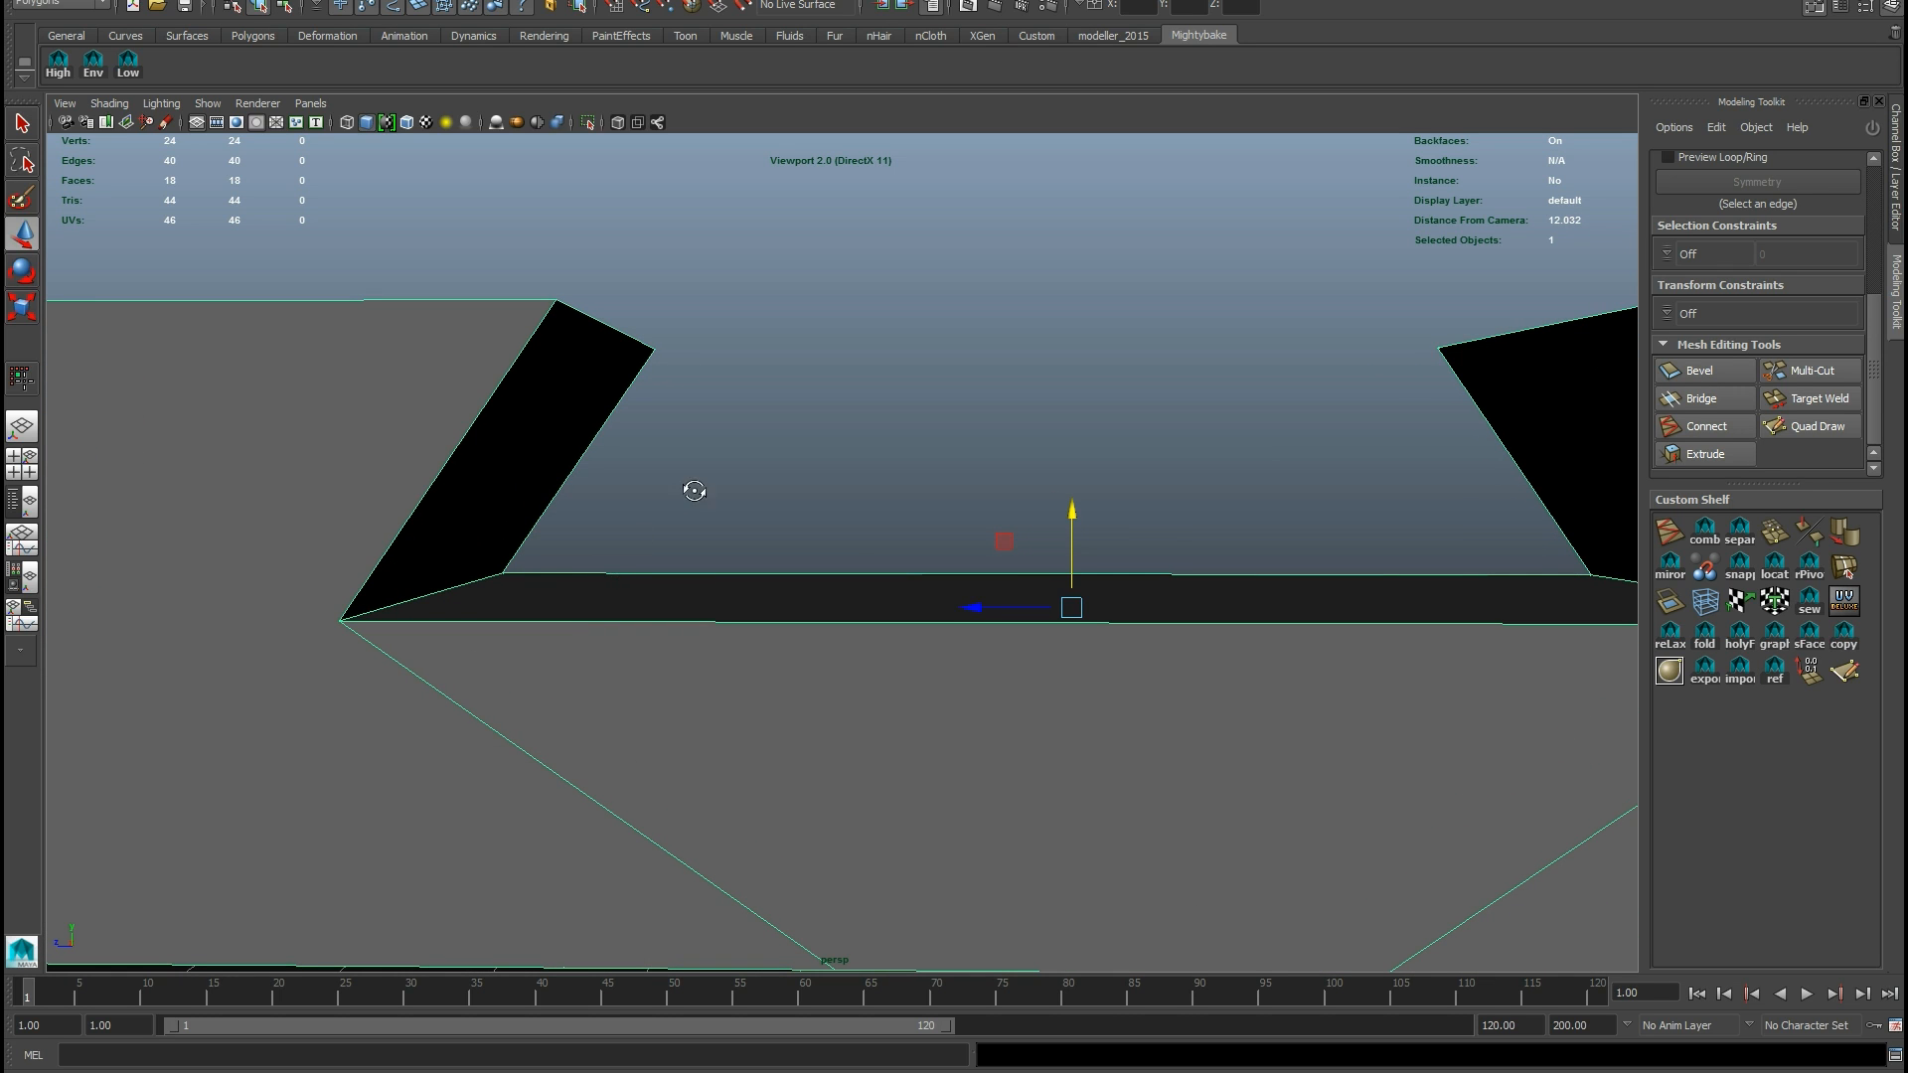
alt+drag(694, 494, 696, 398)
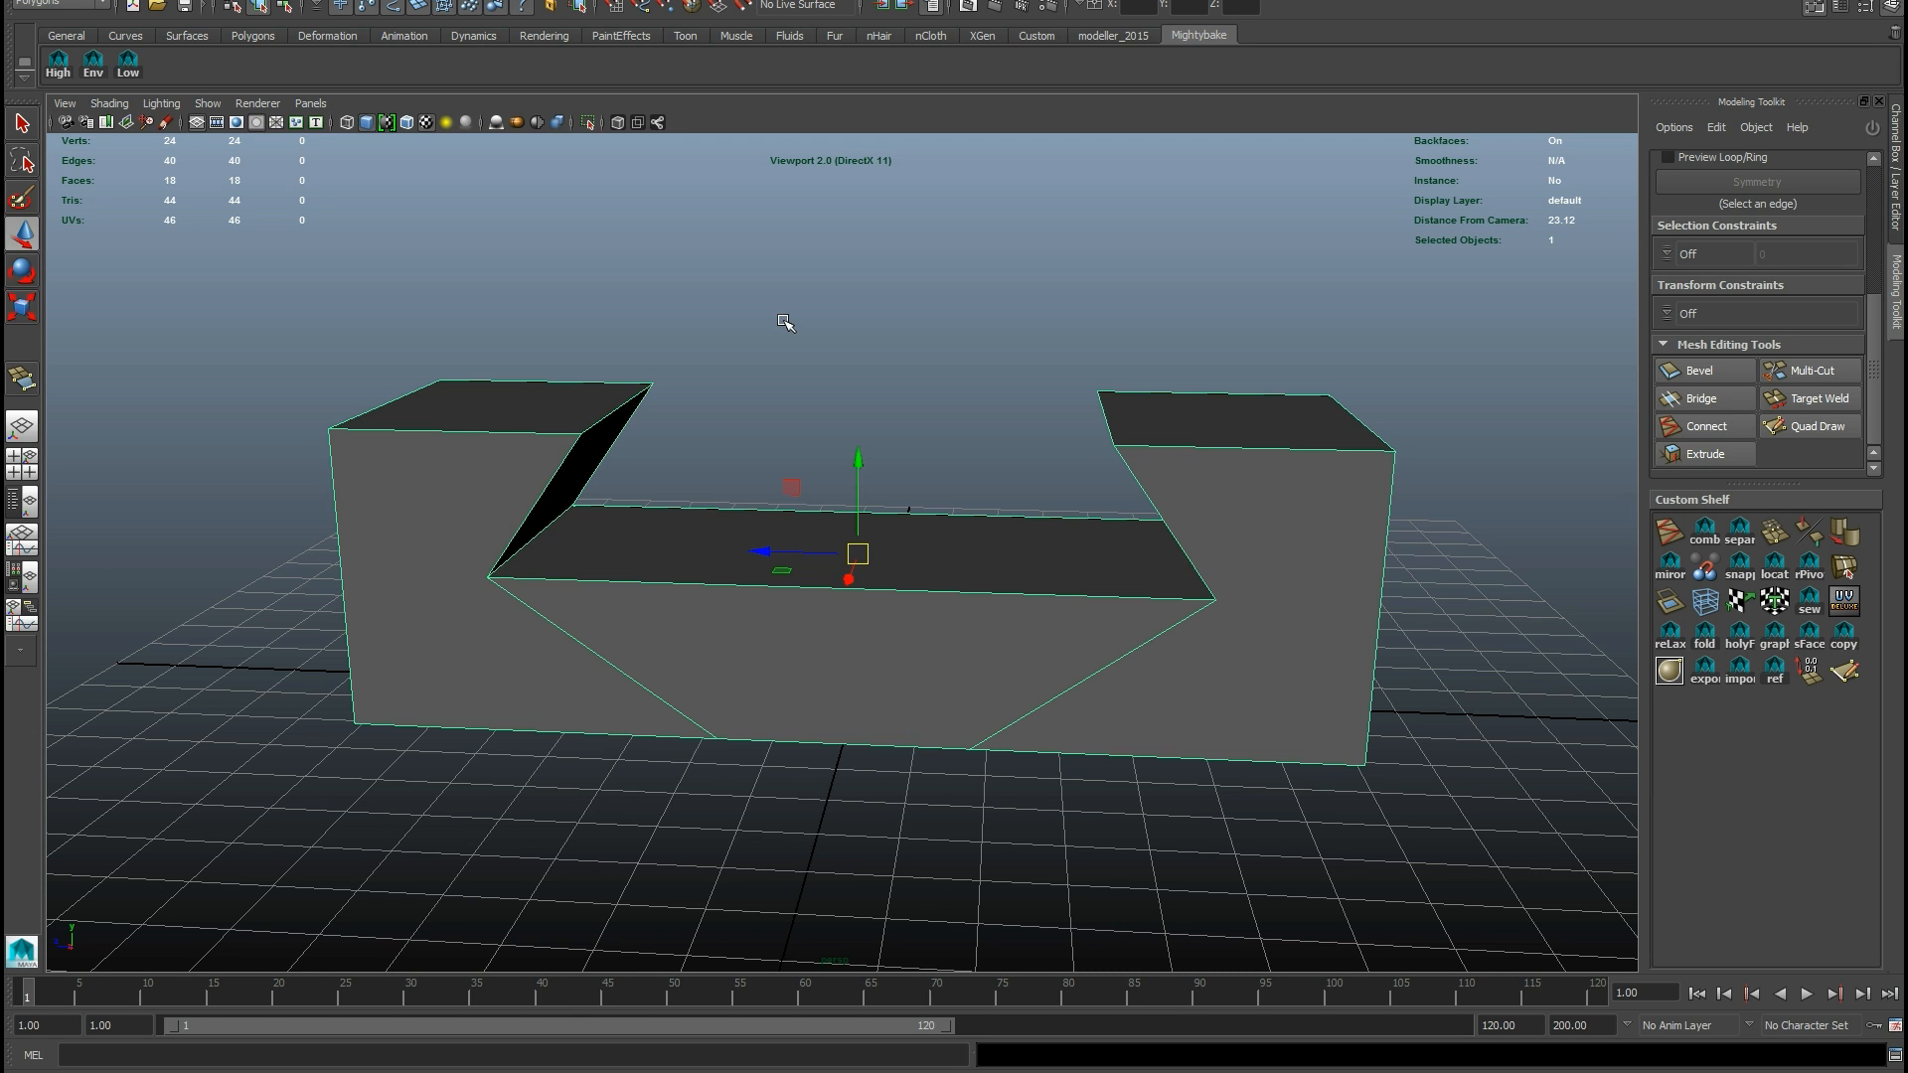
alt+drag(788, 319, 801, 328)
Step: In the side view, begin a Create Polygon Tool outline slightly outside the block's profile, from its upper left corner through the notch
key(space)
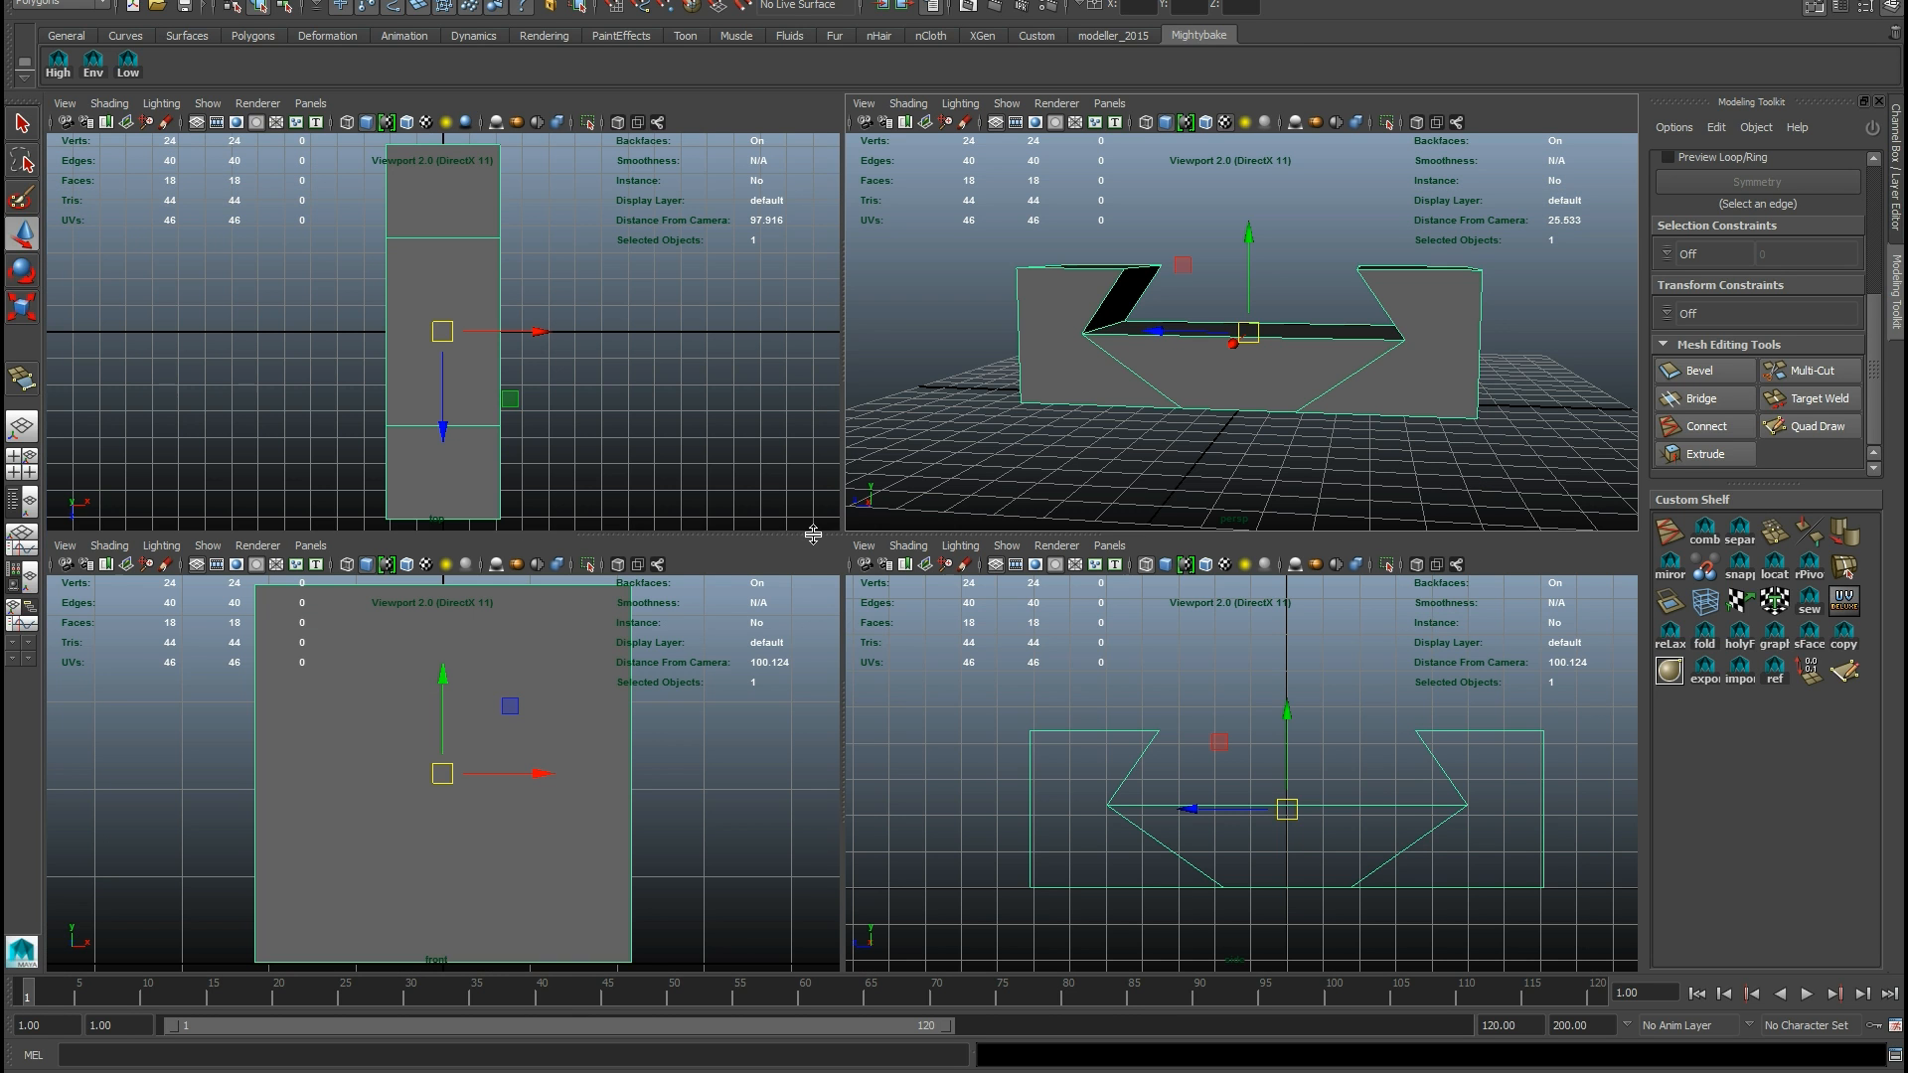
key(space)
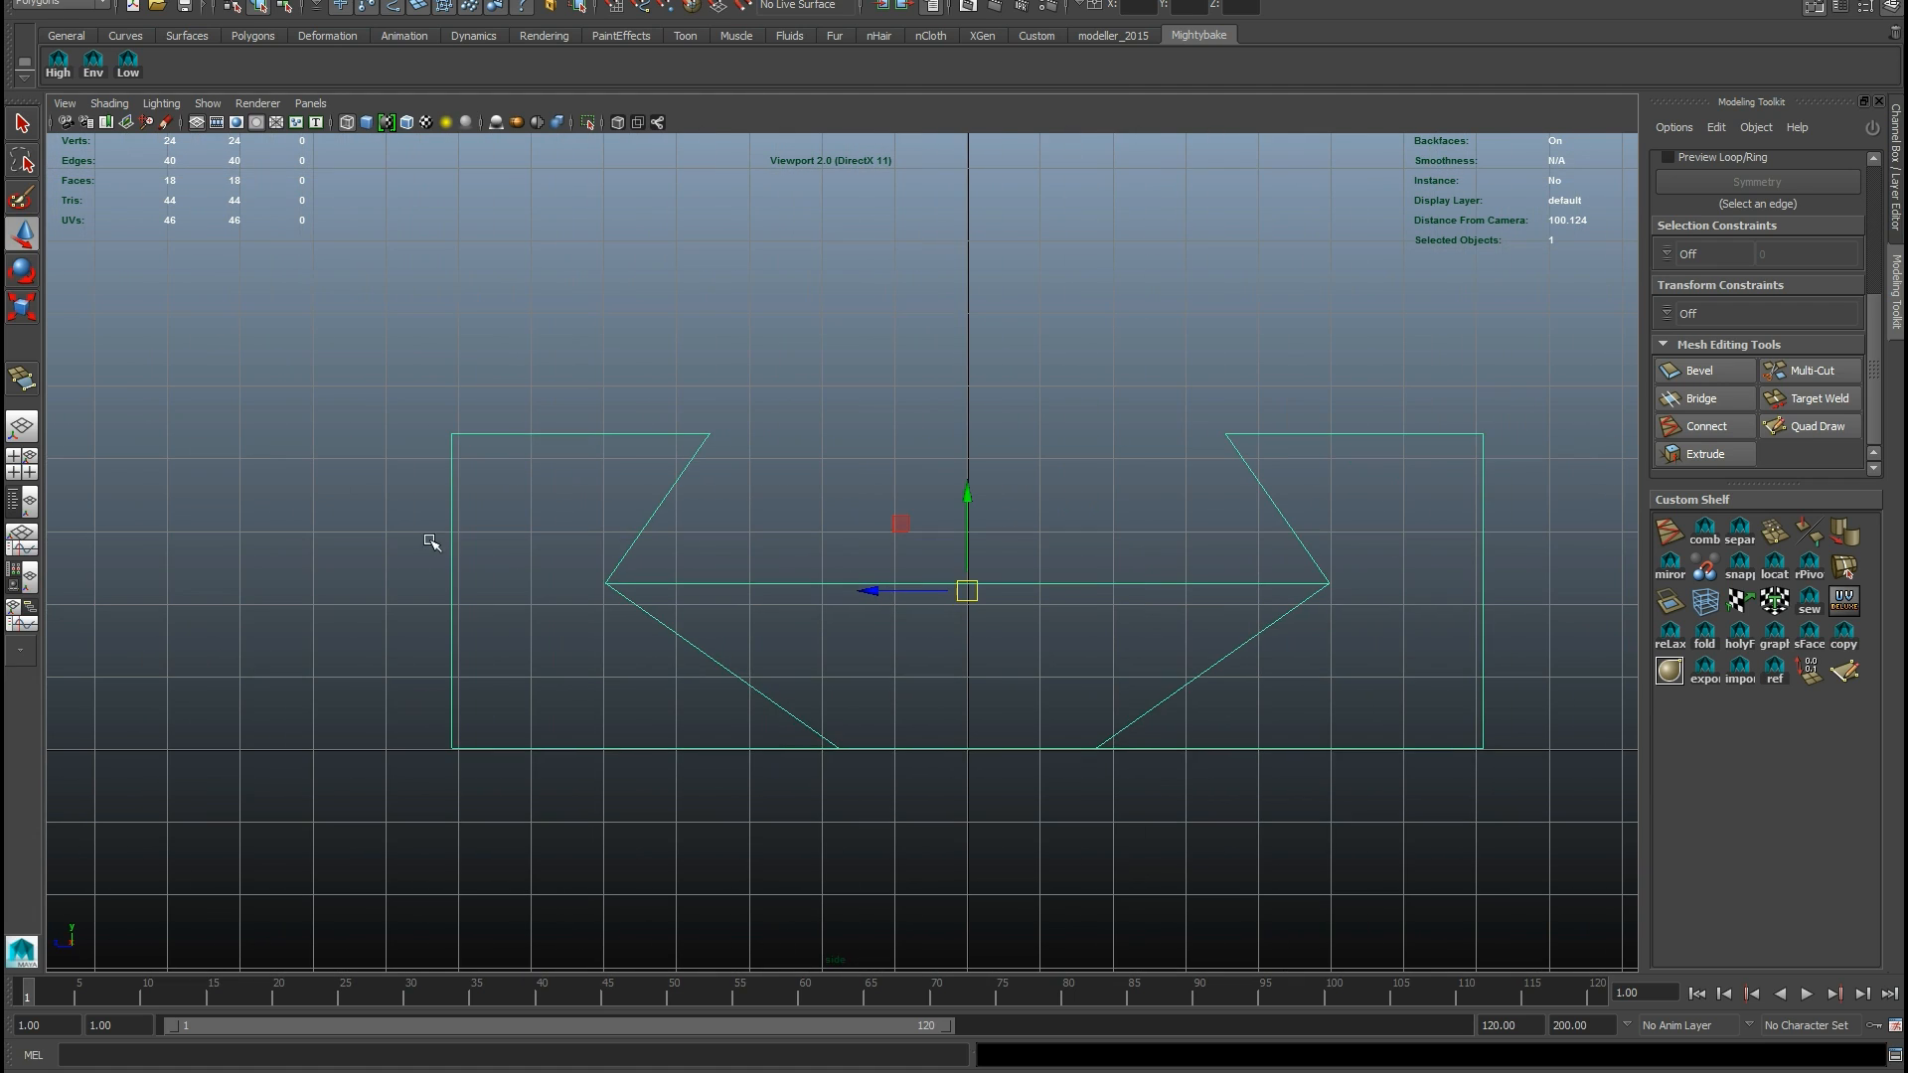
click(334, 402)
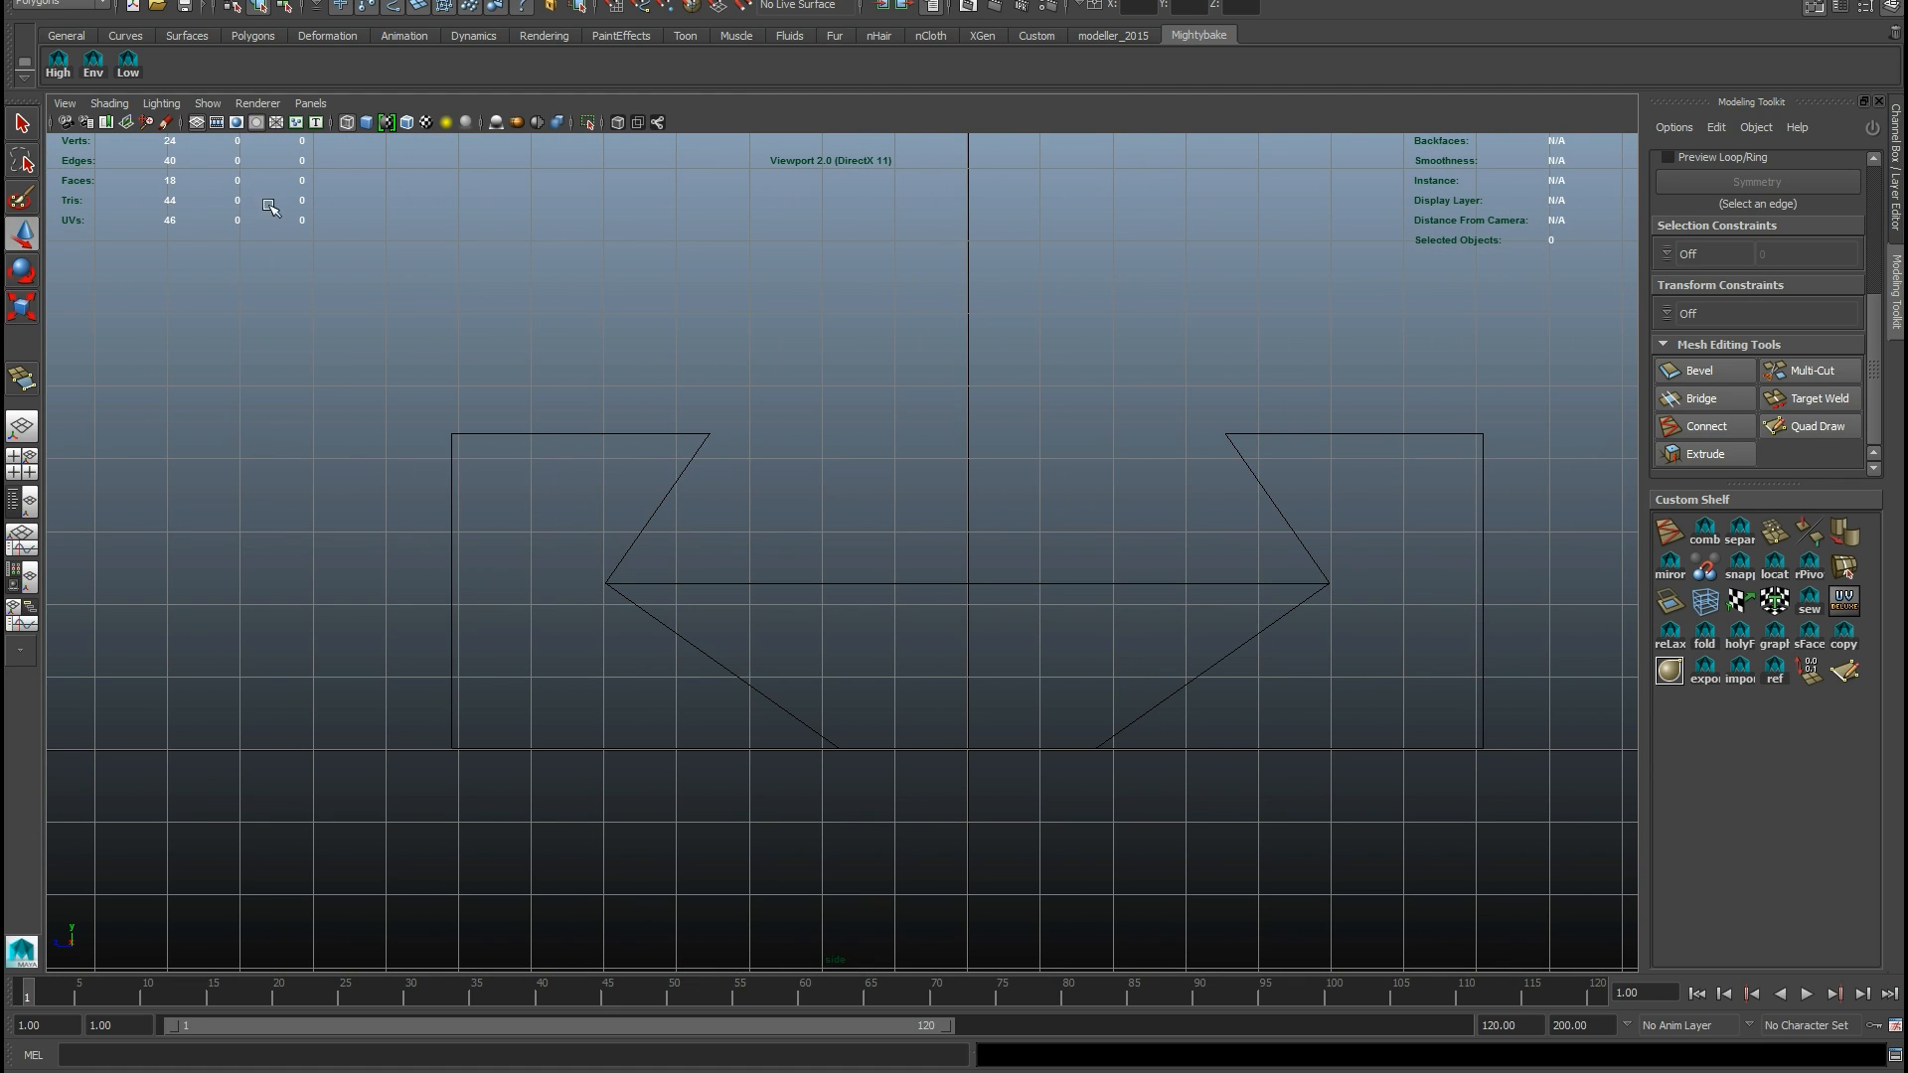
shift+right_click(338, 343)
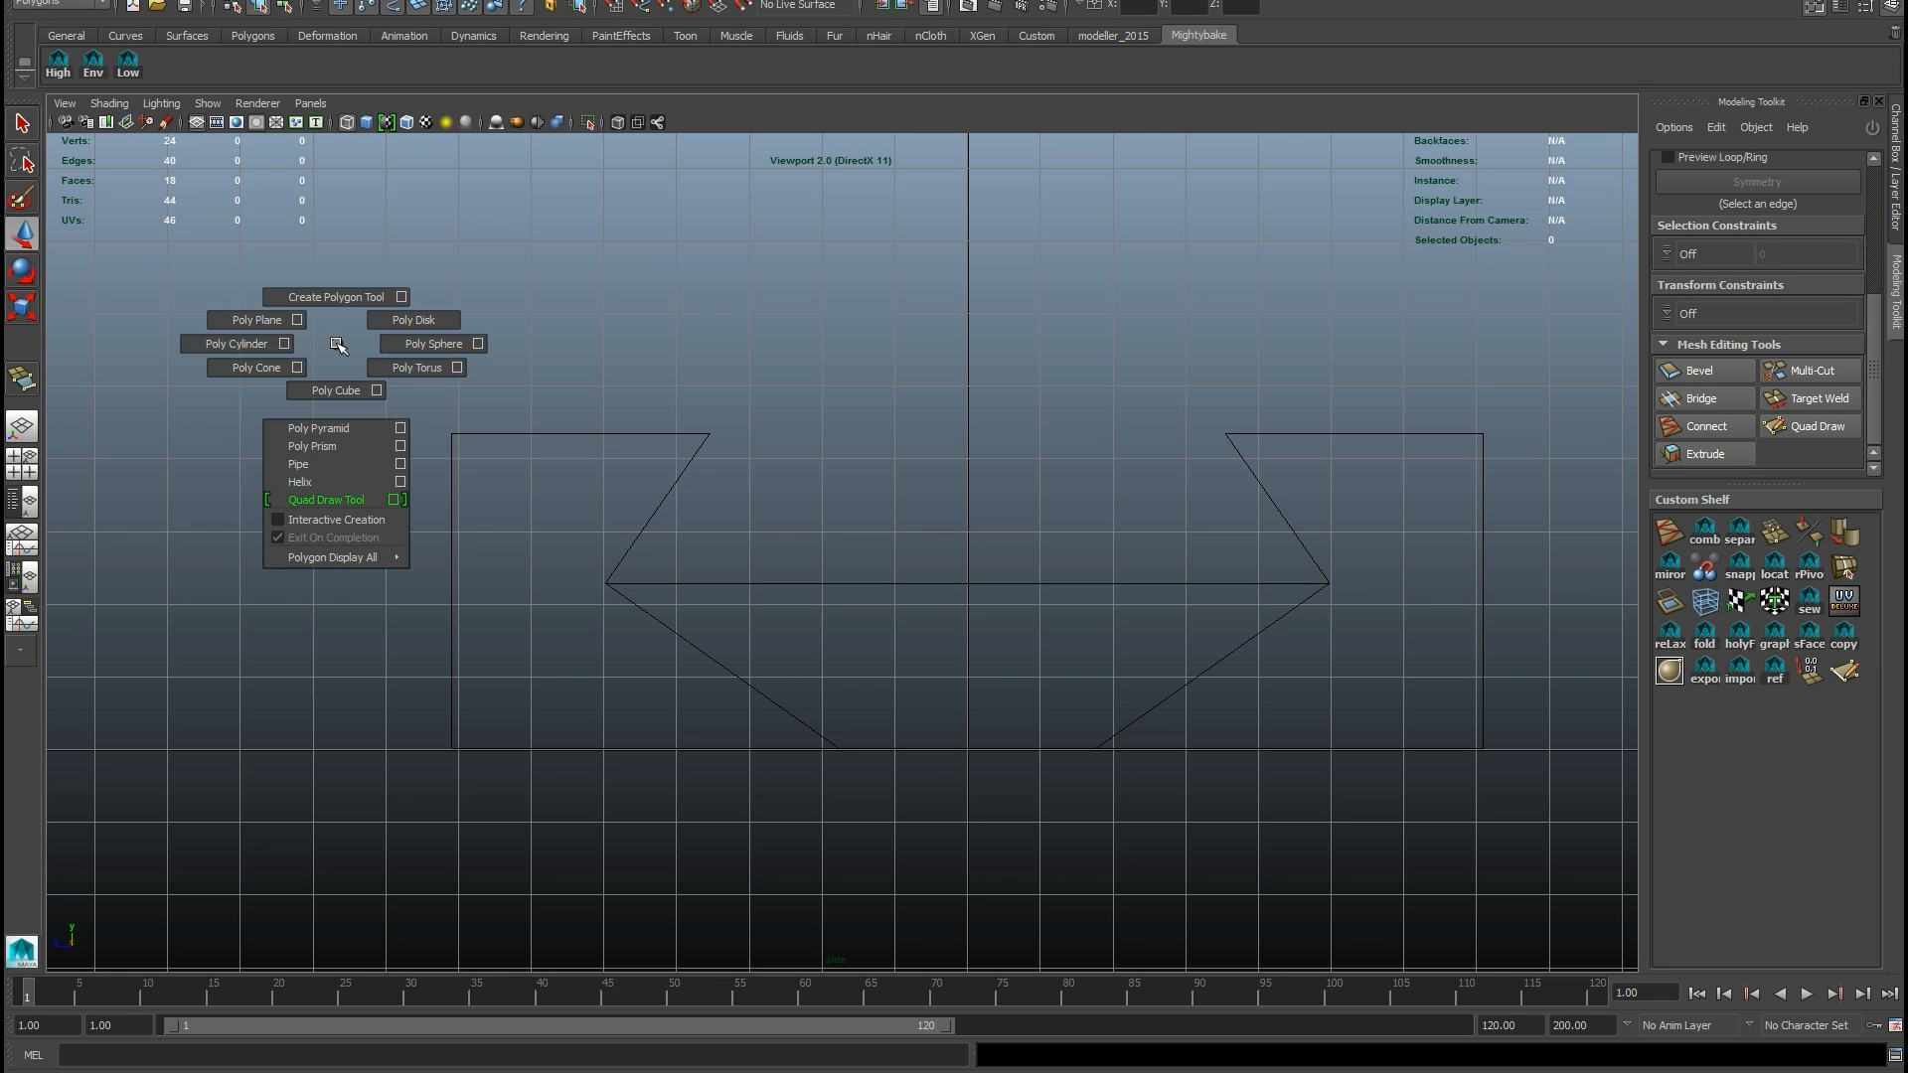
click(336, 297)
click(418, 404)
click(746, 412)
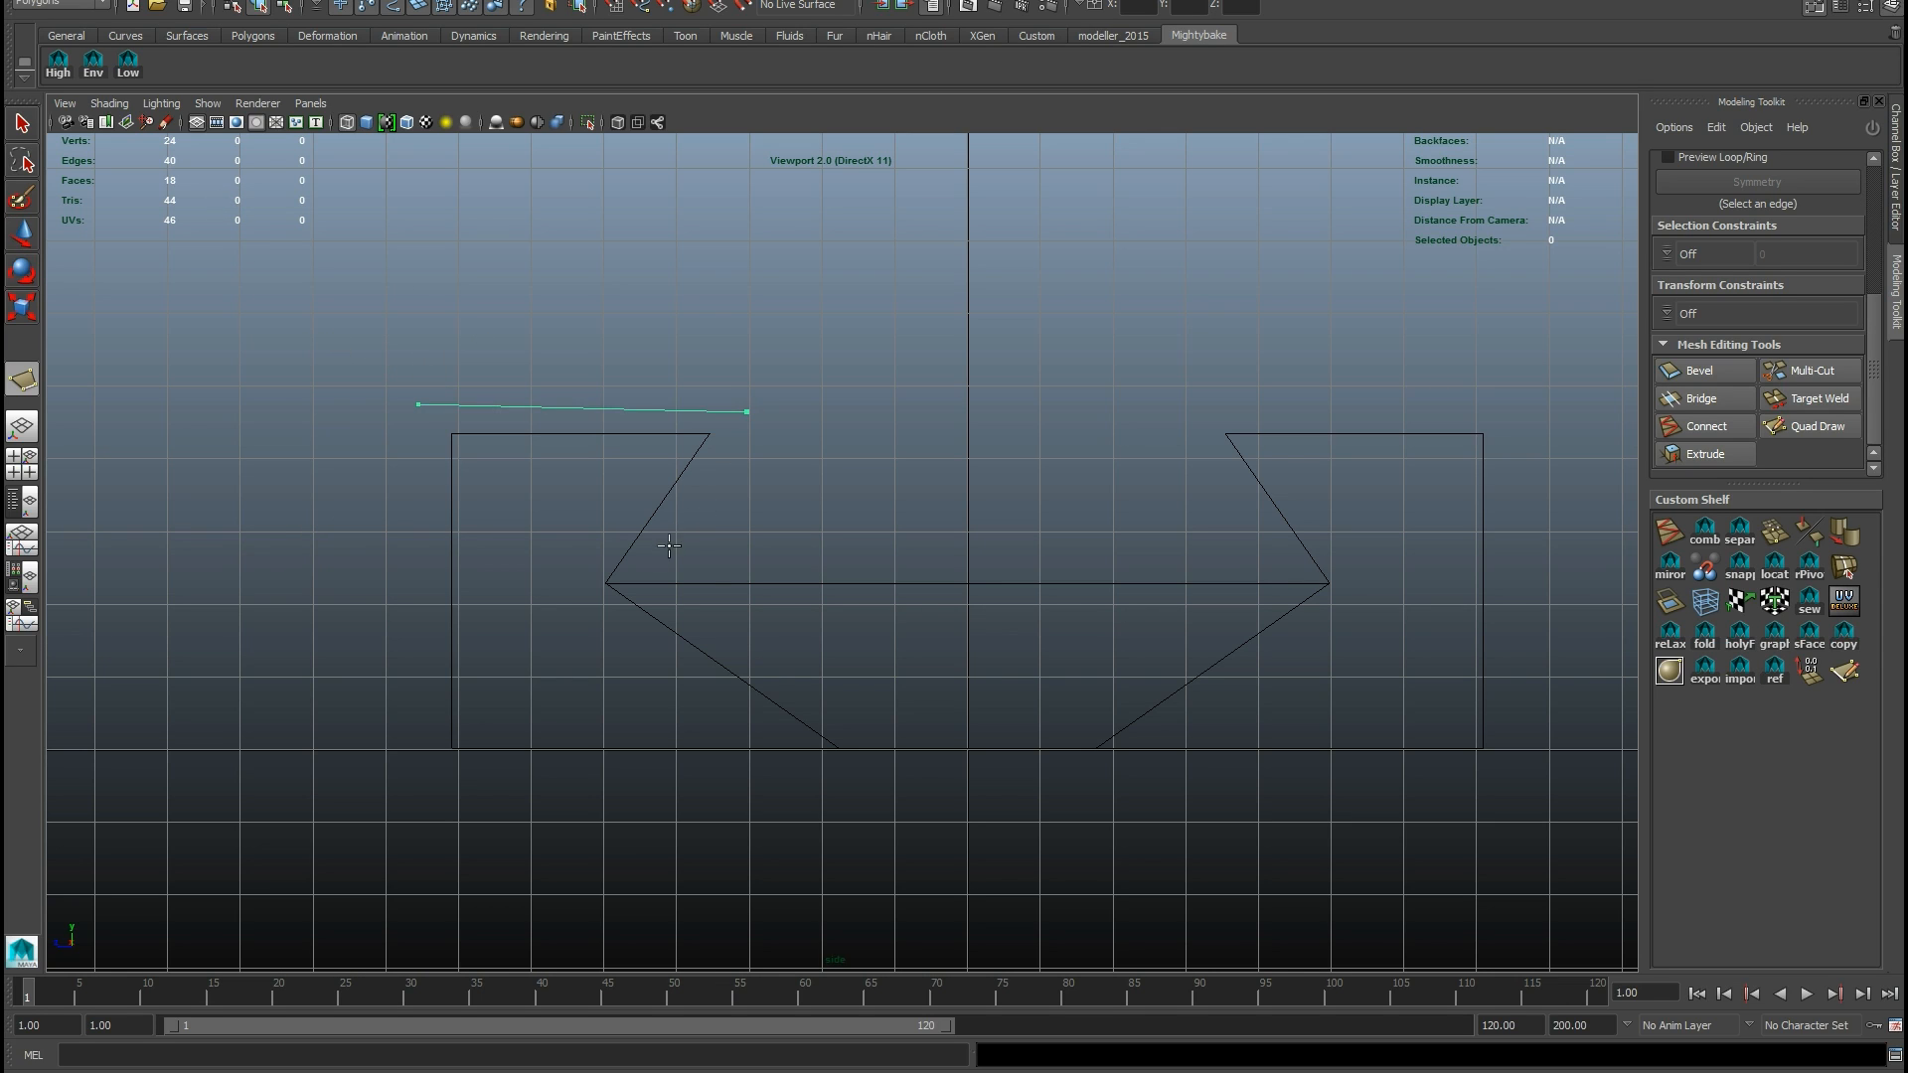
click(640, 570)
click(1304, 567)
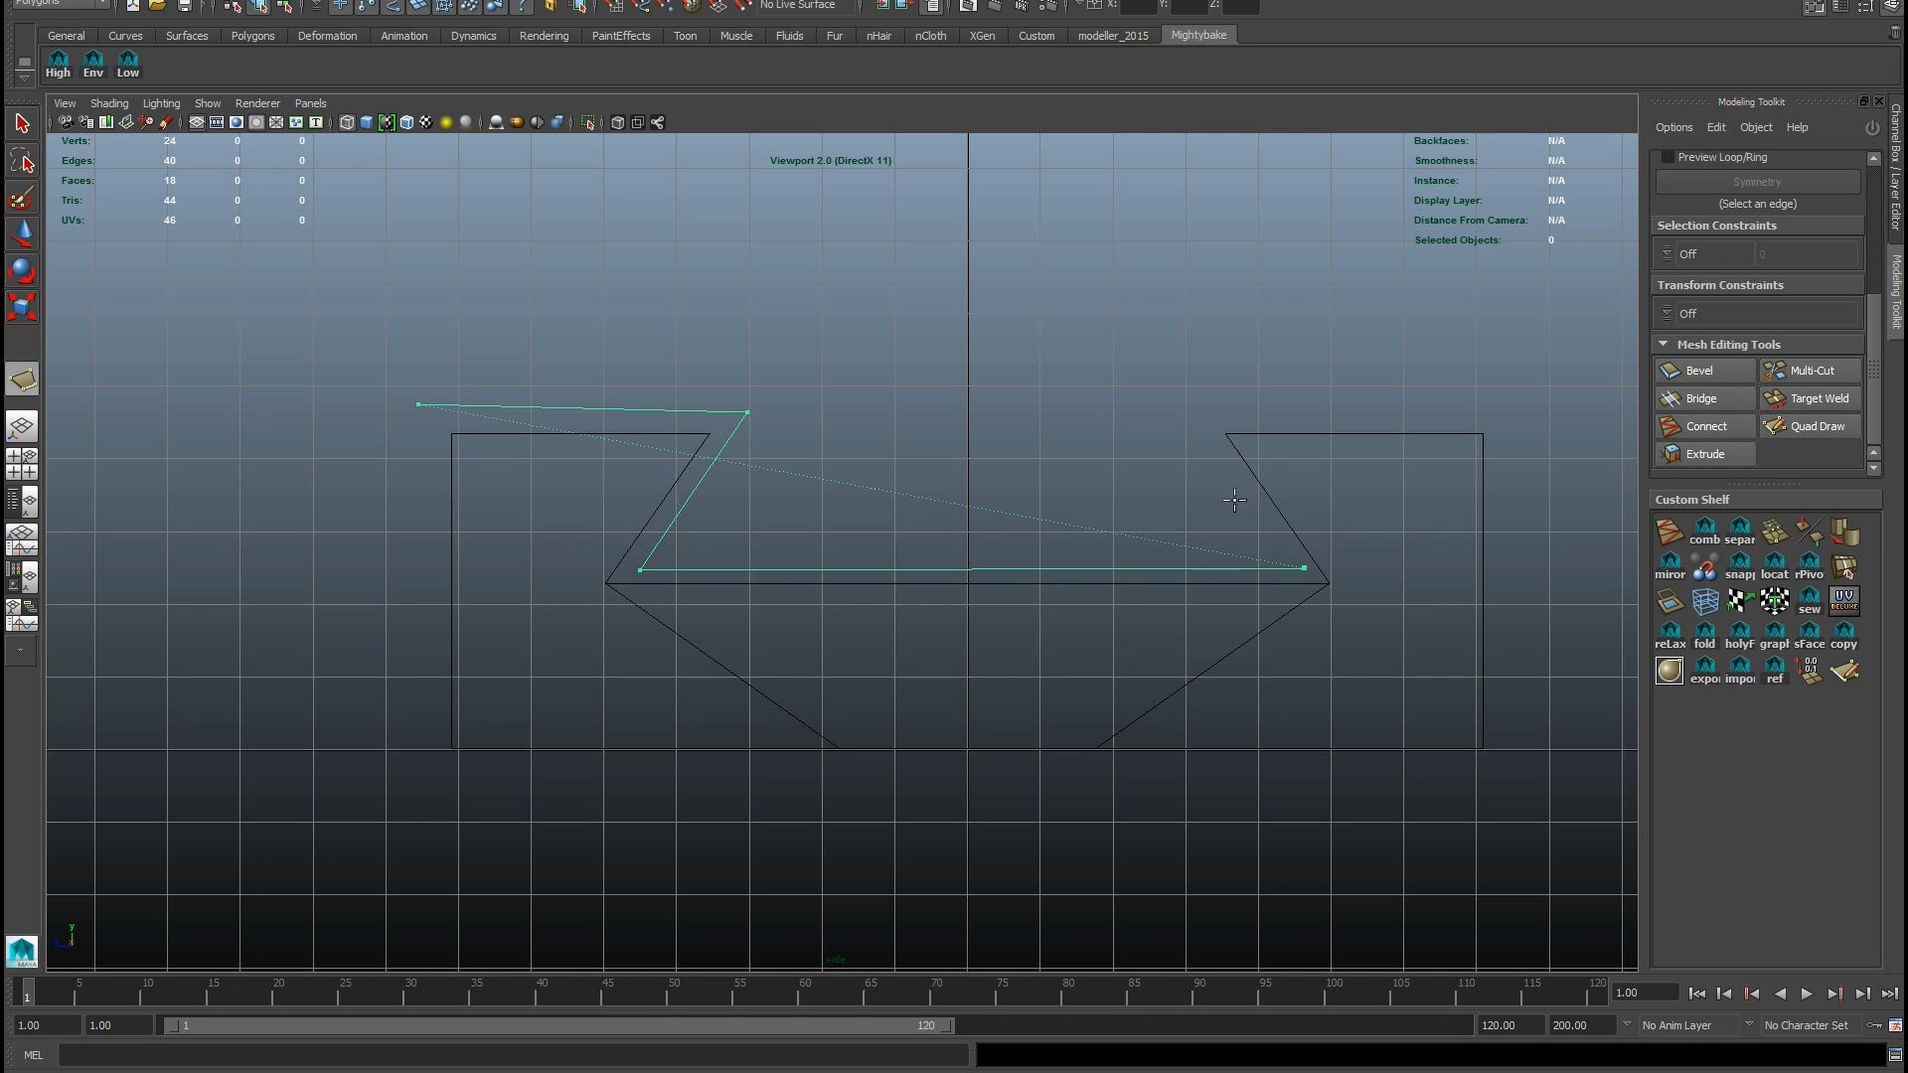
click(1178, 418)
Step: Complete the polygon outline just outside the block's right, bottom and left sides and close it into a face
alt+middle_drag(1512, 394, 1130, 316)
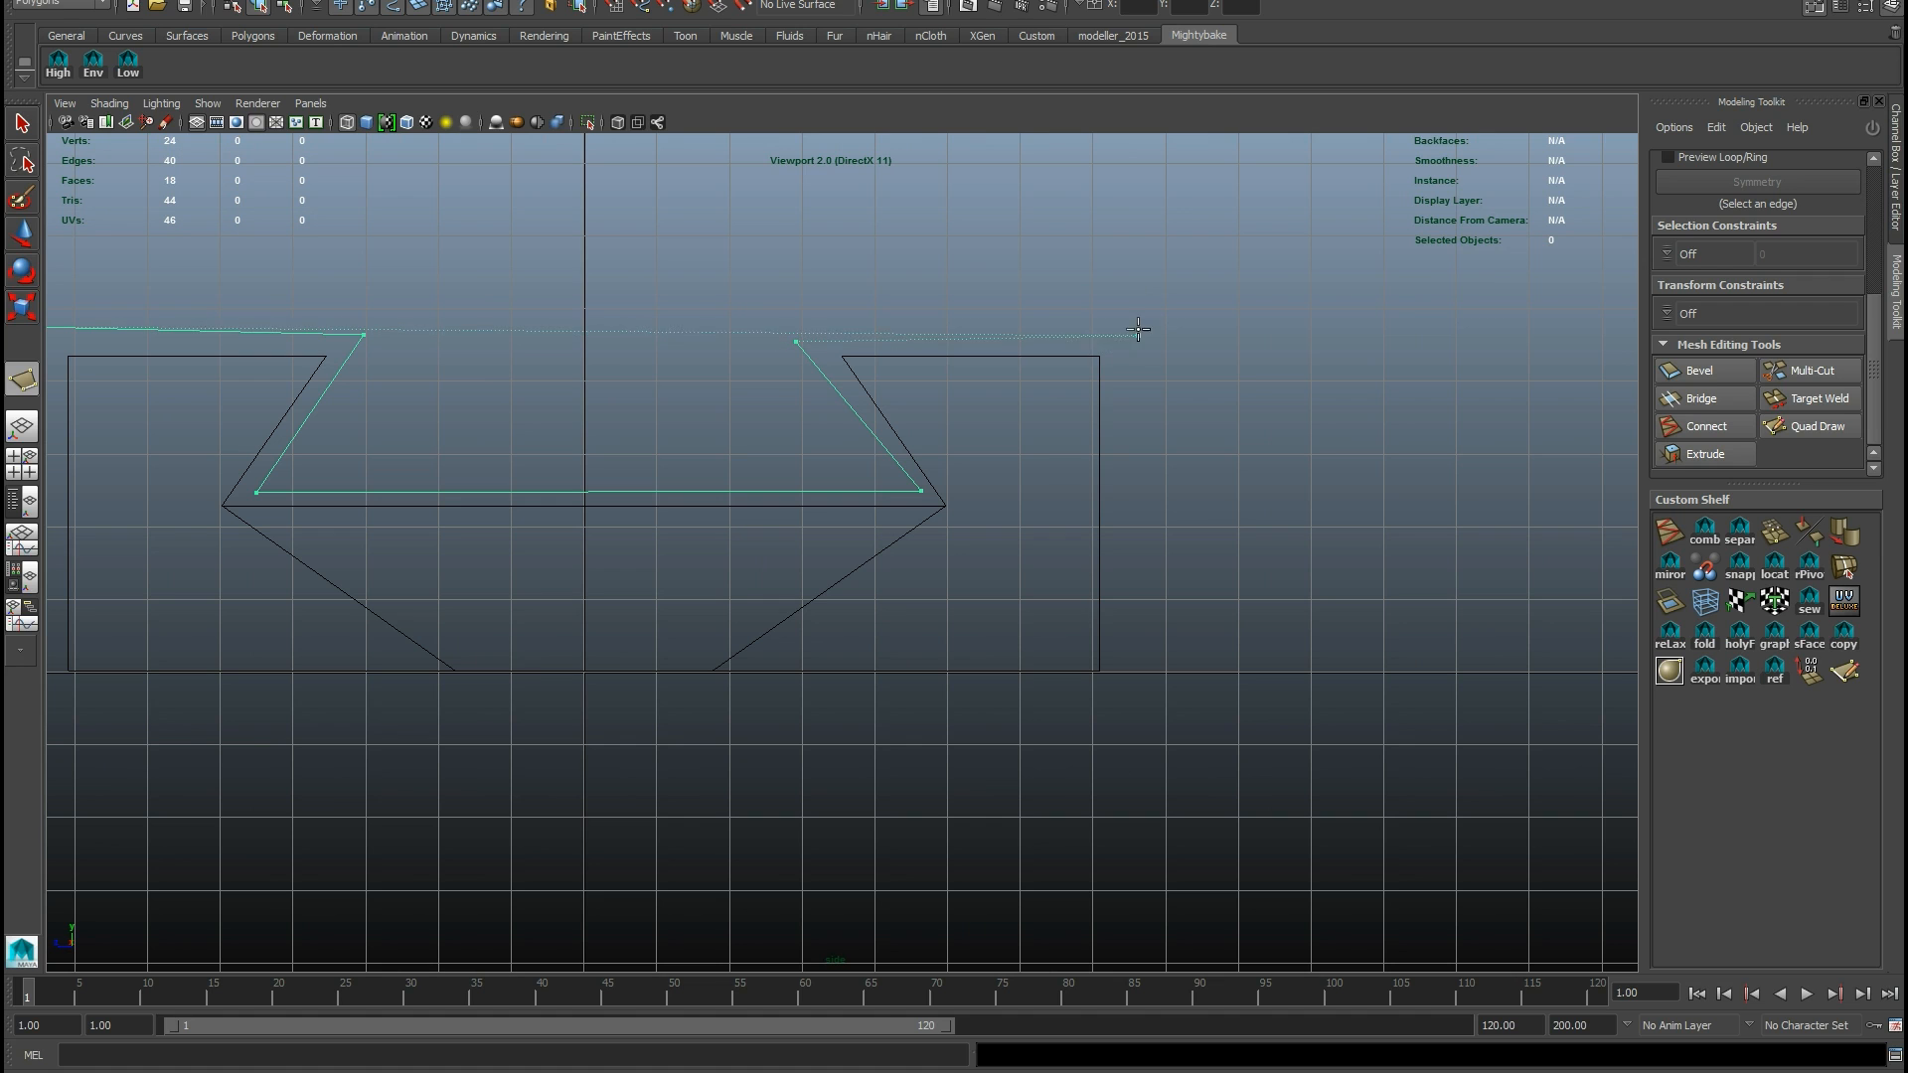
click(1139, 326)
alt+middle_drag(1165, 592, 1155, 449)
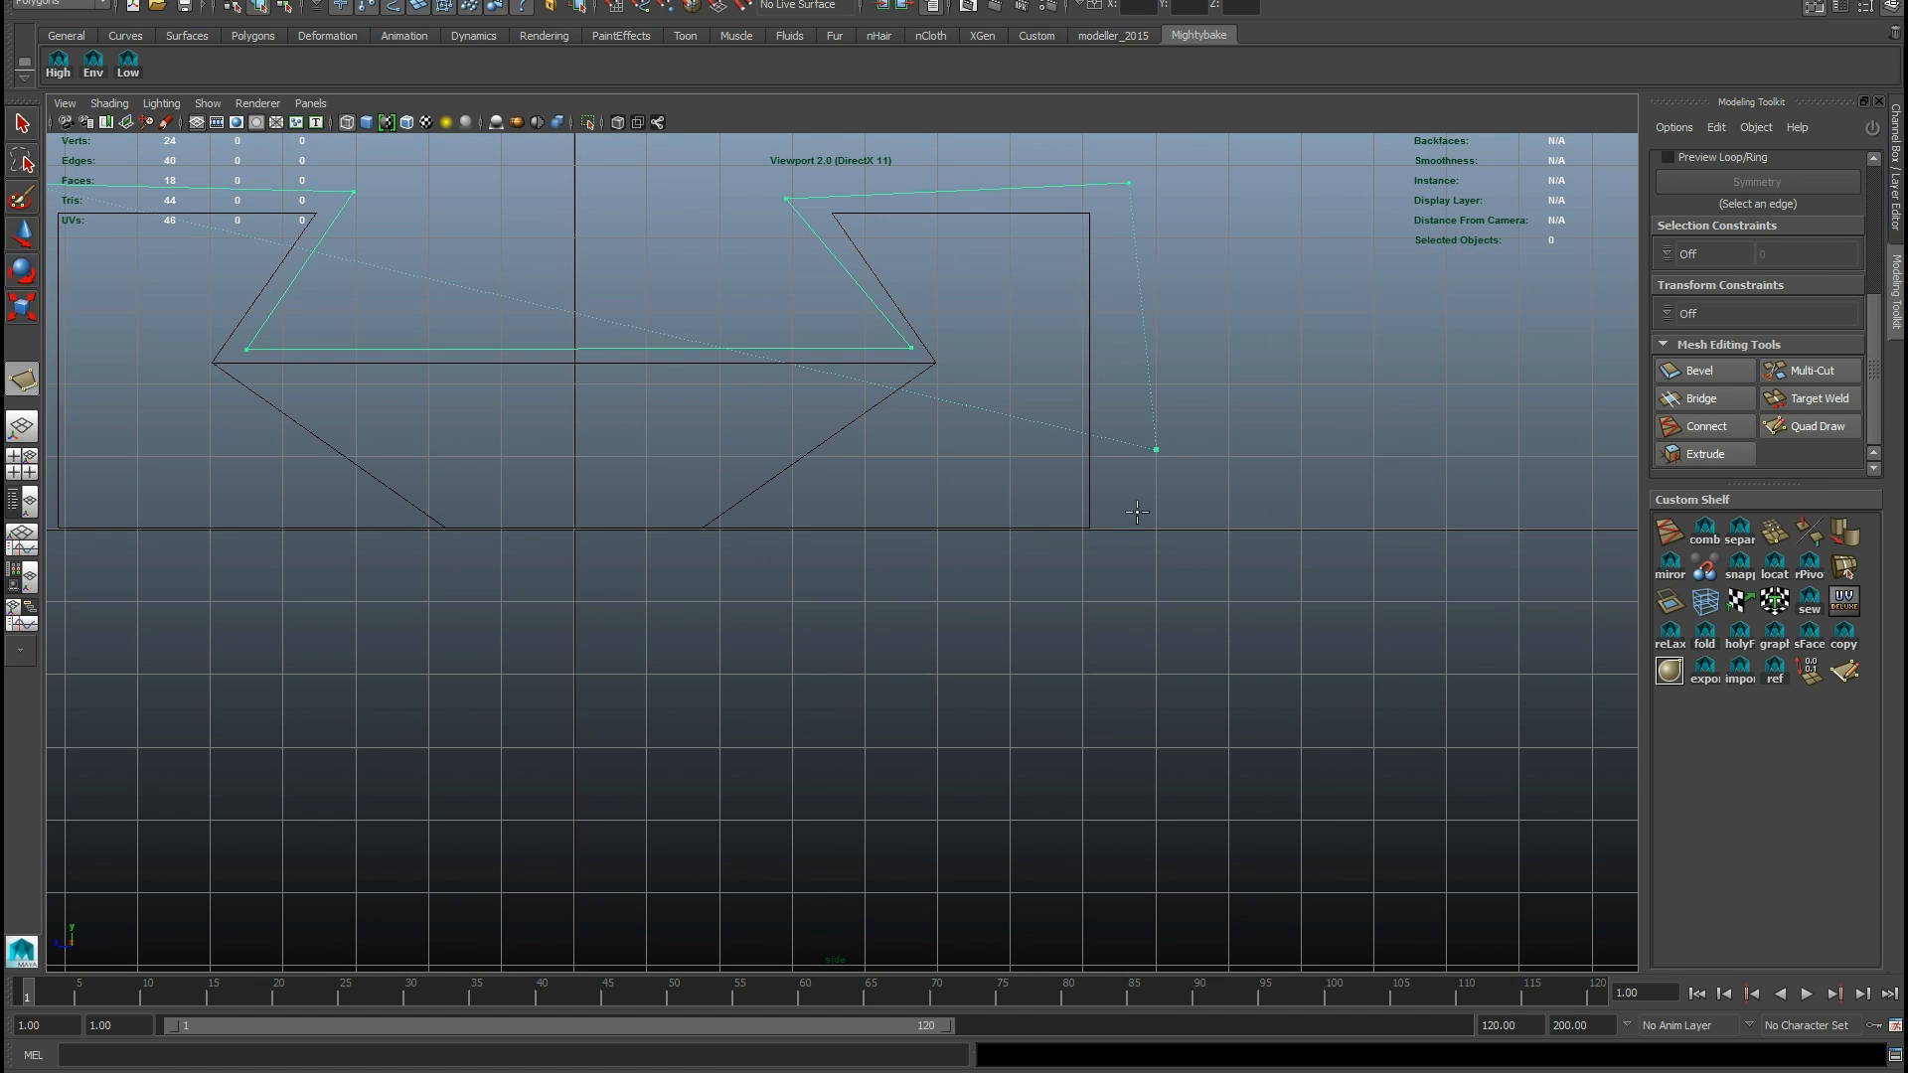
click(1116, 538)
alt+middle_drag(518, 507, 944, 490)
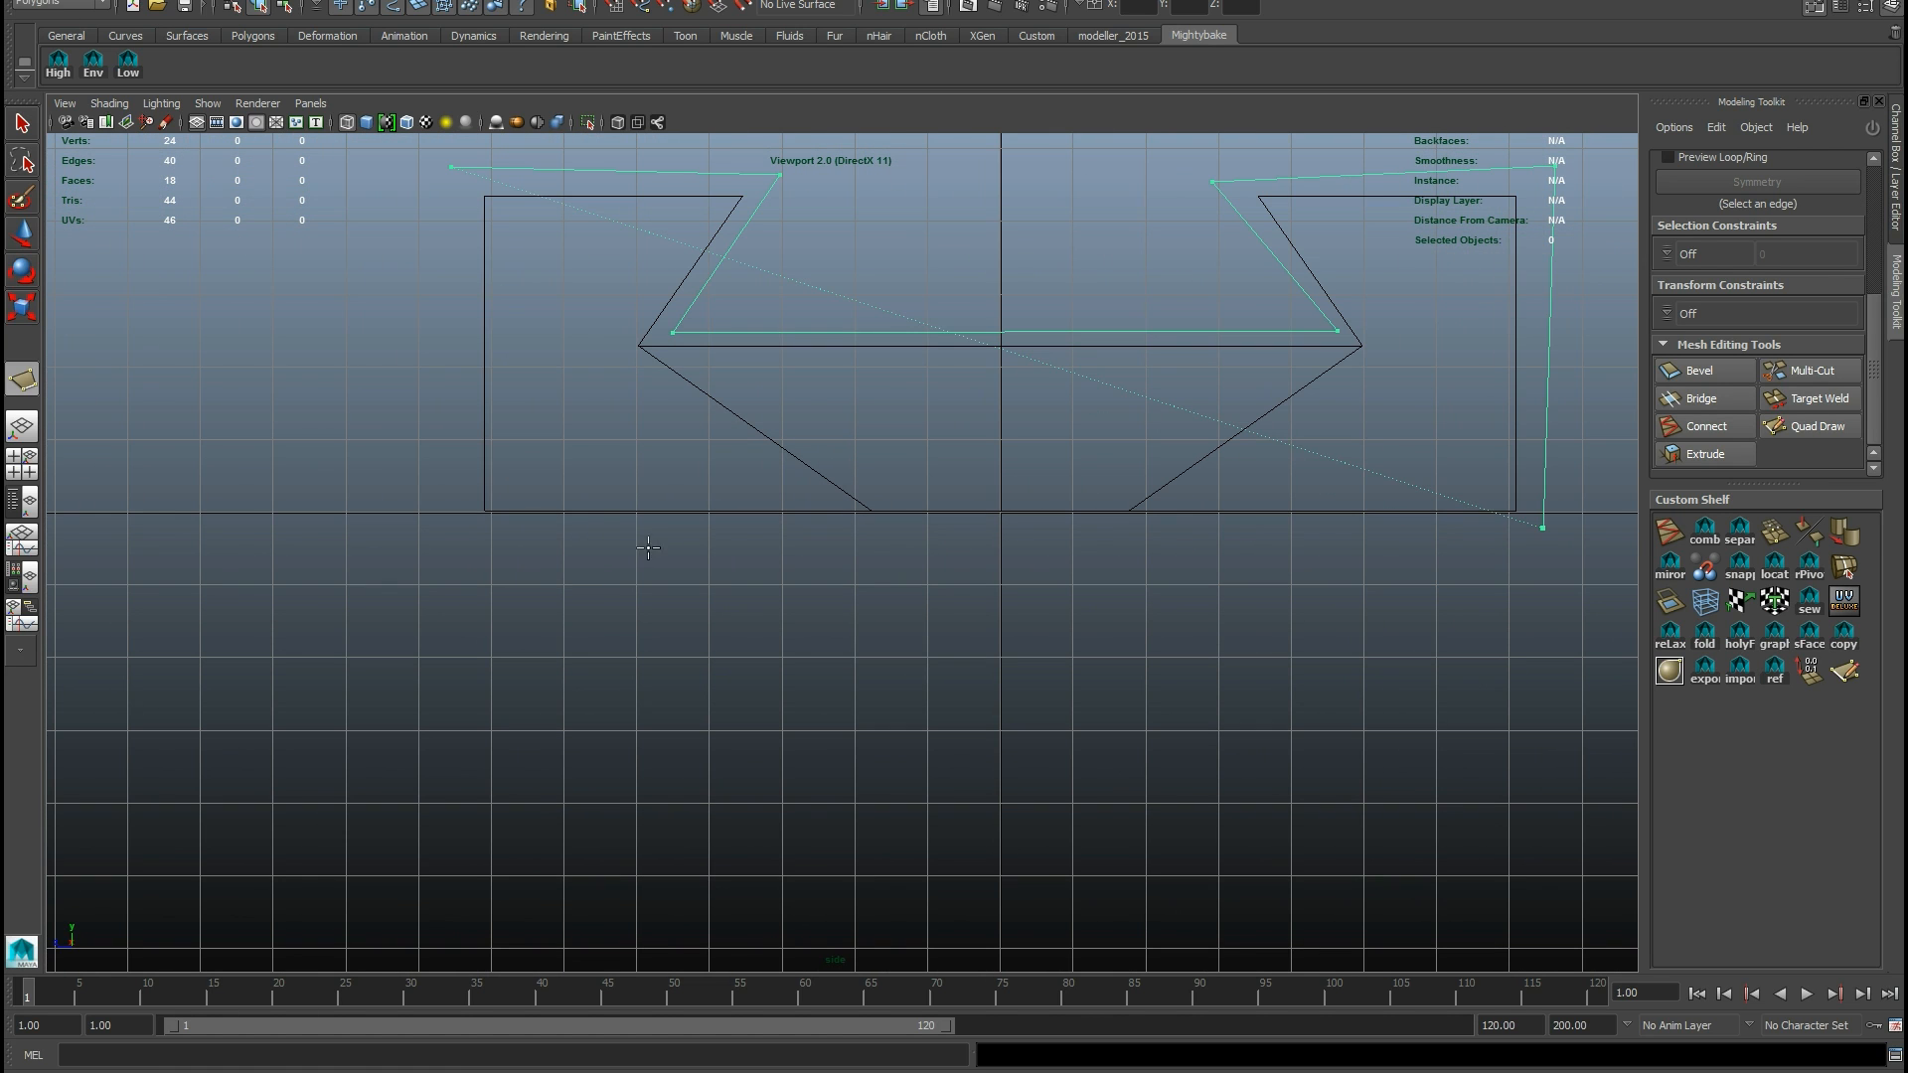
click(459, 533)
alt+middle_drag(492, 331, 468, 393)
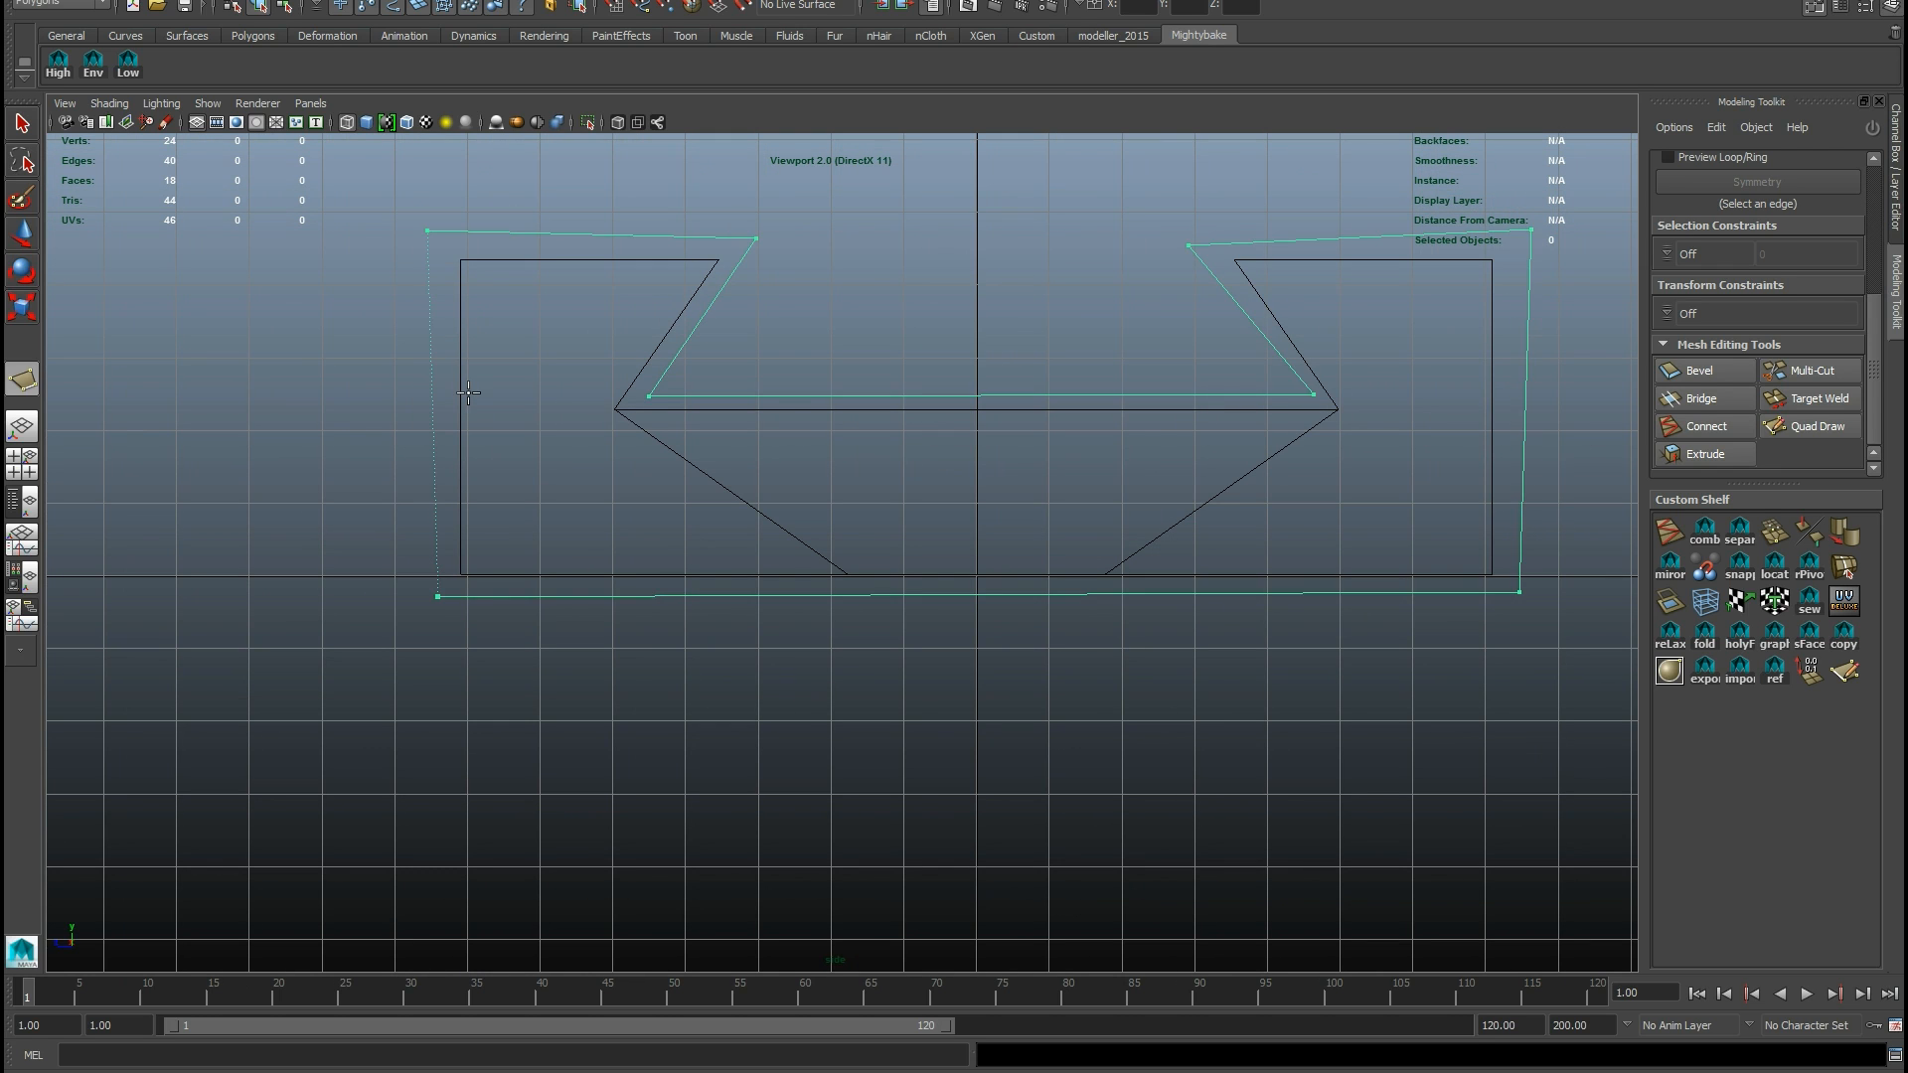
key(Return)
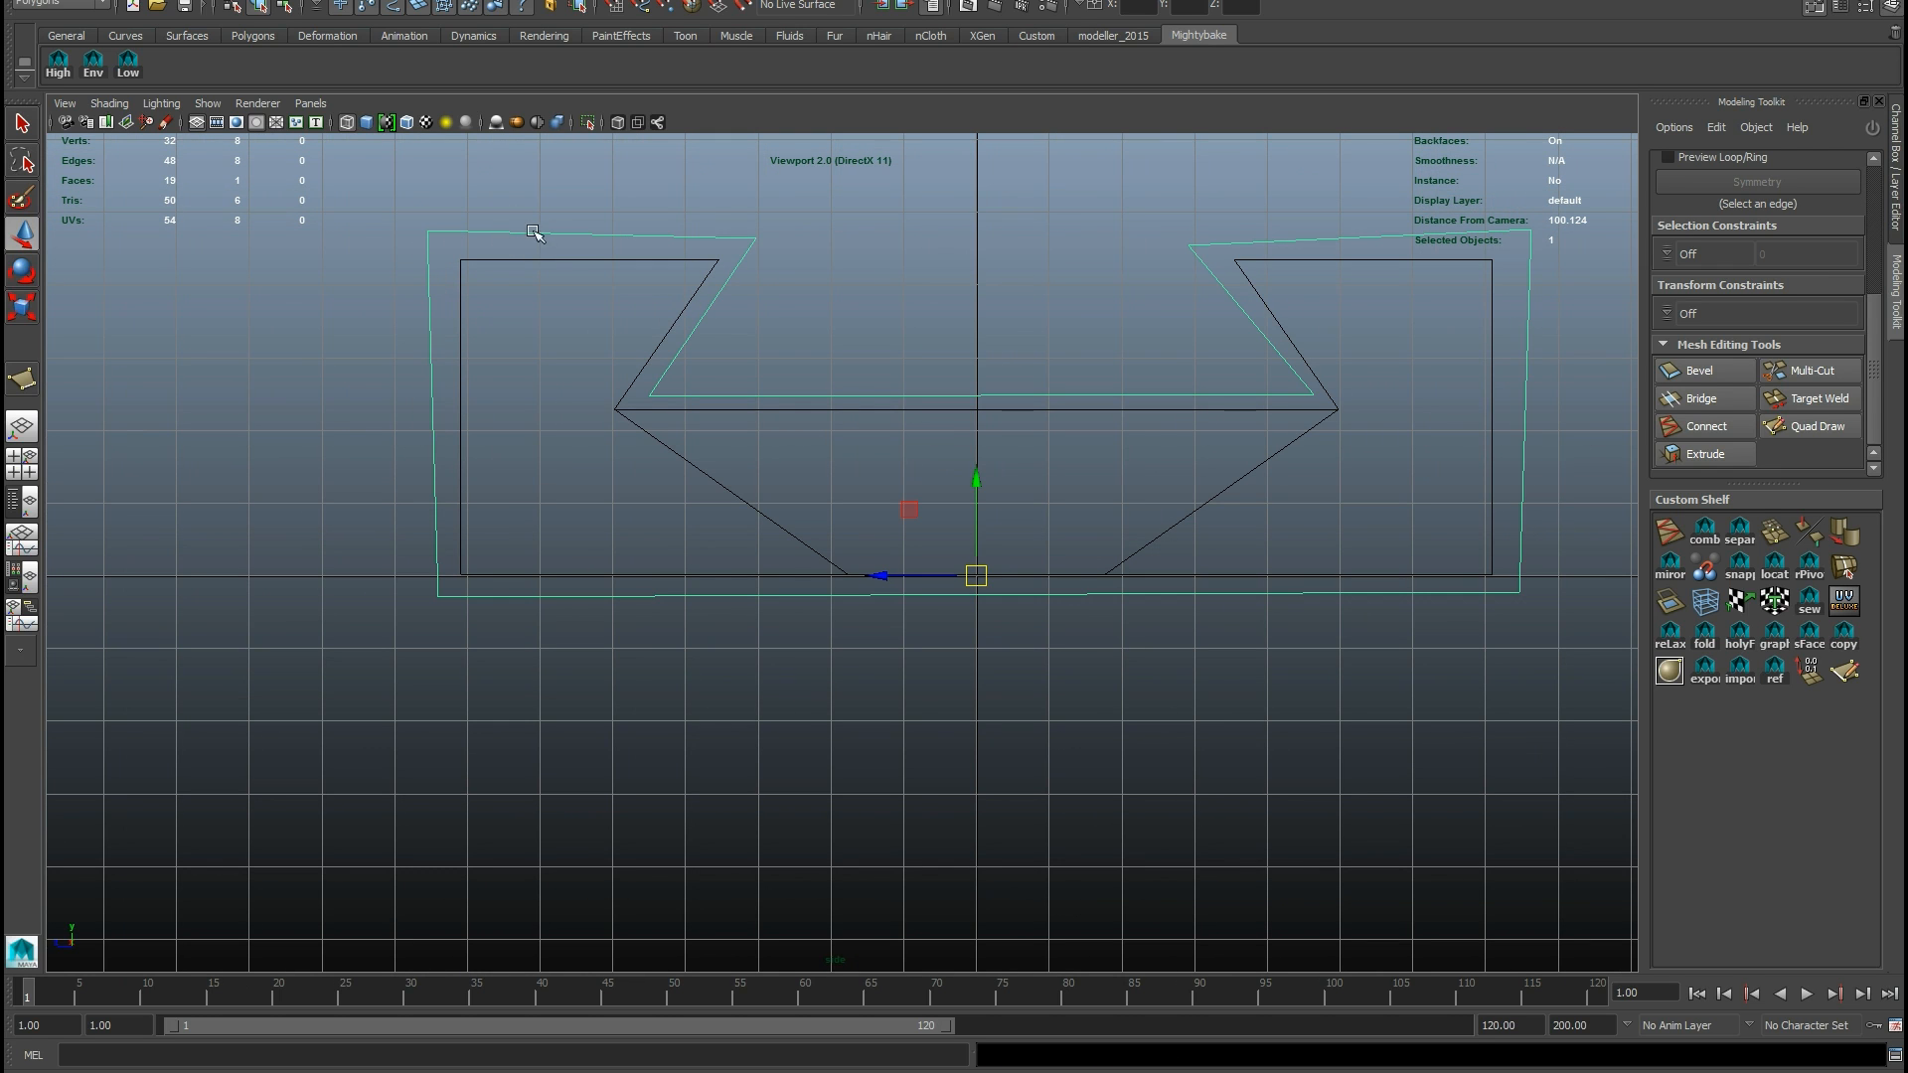
Step: Inspect the gap between the new outline and the block's profile around the left undercut
scroll(617, 332, up, 4)
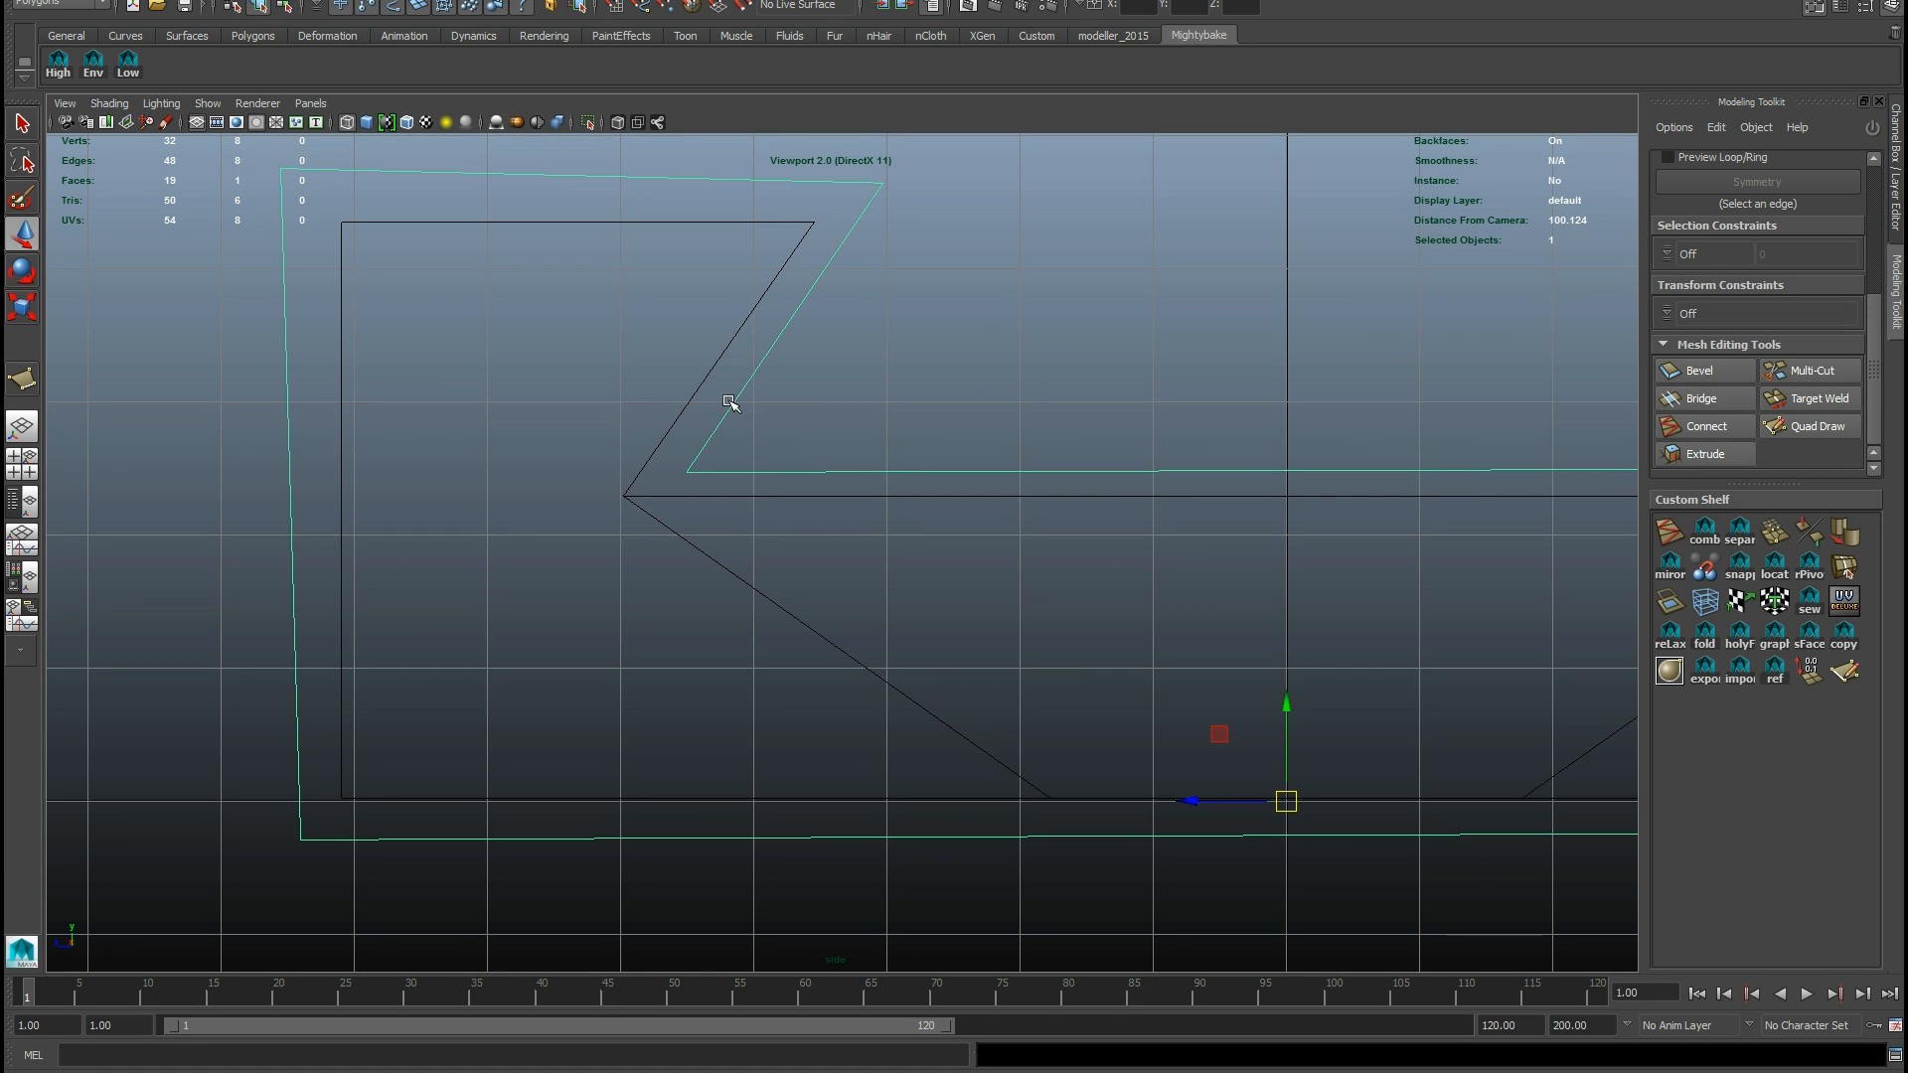
key(q)
scroll(799, 372, up, 2)
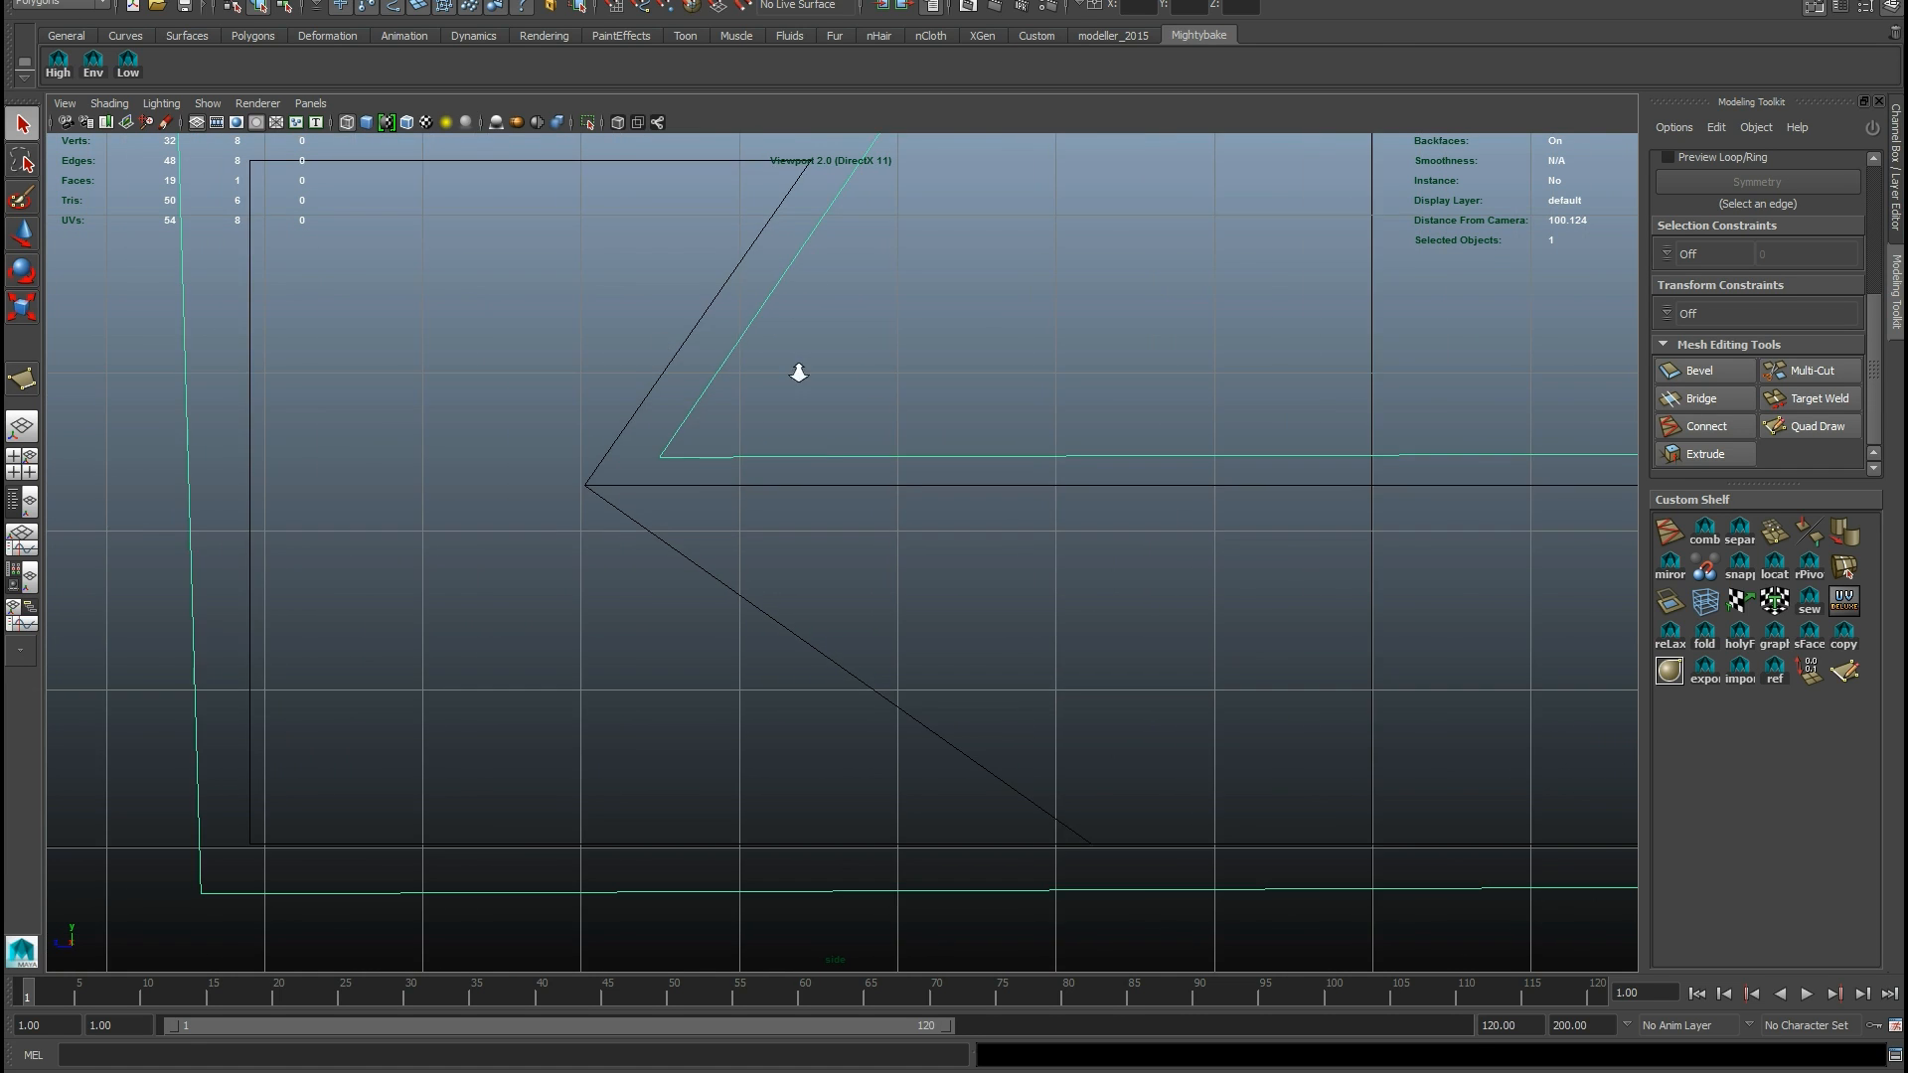
scroll(799, 373, up, 1)
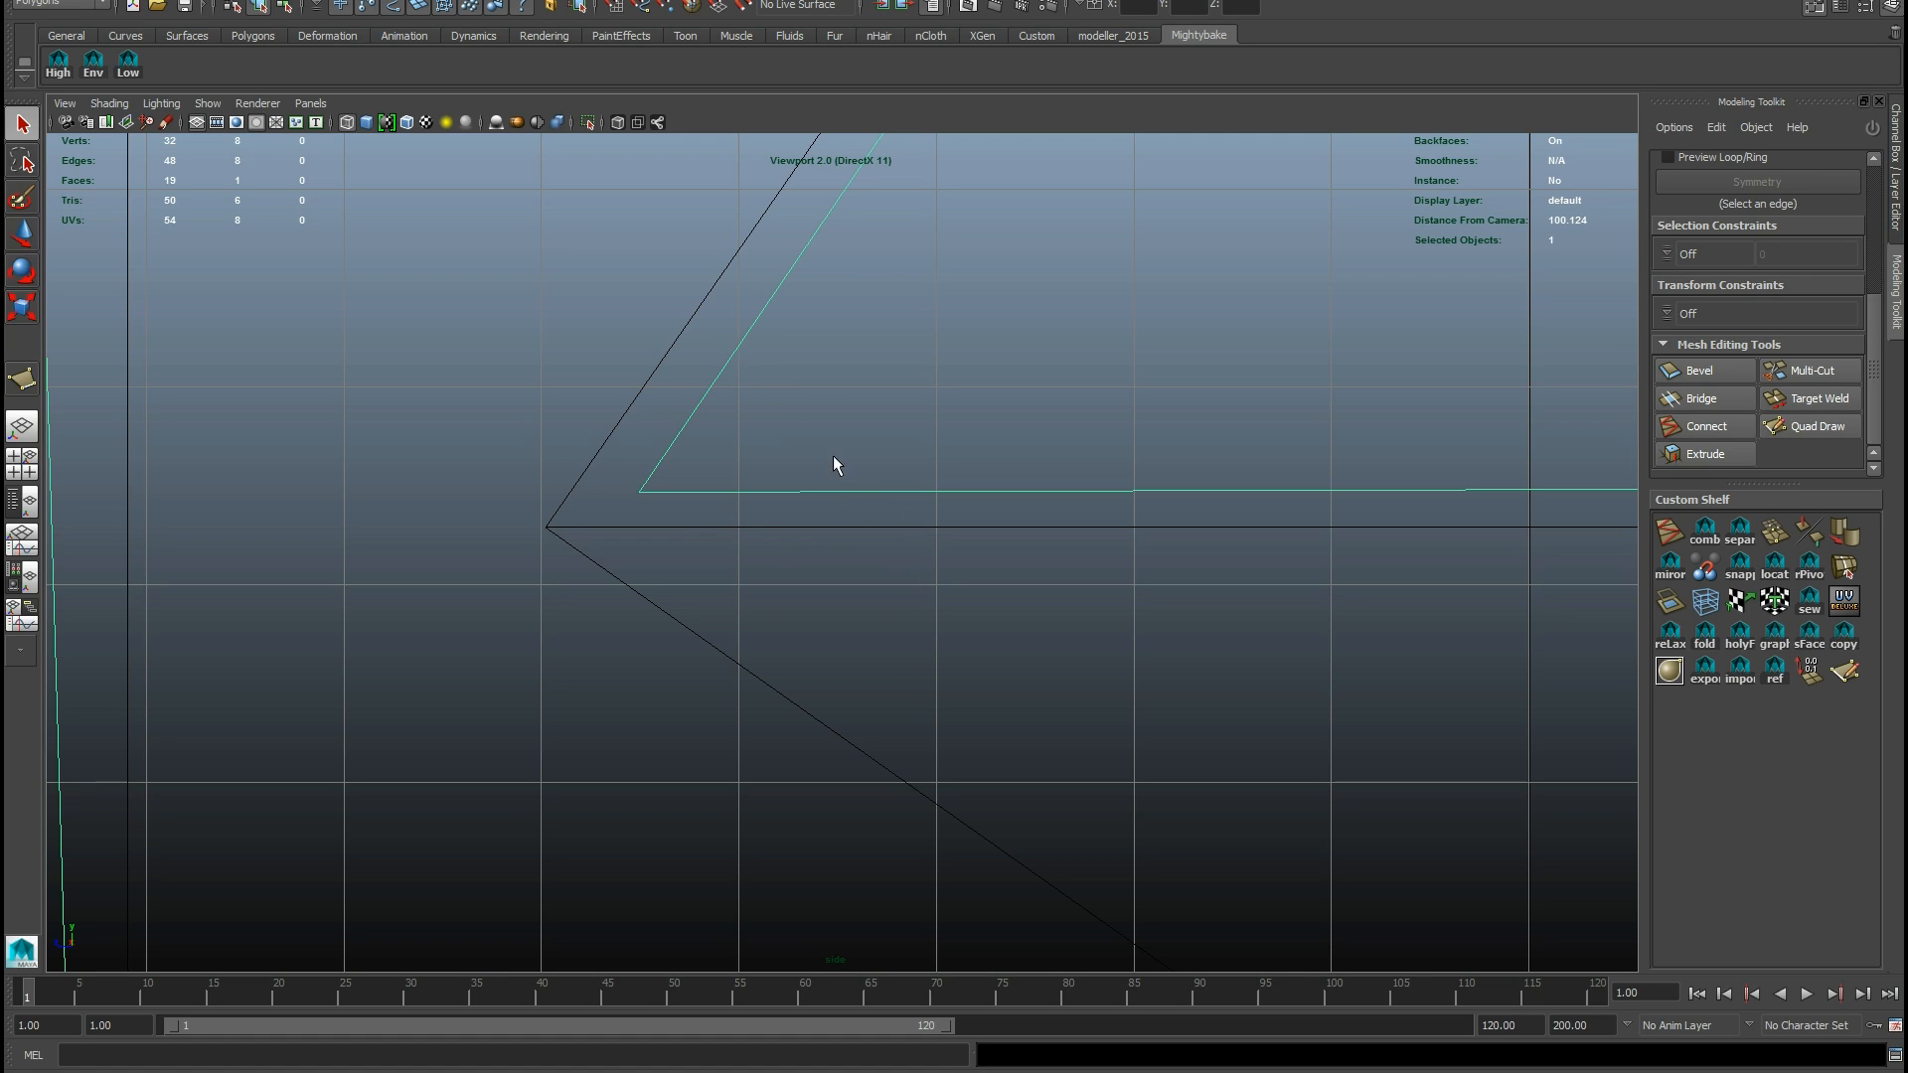
alt+middle_drag(809, 304, 728, 506)
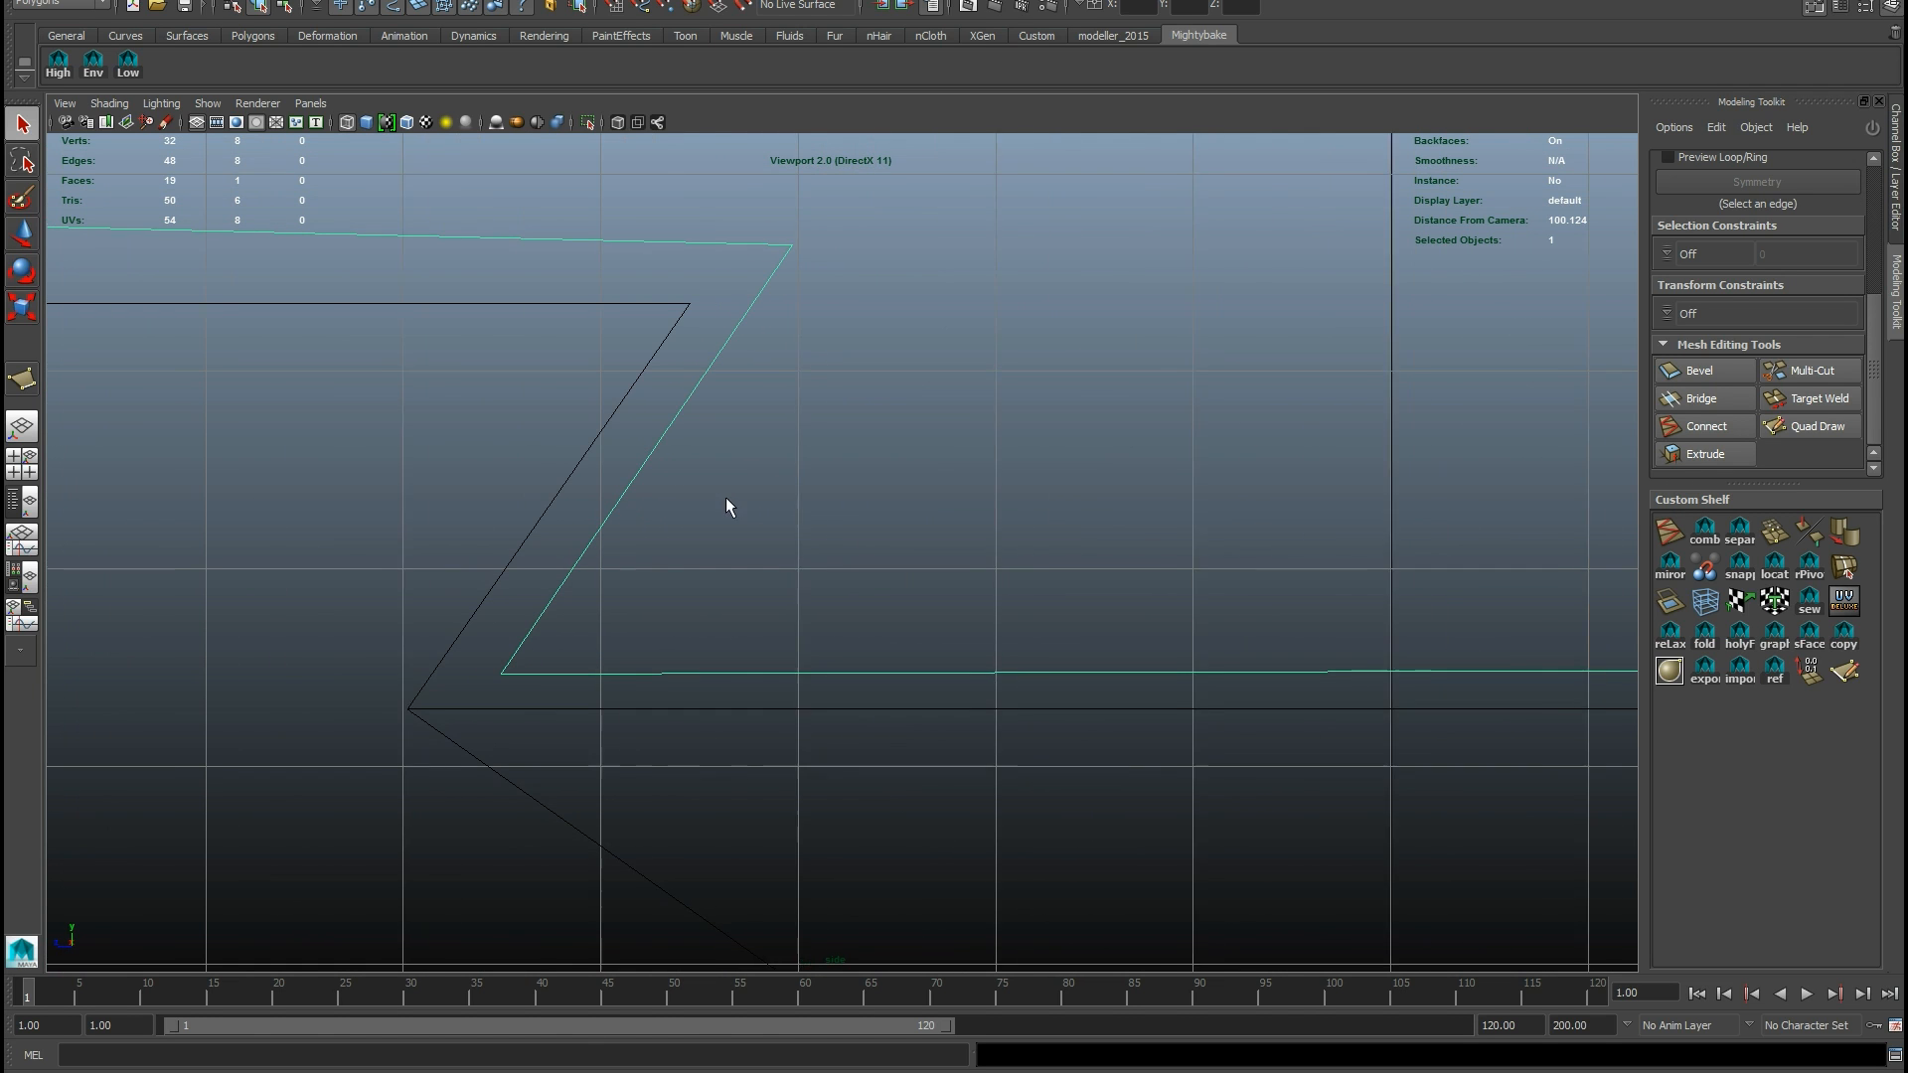
alt+right_drag(991, 462, 787, 427)
Step: In the perspective view, extrude the outline face across the block's depth to form an envelope mesh
key(space)
key(space)
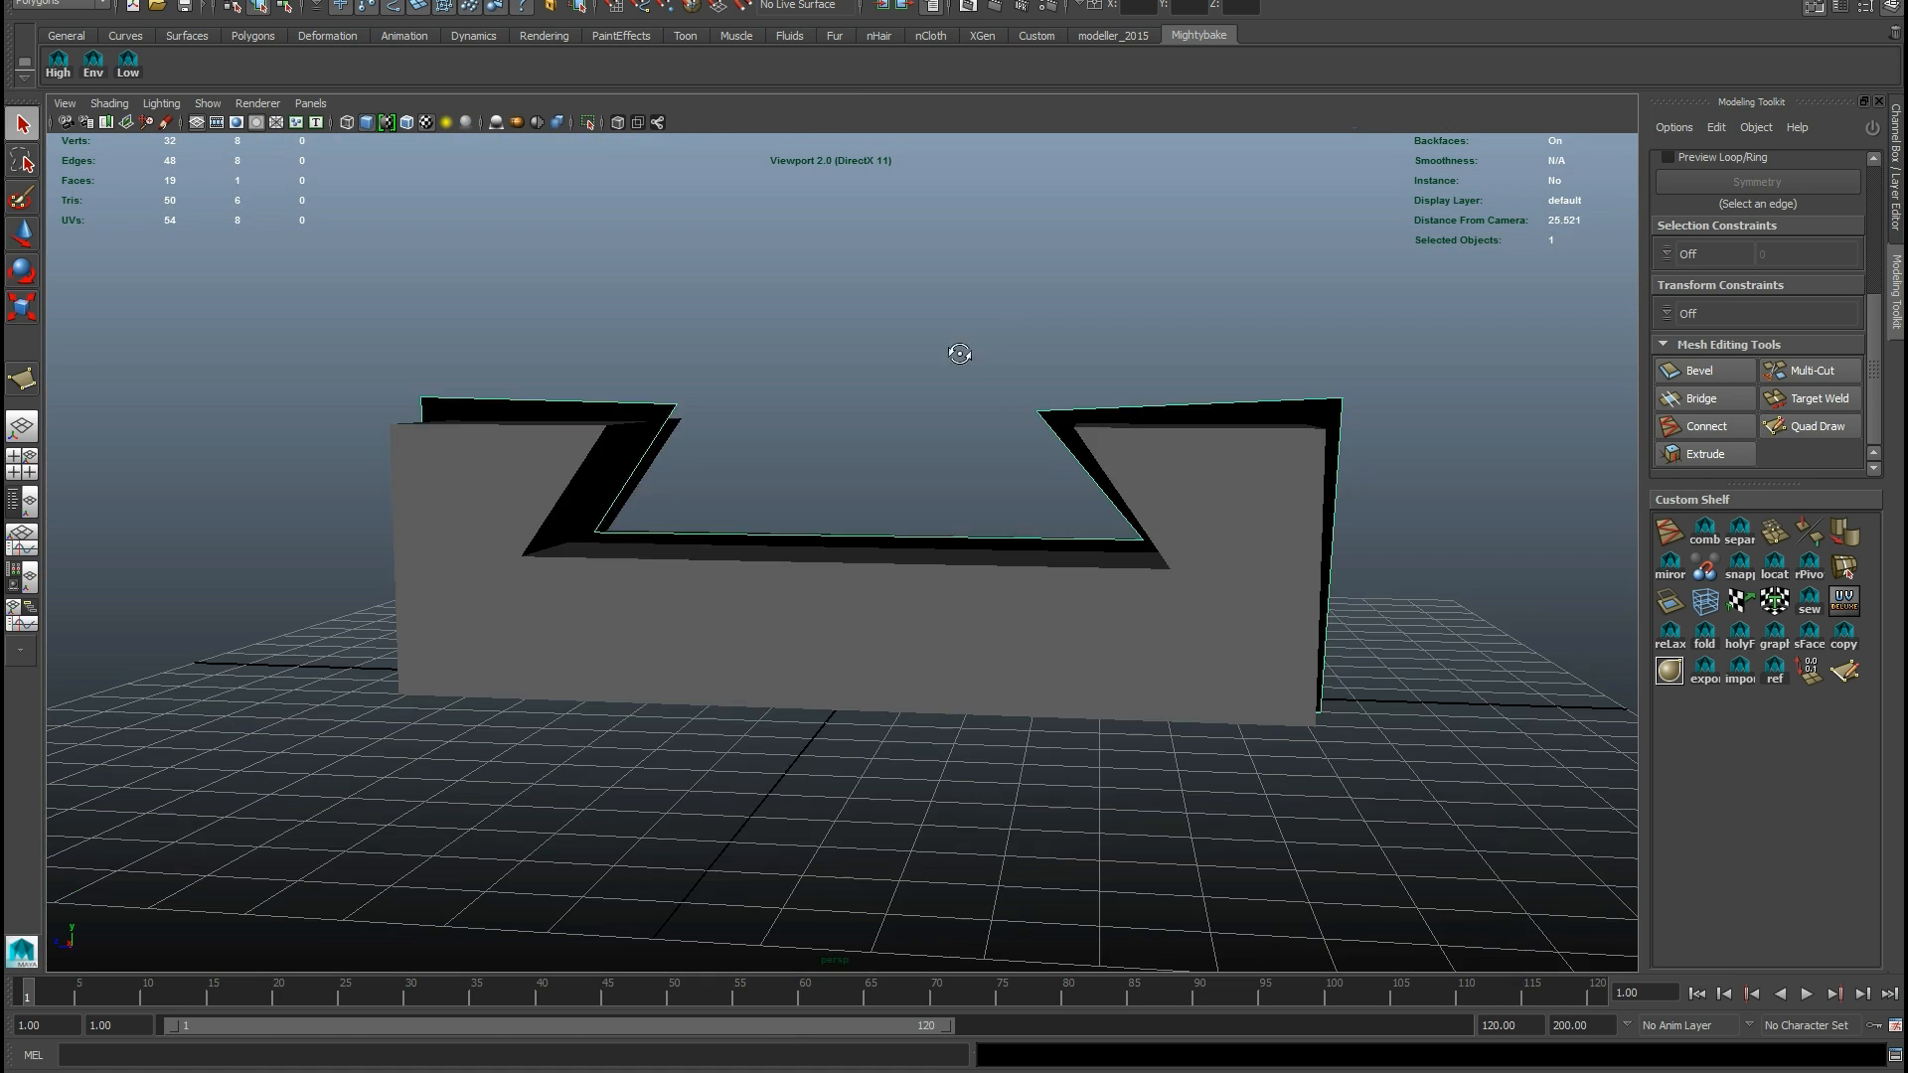
key(w)
alt+drag(958, 349, 464, 394)
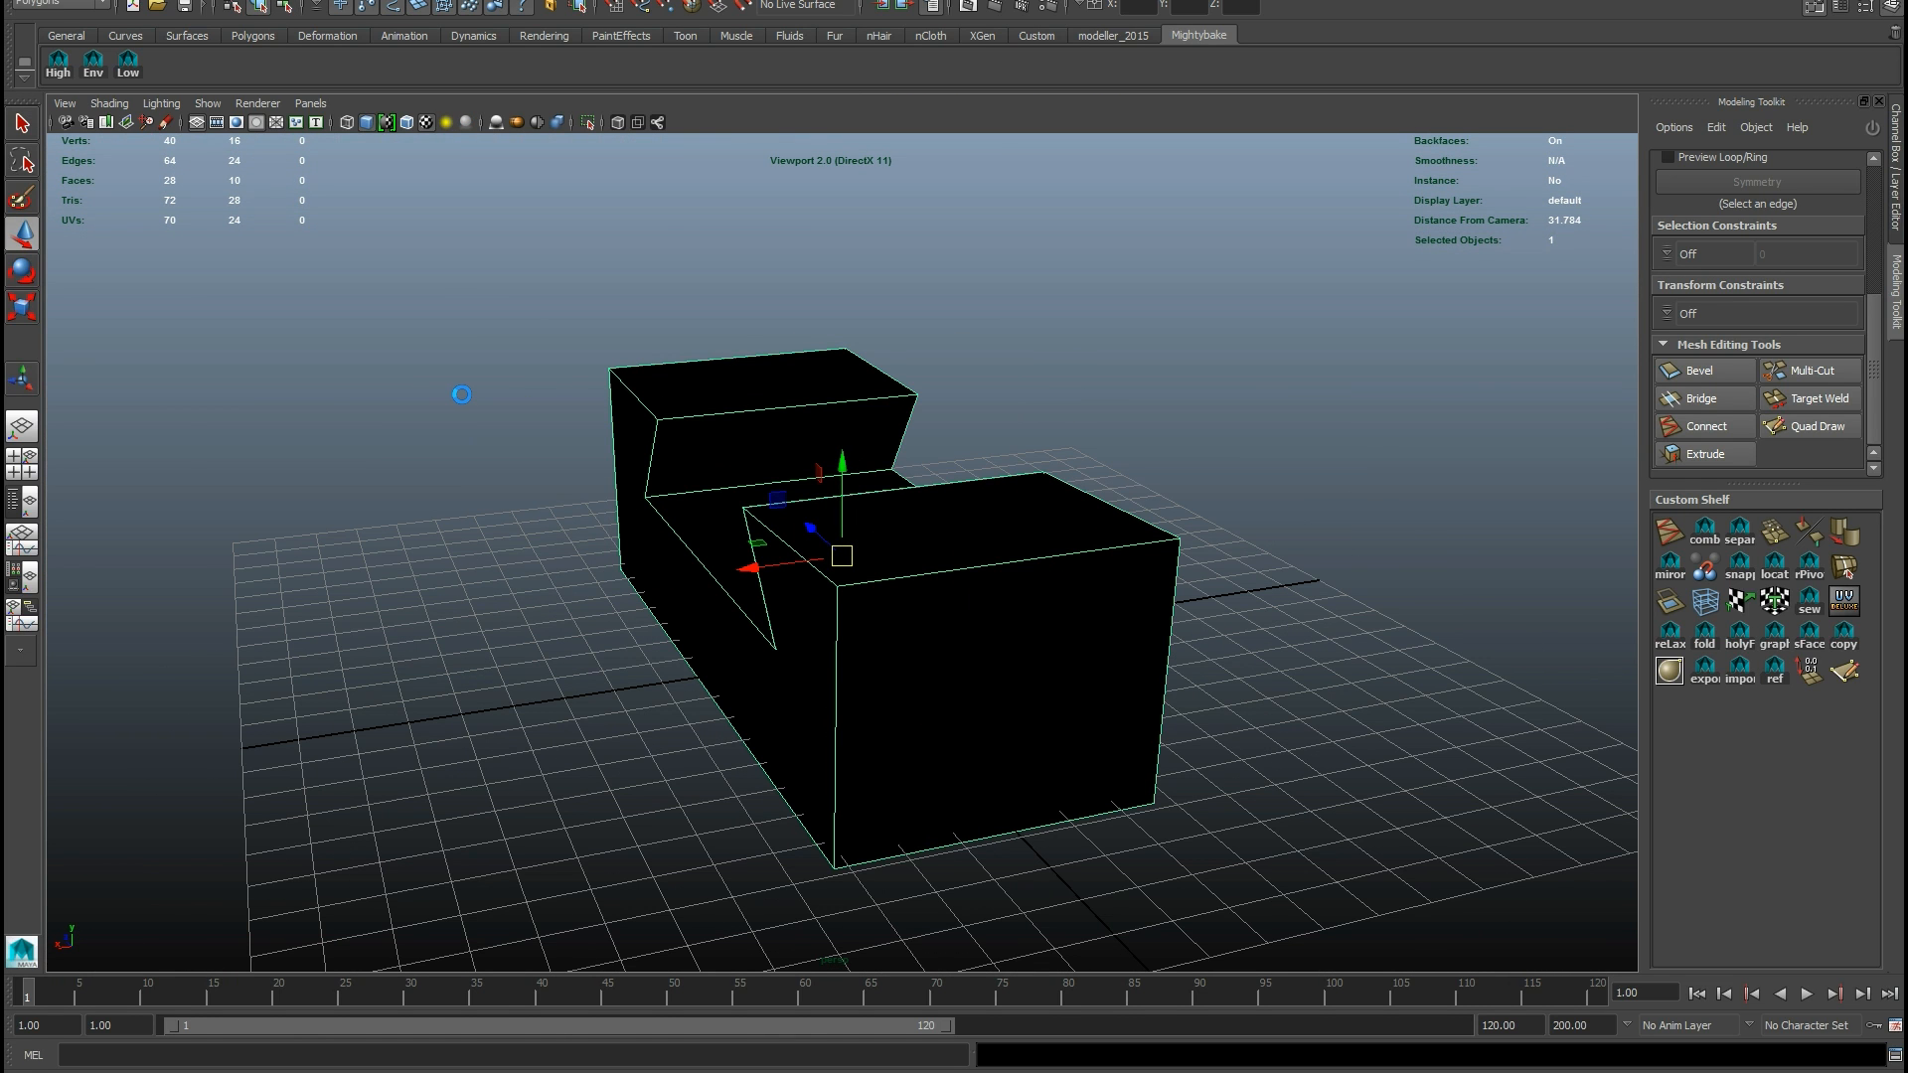
Step: Assign the transparent red lambert2 material to the envelope mesh and close the Hypershade
key(shift+t)
right_drag(678, 411, 679, 366)
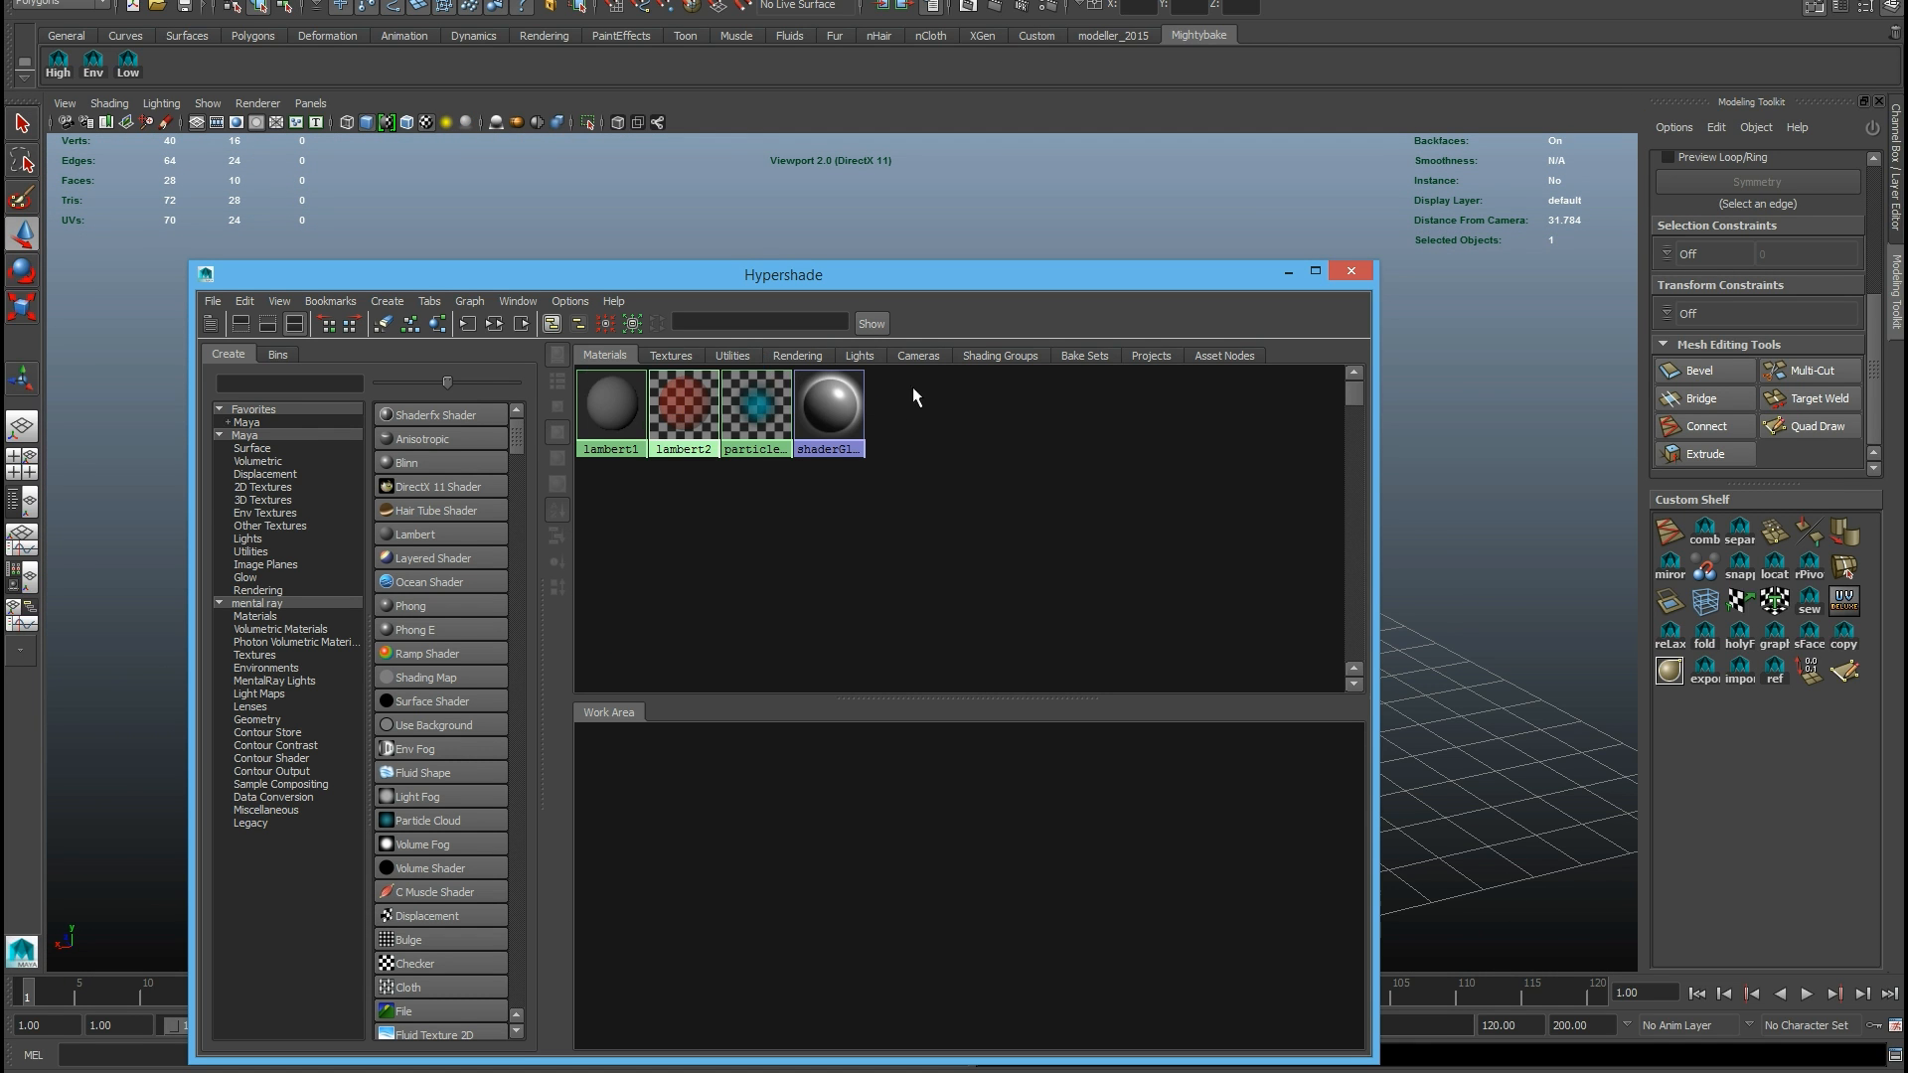
click(1351, 272)
alt+drag(1332, 341, 1086, 434)
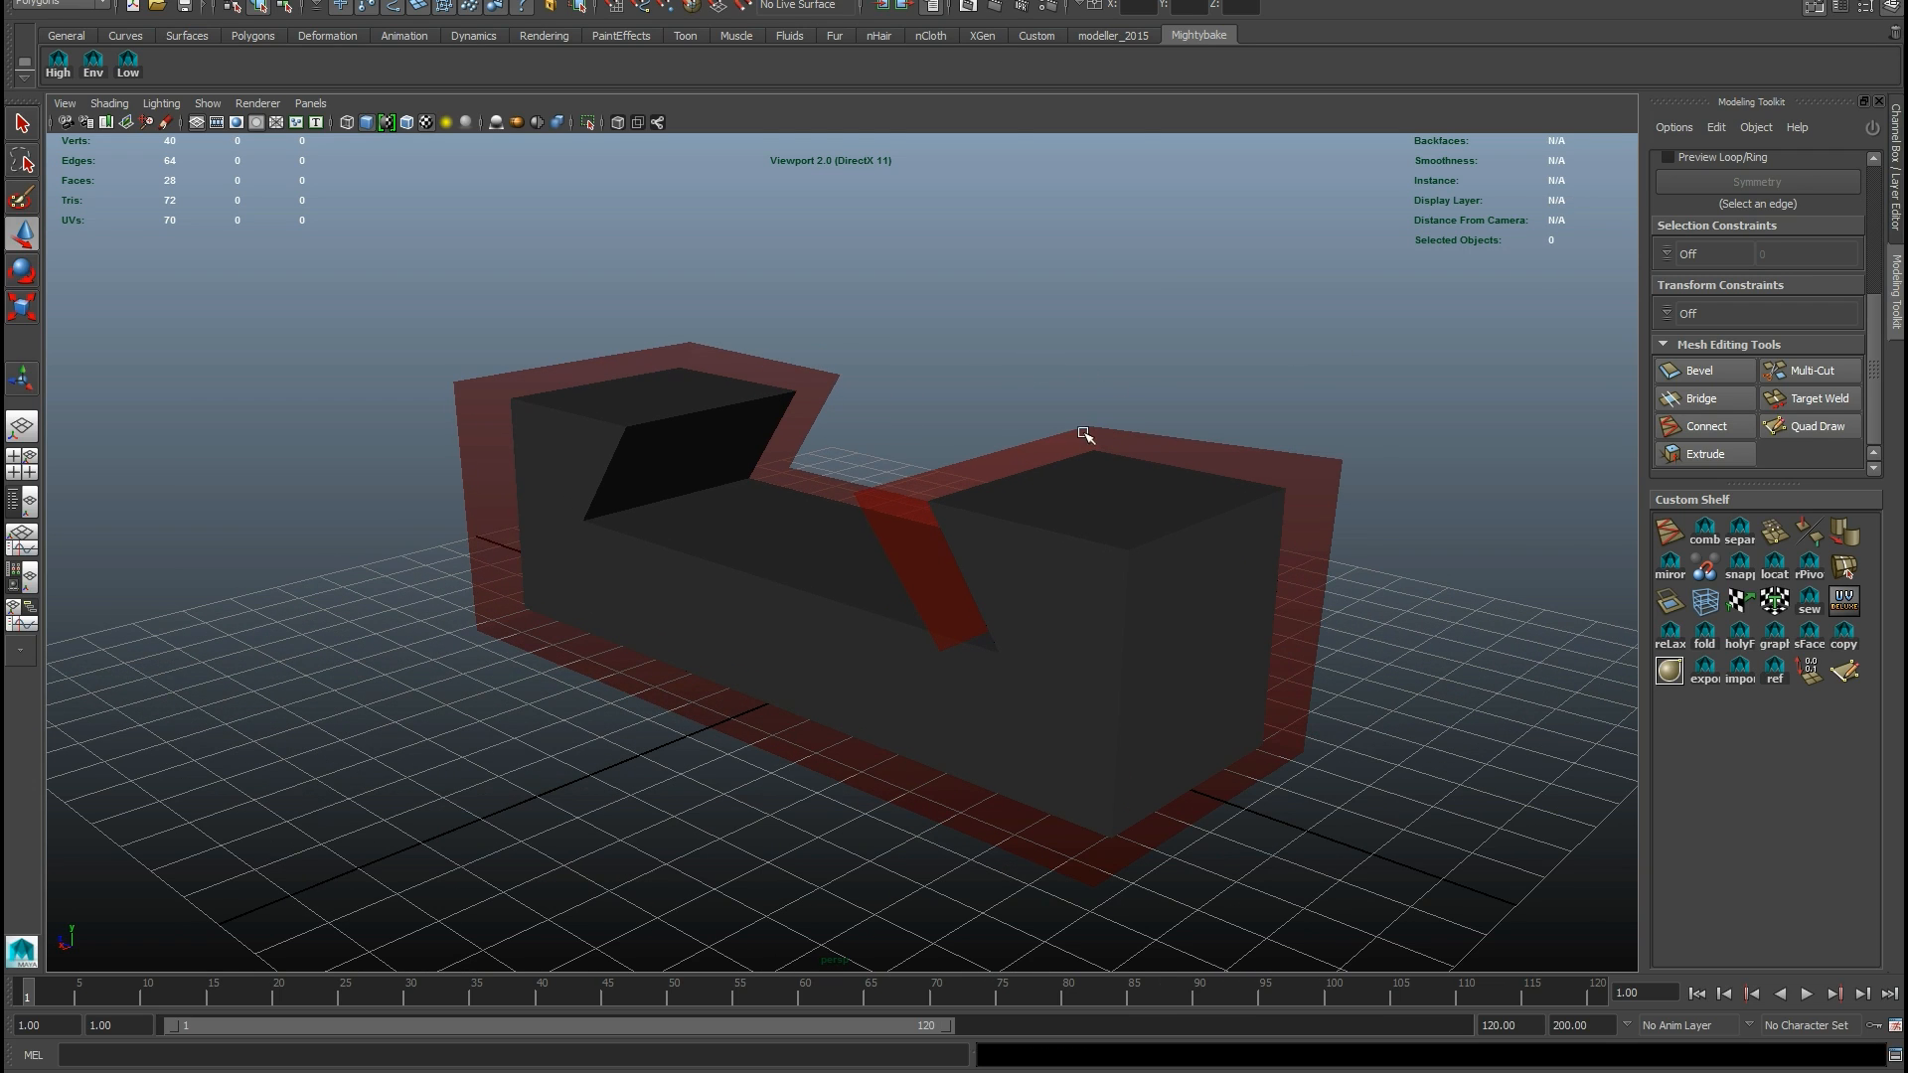
Step: Scale the envelope mesh wider across the block's depth so it extends beyond both side faces
alt+drag(1278, 541, 1040, 562)
key(r)
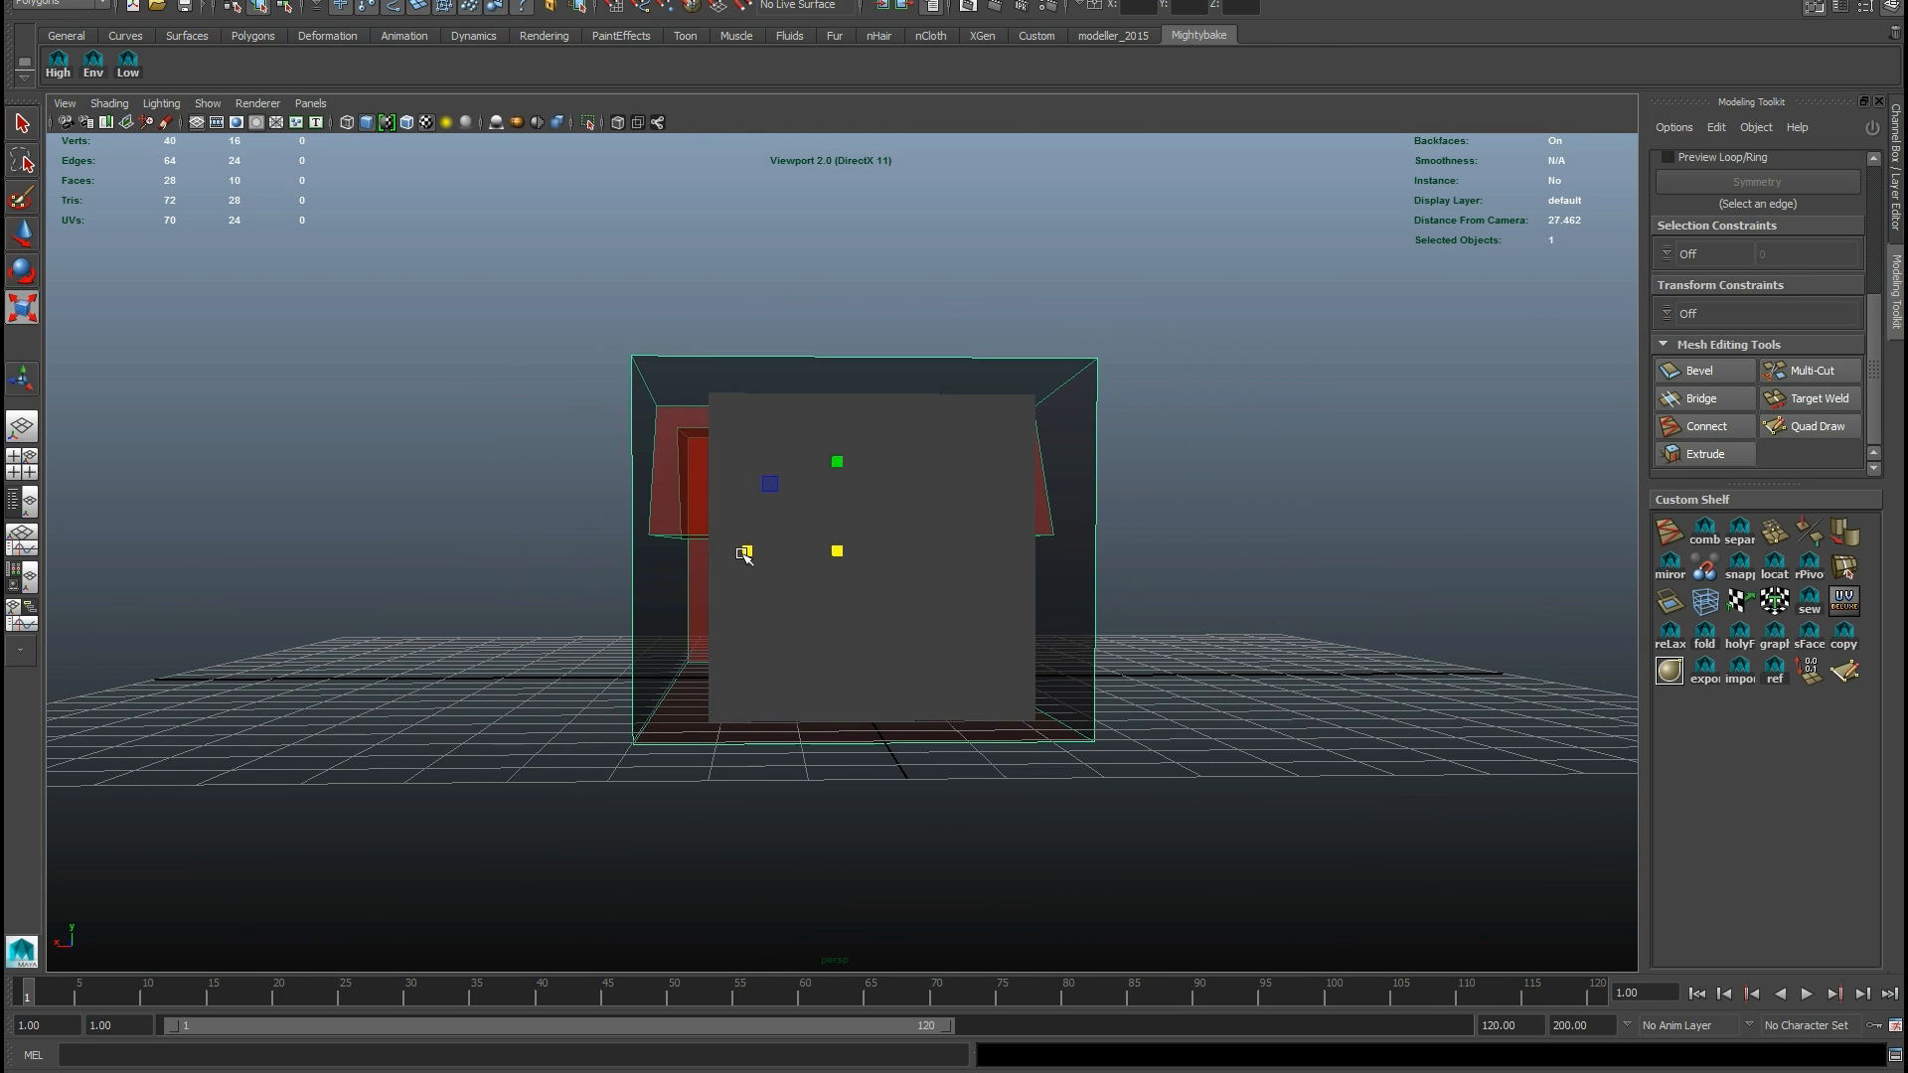
drag(748, 551, 968, 522)
key(w)
alt+right_drag(968, 522, 1144, 441)
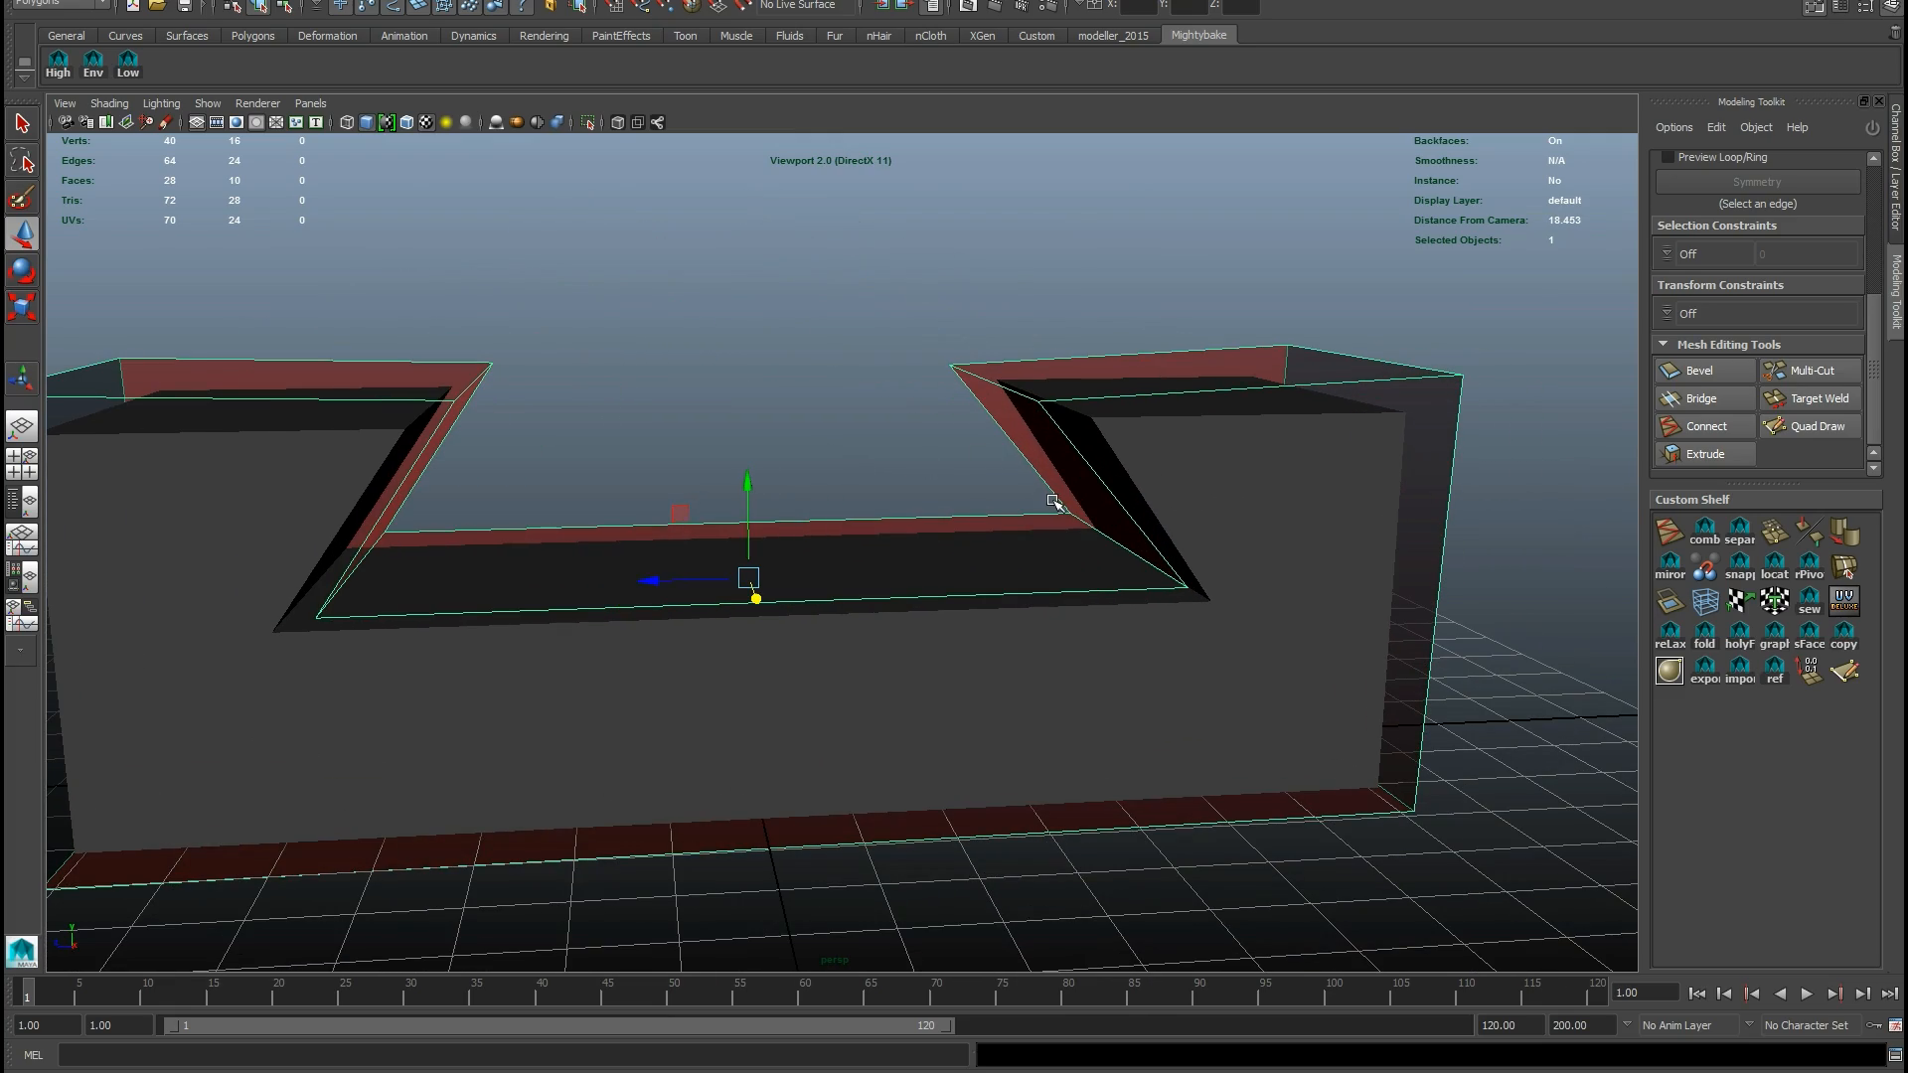
alt+drag(991, 521, 731, 434)
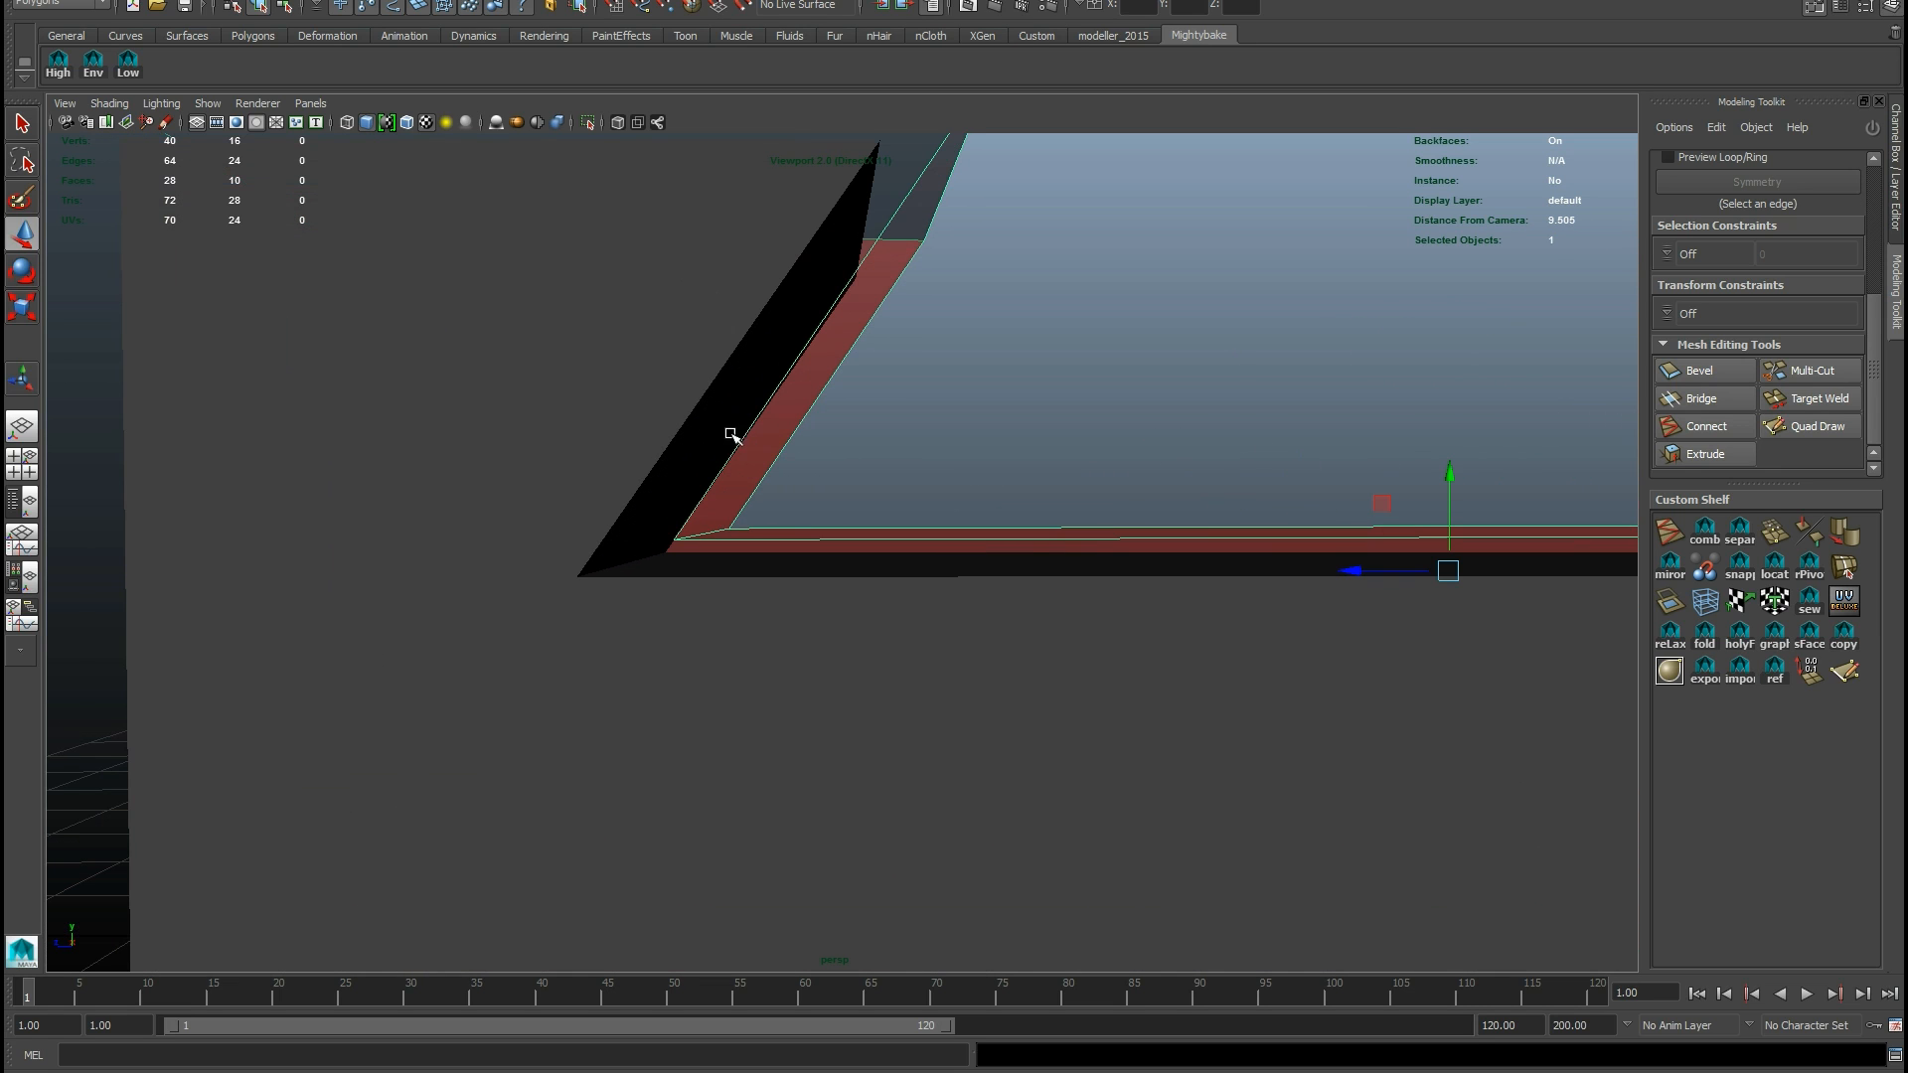
scroll(716, 460, down, 3)
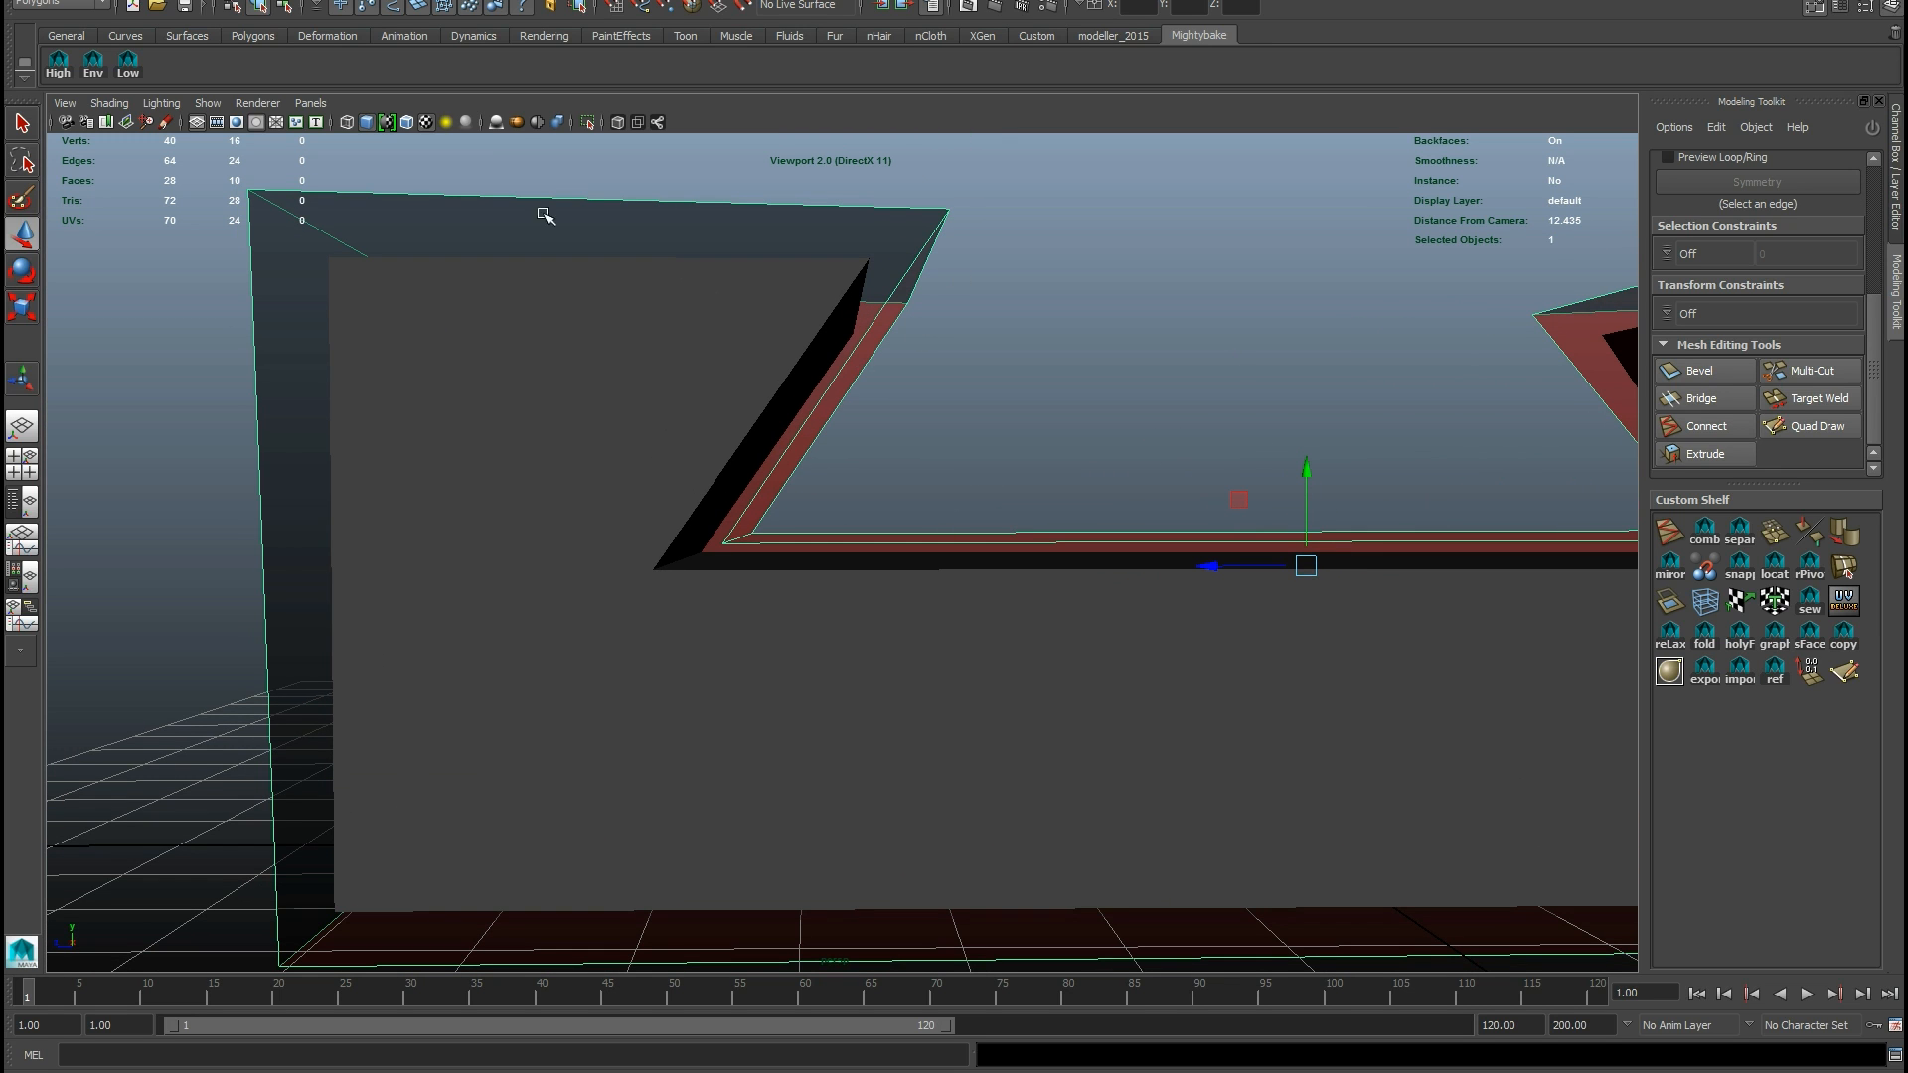
alt+drag(773, 592, 626, 570)
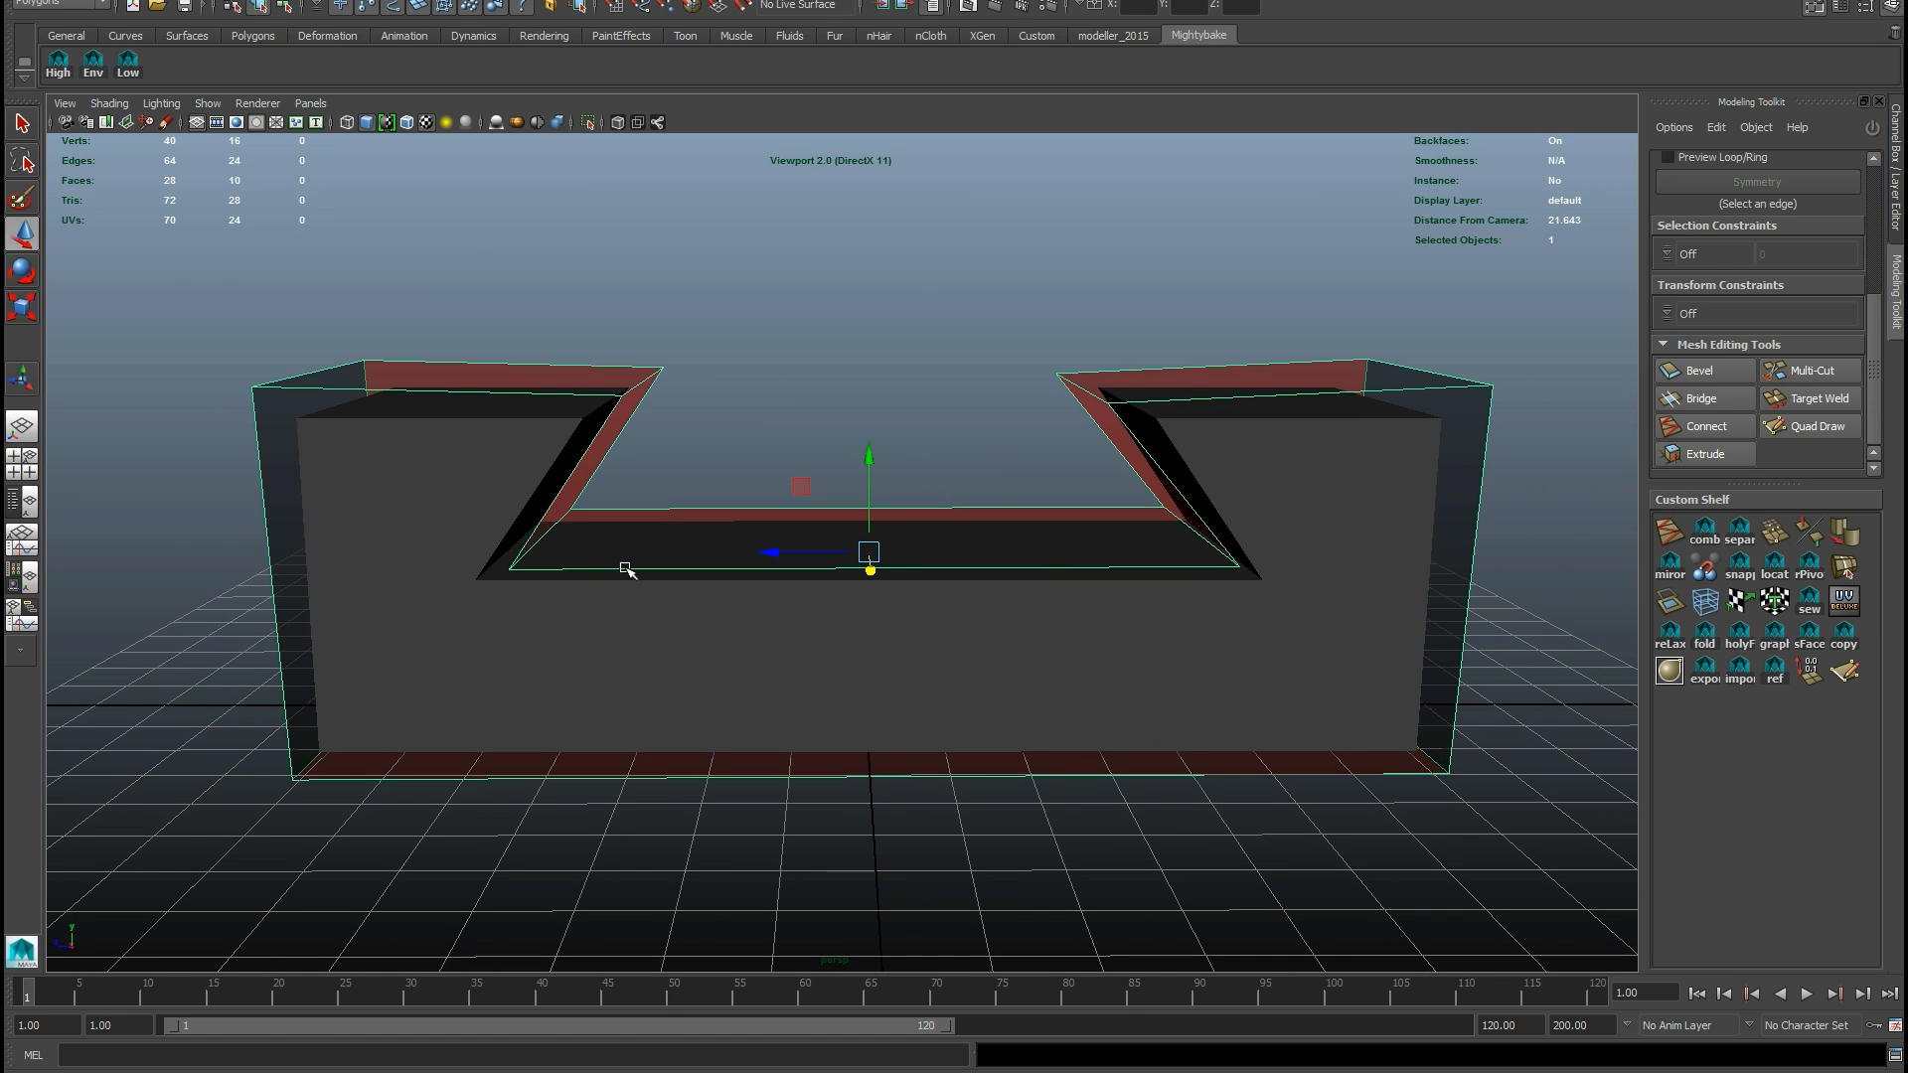
Step: Replace the envelope mesh with a new polygon cube, scaled up and moved over the block's left half
click(701, 422)
shift+right_drag(727, 461, 718, 493)
key(r)
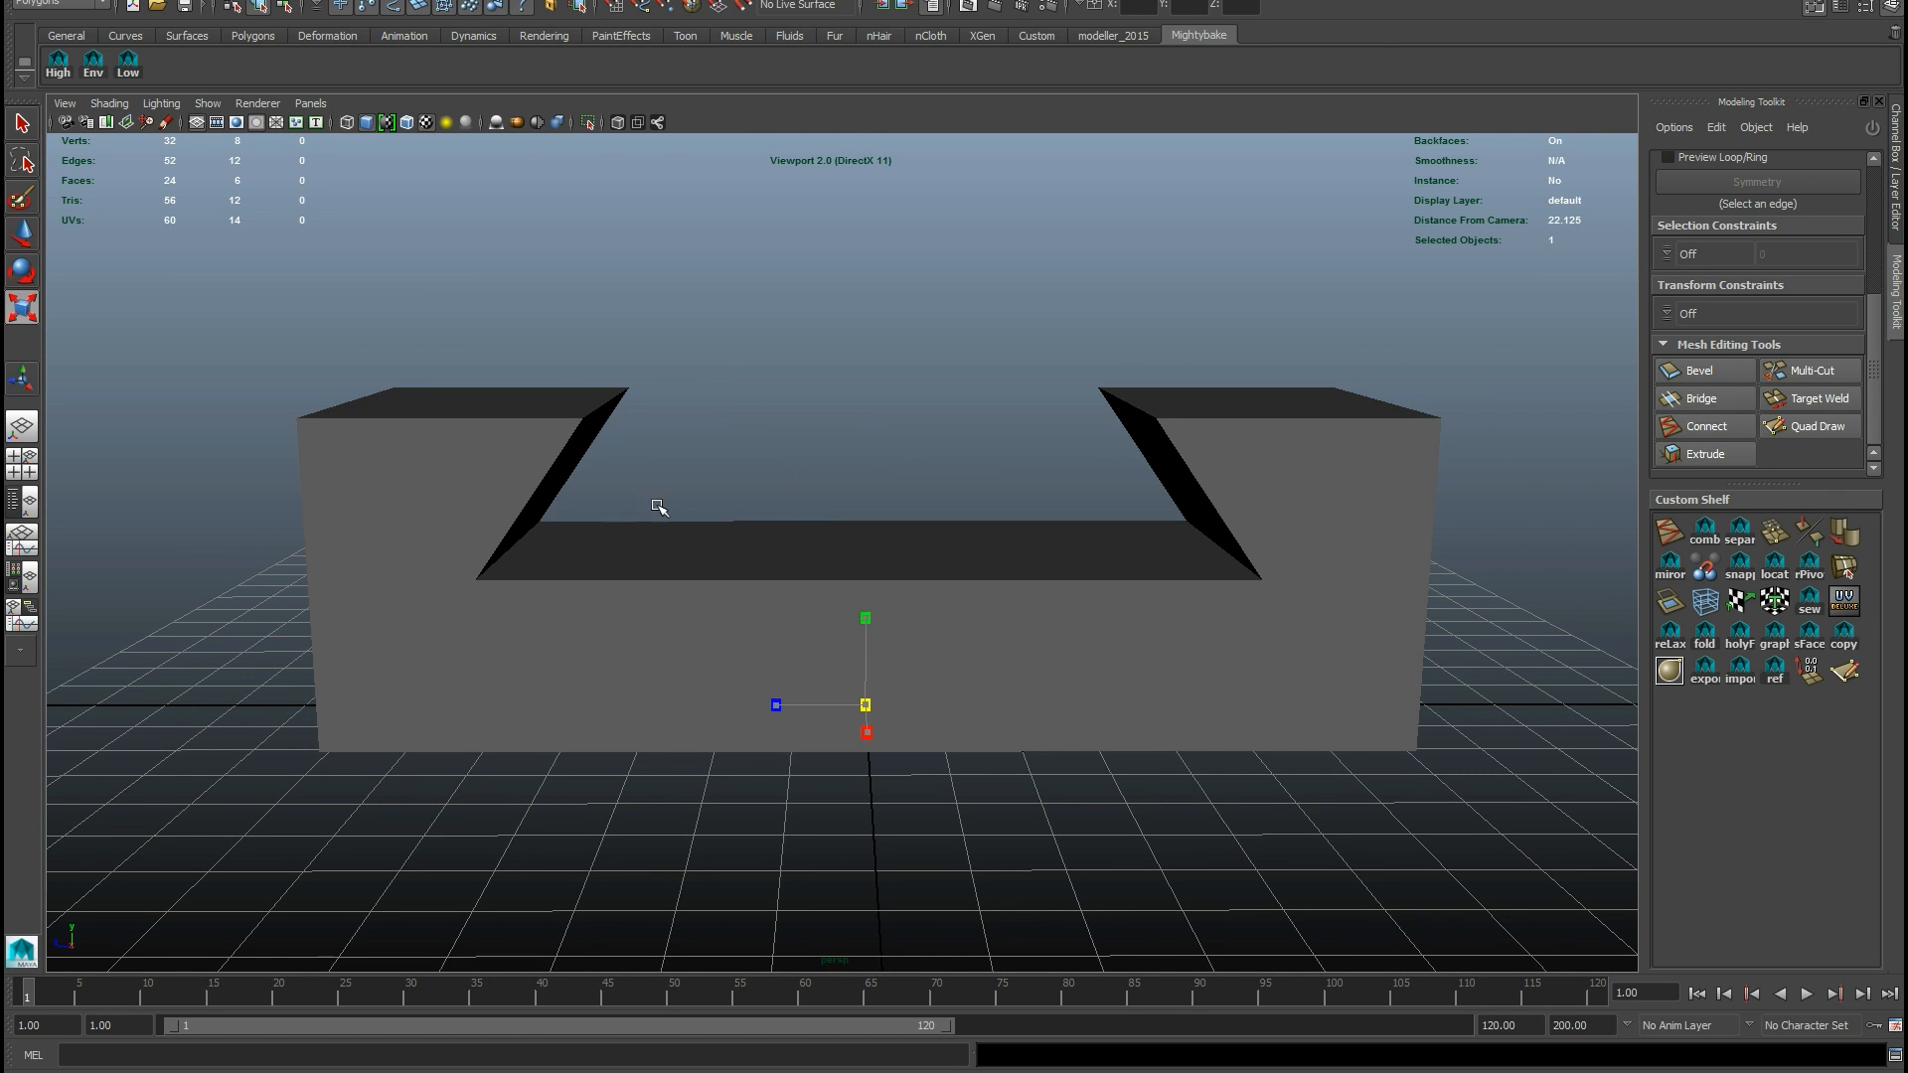
middle_drag(658, 505, 939, 513)
key(w)
drag(864, 610, 863, 438)
drag(772, 573, 494, 560)
Step: In the side view, move the cube's right, bottom and top vertices to sit just outside the block's profile
key(space)
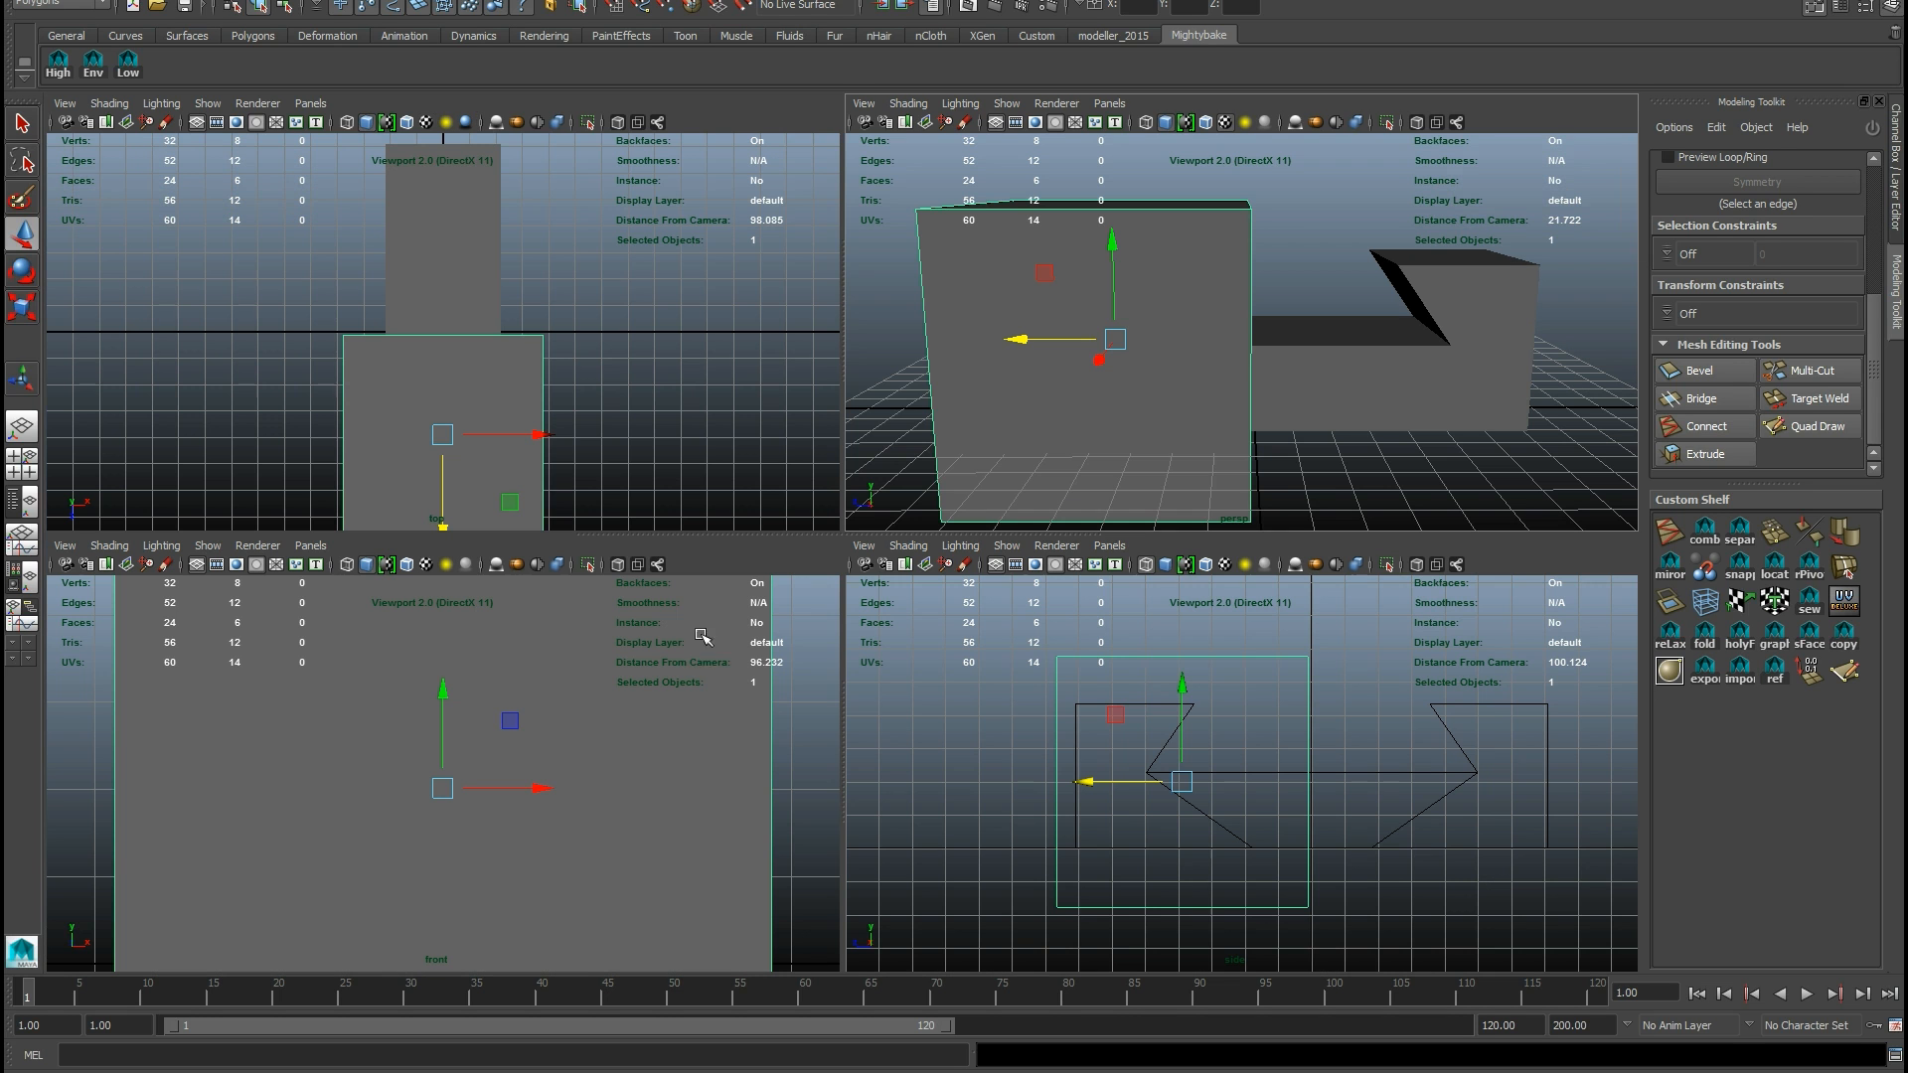
key(space)
scroll(916, 686, down, 1)
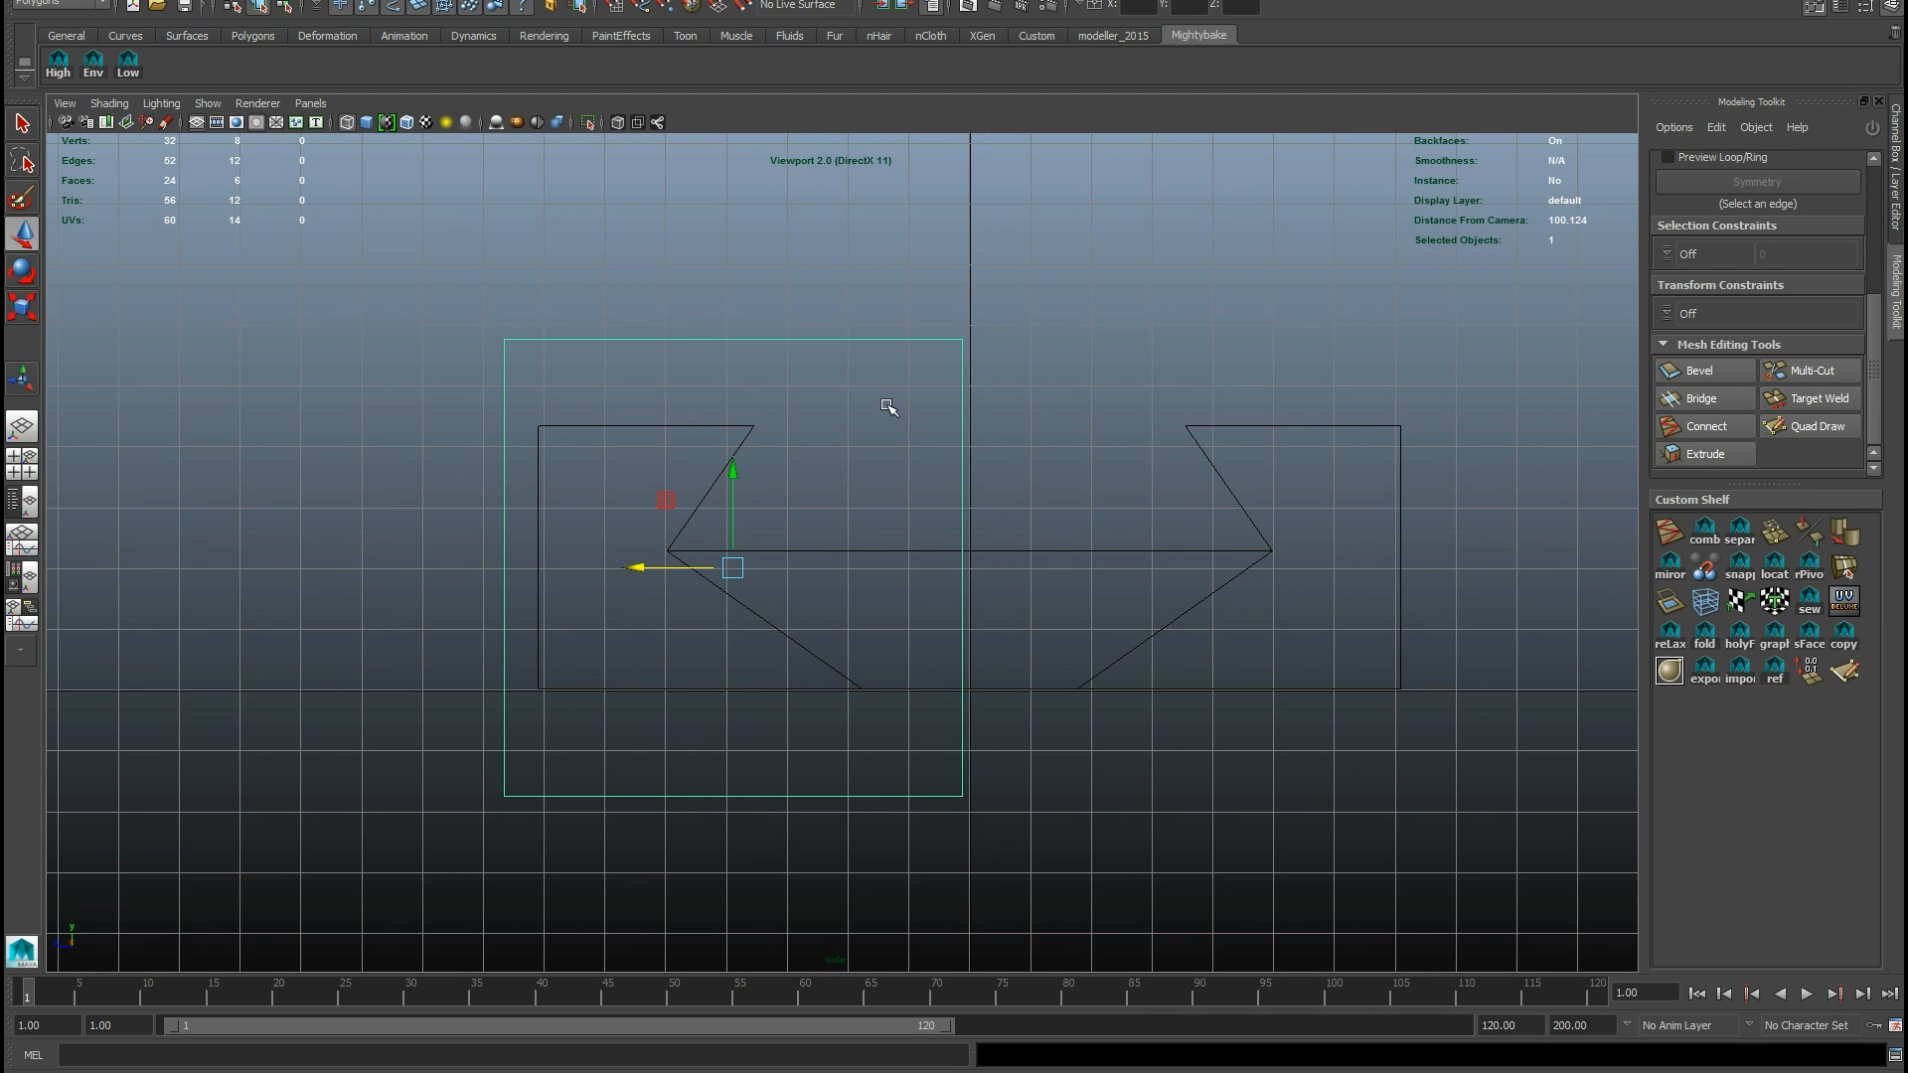
right_drag(895, 340, 840, 333)
drag(874, 294, 1075, 820)
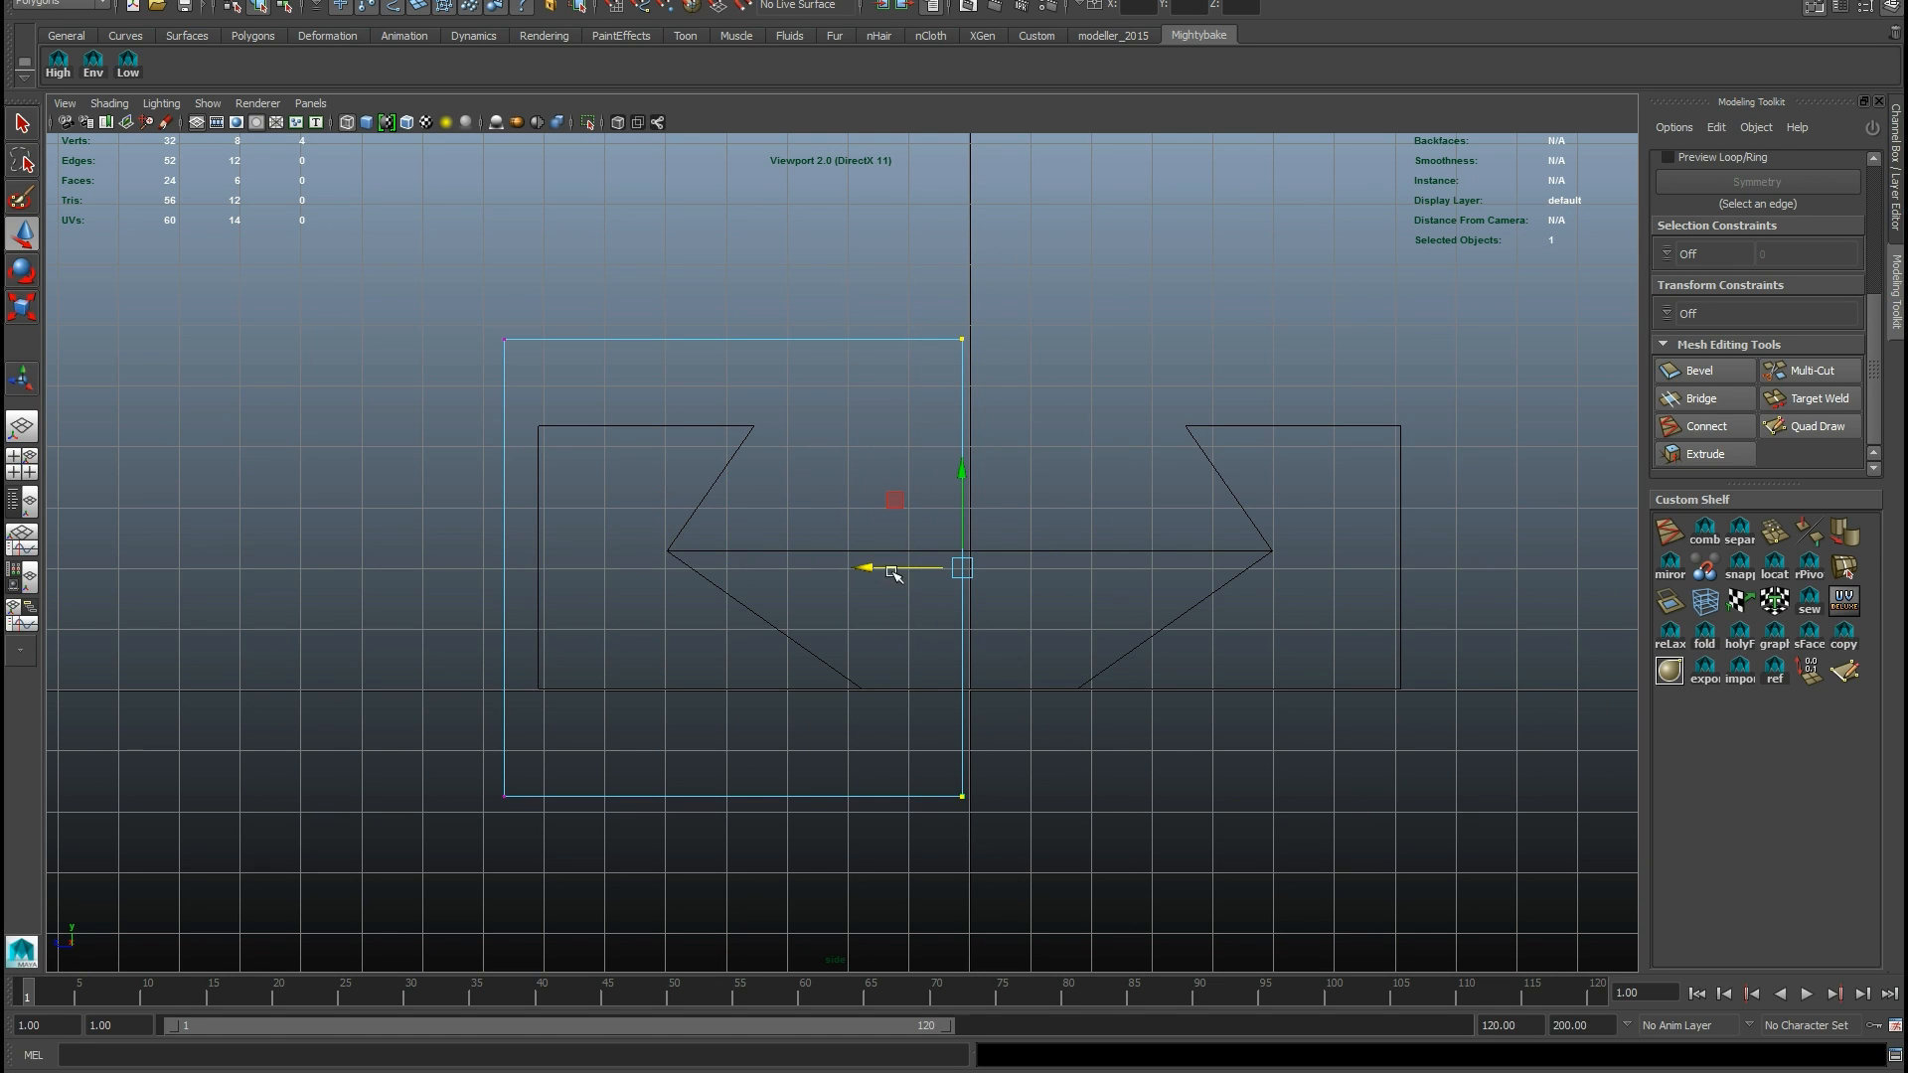
drag(887, 569, 1346, 594)
drag(495, 767, 1261, 877)
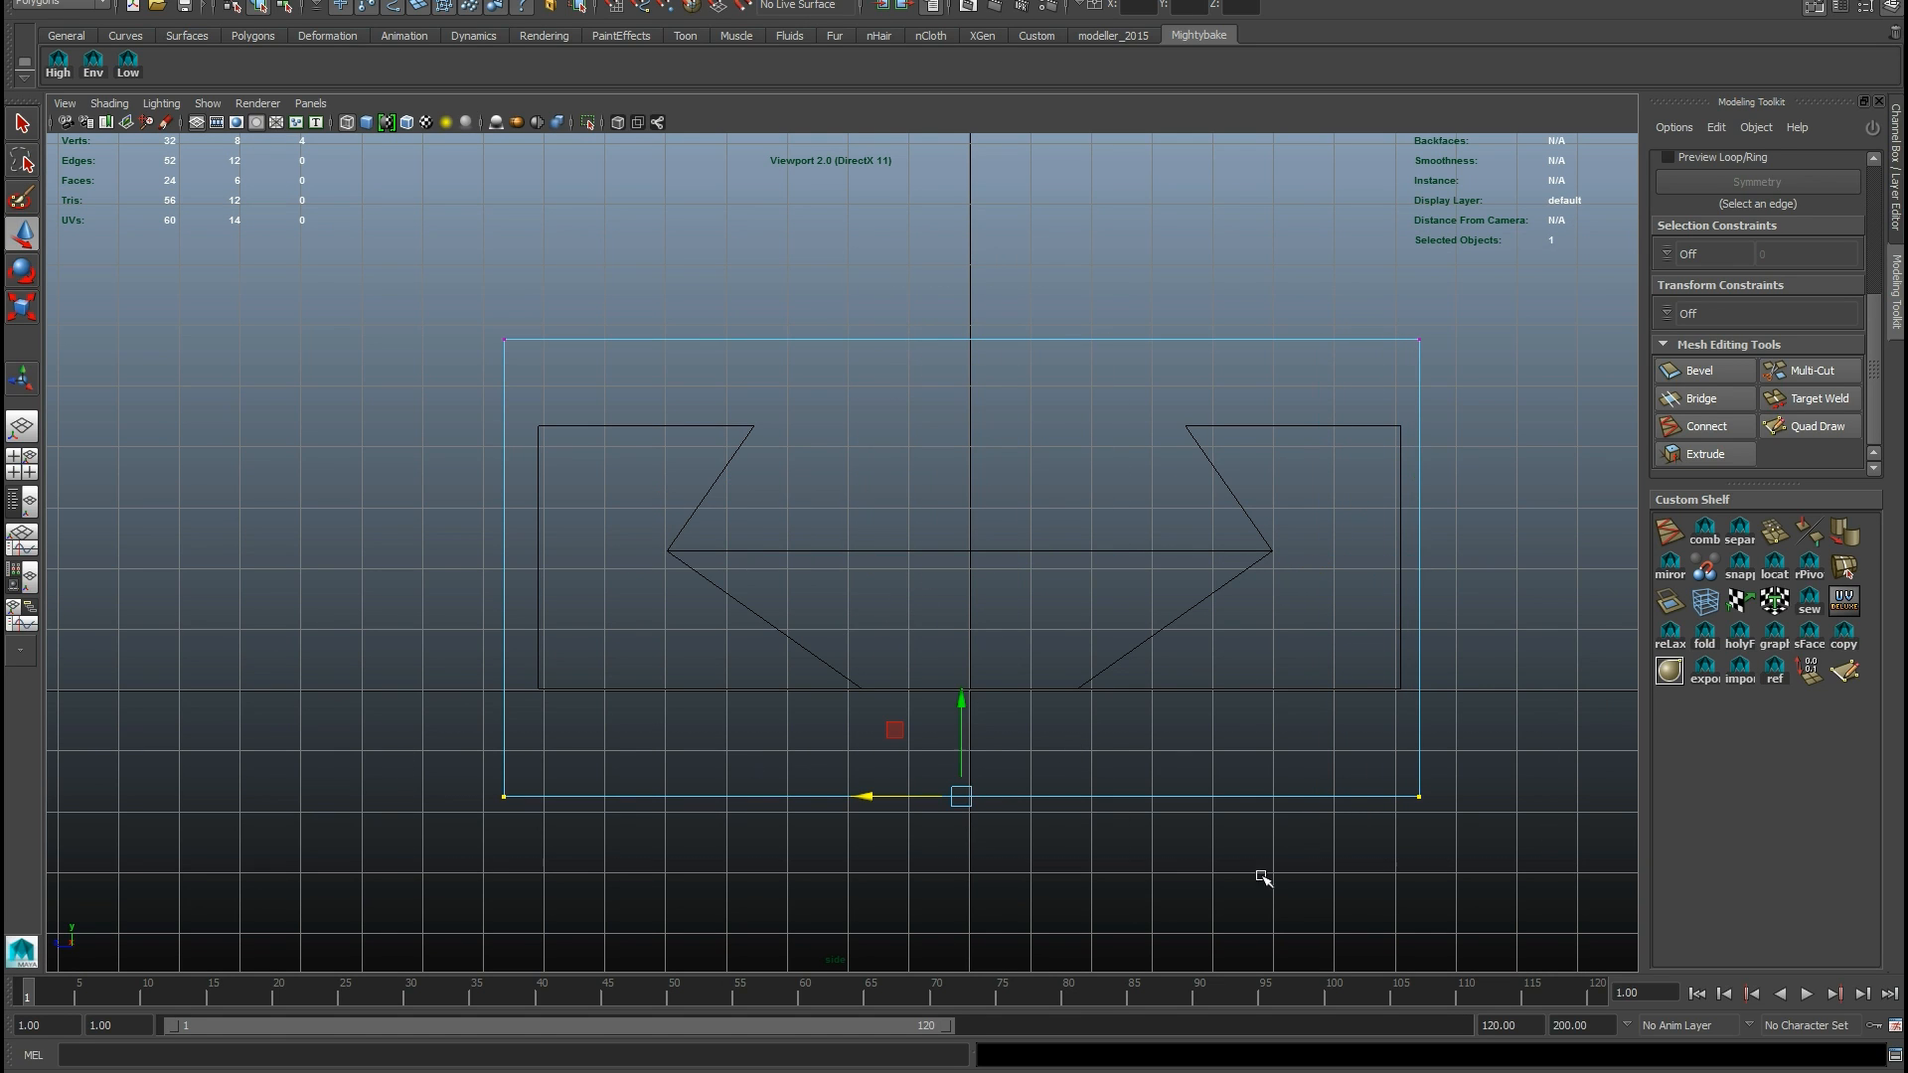
middle_drag(935, 877, 926, 812)
key(ctrl+z)
middle_drag(860, 908, 839, 801)
drag(440, 302, 1469, 430)
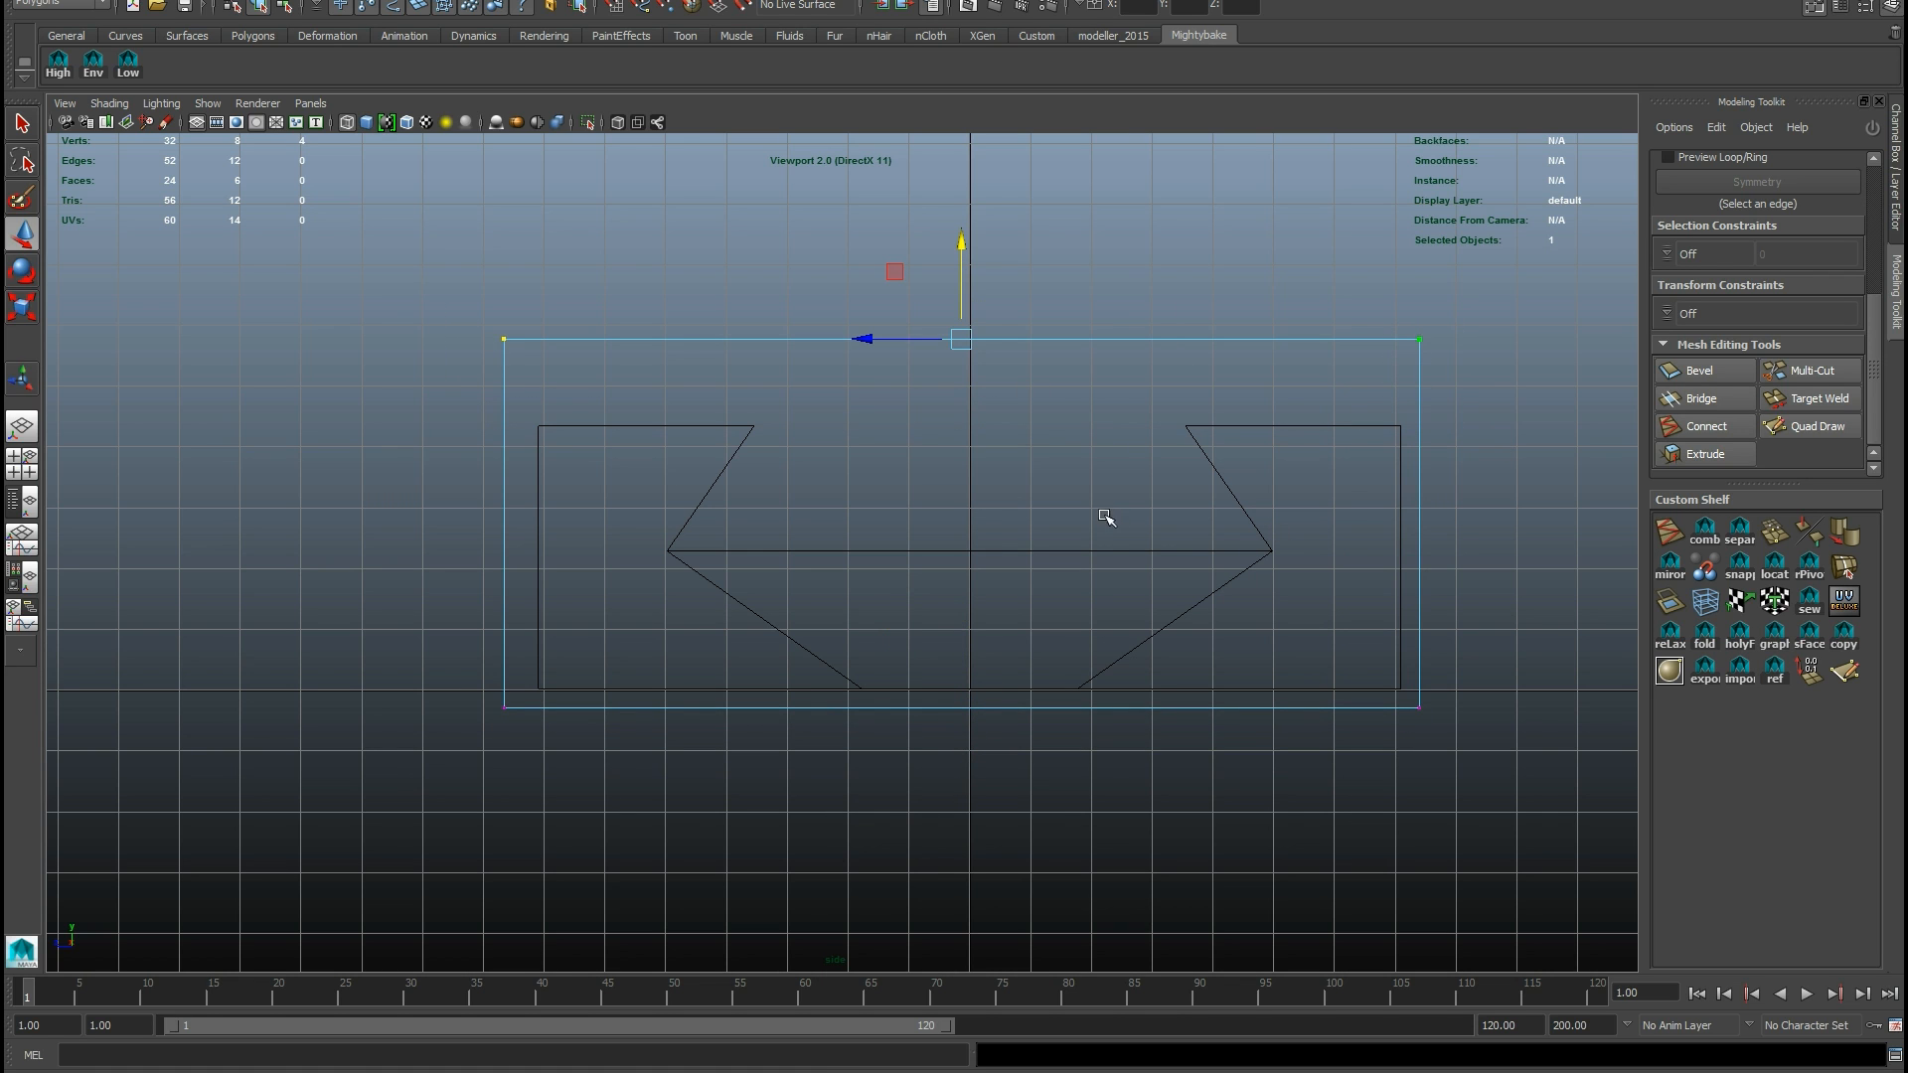
middle_drag(1103, 520, 1103, 589)
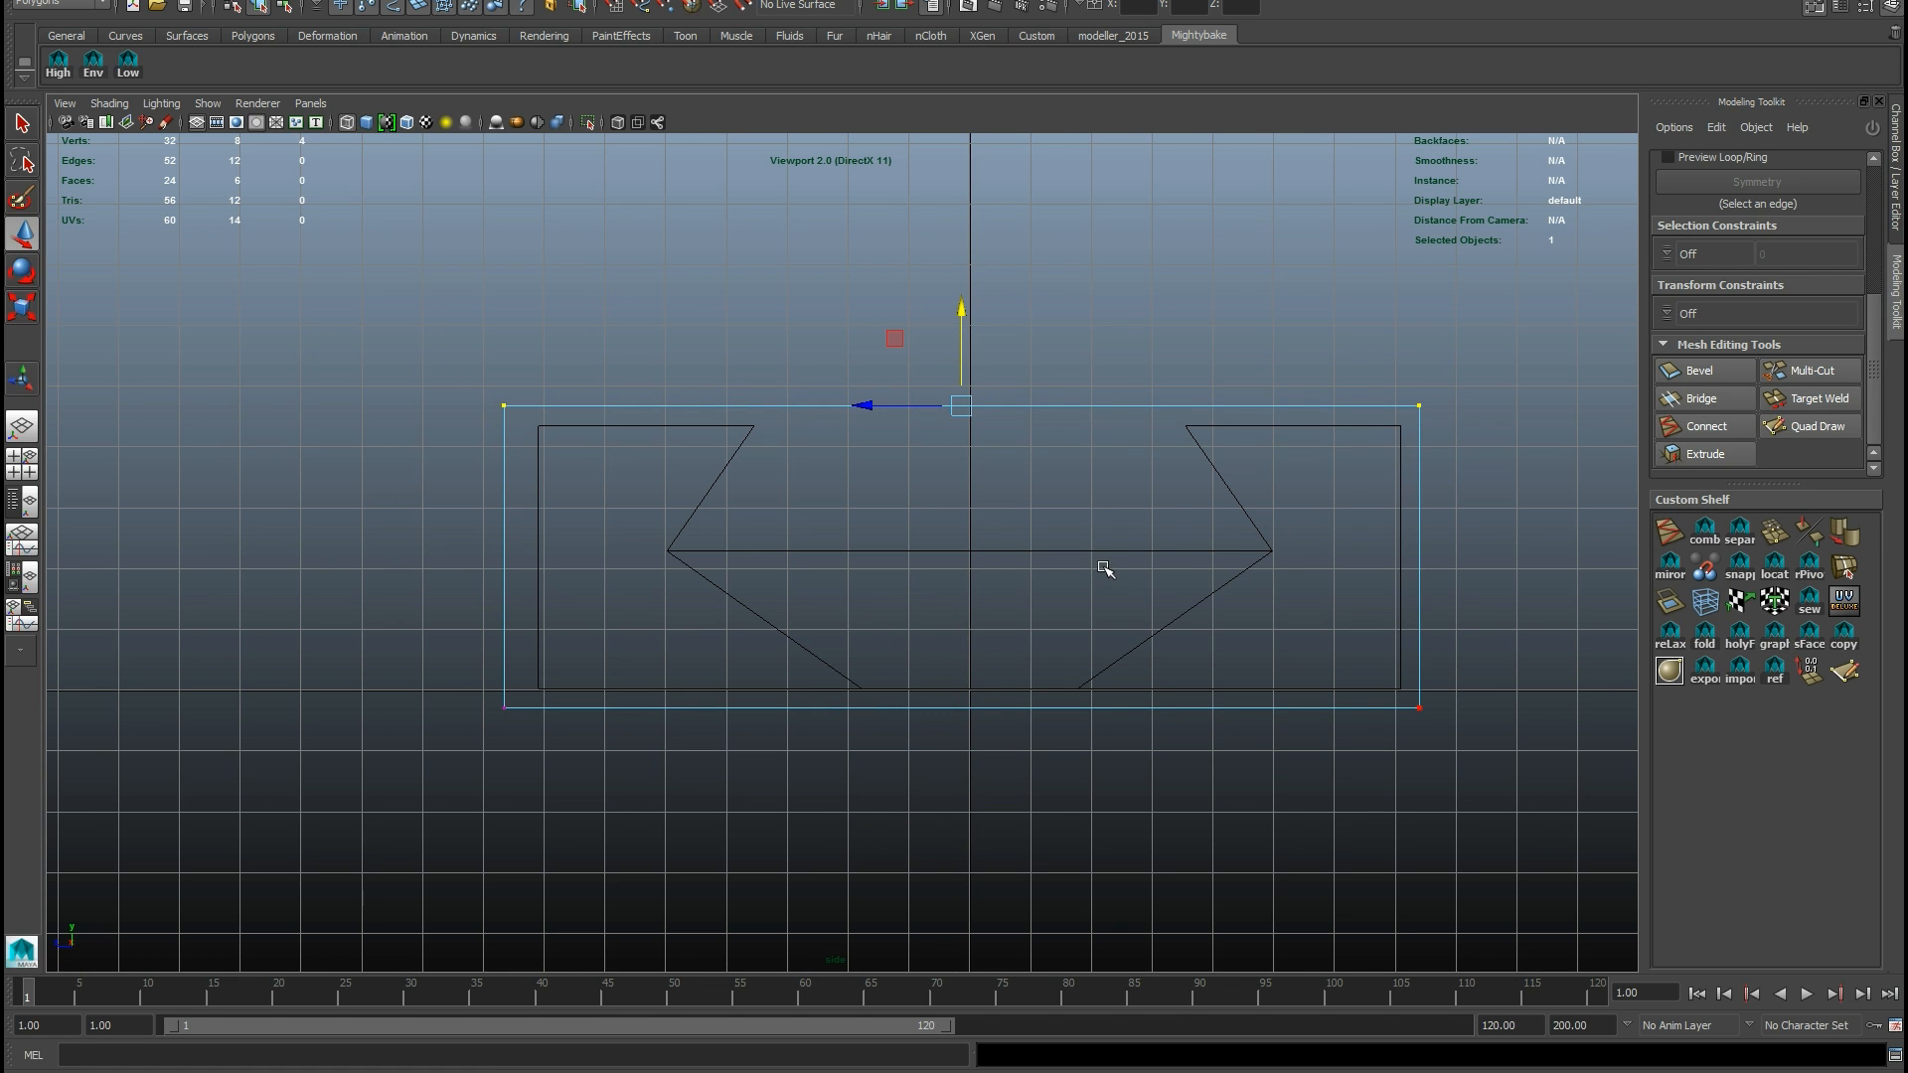
Step: In the perspective view, move the vertices of the cube's two long sides inward to narrow it around the block, and leave component mode
key(space)
key(space)
alt+drag(1206, 473, 872, 498)
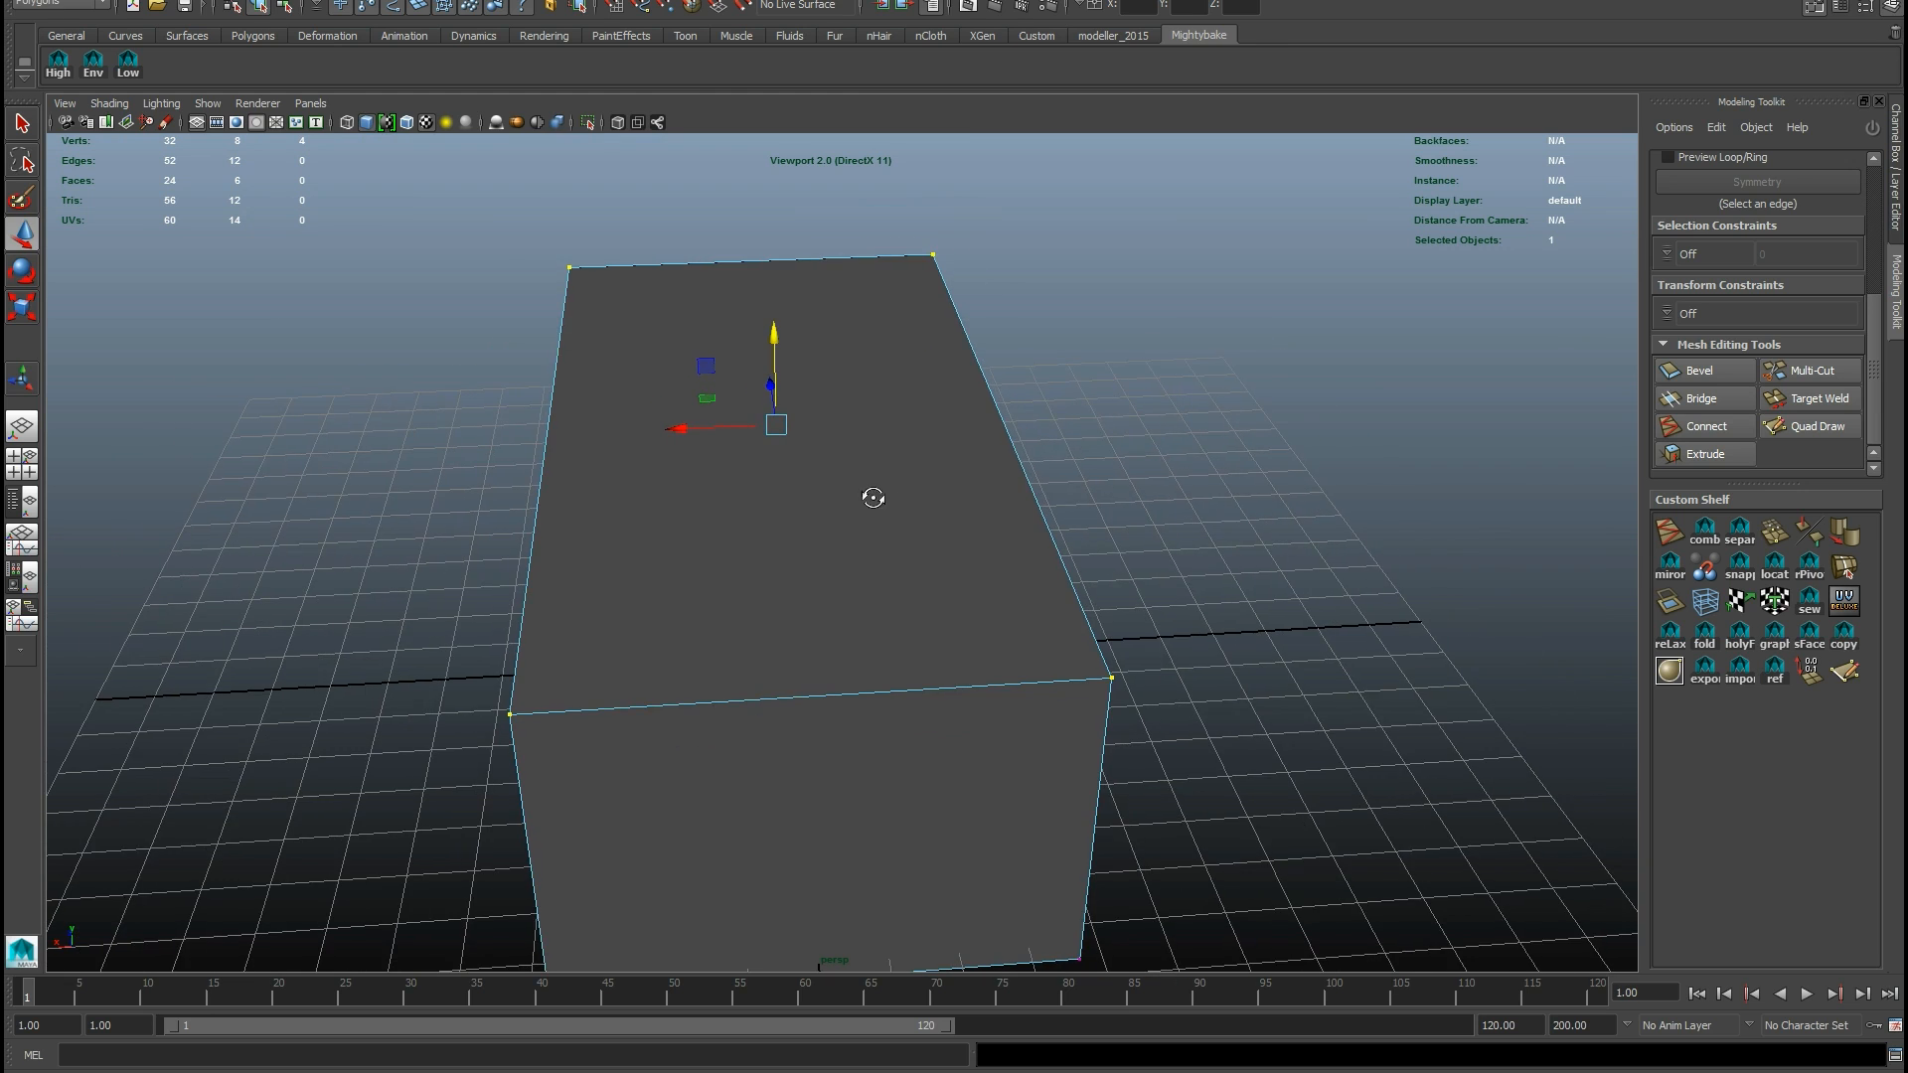
scroll(562, 307, down, 3)
drag(564, 269, 740, 841)
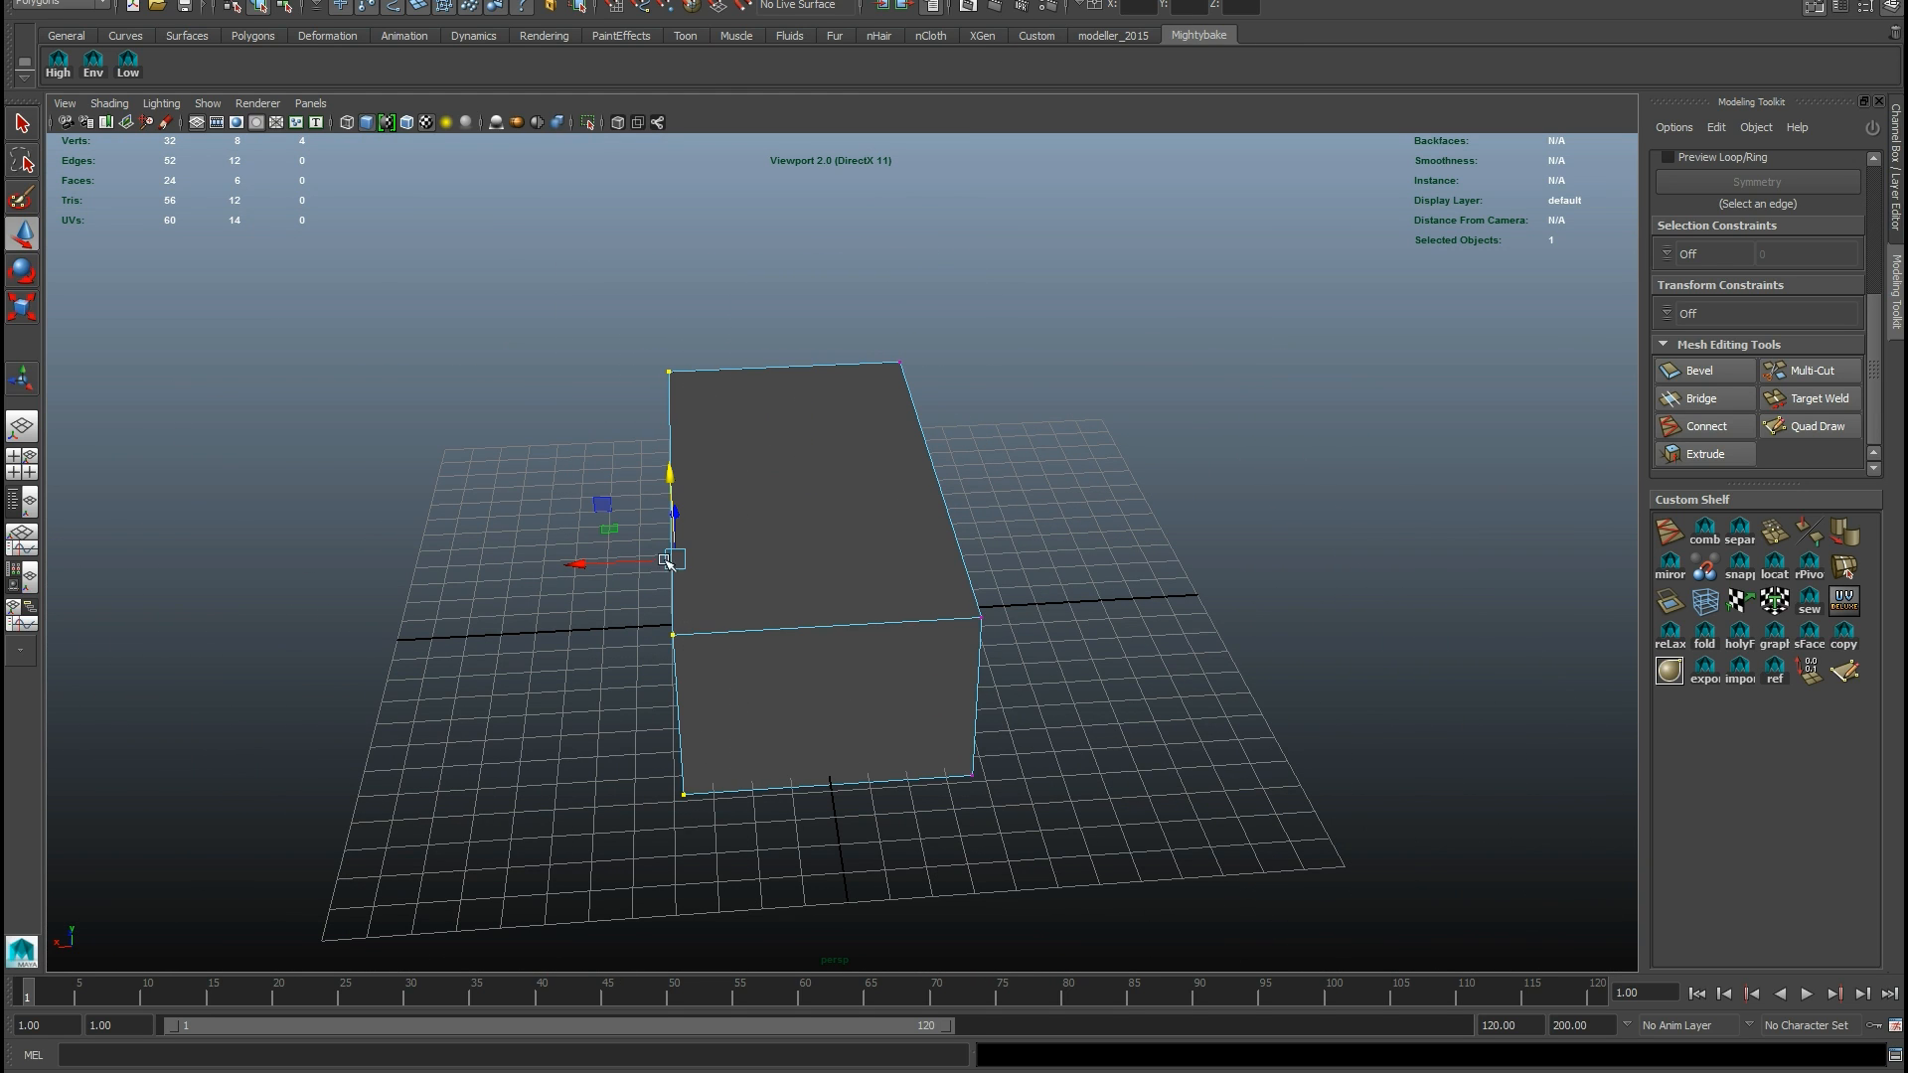
click(713, 565)
key(ctrl+z)
mouse_move(579, 564)
mouse_down()
mouse_move(663, 565)
mouse_move(608, 565)
mouse_up()
alt+drag(820, 591, 753, 583)
drag(860, 303, 1059, 835)
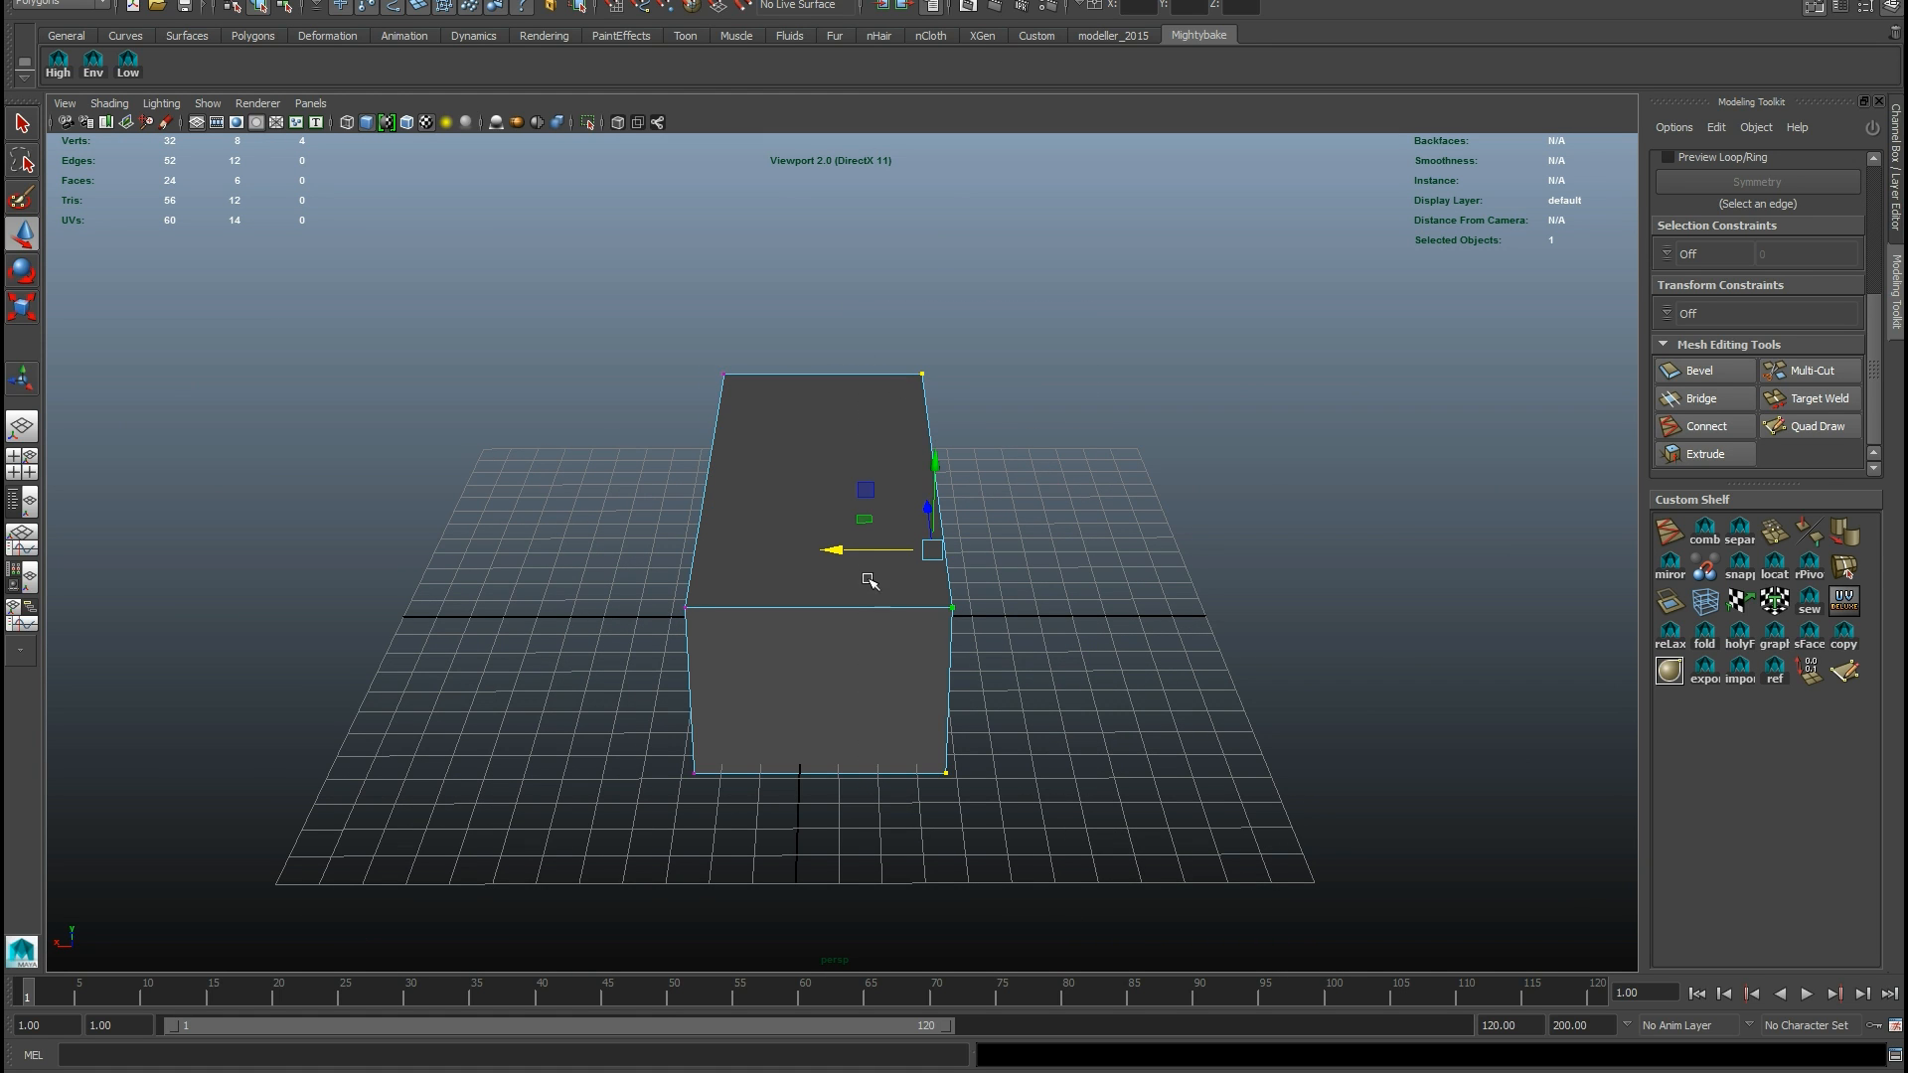
mouse_move(860, 552)
mouse_down()
mouse_move(792, 554)
mouse_move(824, 557)
mouse_up()
alt+drag(796, 623, 979, 587)
key(F8)
alt+drag(719, 737, 773, 713)
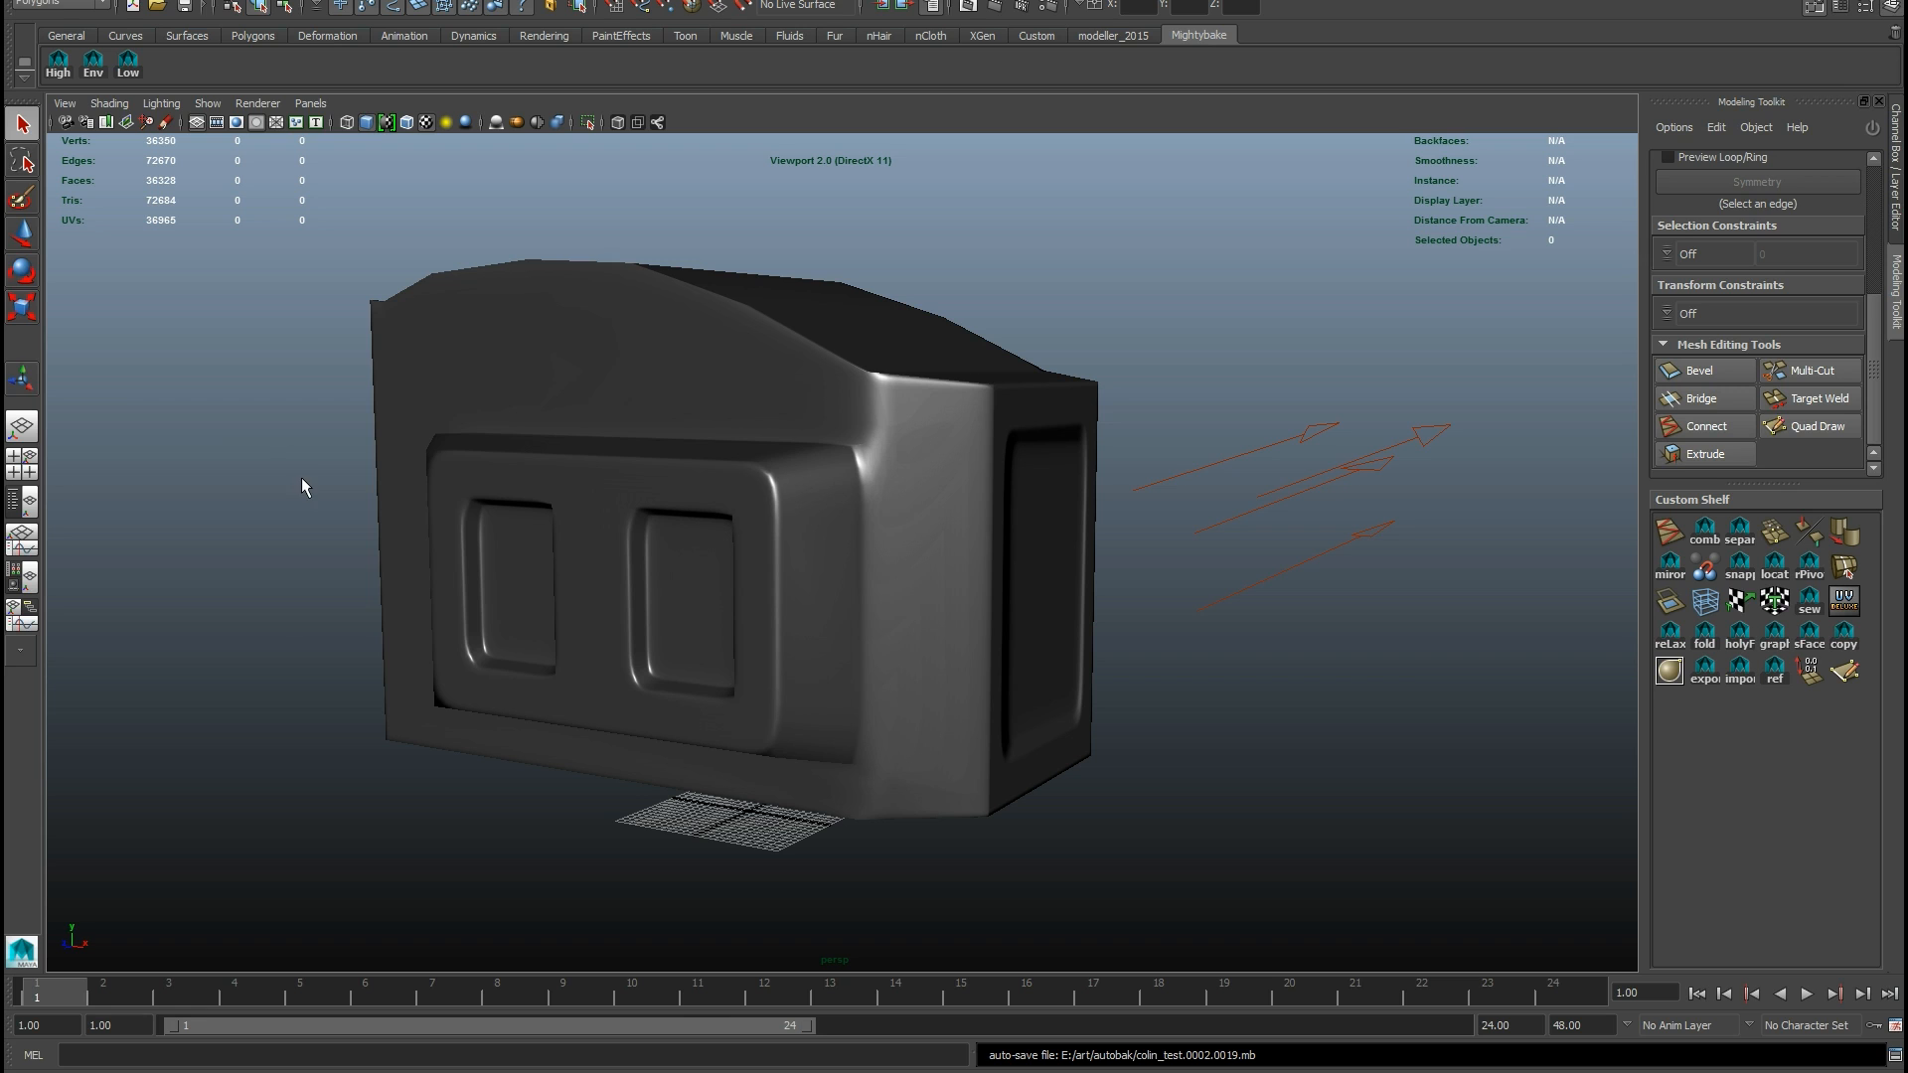
Step: Examine the normal-mapped shading on the panelled model's edges and recesses from several angles
mouse_move(302, 477)
alt+mouse_down()
mouse_move(478, 461)
mouse_move(406, 455)
mouse_move(463, 468)
alt+mouse_up()
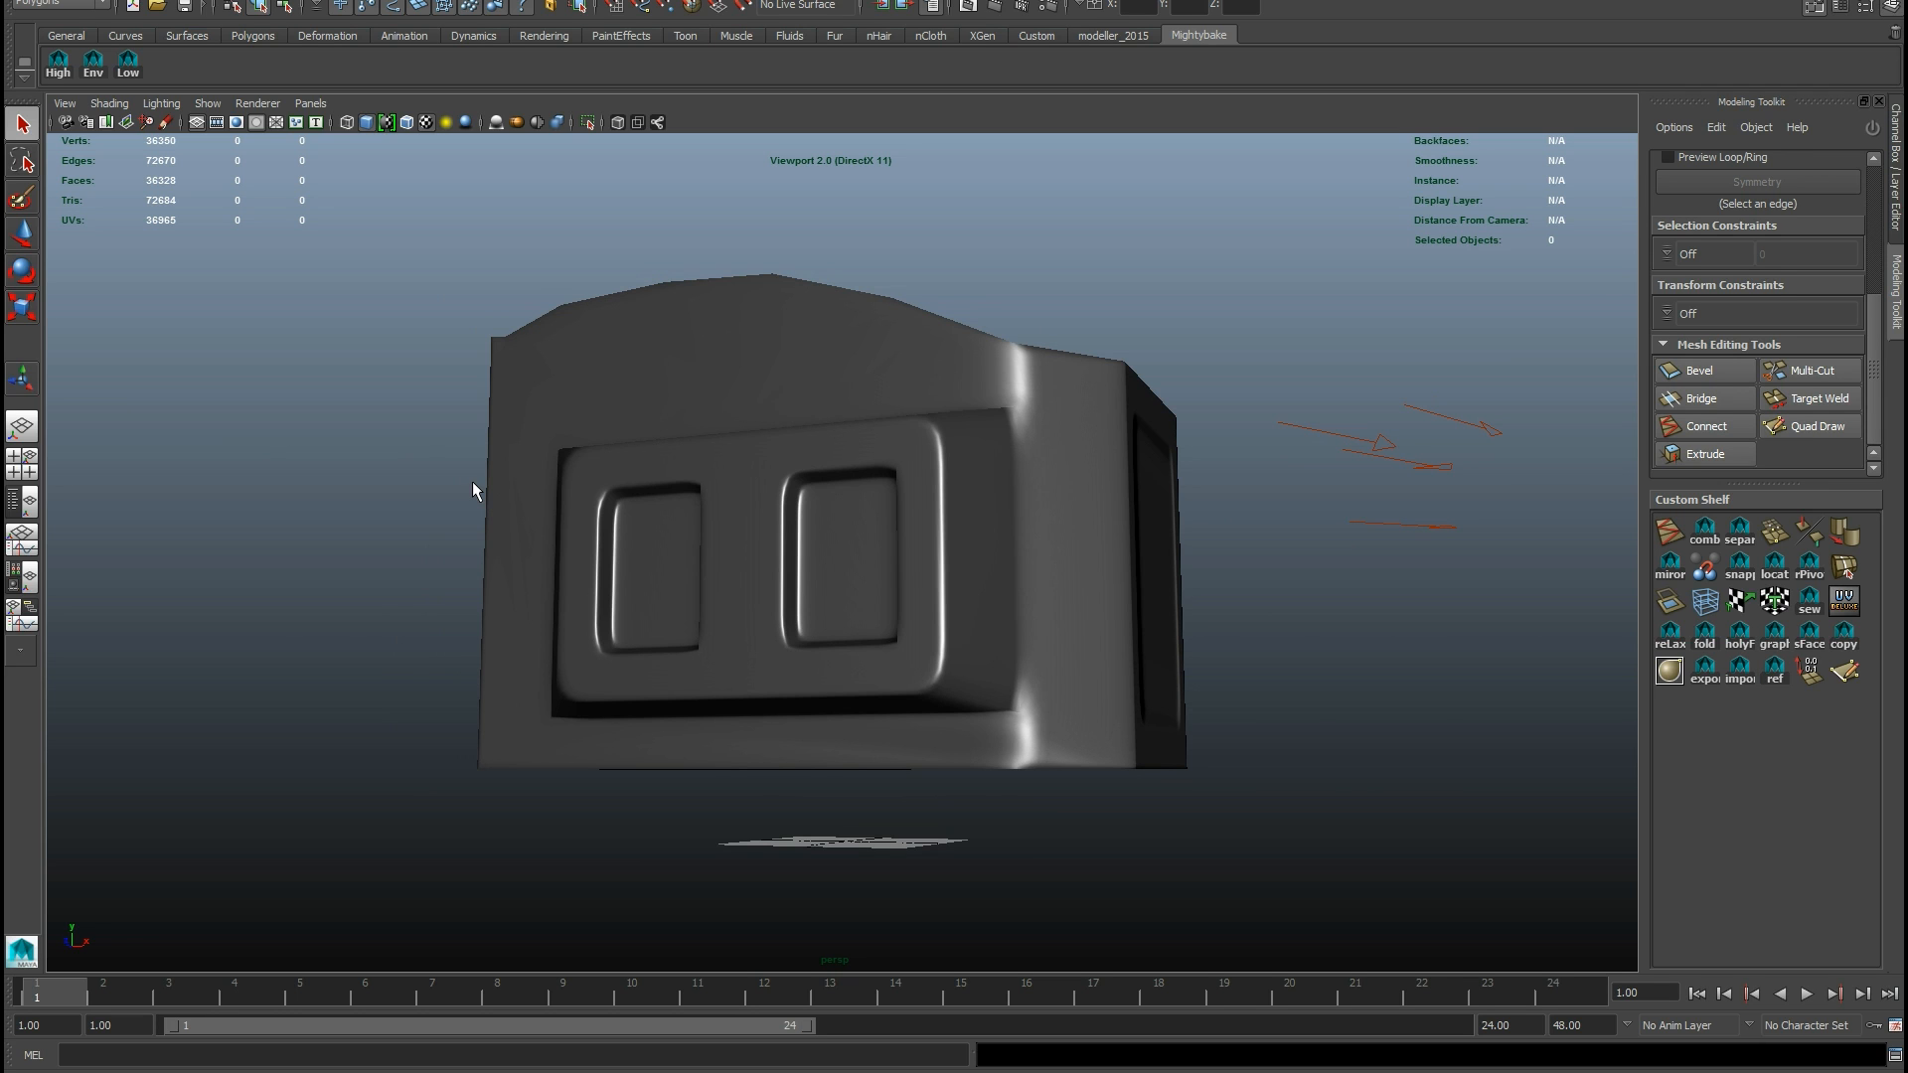
alt+drag(546, 434, 509, 495)
alt+right_drag(509, 495, 738, 481)
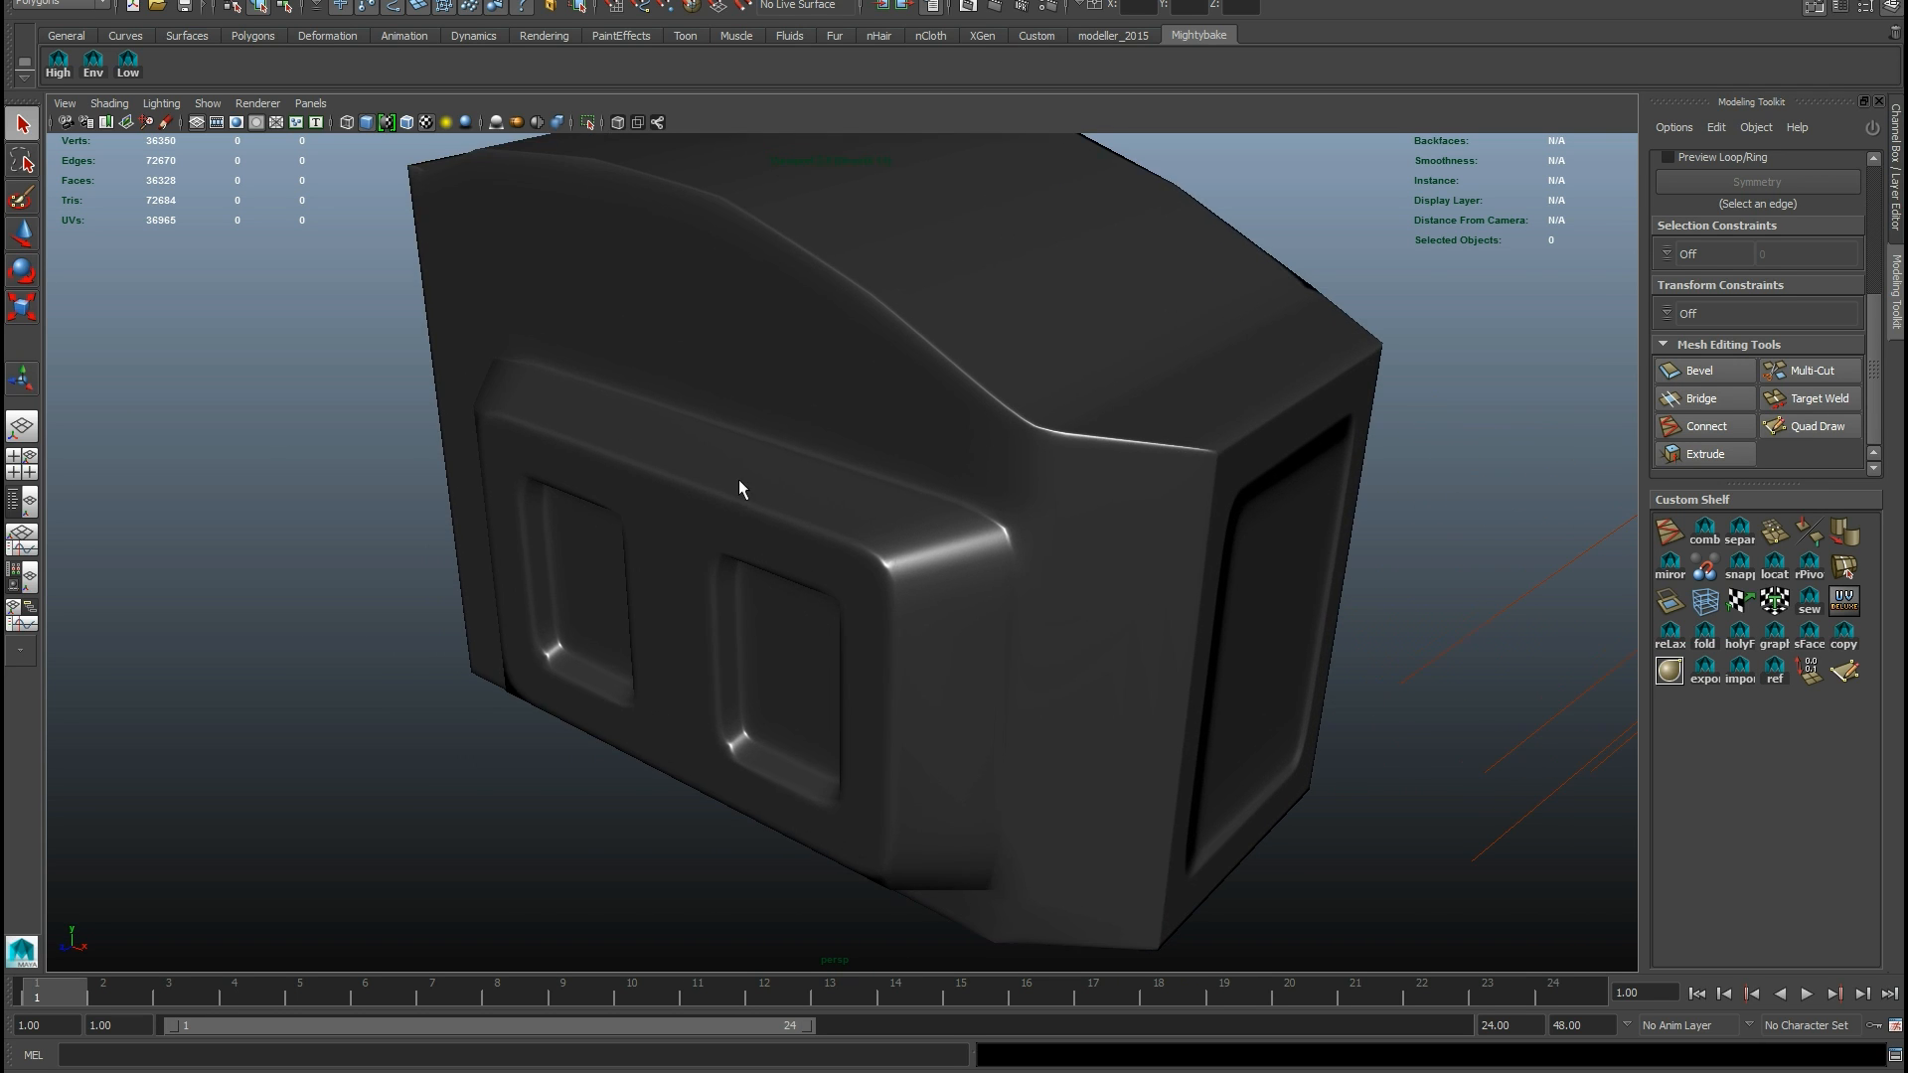
alt+drag(738, 489, 644, 477)
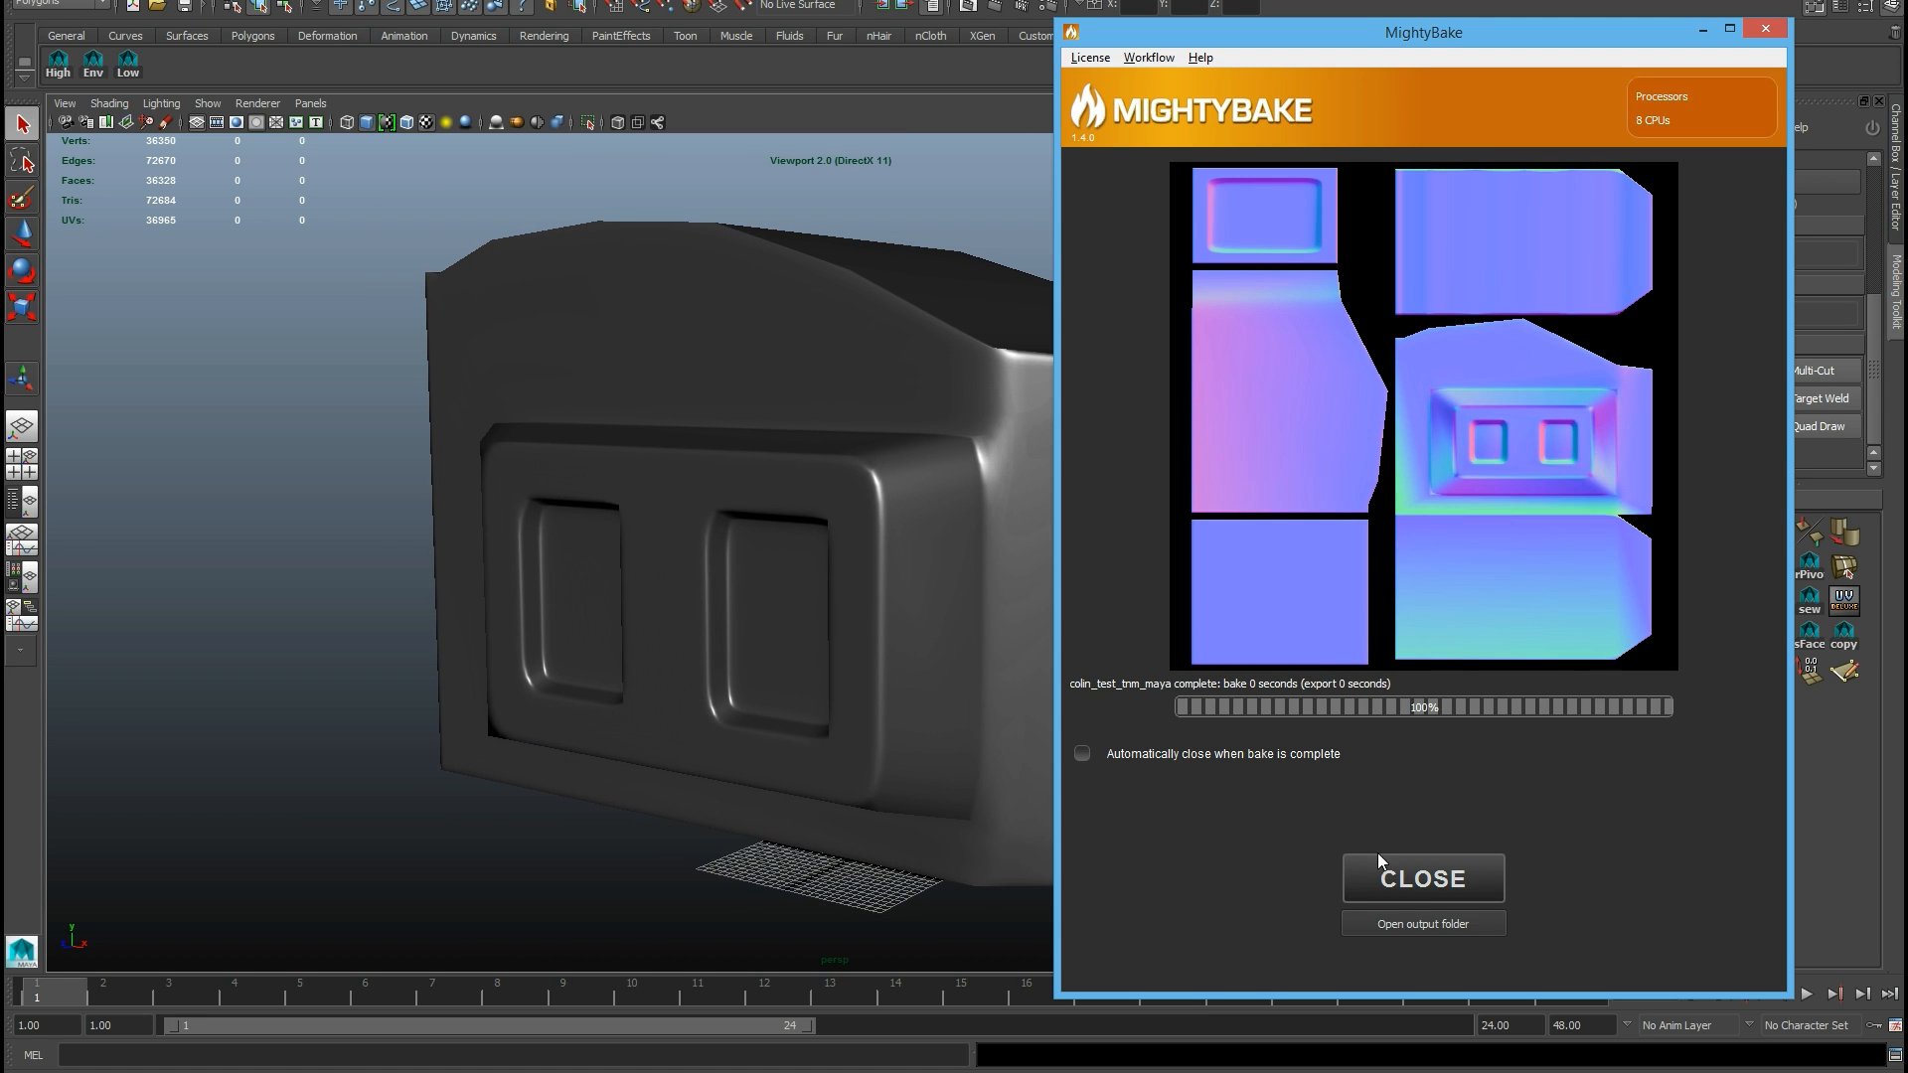
Step: Close the bake results in MightyBake and try Surface Normals as the Direction before restoring Geometry Normals
click(1382, 863)
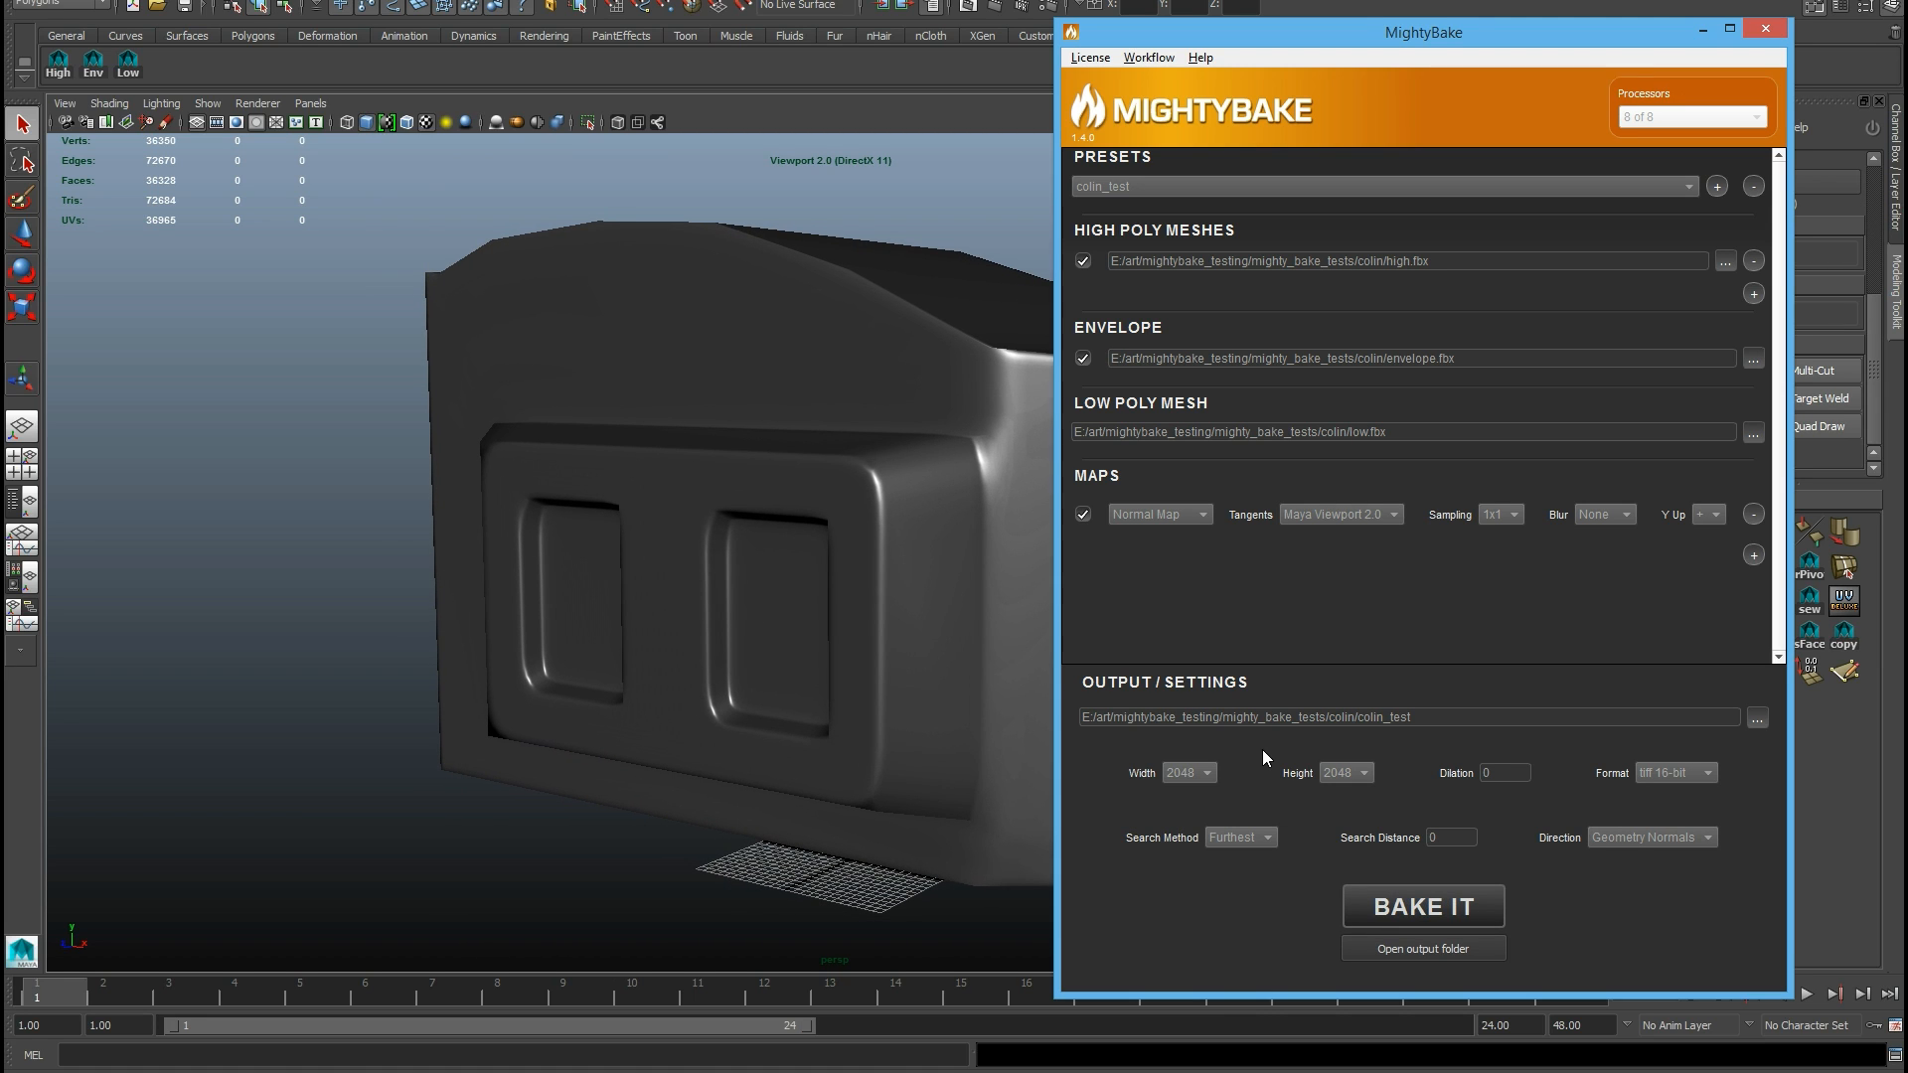
click(1625, 840)
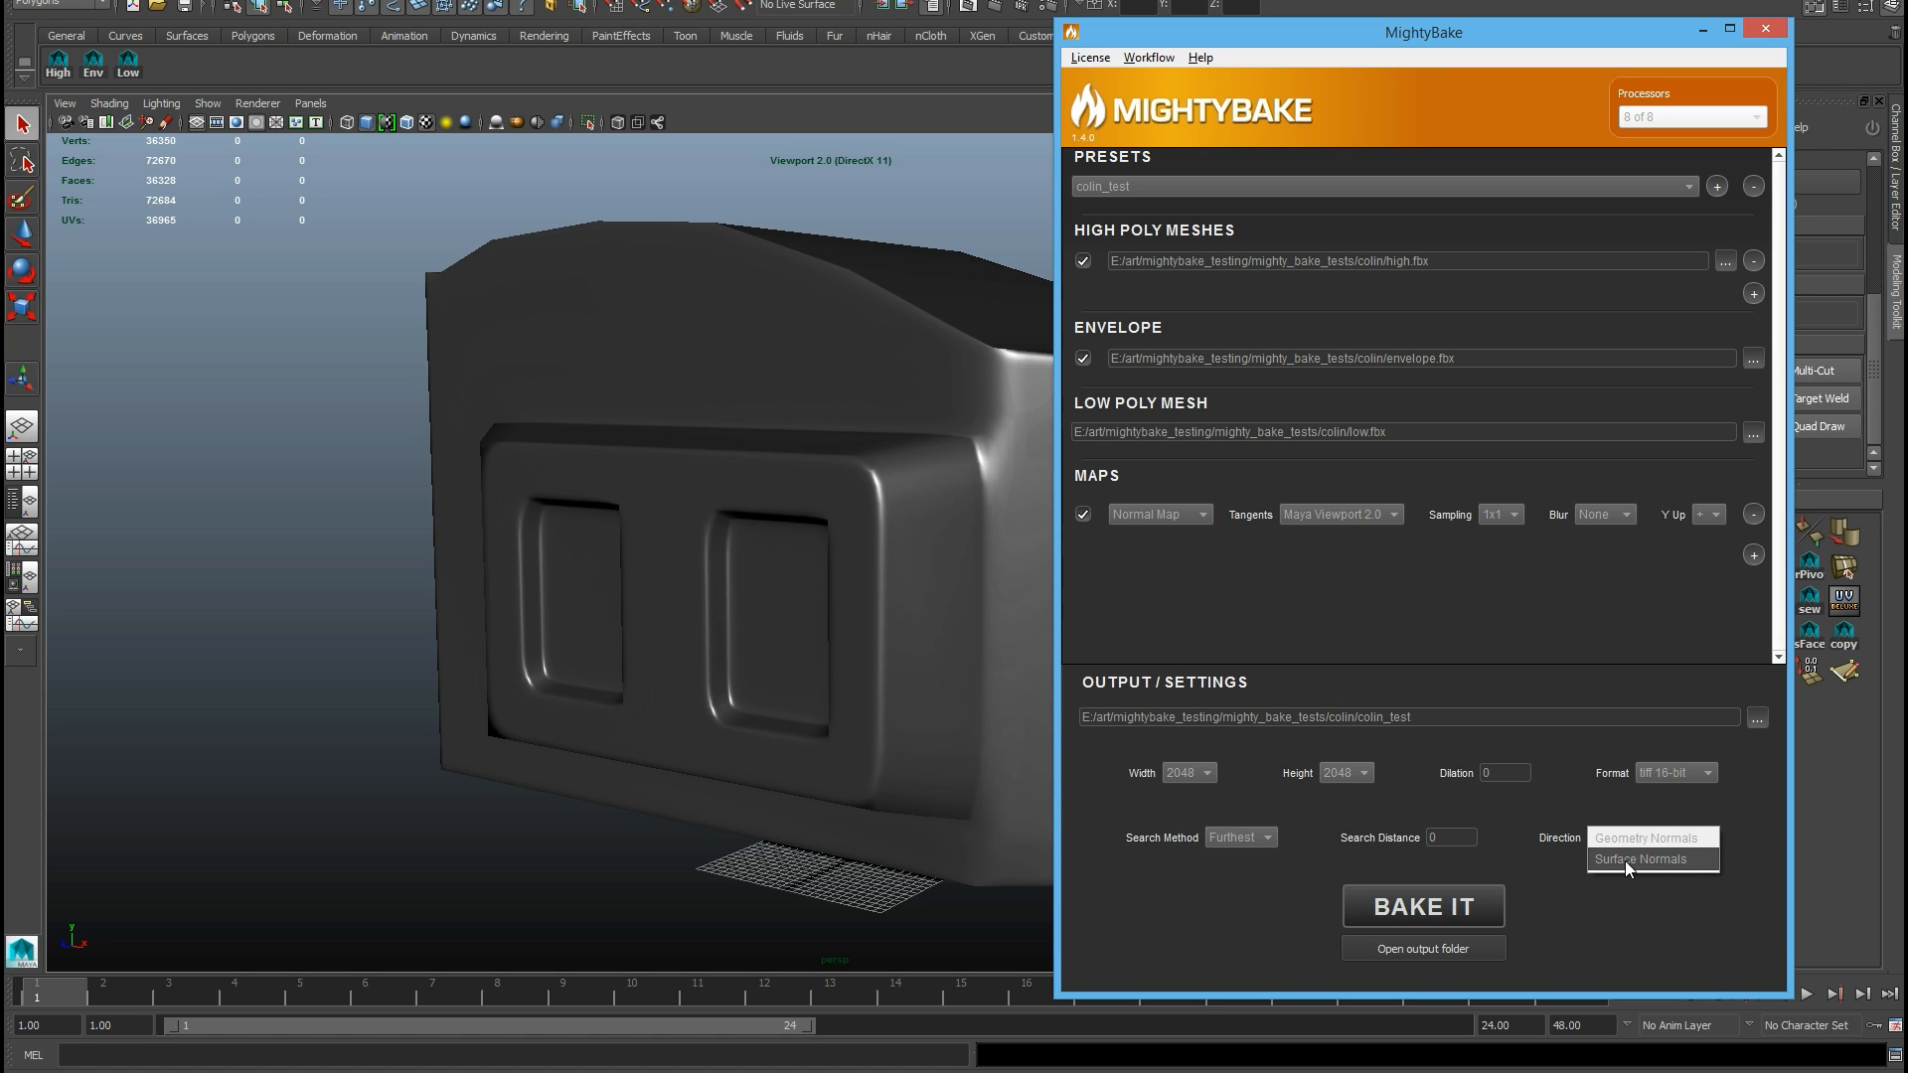
click(1625, 861)
click(1624, 843)
click(1624, 824)
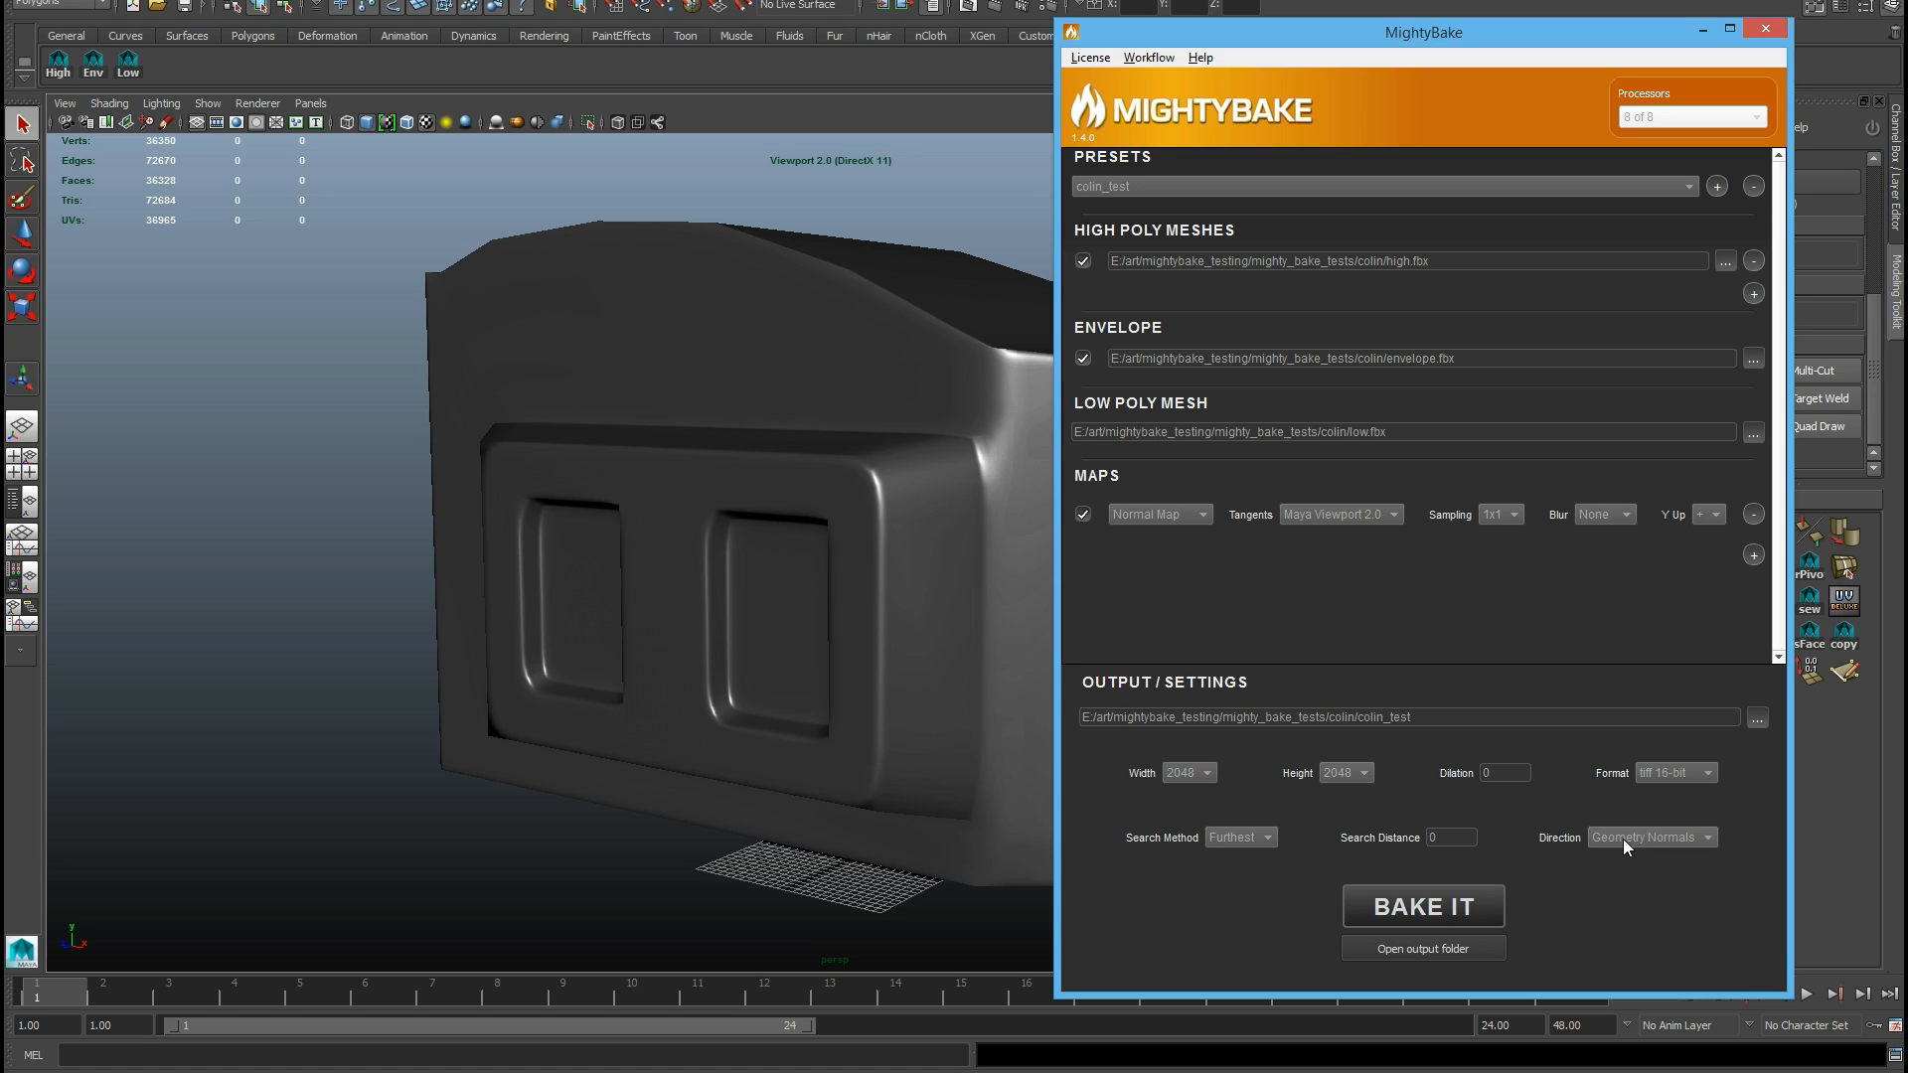
click(1624, 839)
click(1622, 856)
click(1622, 839)
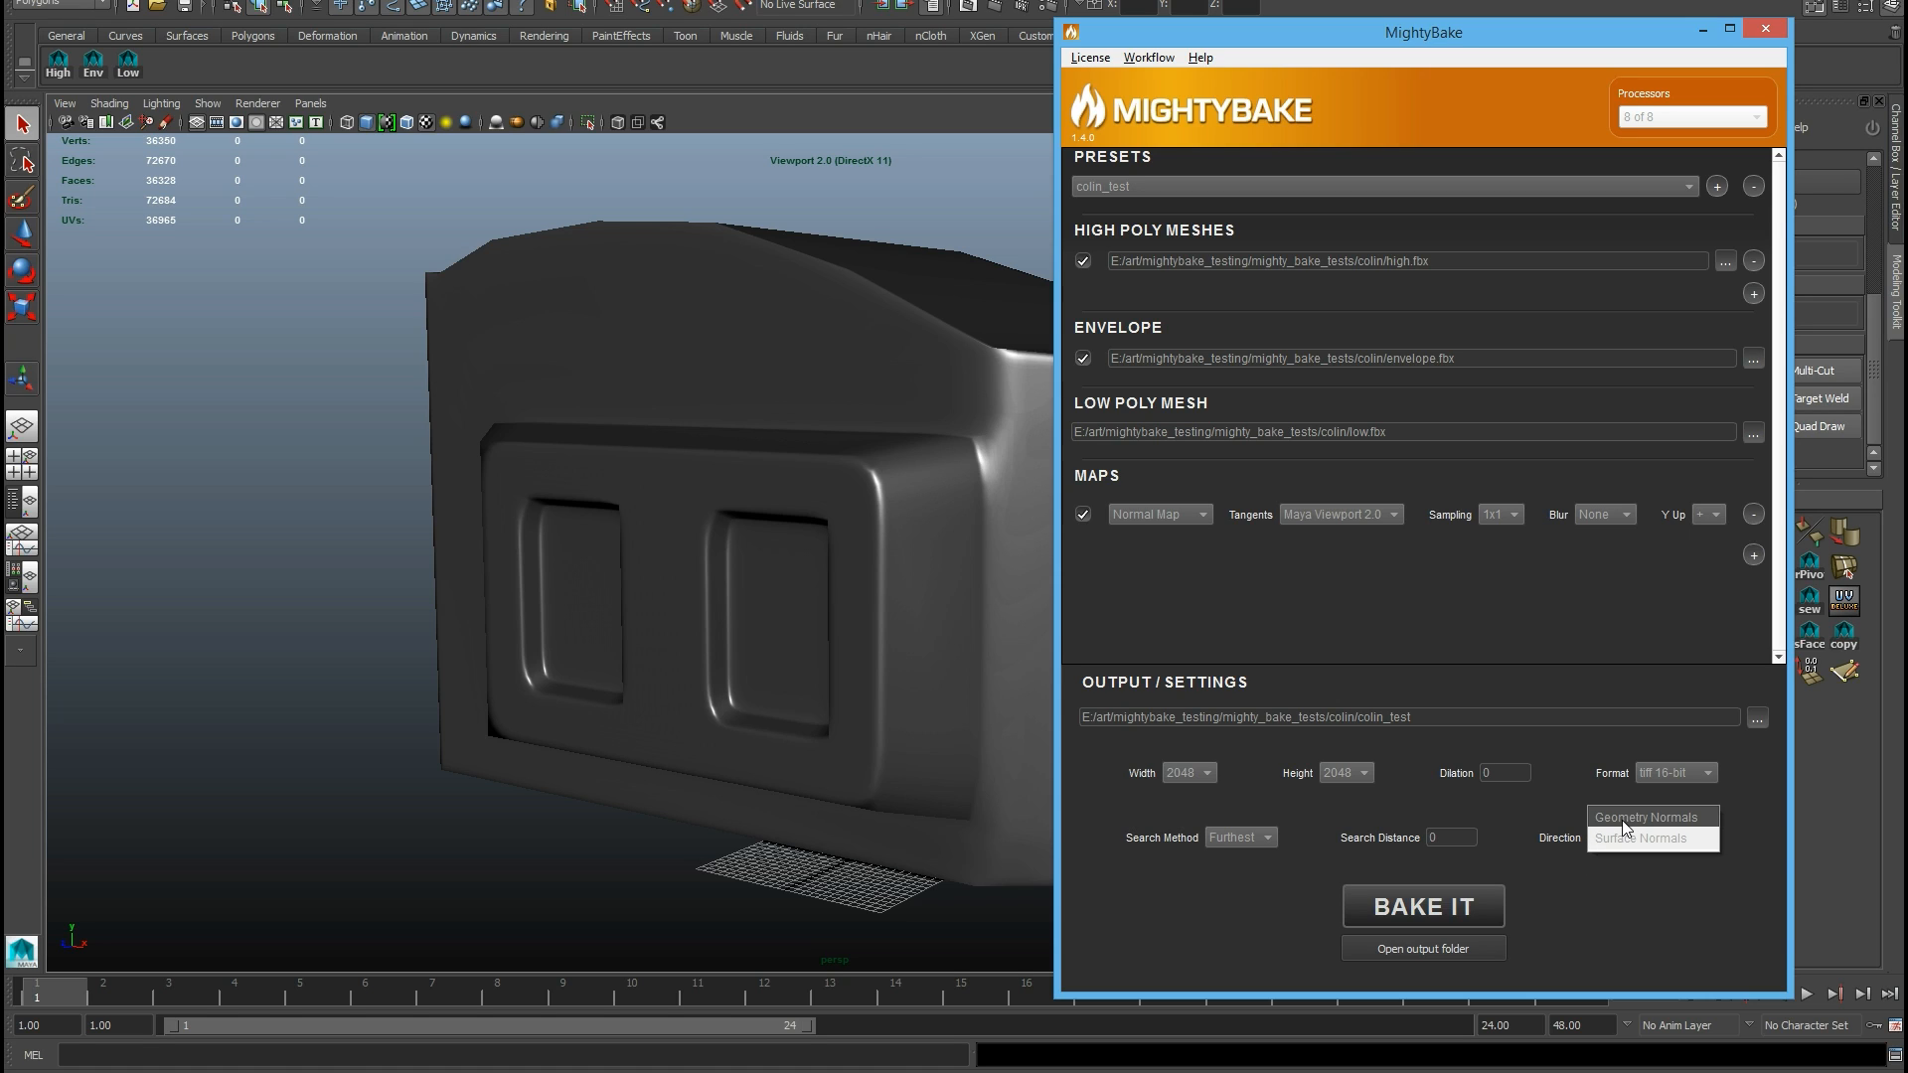
click(1622, 820)
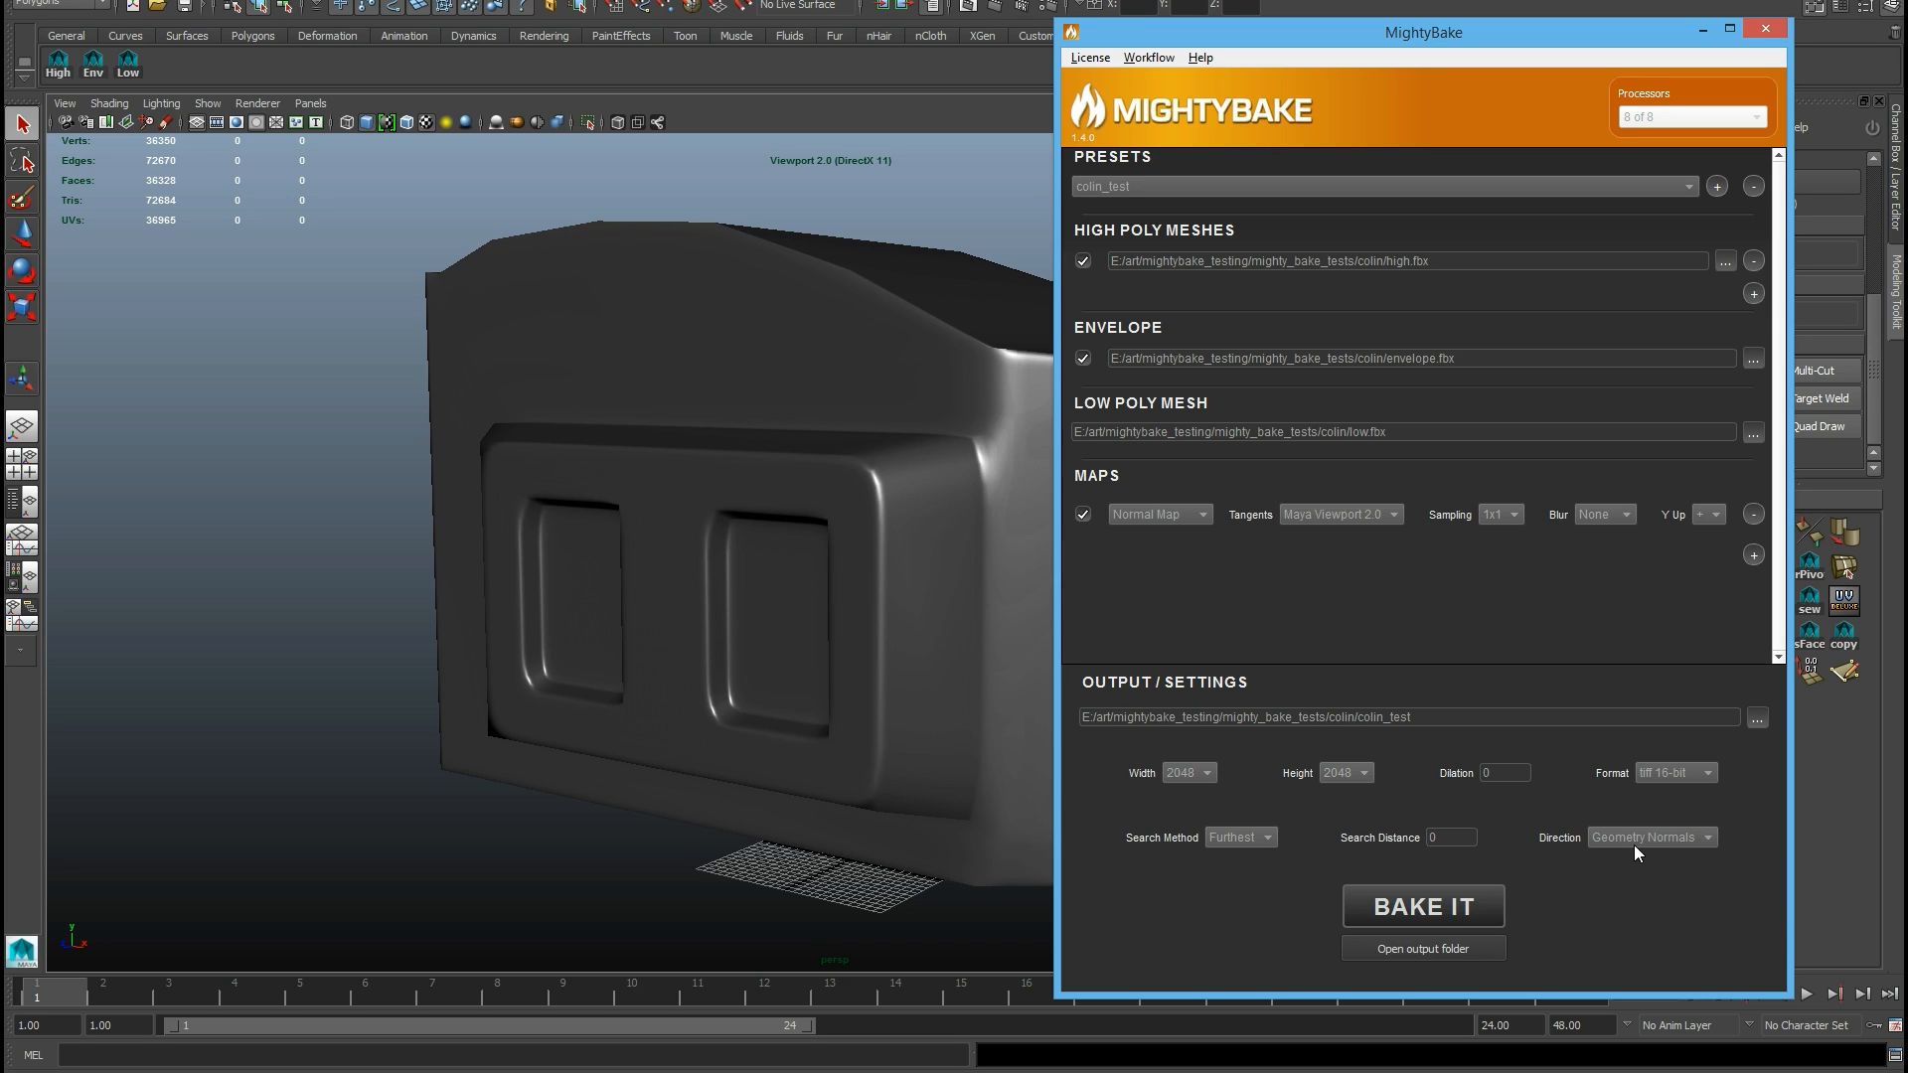
Step: Set the bake Direction to Surface Normals and examine the panelled model in Maya from below and above
click(1634, 845)
click(1632, 864)
click(569, 819)
mouse_move(569, 819)
alt+mouse_down()
mouse_move(895, 672)
mouse_move(911, 561)
mouse_move(837, 562)
mouse_move(818, 528)
mouse_move(774, 542)
mouse_move(1073, 558)
mouse_move(1034, 524)
mouse_move(1136, 450)
mouse_move(1035, 468)
mouse_move(1061, 463)
alt+mouse_up()
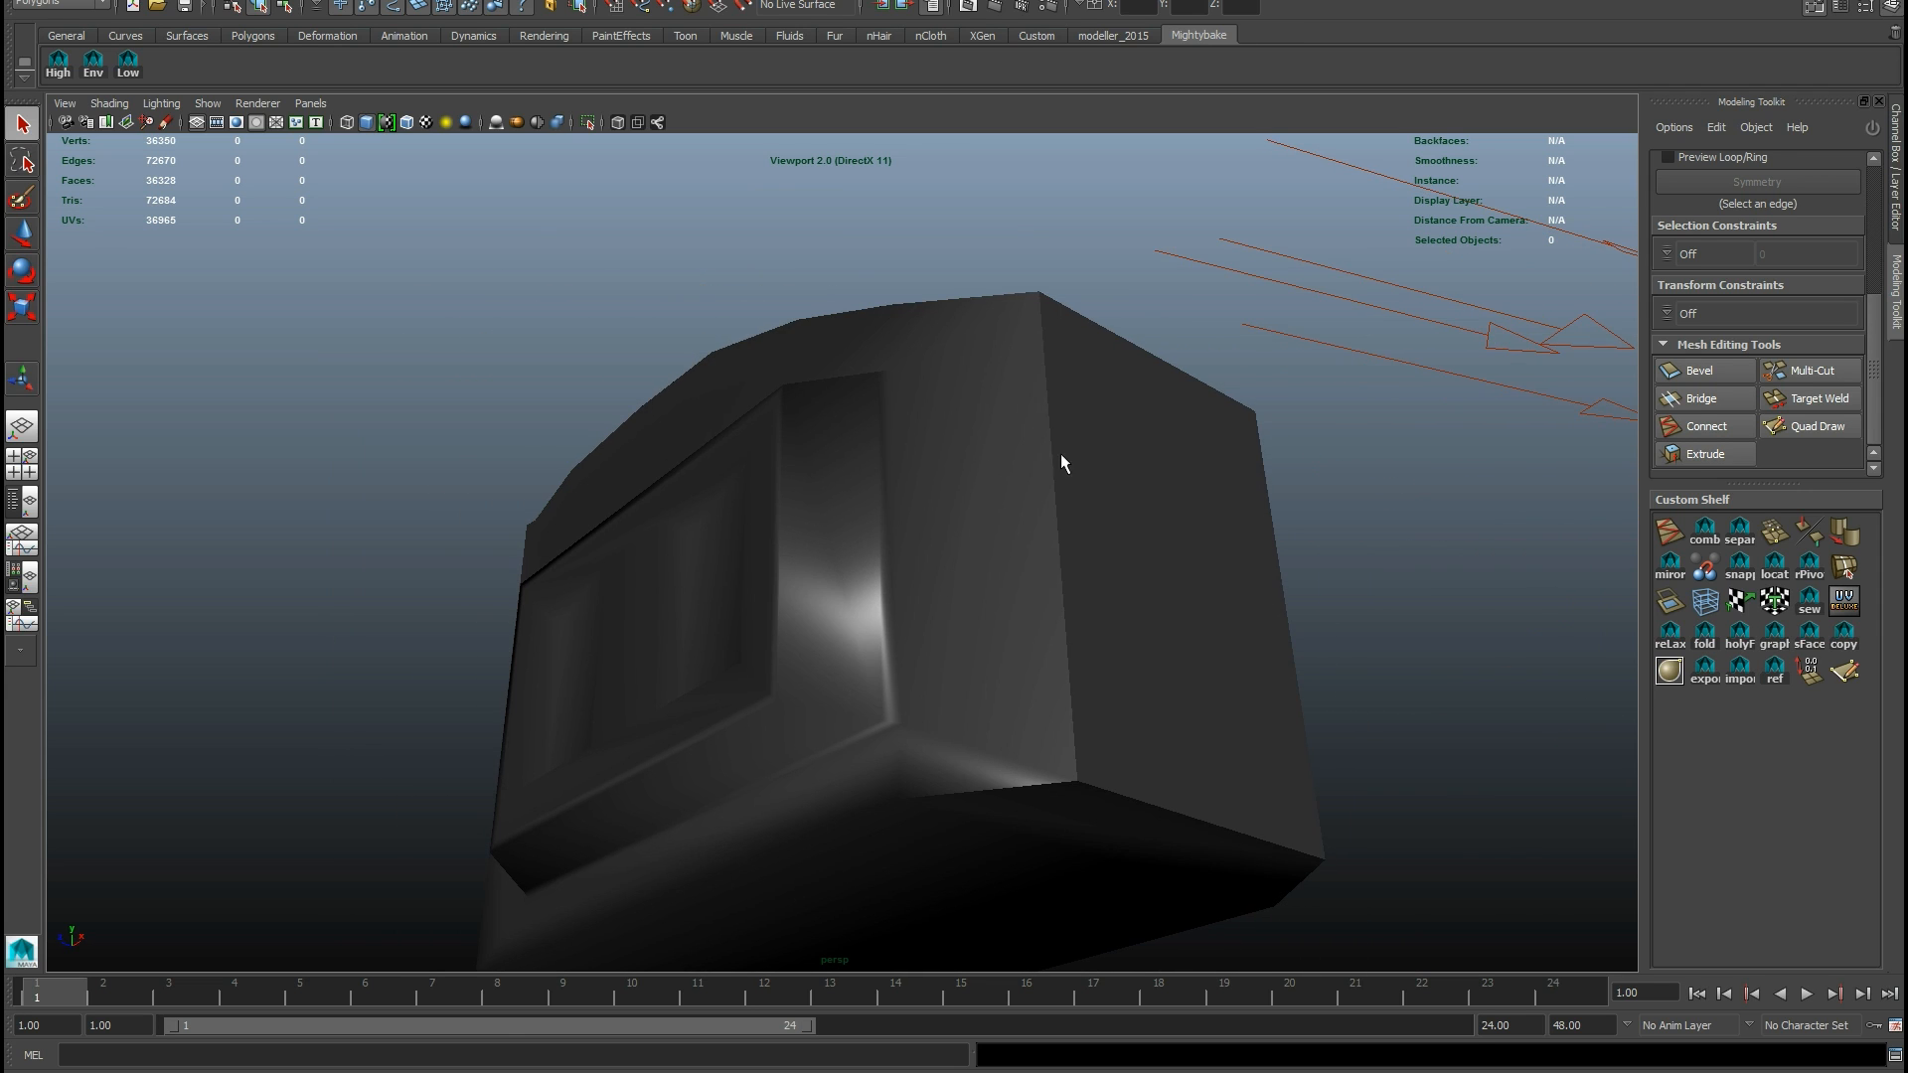
alt+drag(1056, 744, 825, 656)
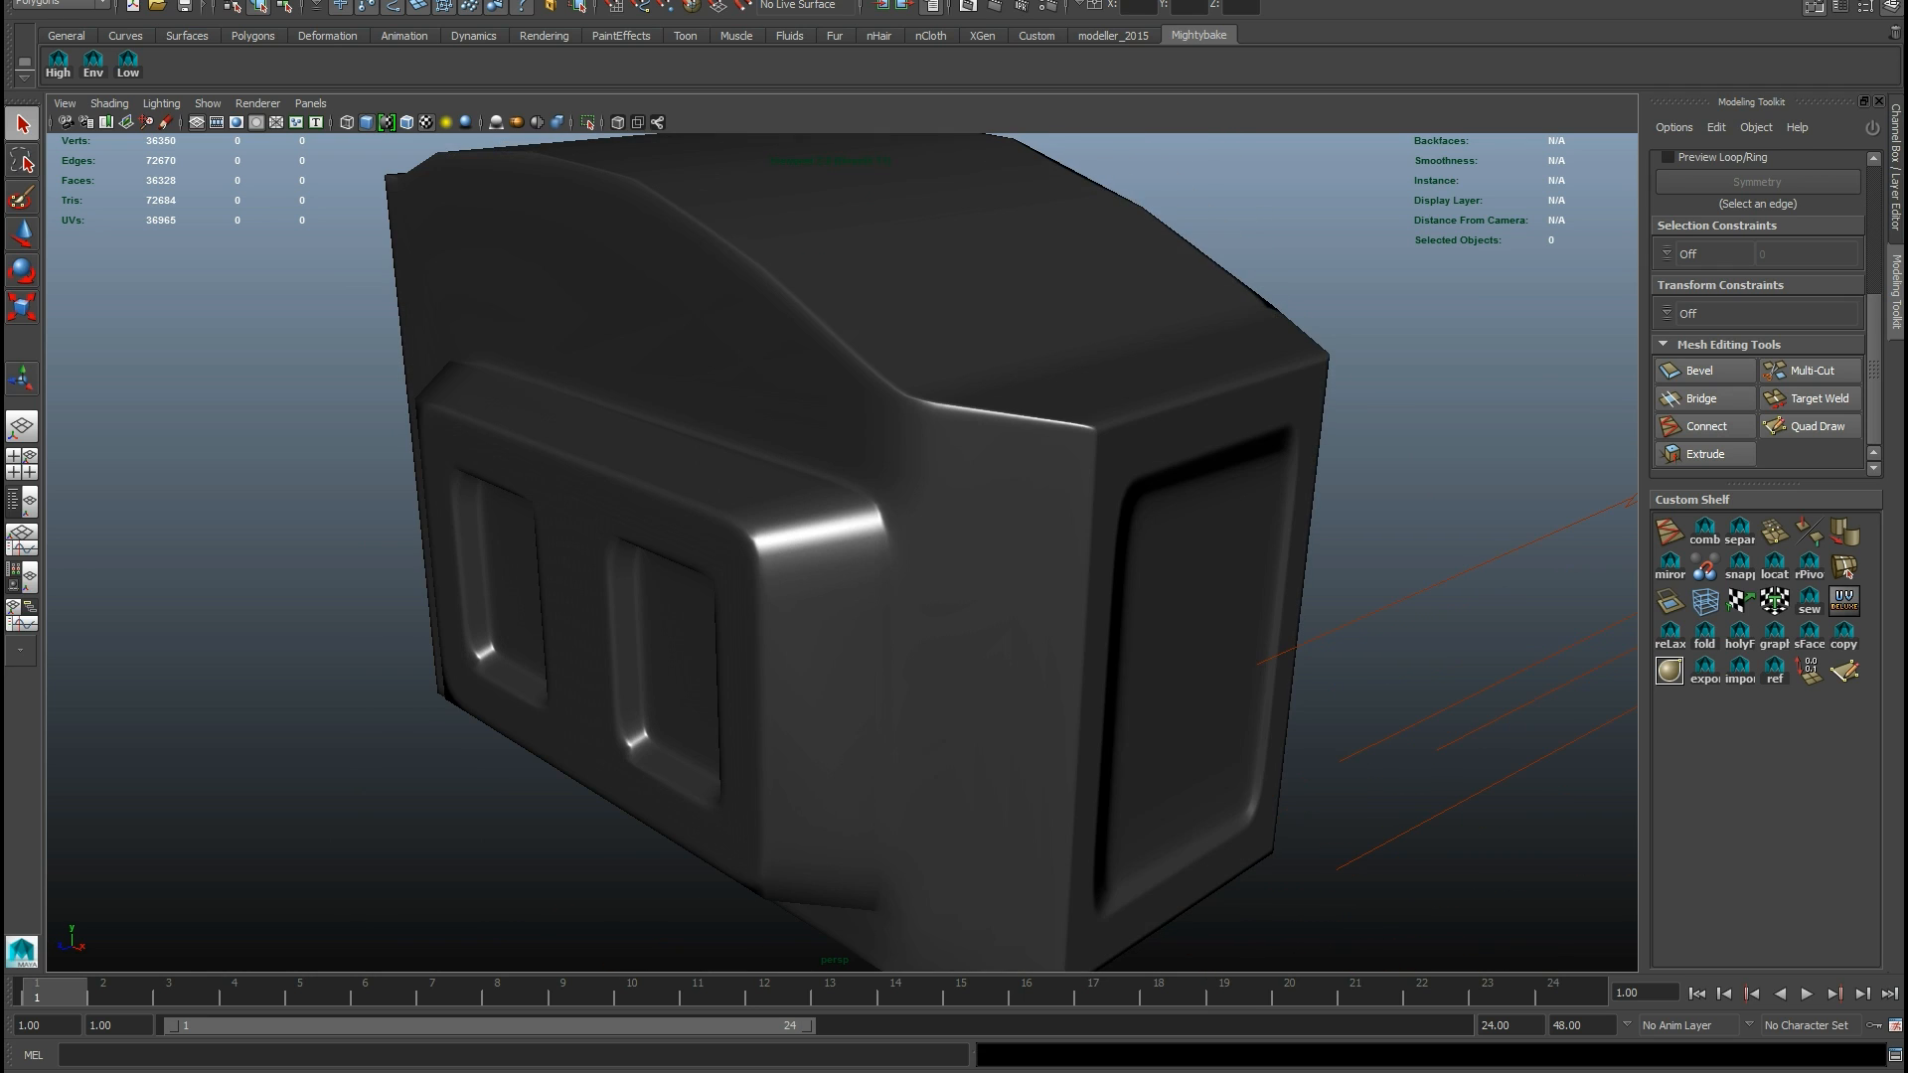
Step: Set MightyBake's Direction to Geometry Normals and examine the model's upper corner edges in Maya
key(alt+Tab)
click(1653, 833)
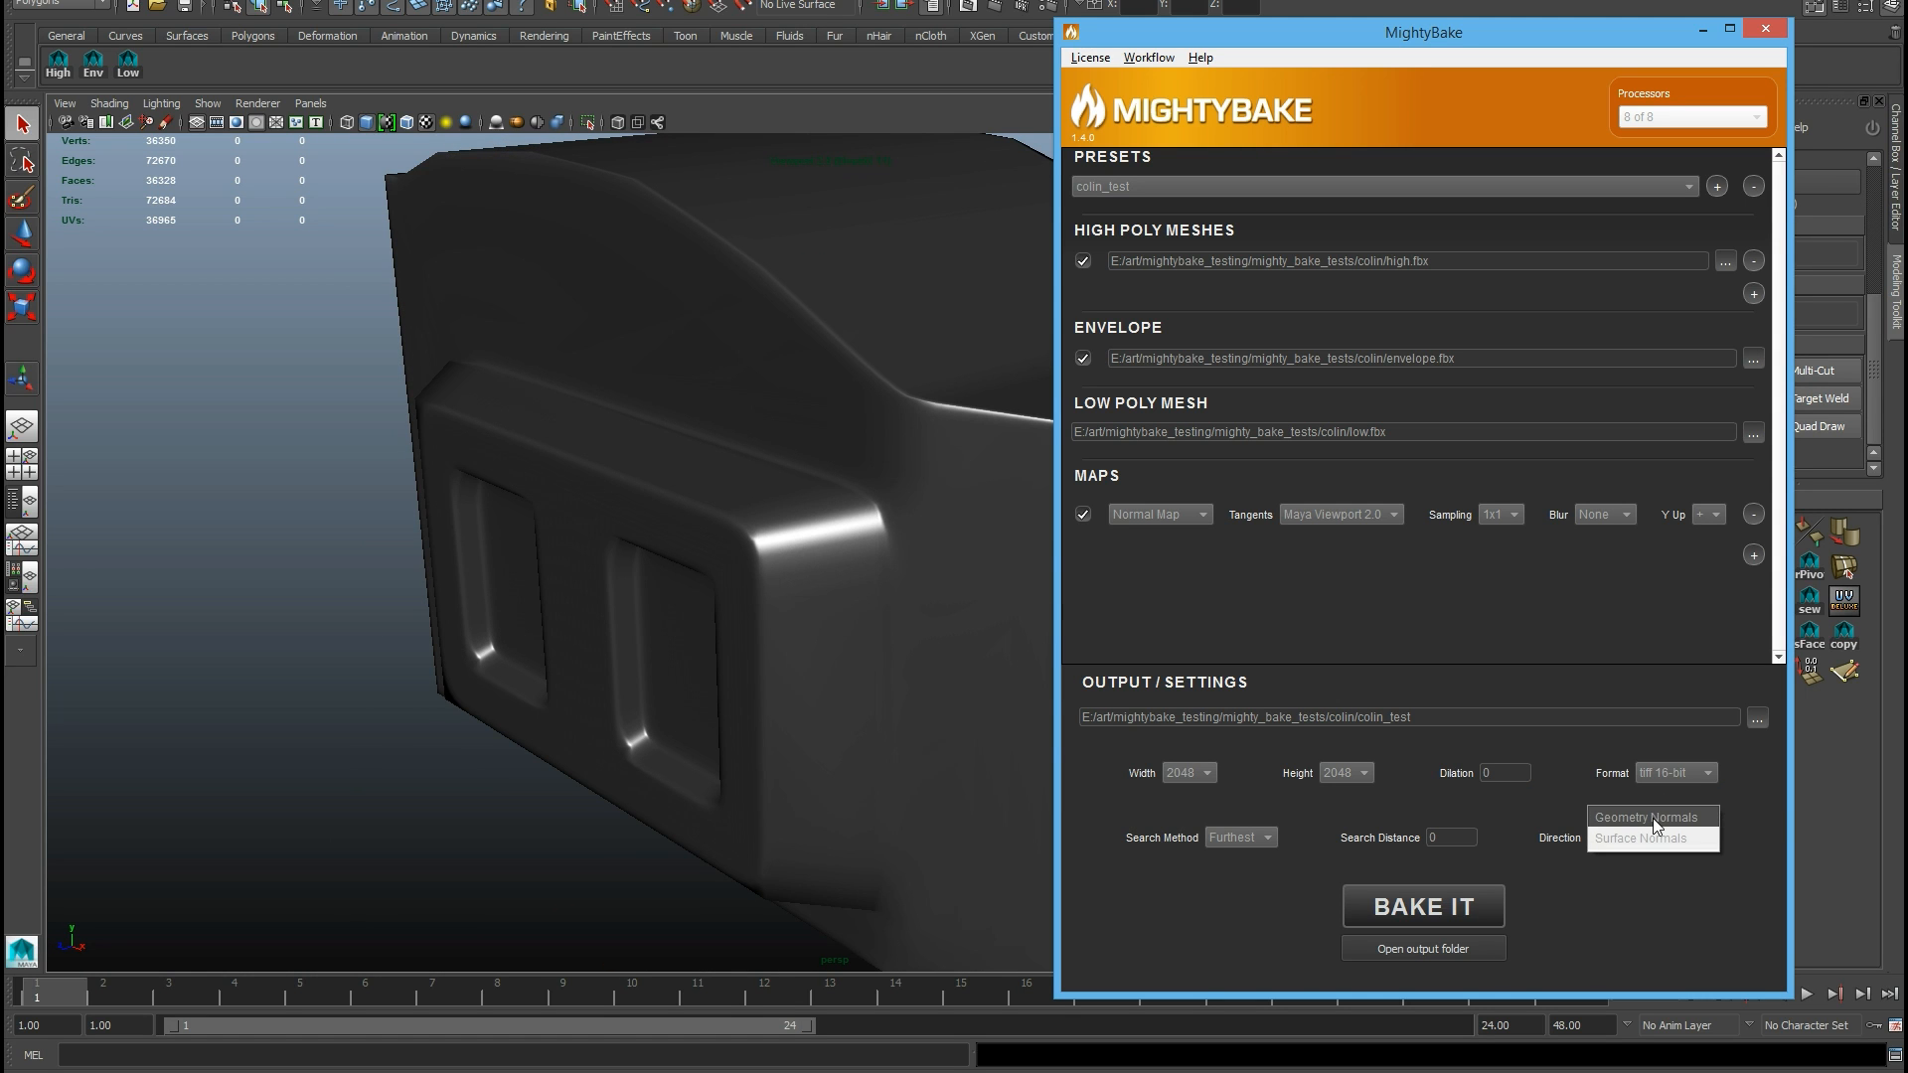
click(1654, 819)
alt+drag(623, 507, 913, 571)
alt+drag(692, 603, 1012, 524)
scroll(1011, 517, up, 3)
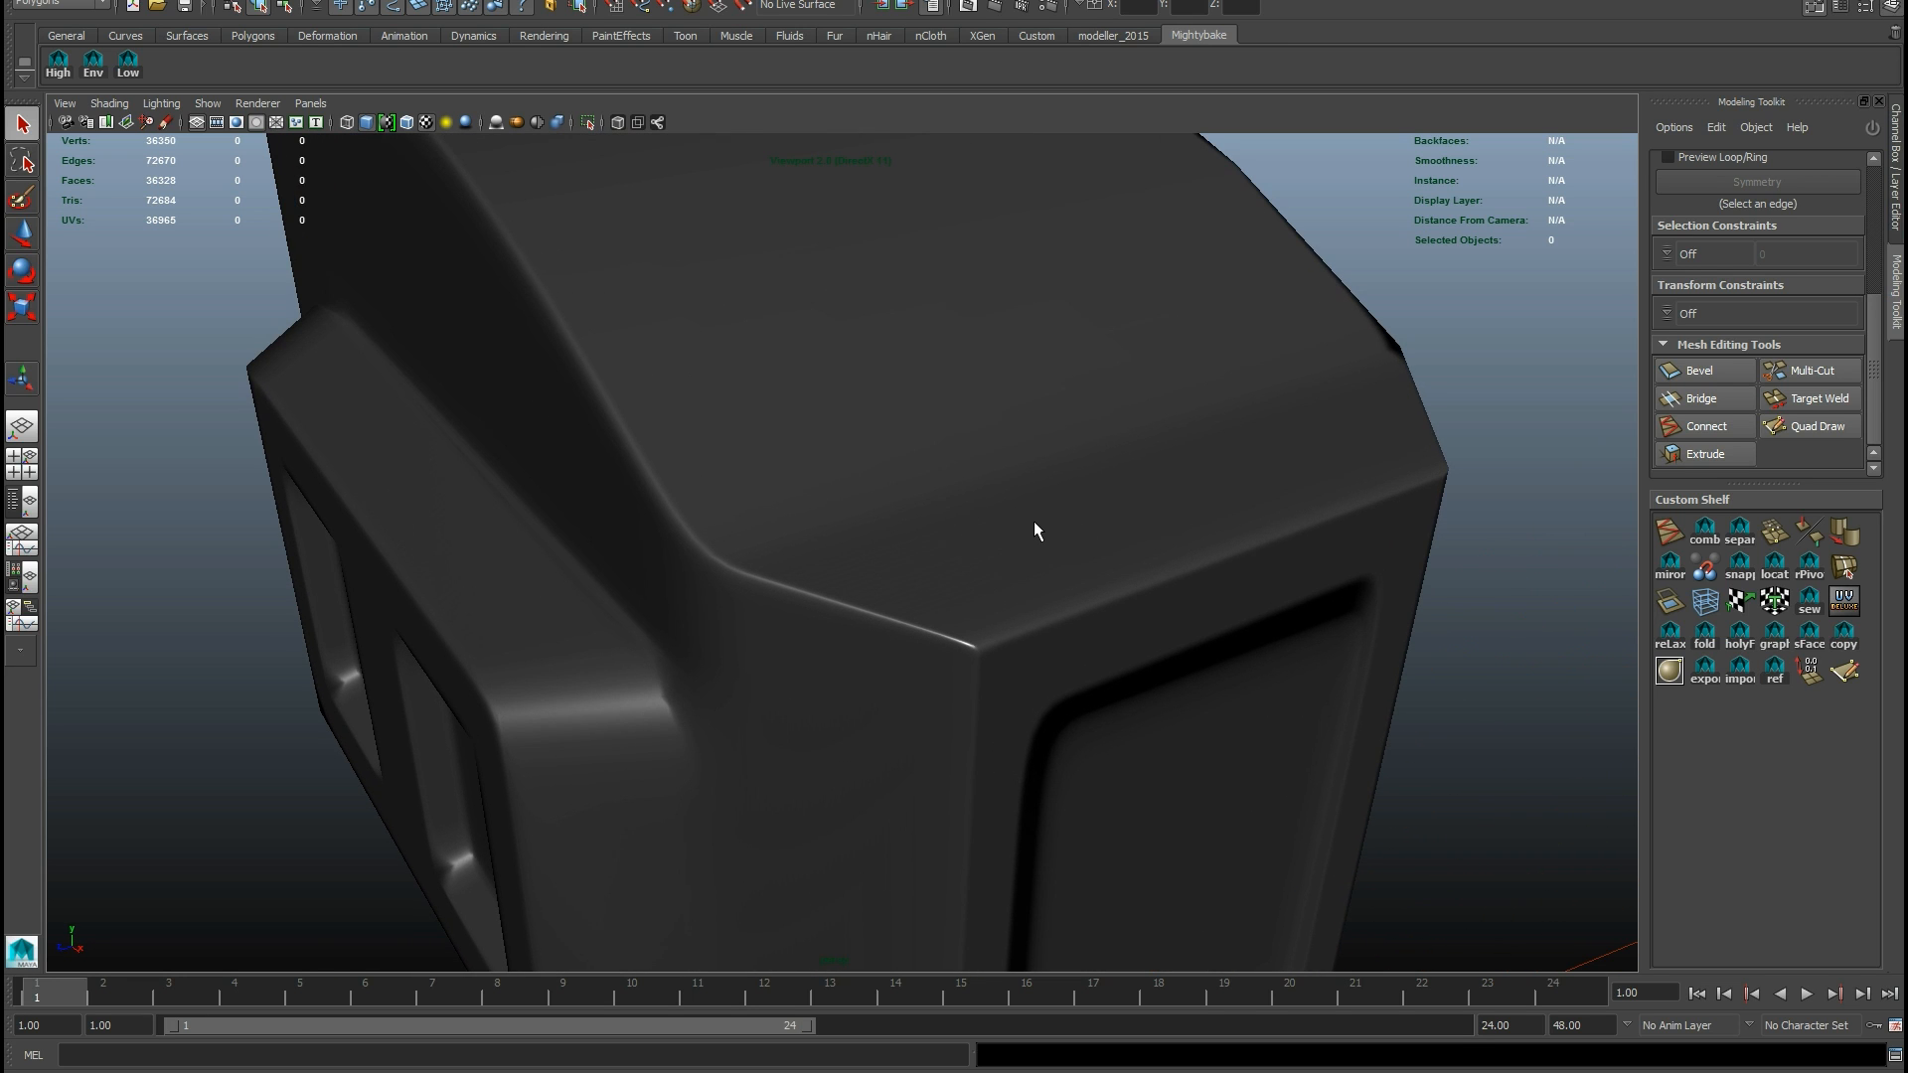
Step: In MightyBake, set the Direction to Surface Normals and bake the colin_test normal map
click(1557, 1067)
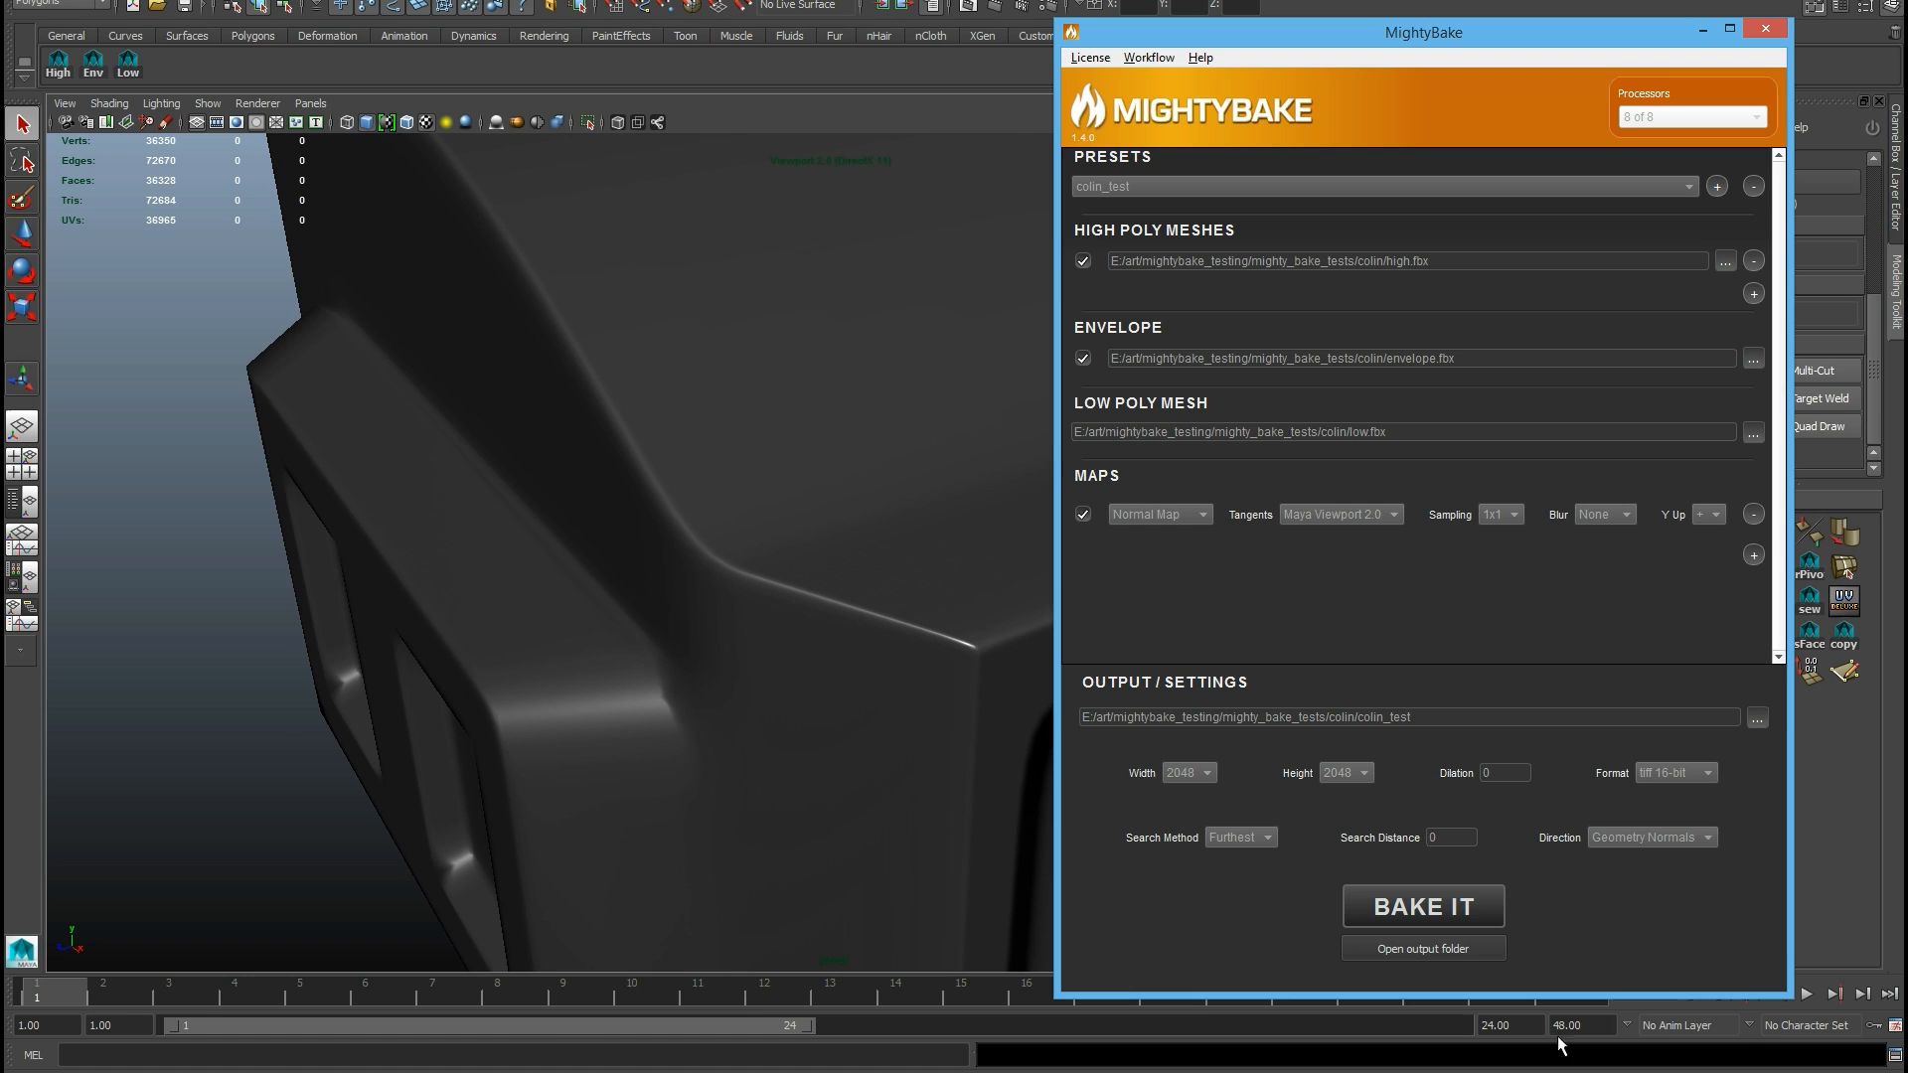
click(1635, 844)
click(1634, 855)
click(1392, 909)
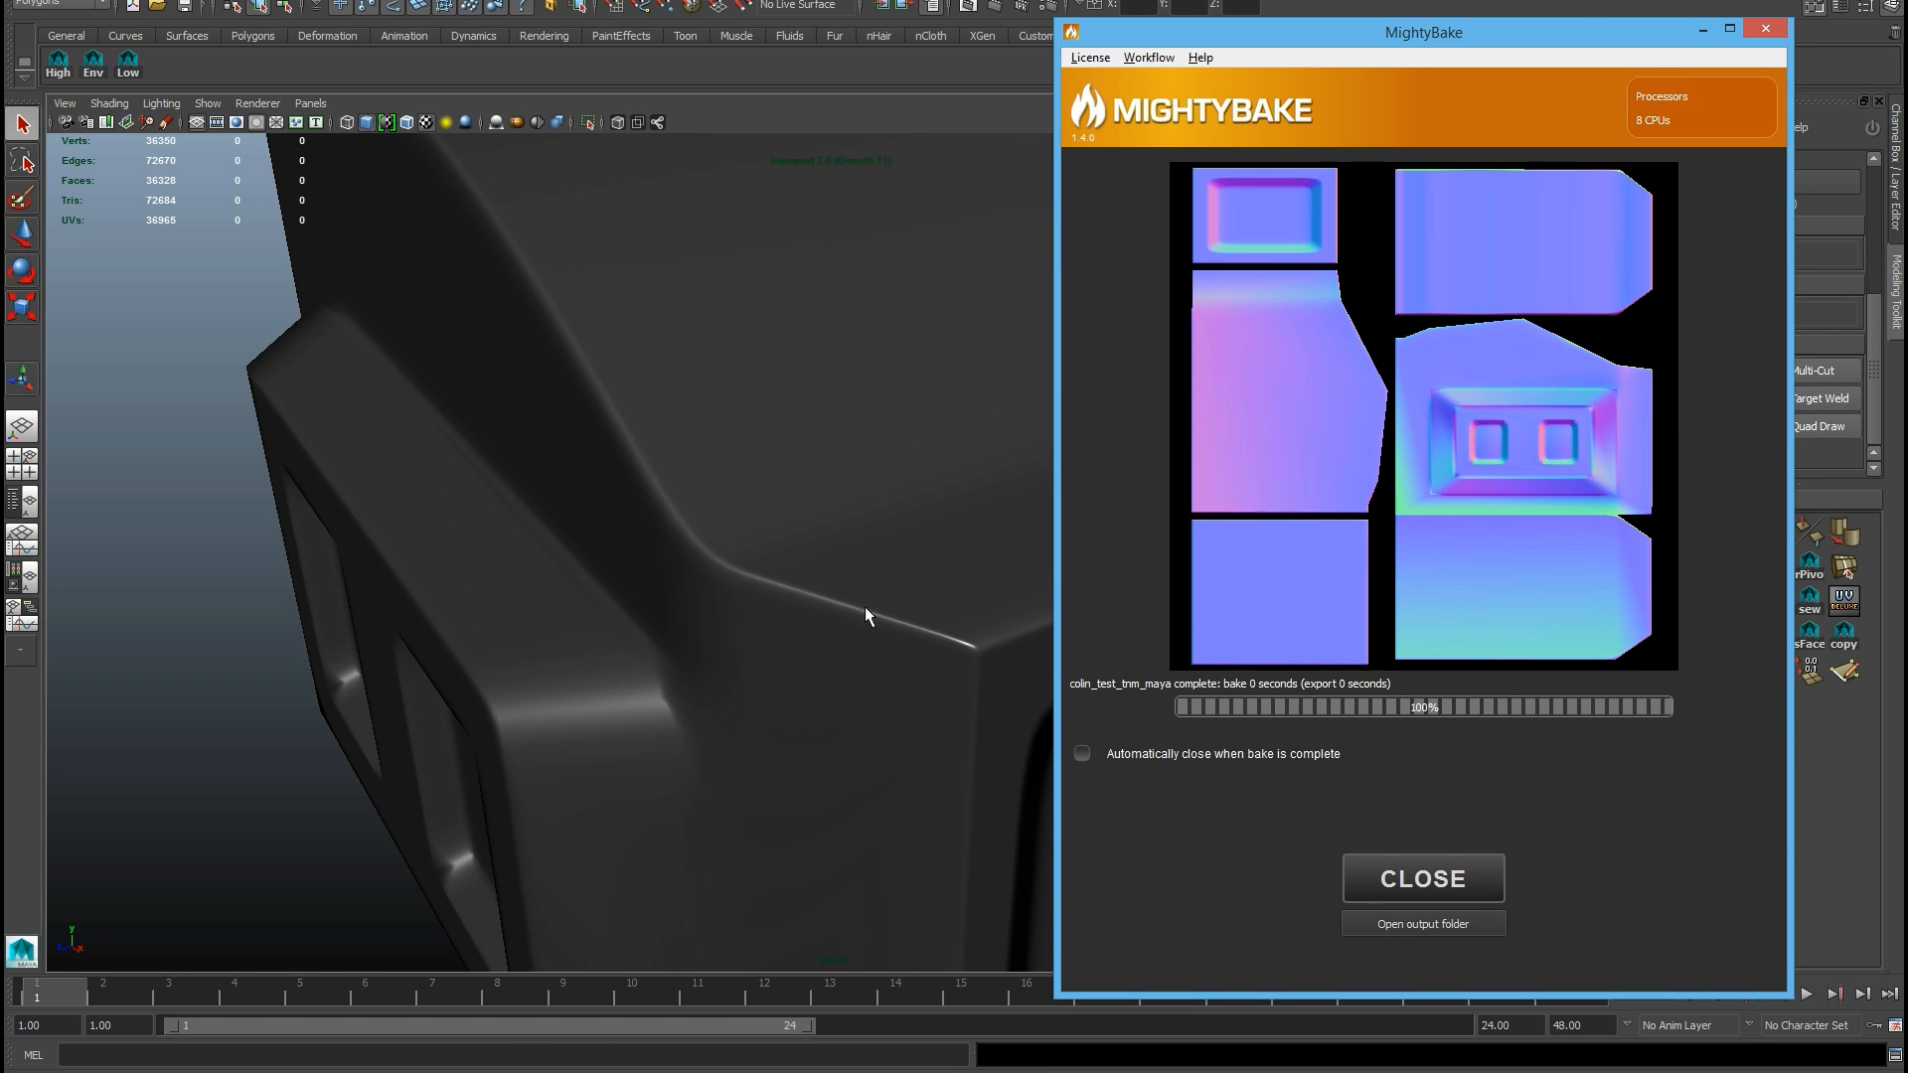
Step: Switch to Maya and inspect the new bake along the model's hard edges, bottom corner and front panel
alt+drag(927, 636, 967, 630)
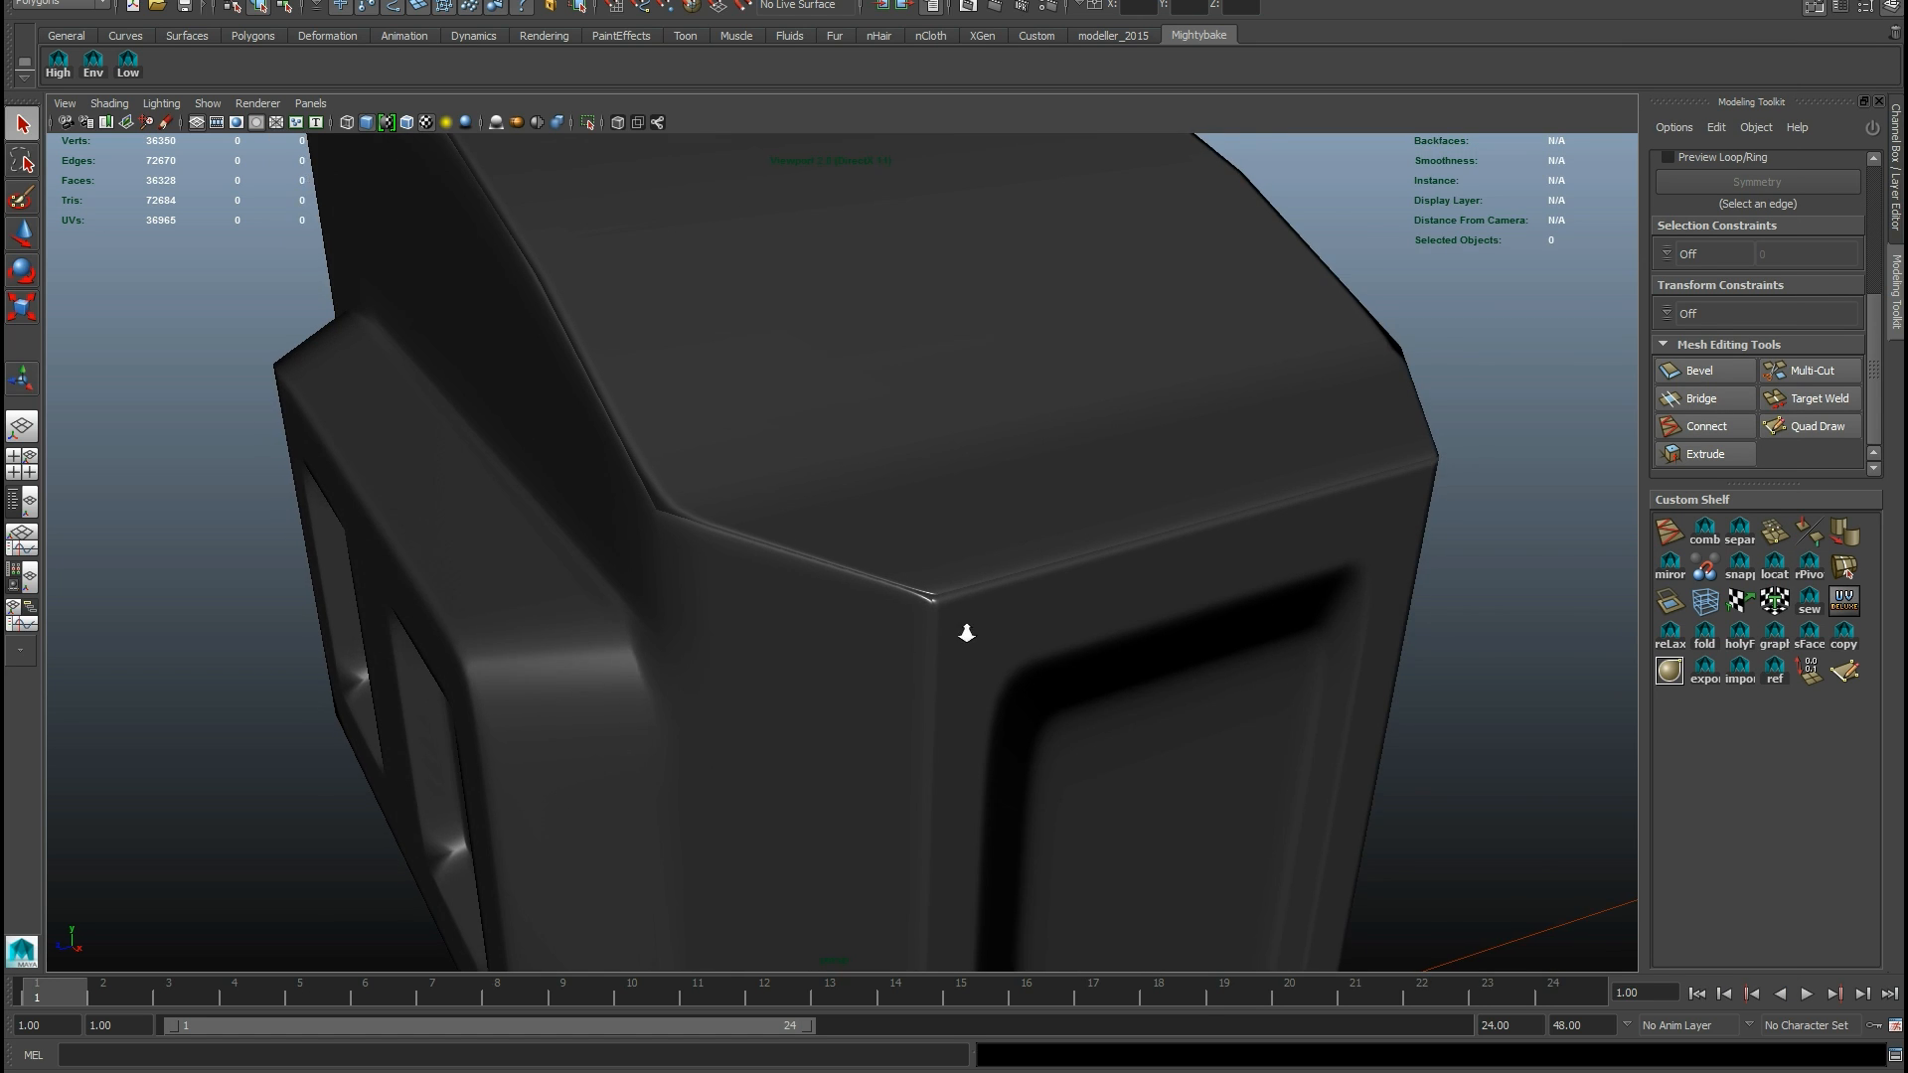
alt+right_drag(967, 630, 1212, 660)
alt+drag(537, 503, 681, 469)
scroll(855, 537, down, 5)
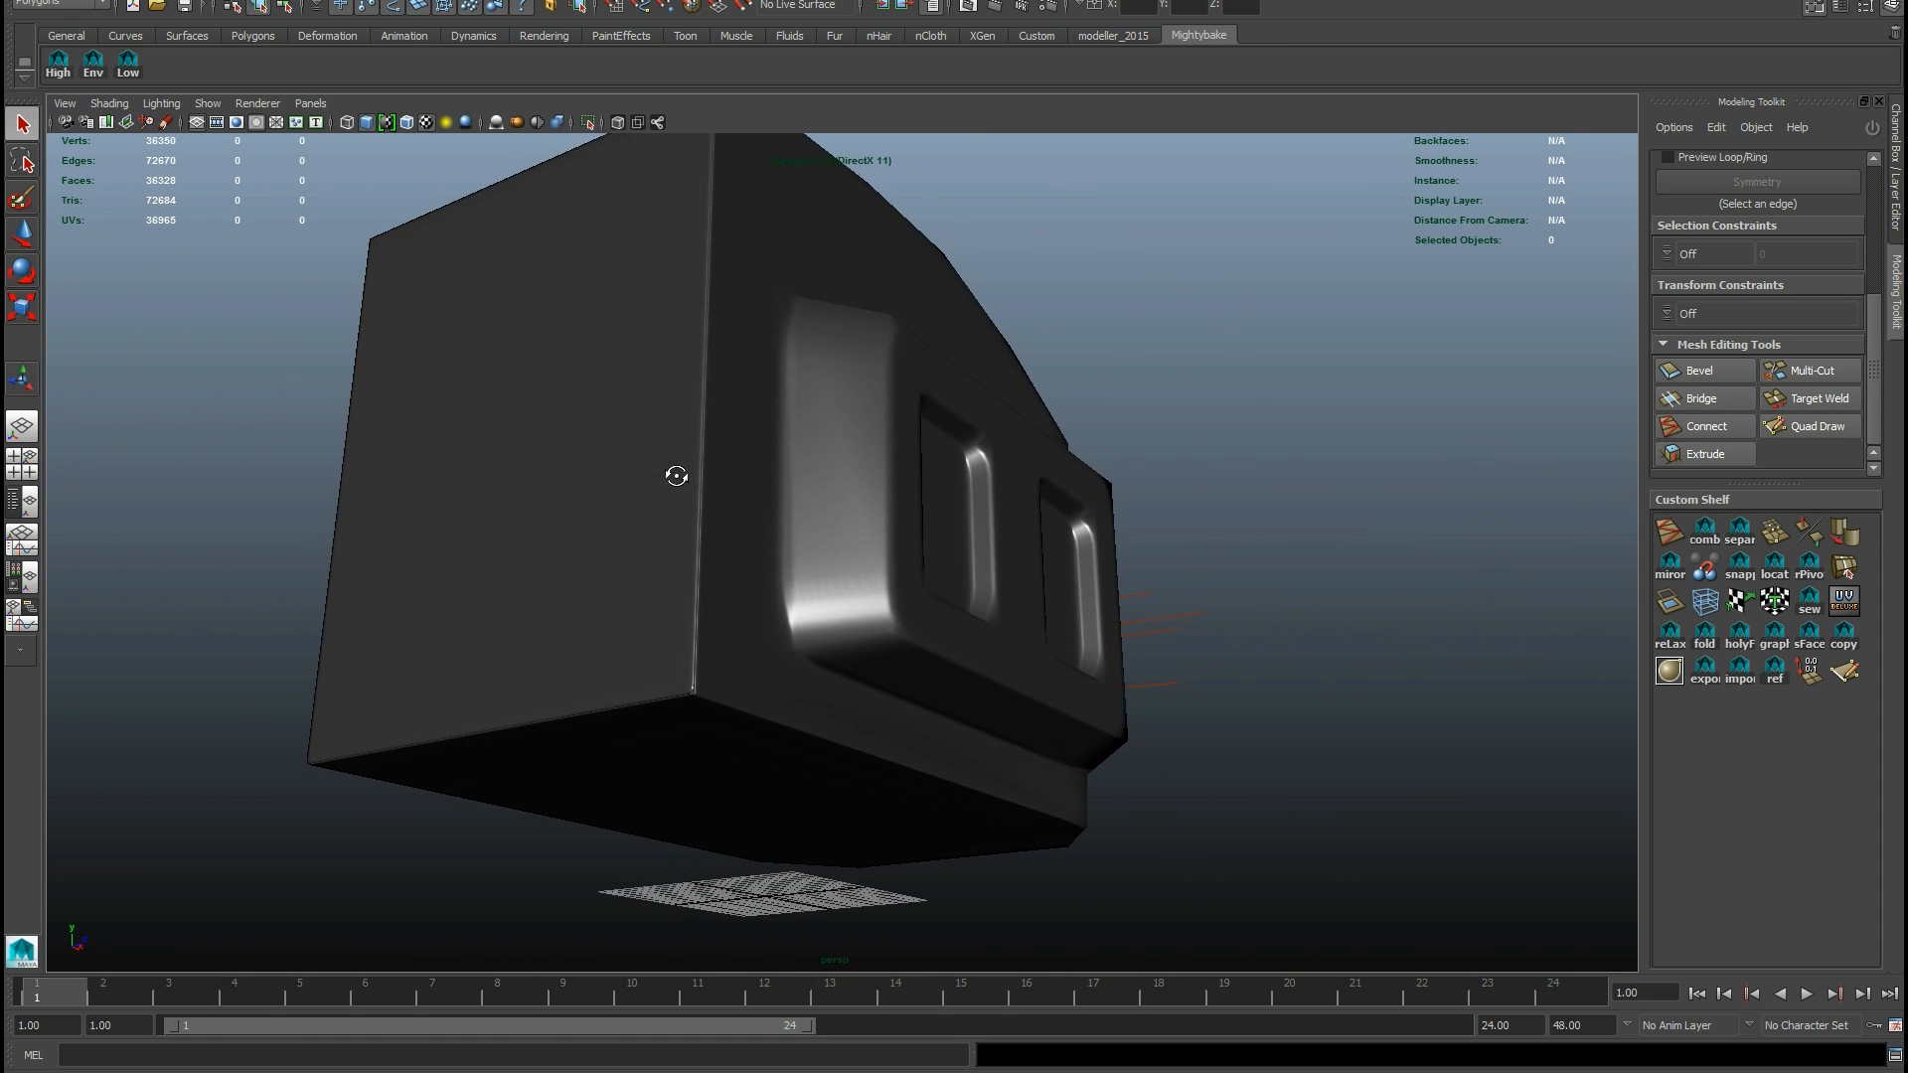
scroll(715, 537, up, 6)
scroll(803, 658, down, 8)
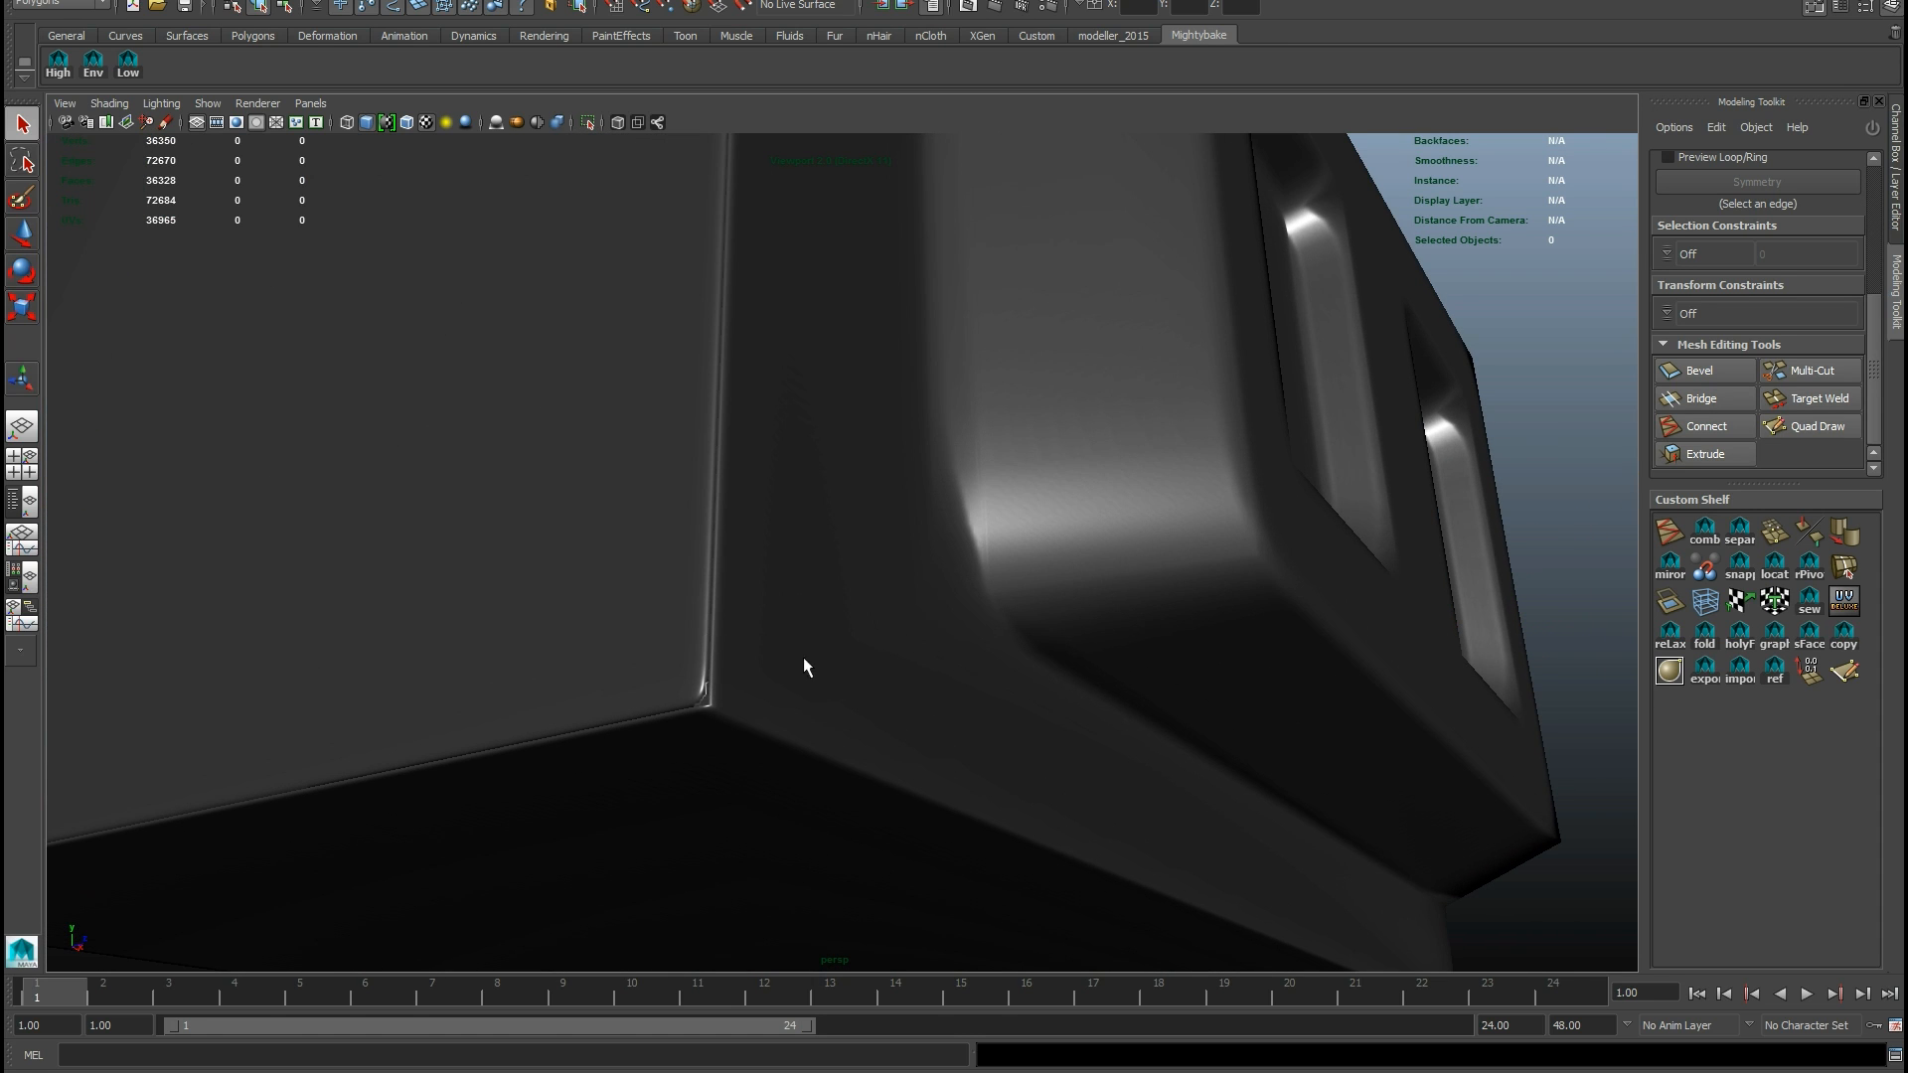
alt+drag(831, 613, 1027, 754)
Step: Return to MightyBake and close the finished bake's results
key(alt+Tab)
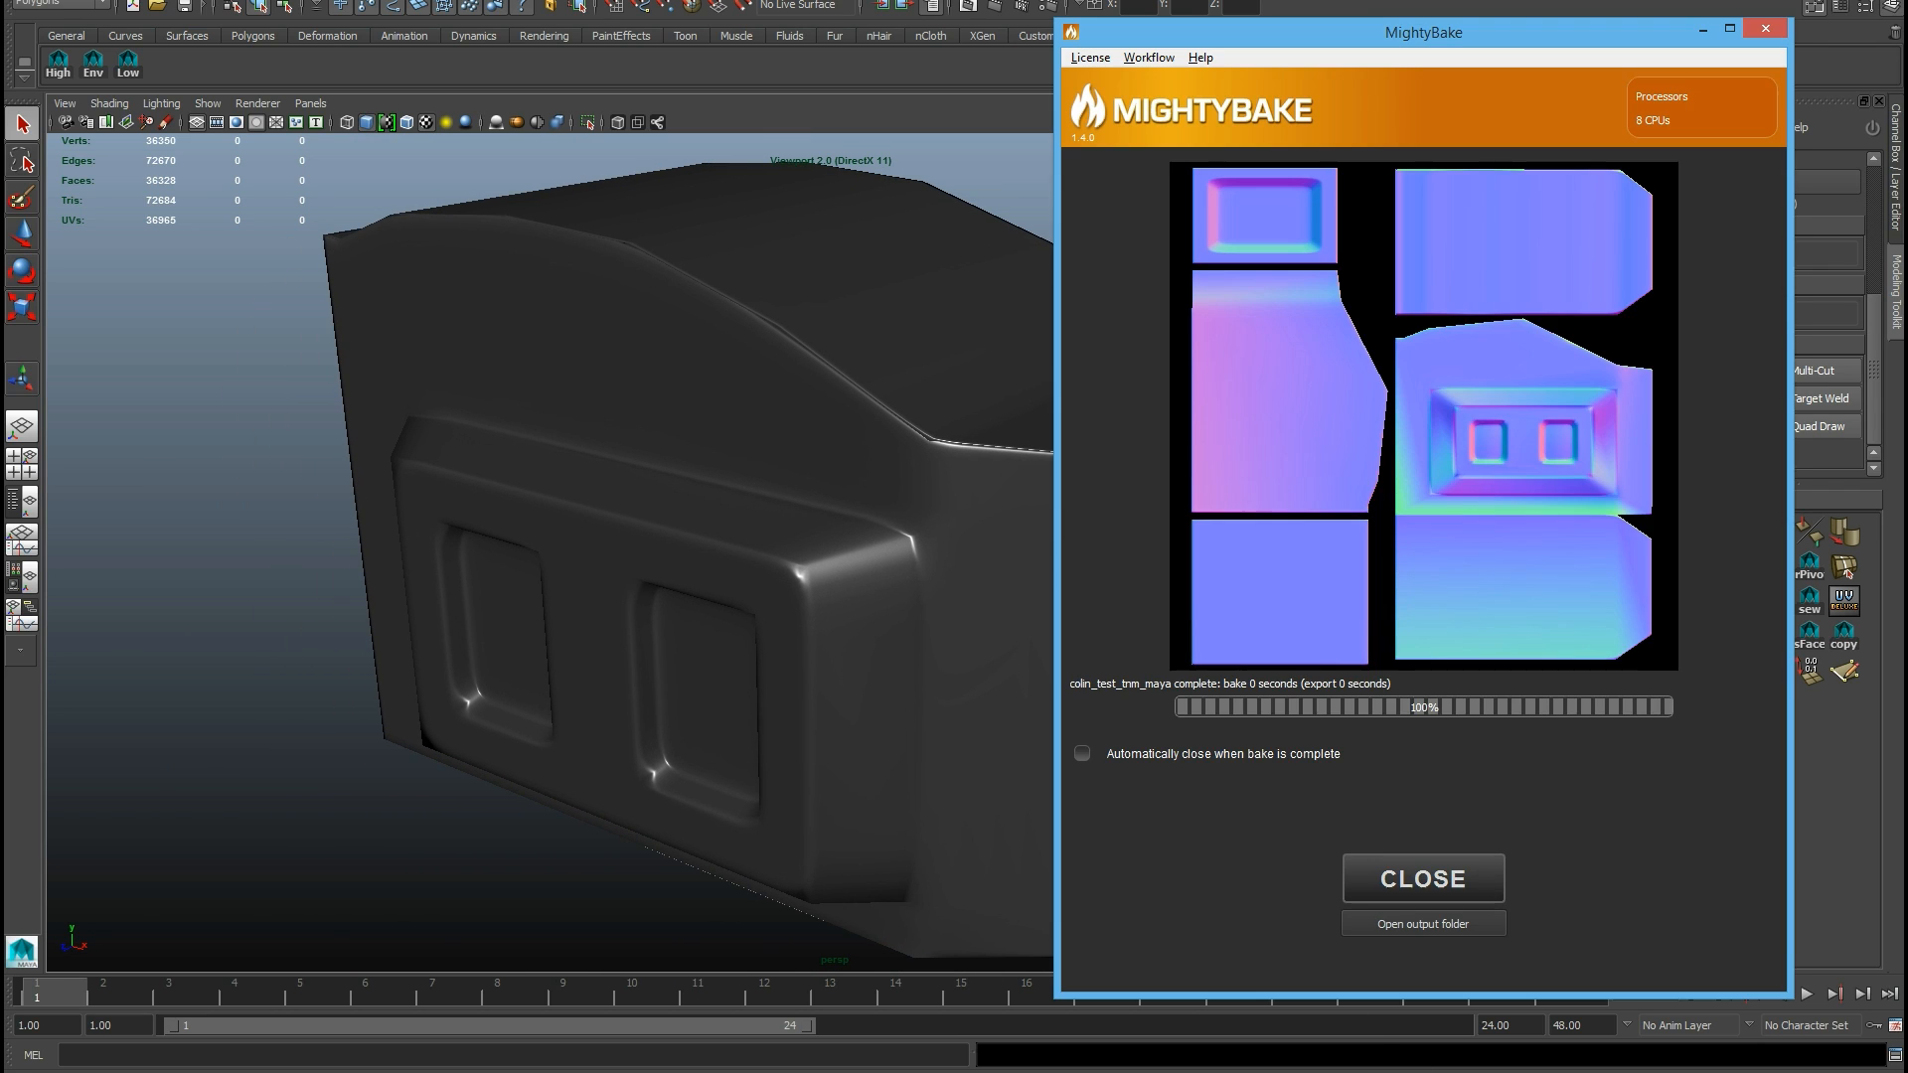
click(1441, 880)
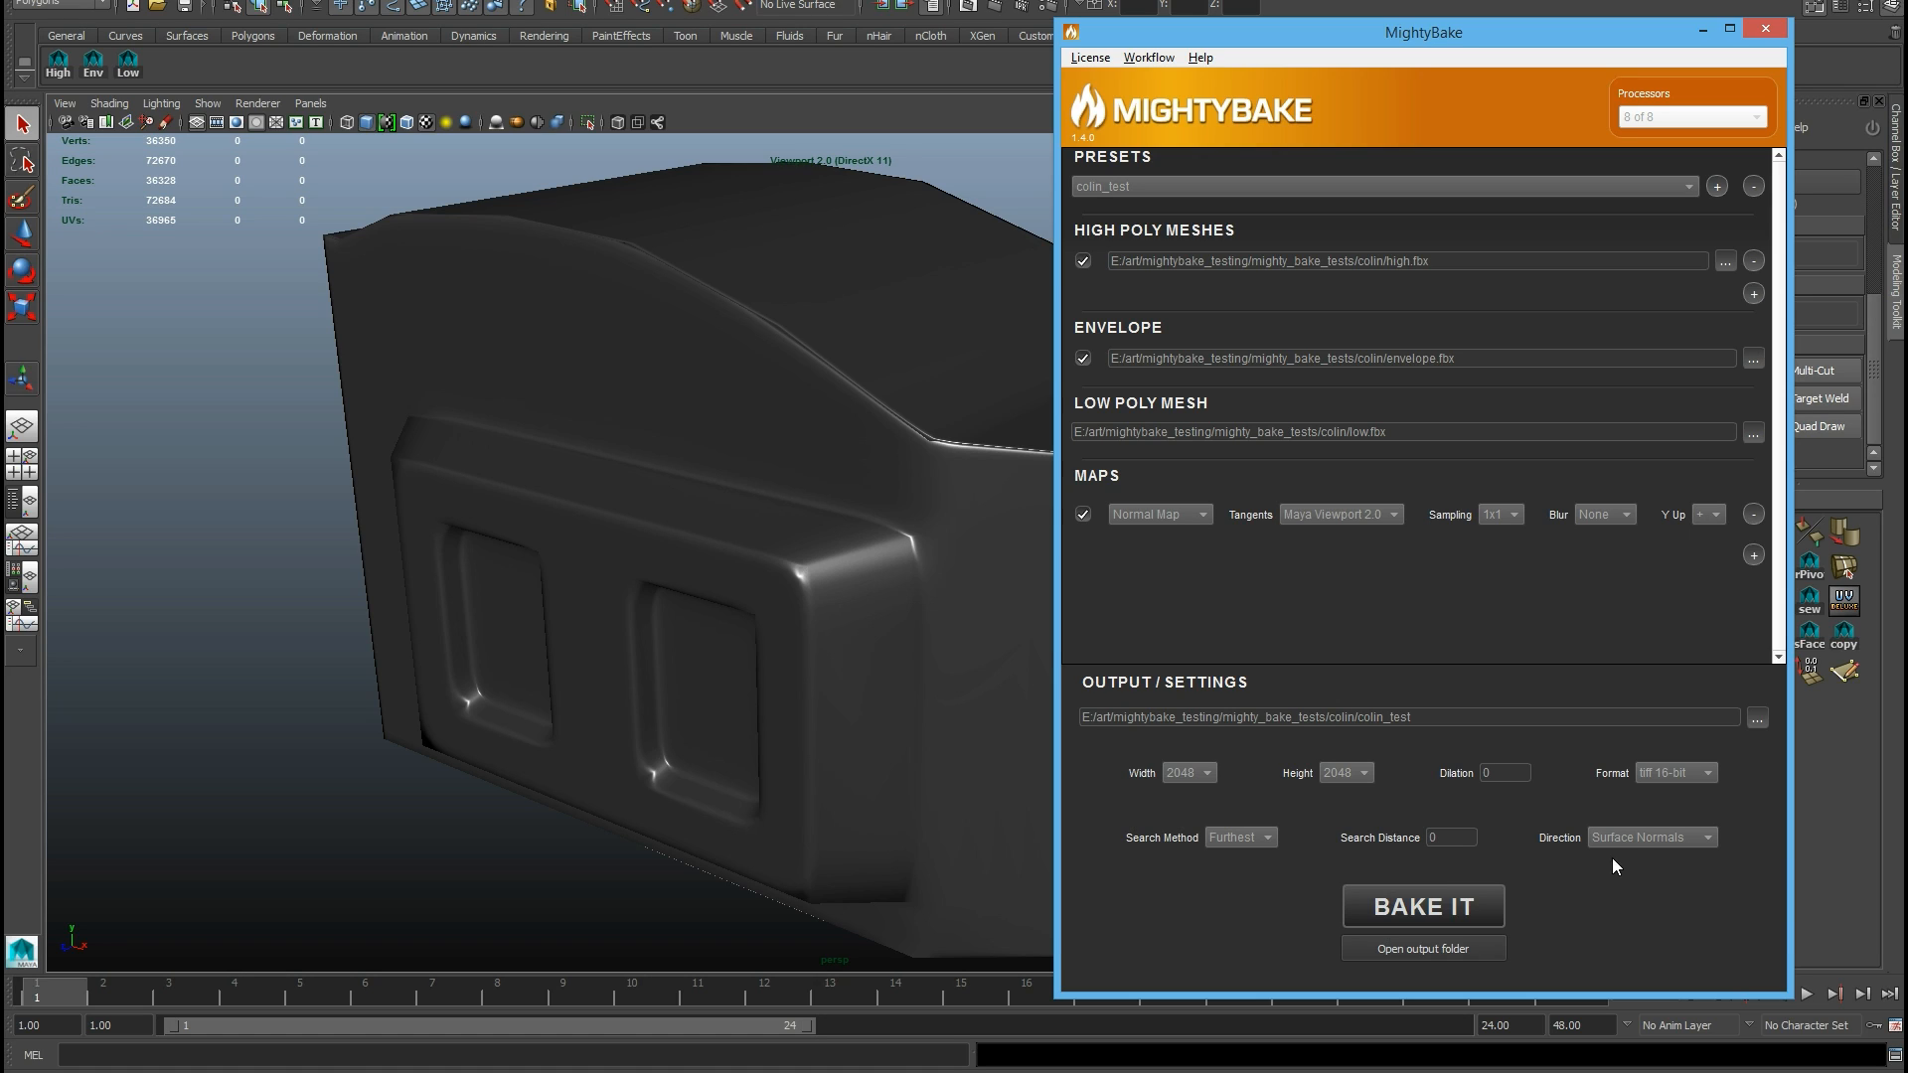
Step: Toggle the bake Direction between Geometry Normals and Surface Normals to compare the two options
click(1640, 838)
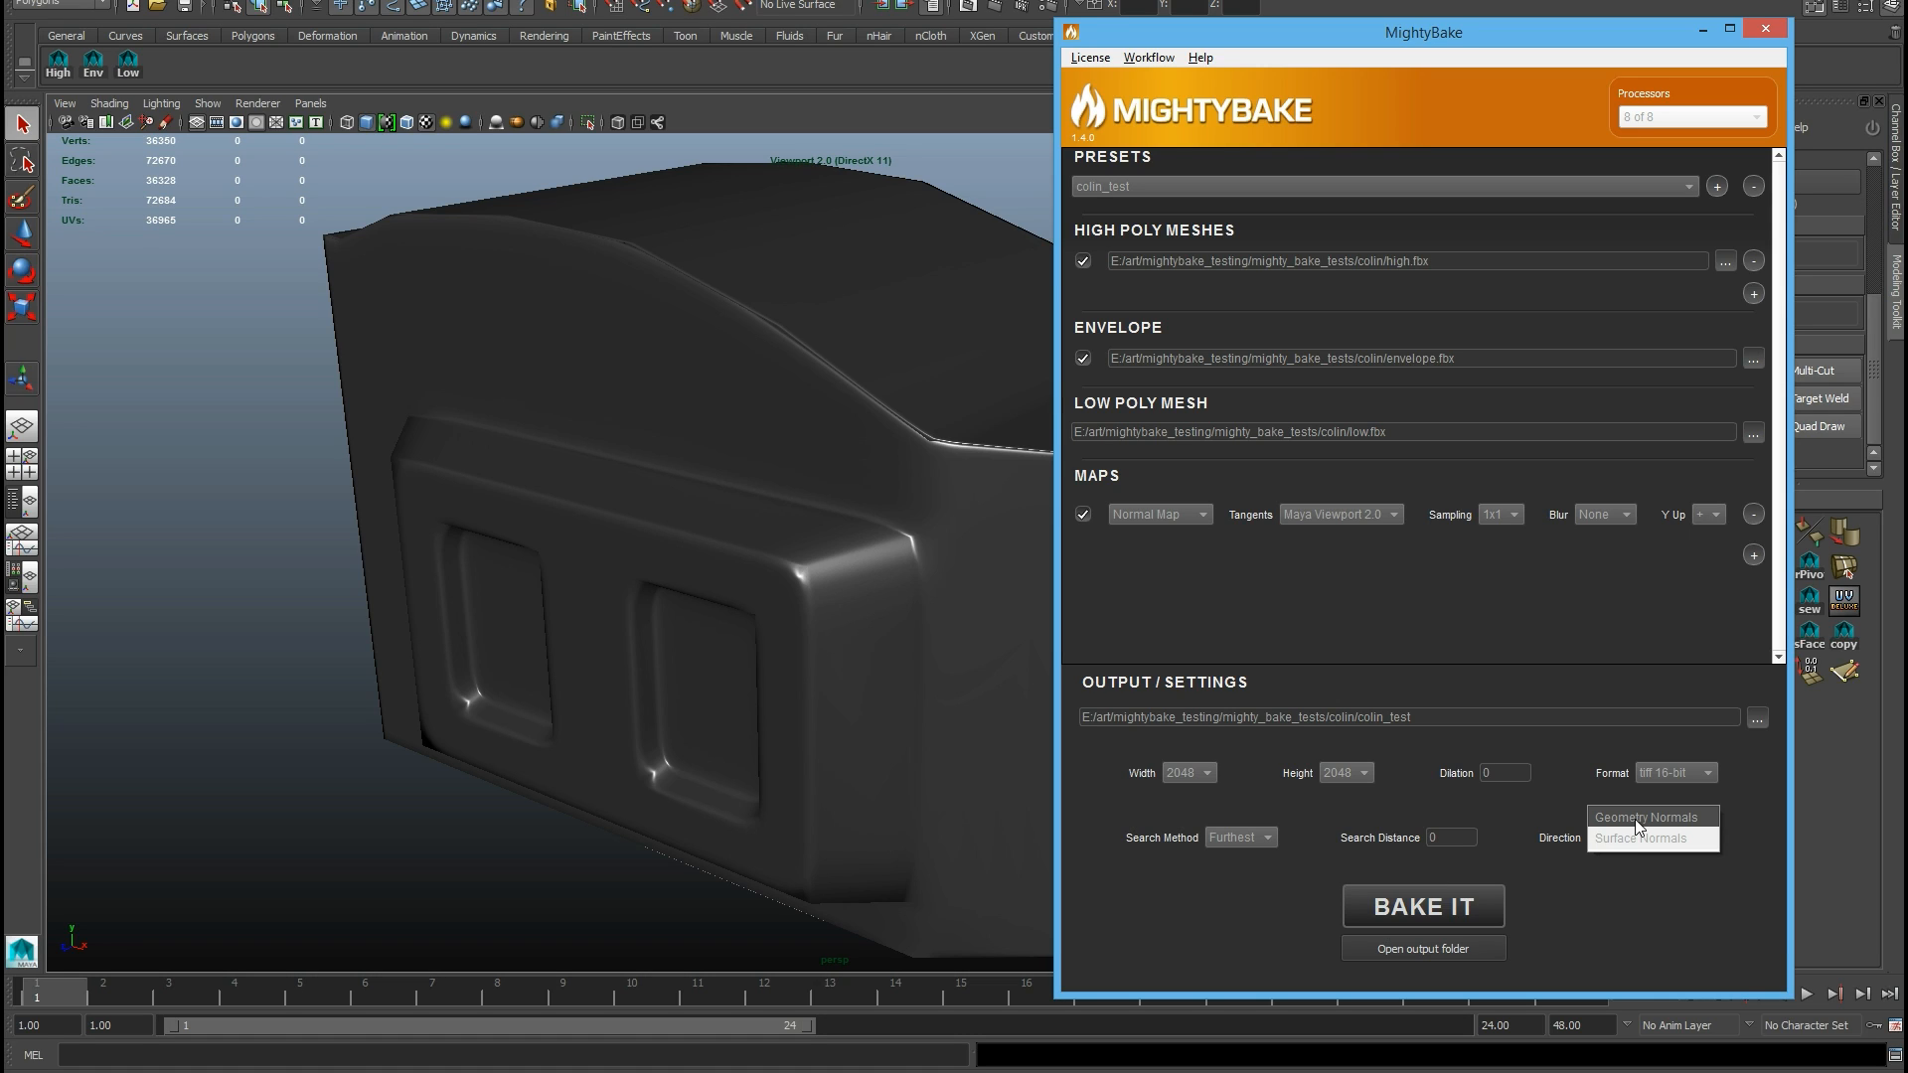
click(1636, 819)
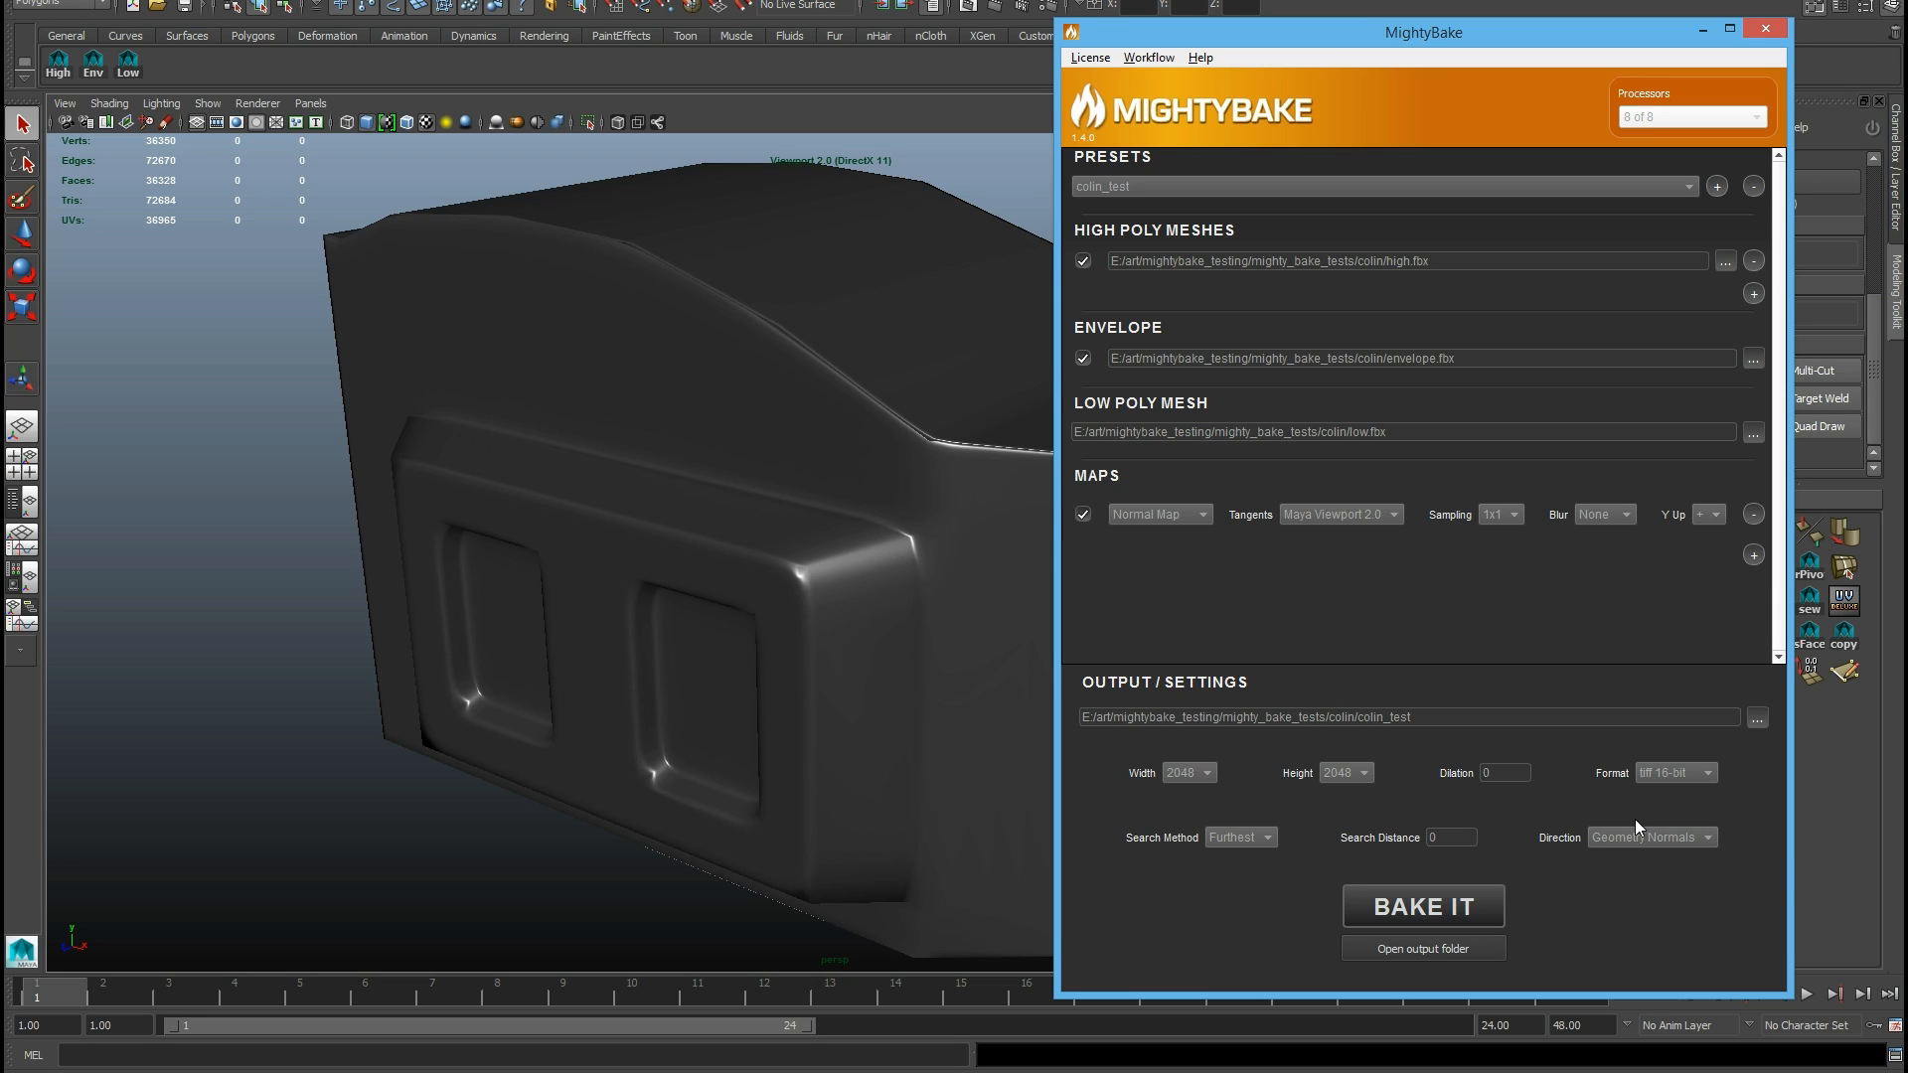
click(1634, 837)
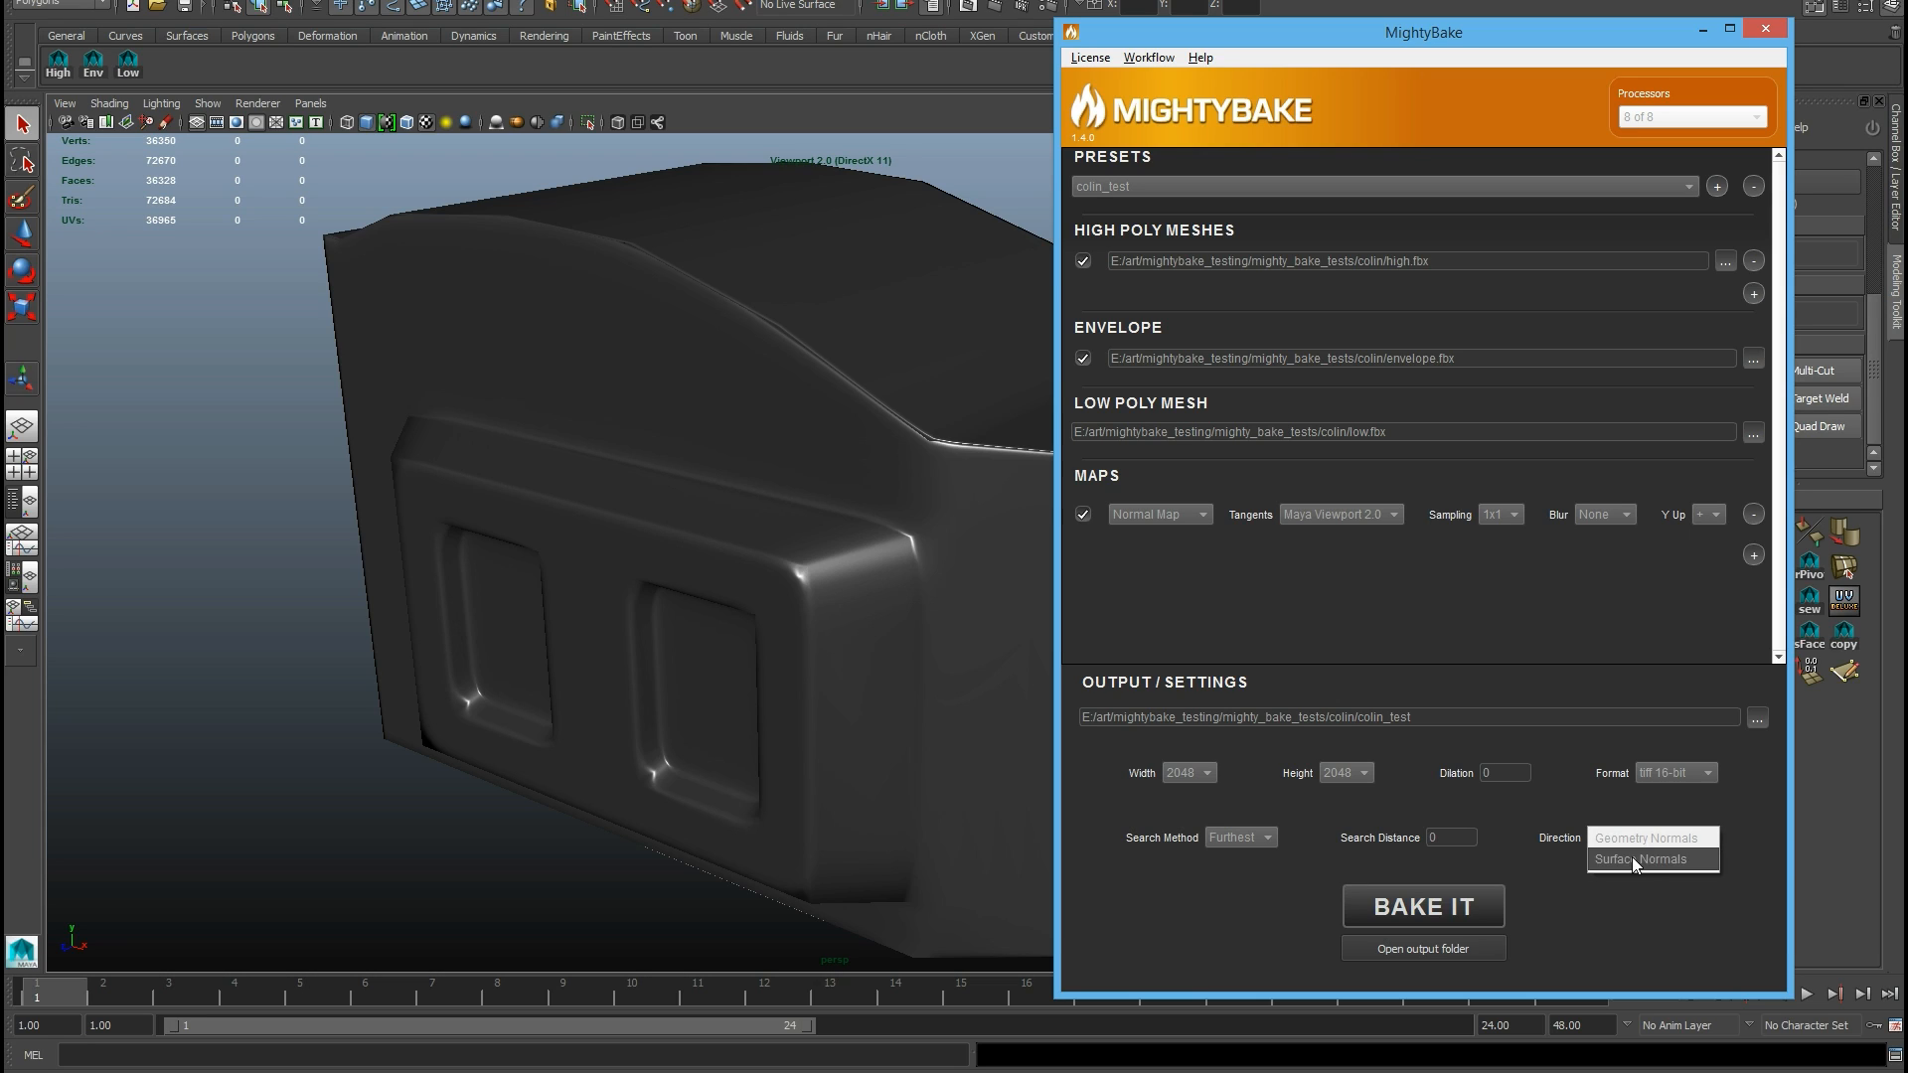
click(1632, 857)
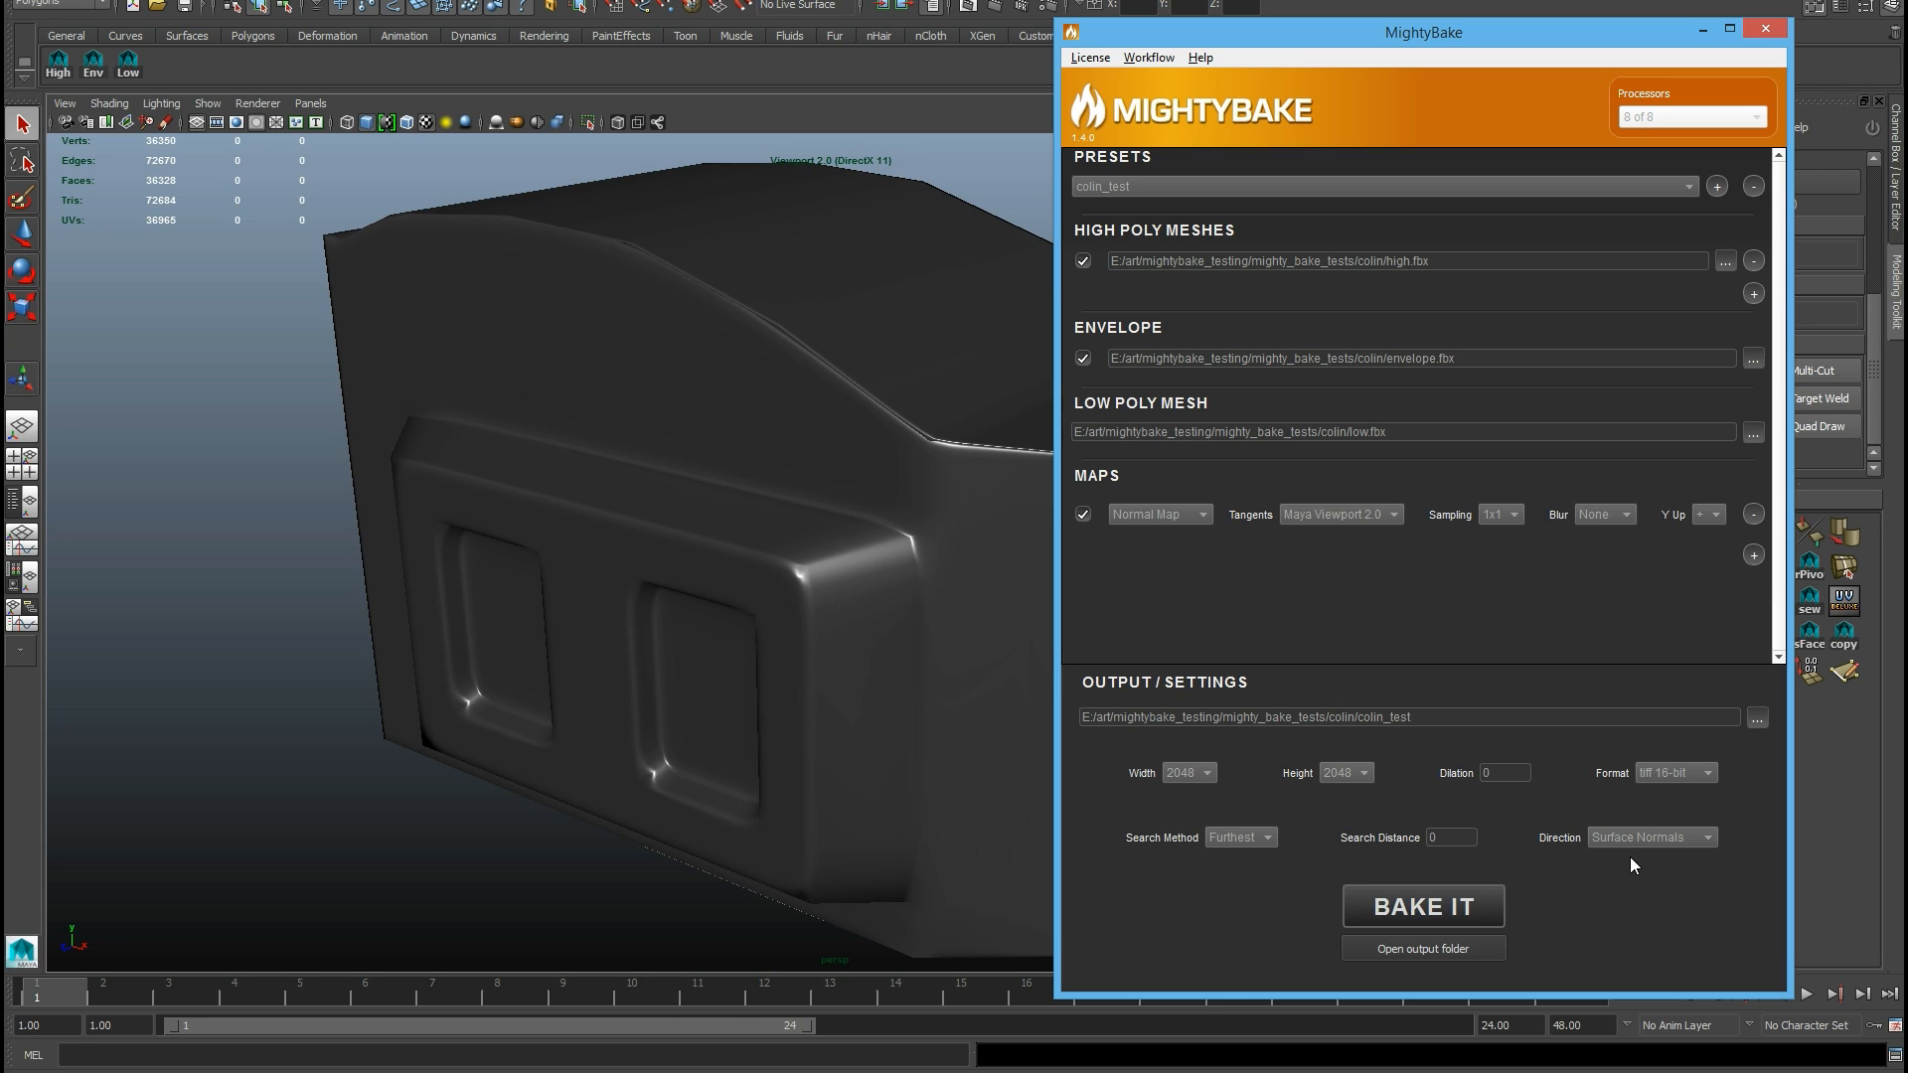
click(1618, 837)
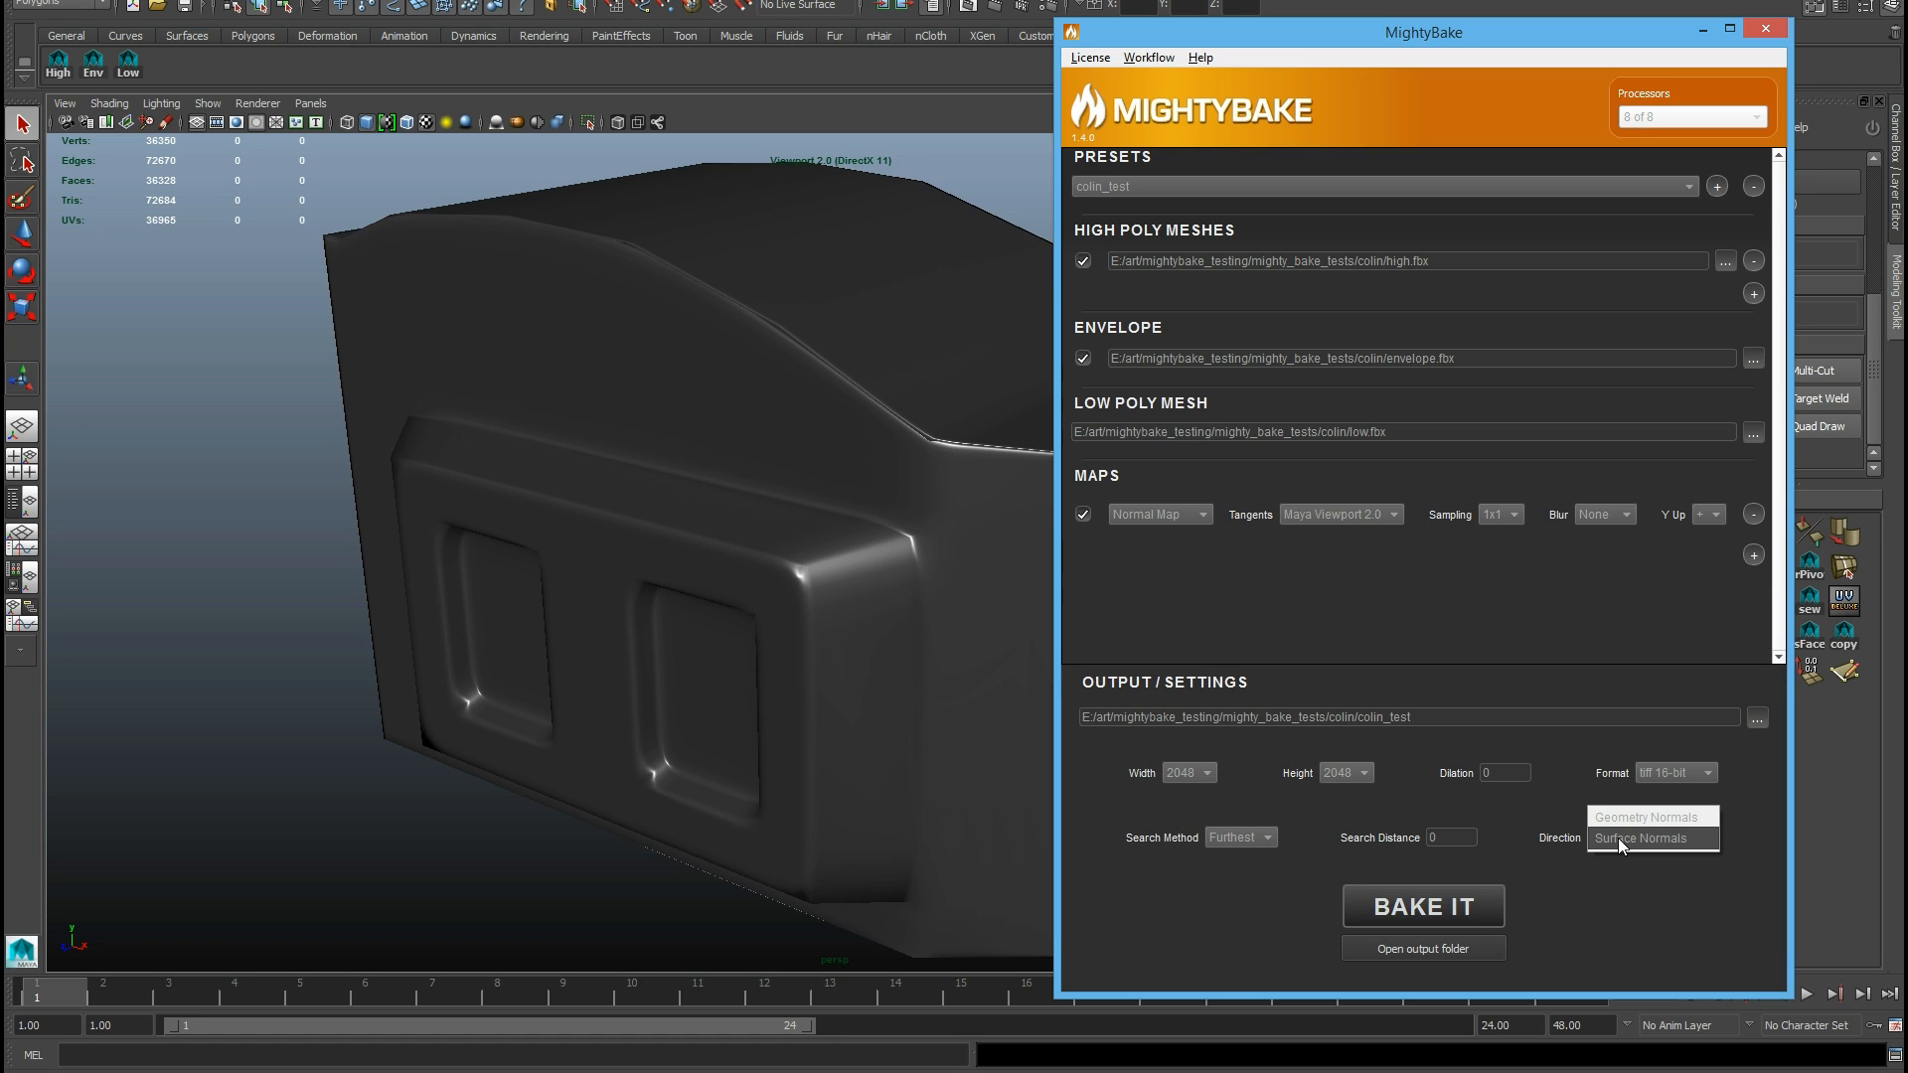
click(1635, 823)
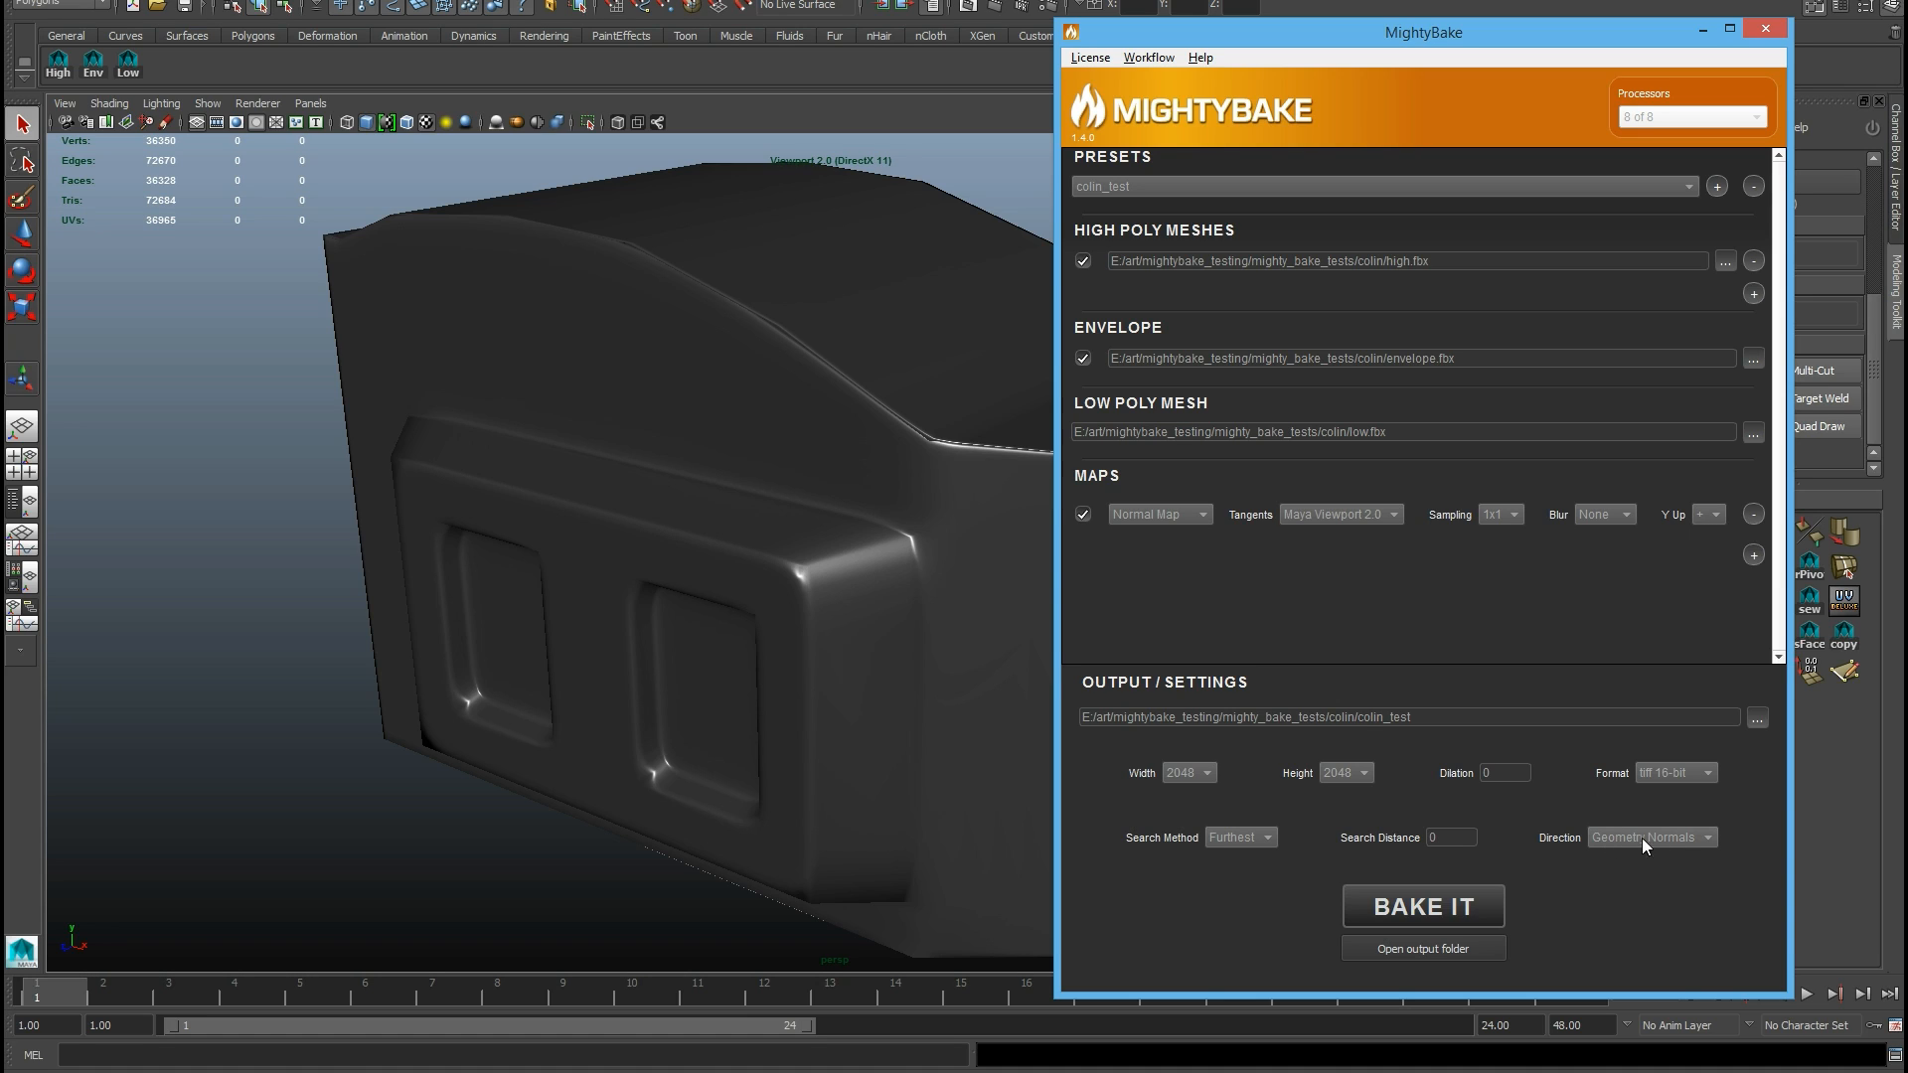
click(1632, 839)
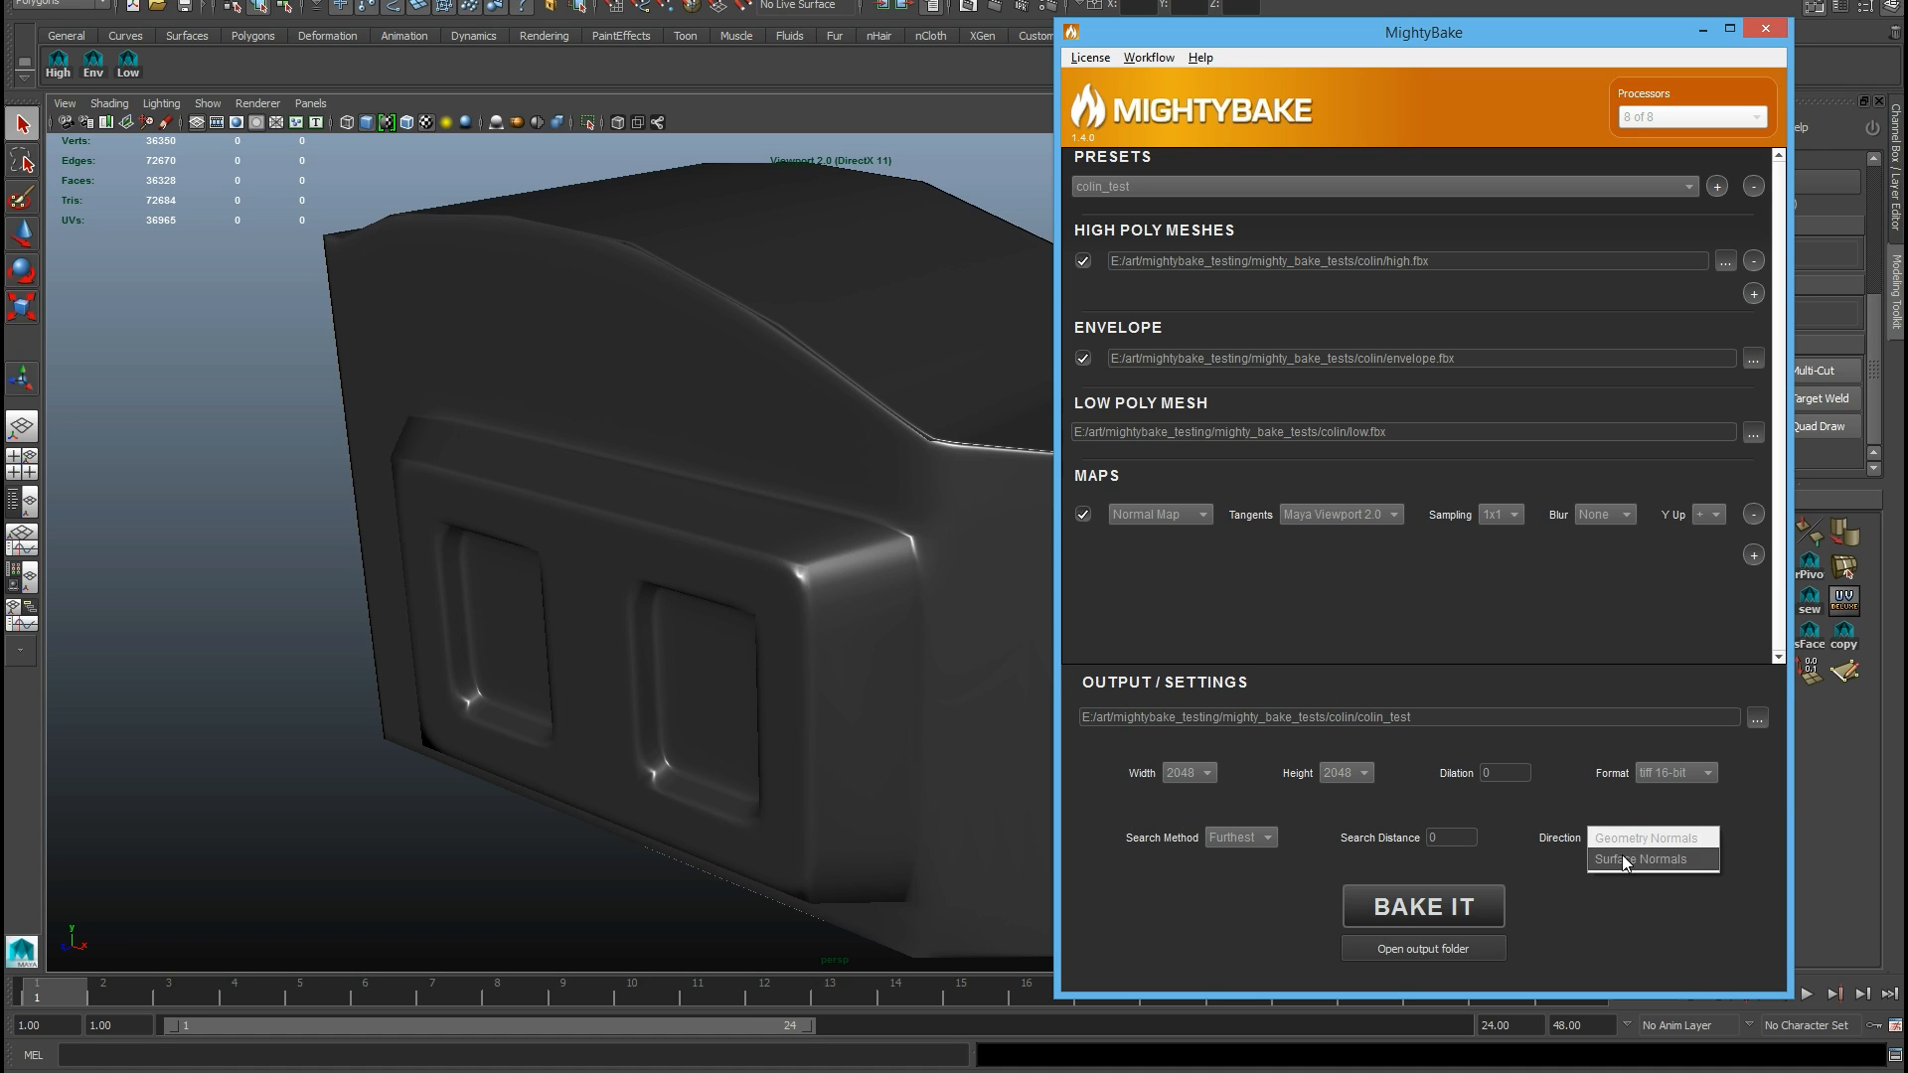
click(1622, 855)
Step: Set the Direction to Geometry Normals and bake the colin_test normal map
click(1624, 839)
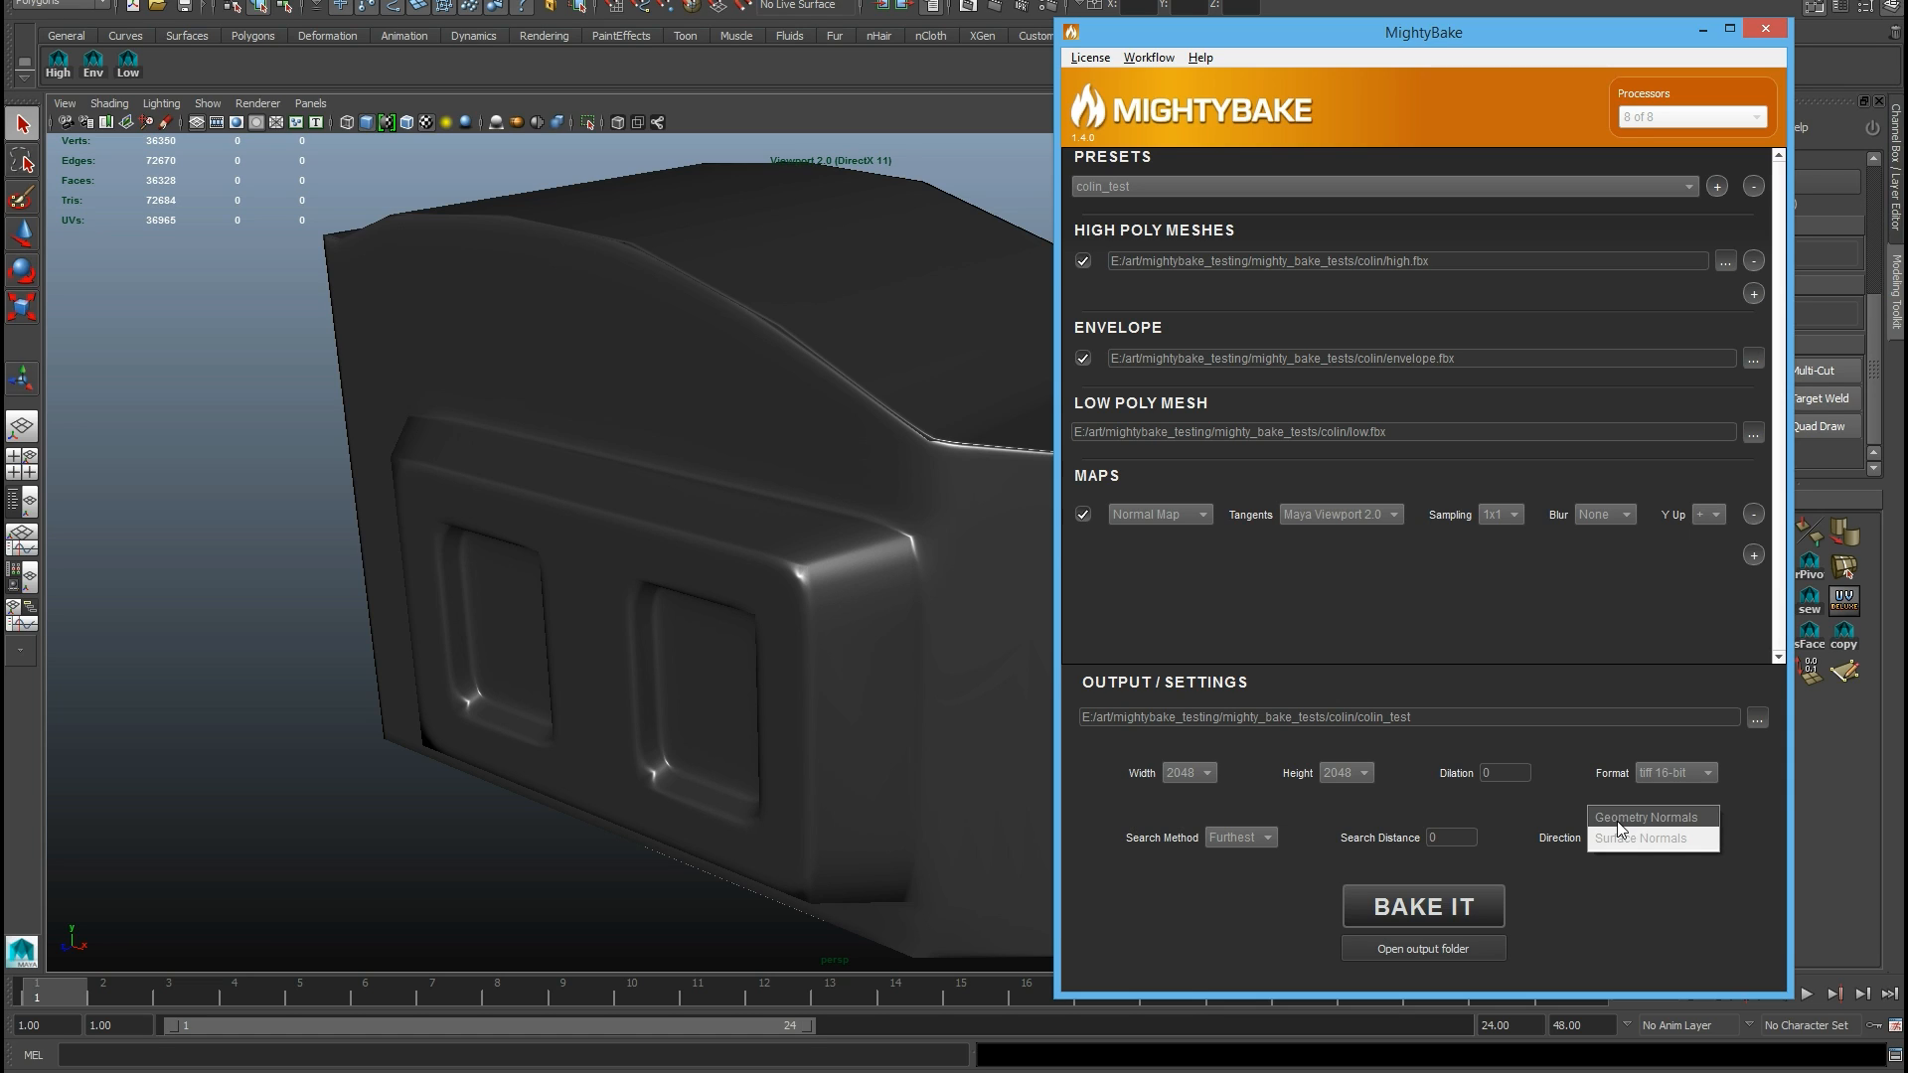
click(1619, 821)
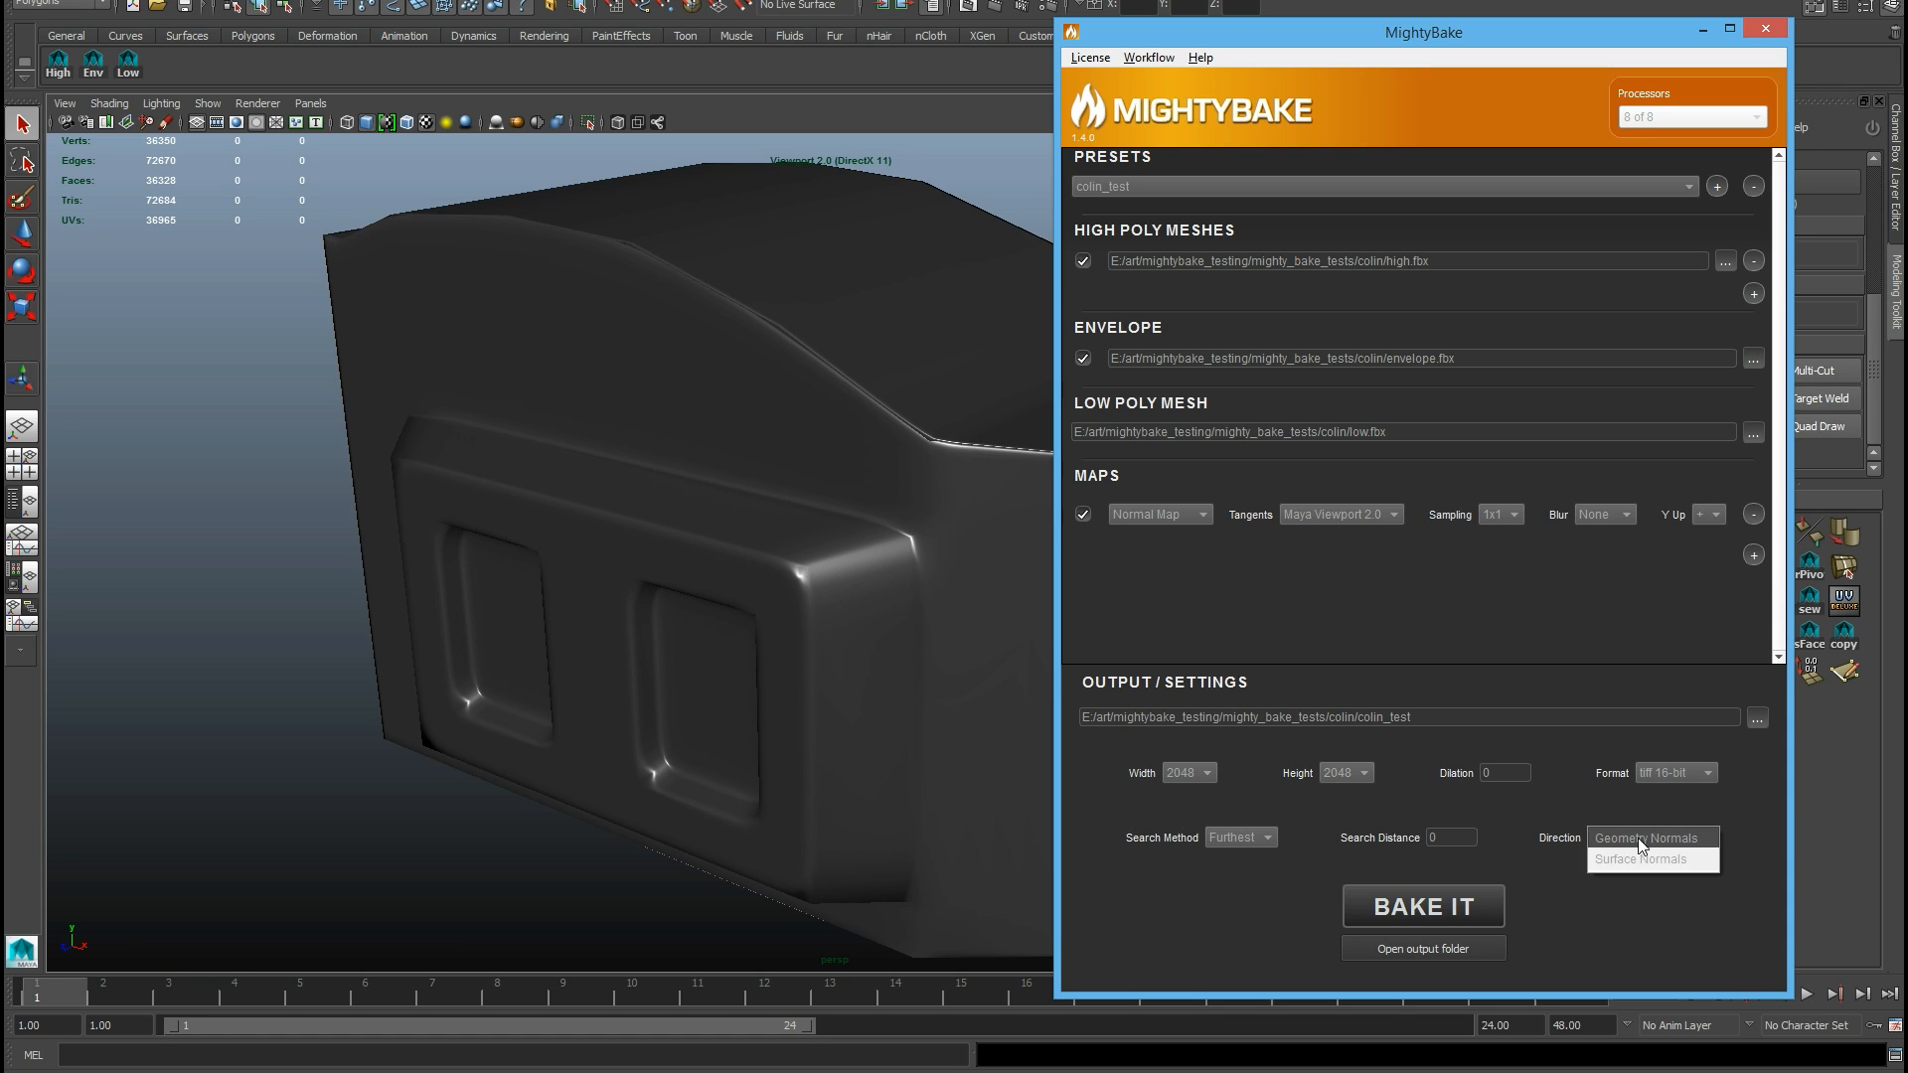
click(1412, 911)
Step: Inspect the new bake in Maya along the curved upper edge and front panel, and close MightyBake's bake results
scroll(1063, 582, up, 8)
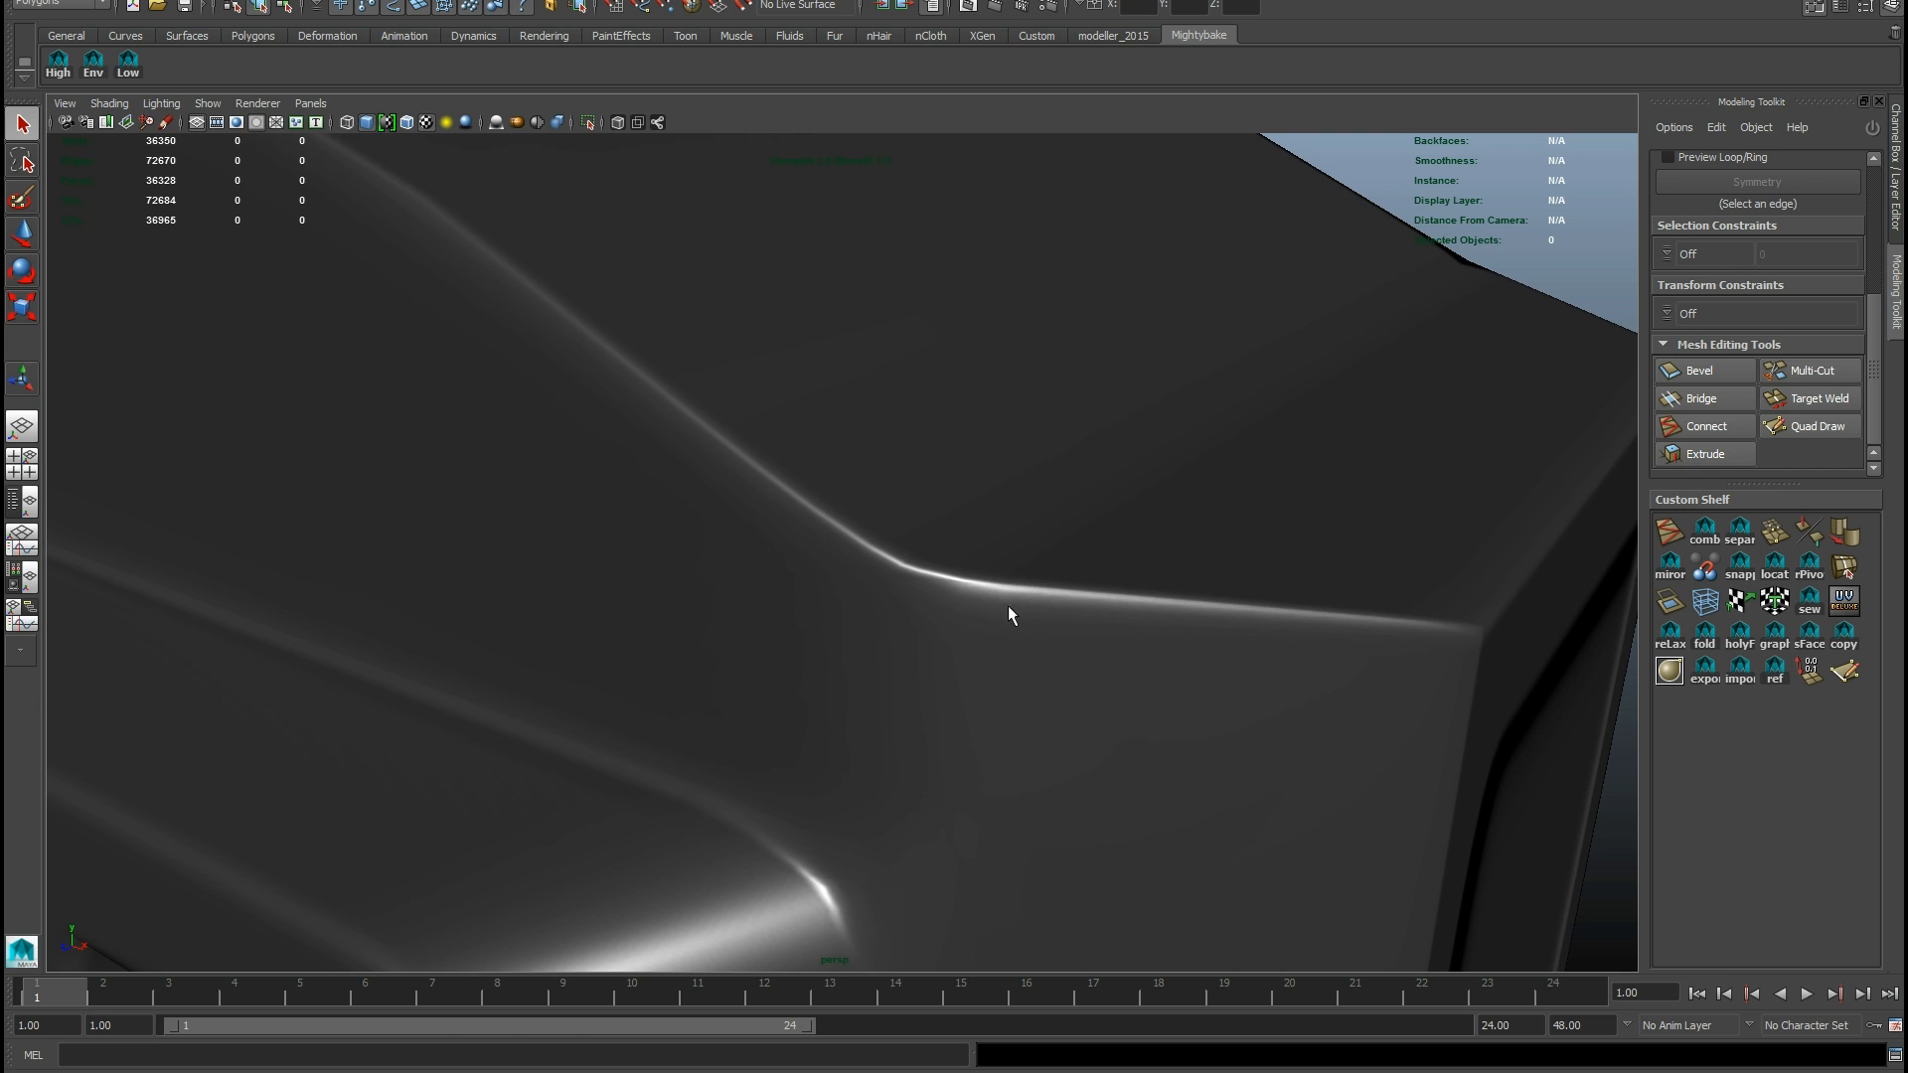
scroll(766, 588, down, 10)
alt+drag(766, 587, 750, 532)
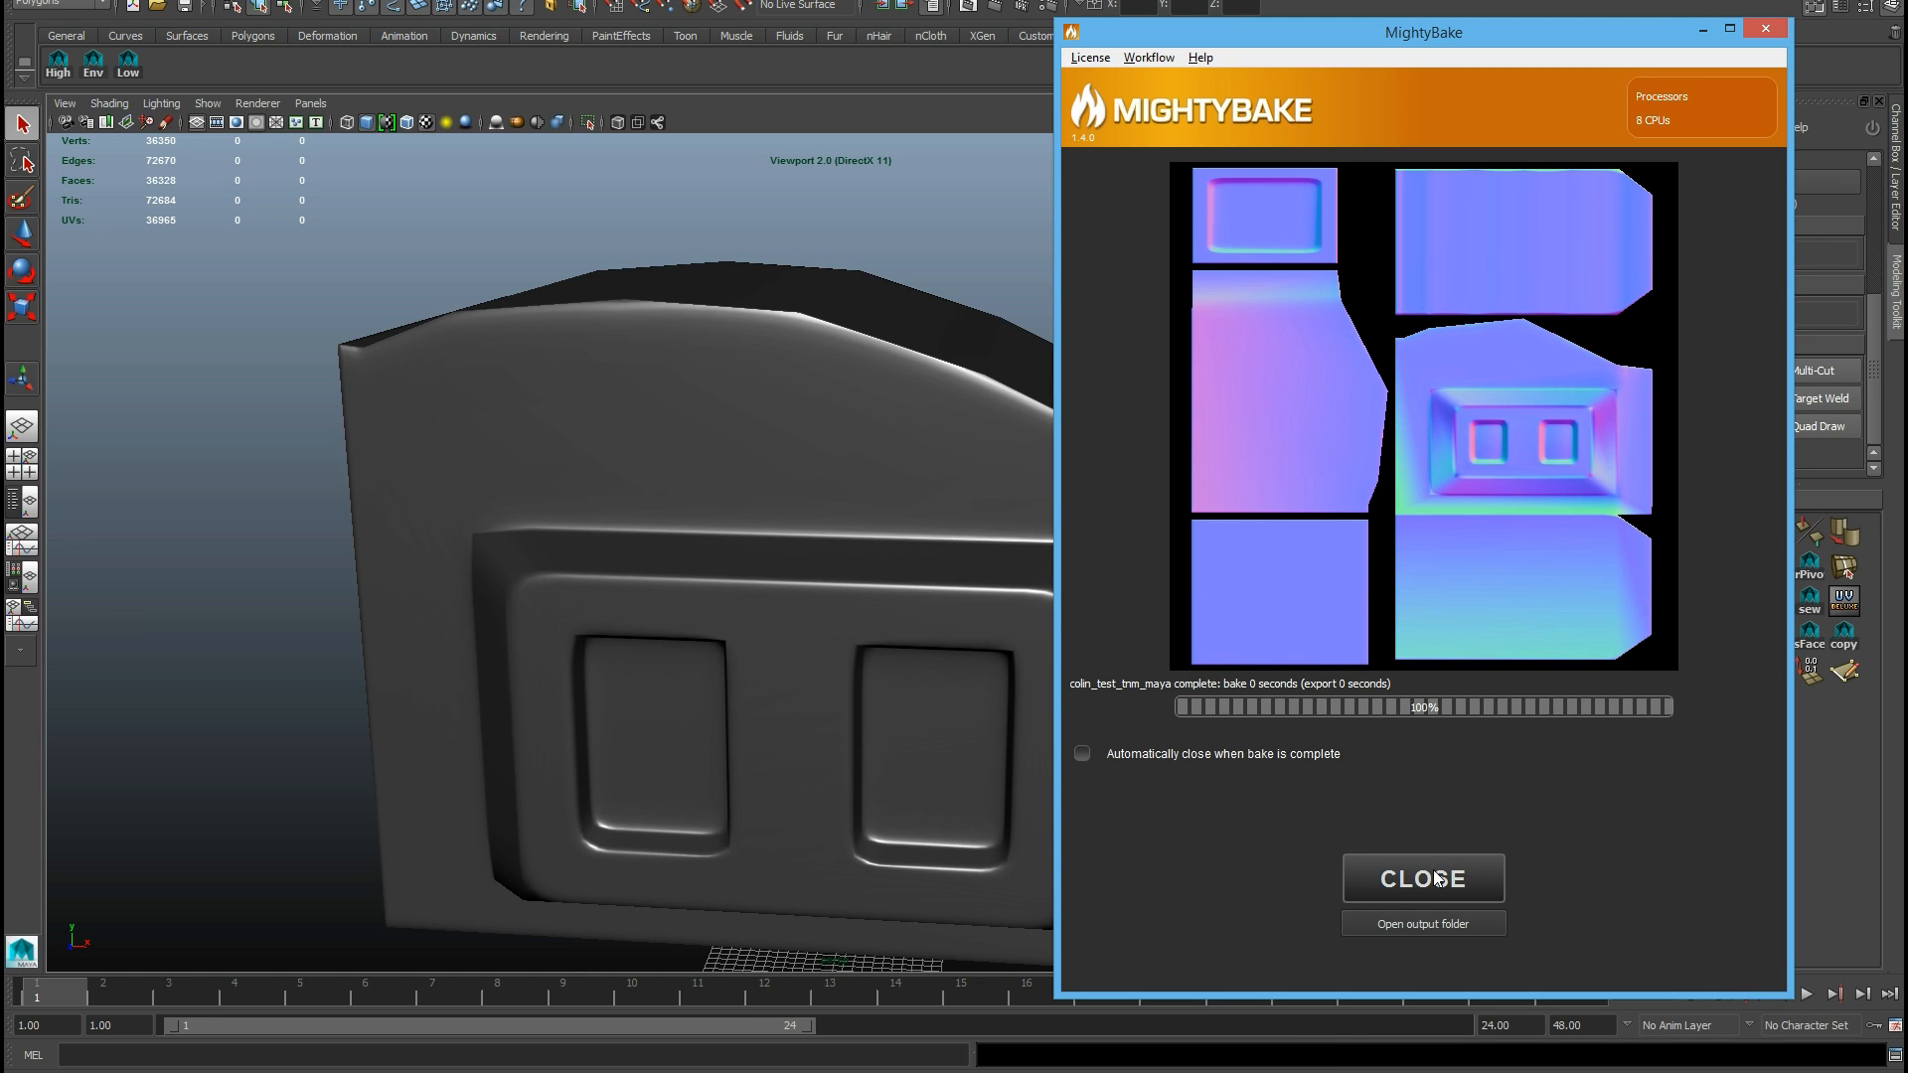
click(1431, 878)
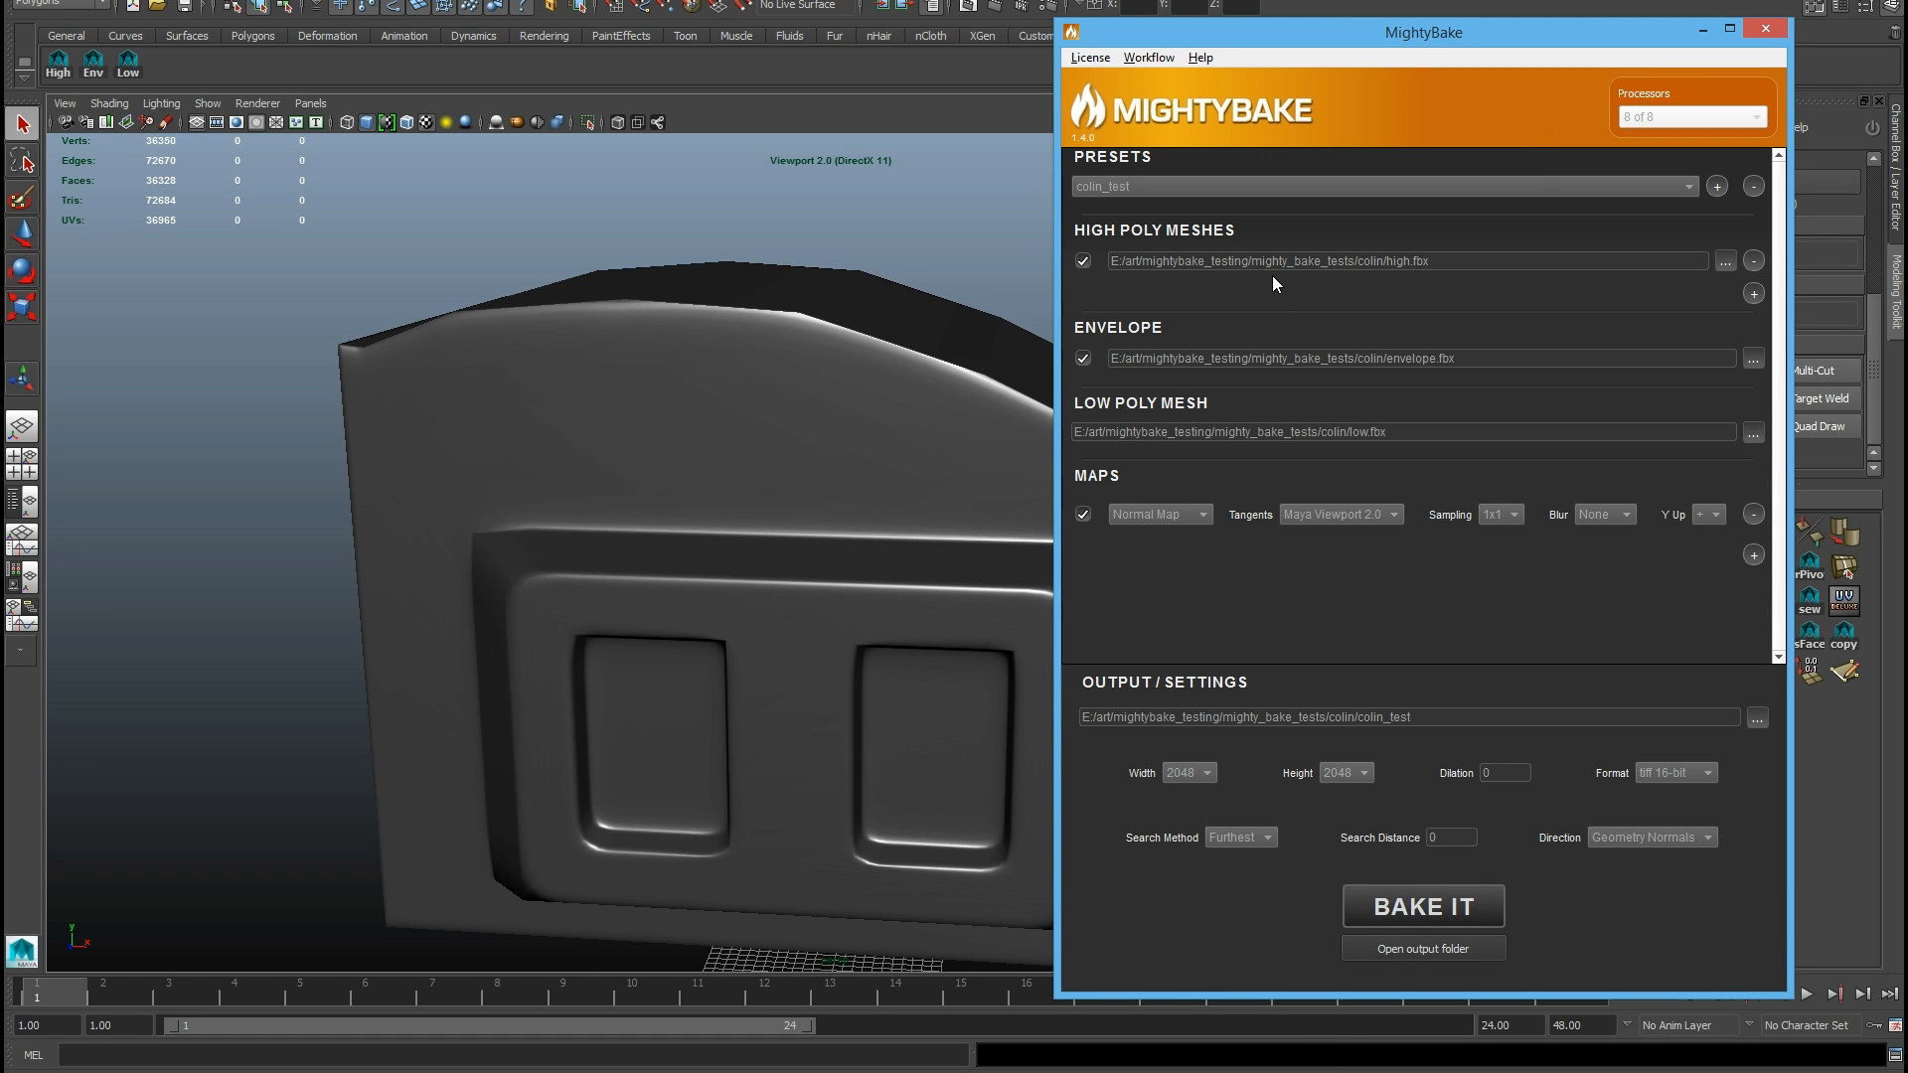
Step: Review MightyBake's Processors options, including GPU (Beta), and keep 8 of 8
click(1647, 117)
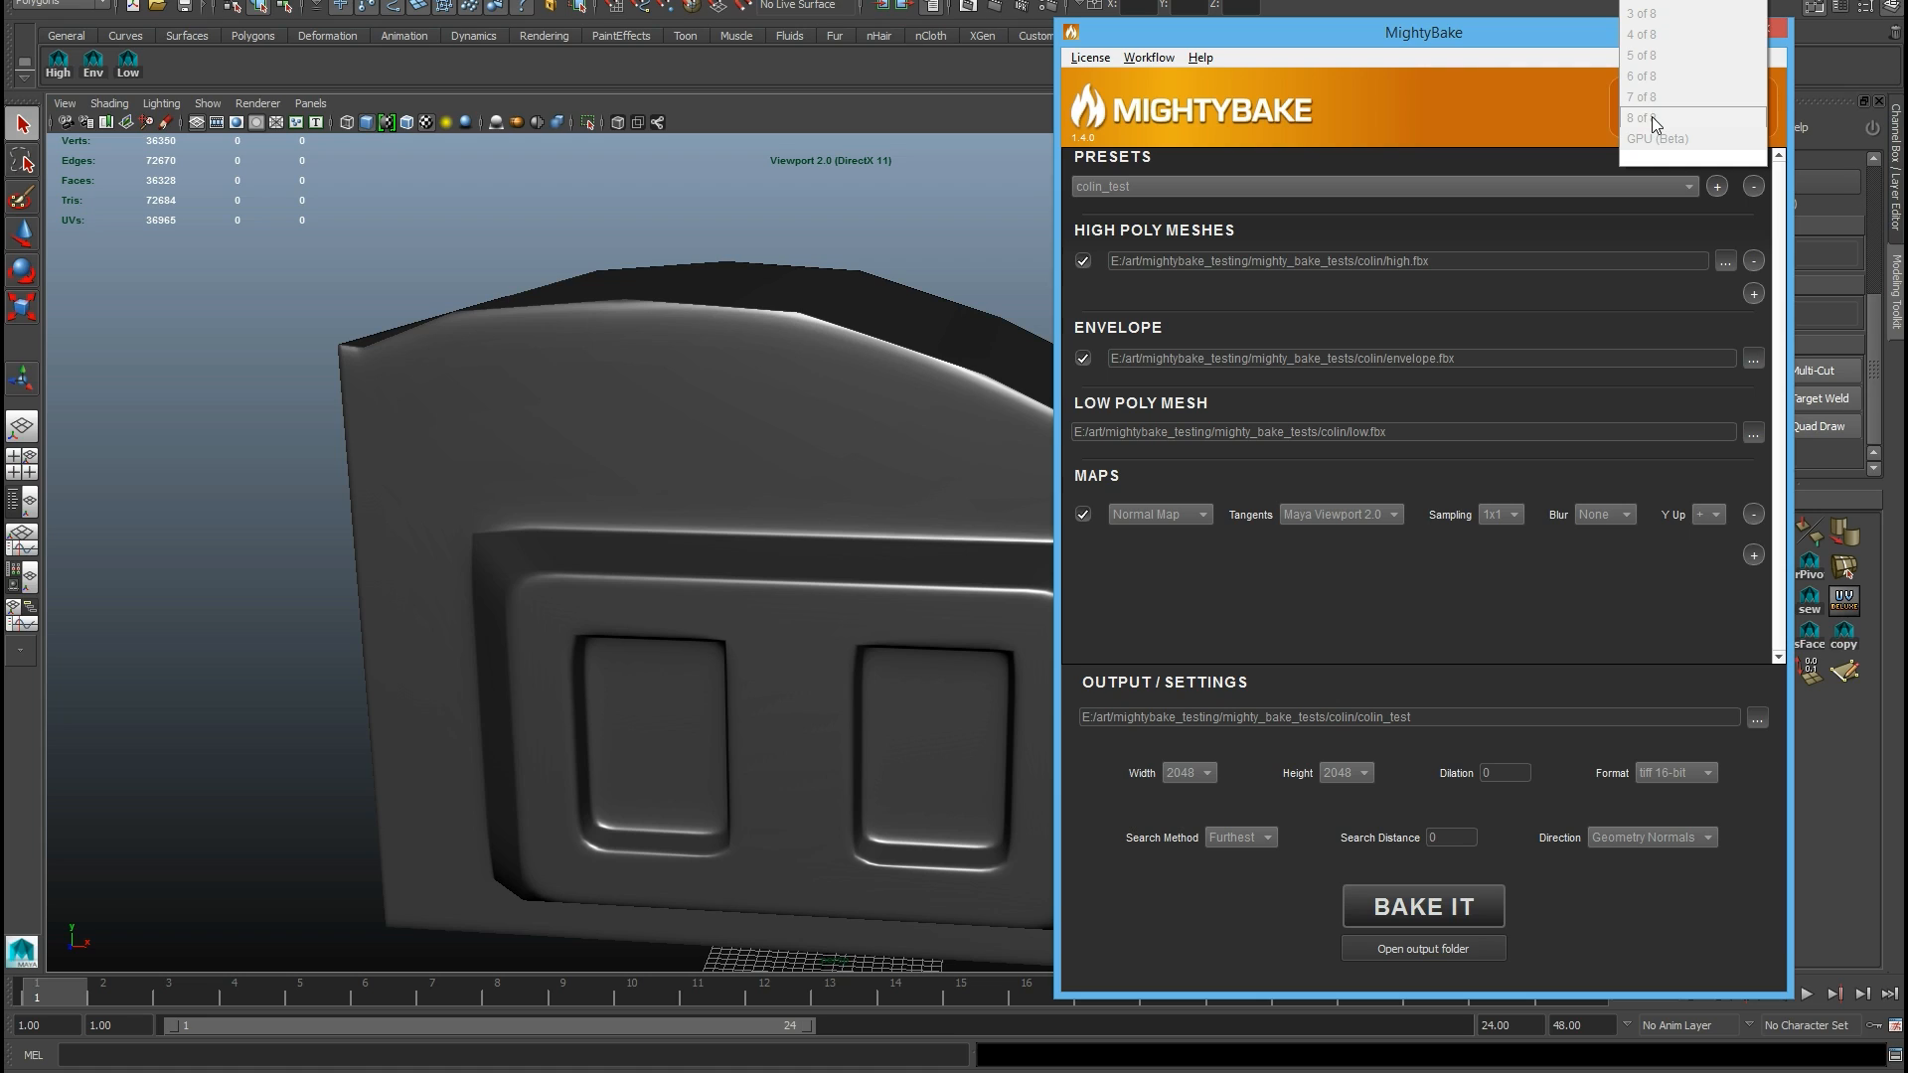
click(1652, 116)
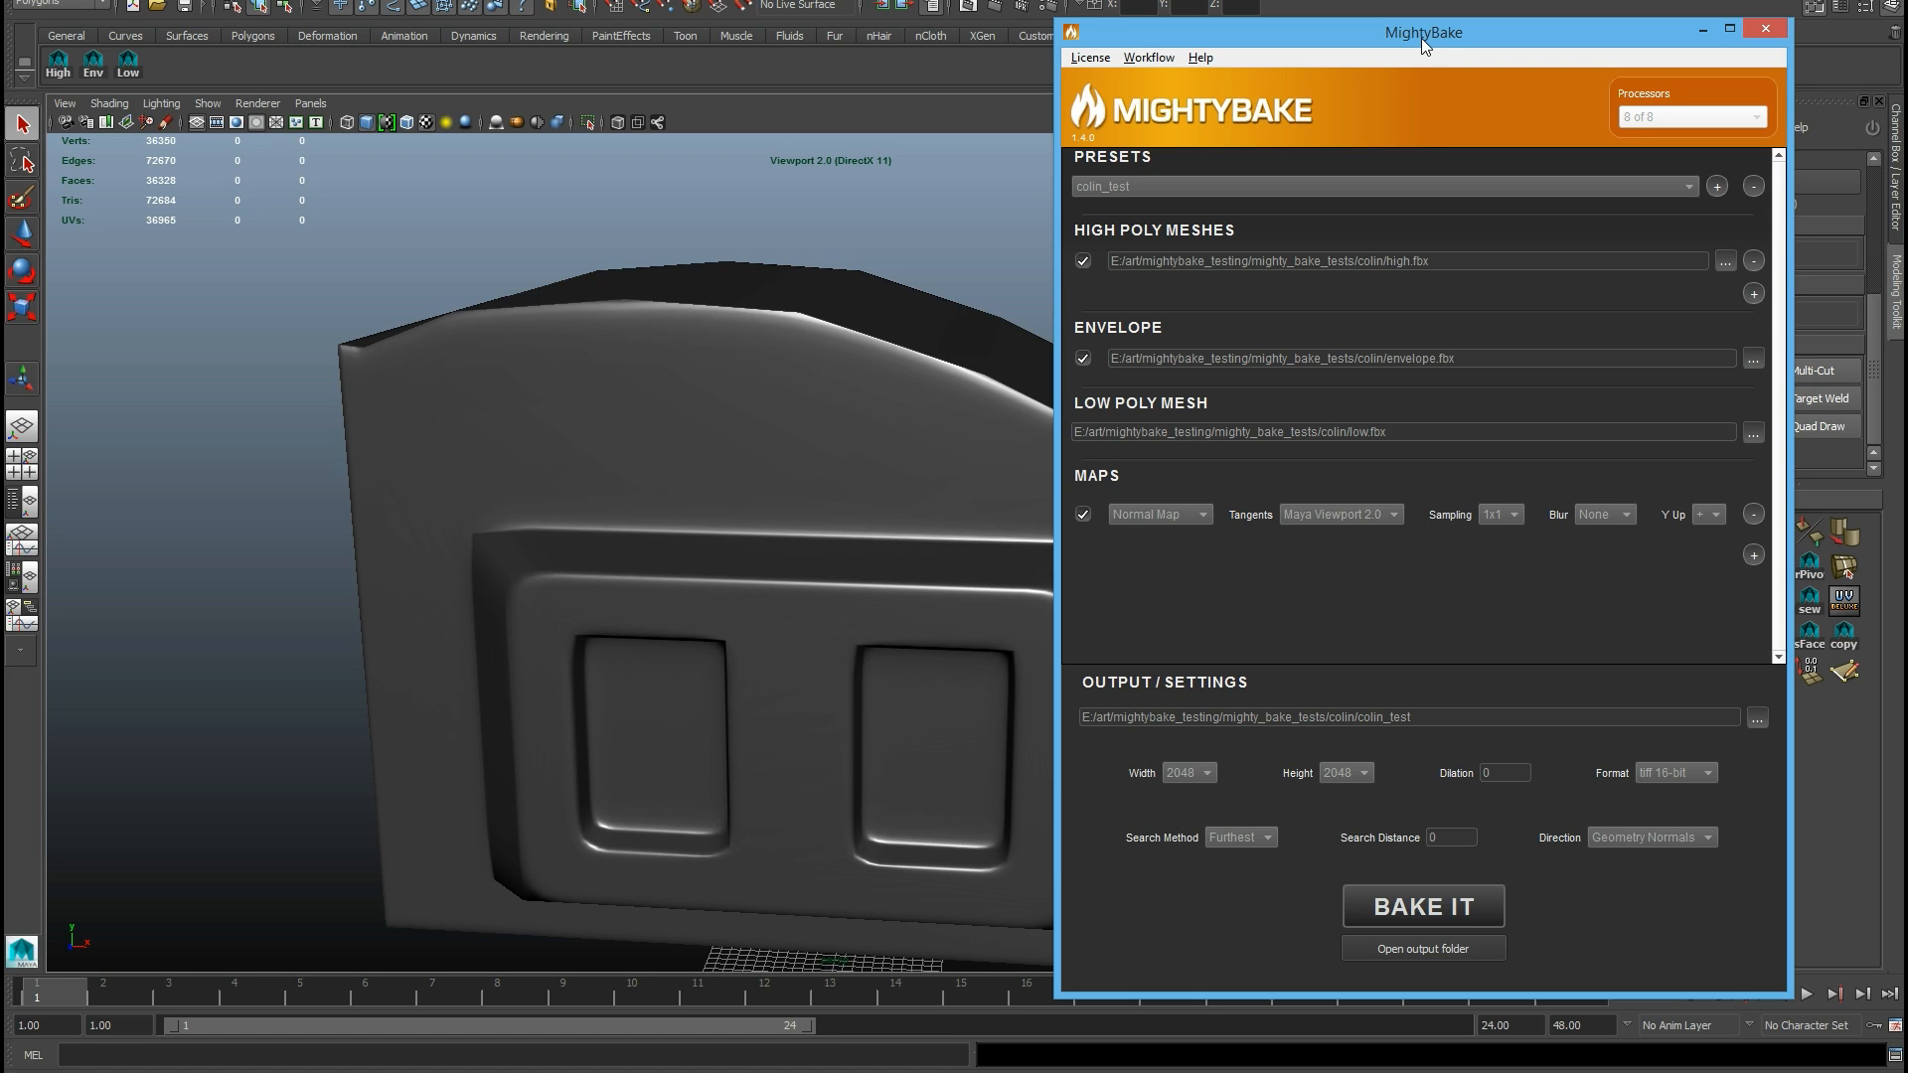
click(1670, 117)
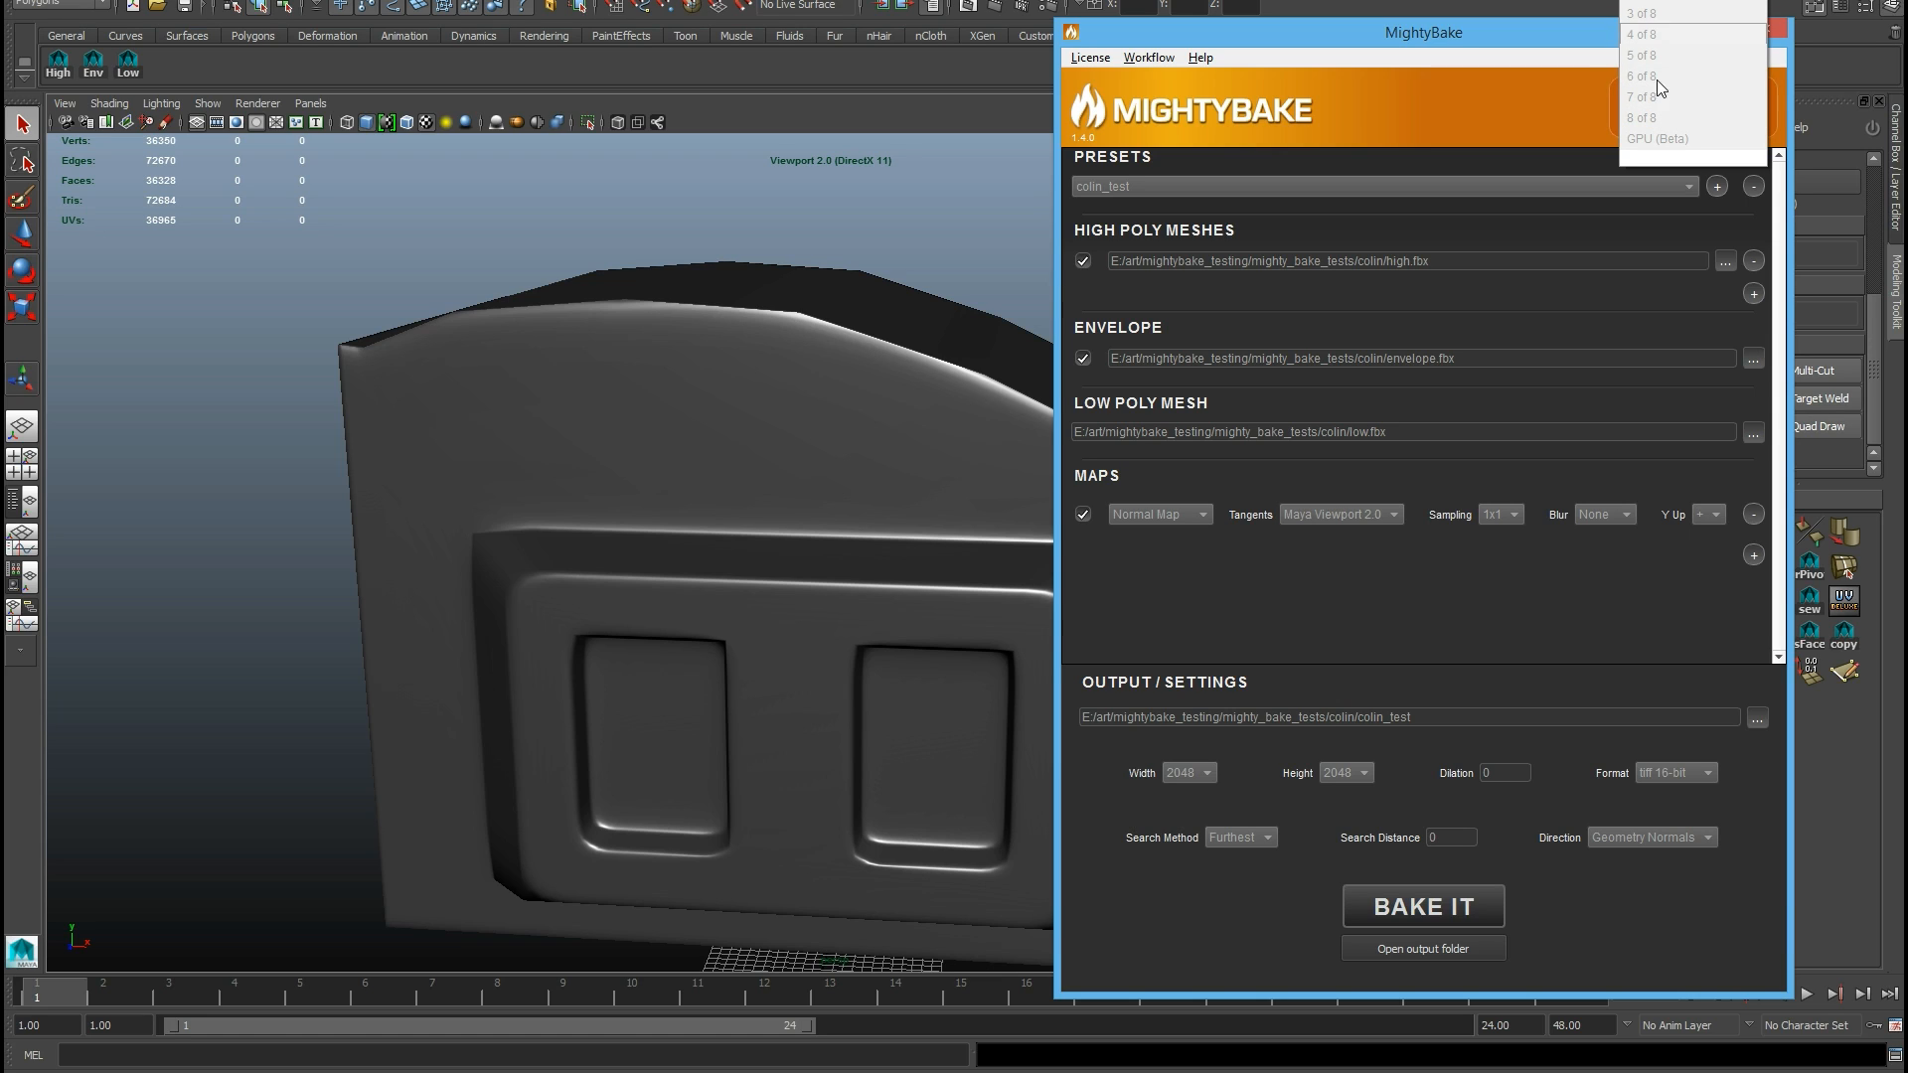
click(1649, 117)
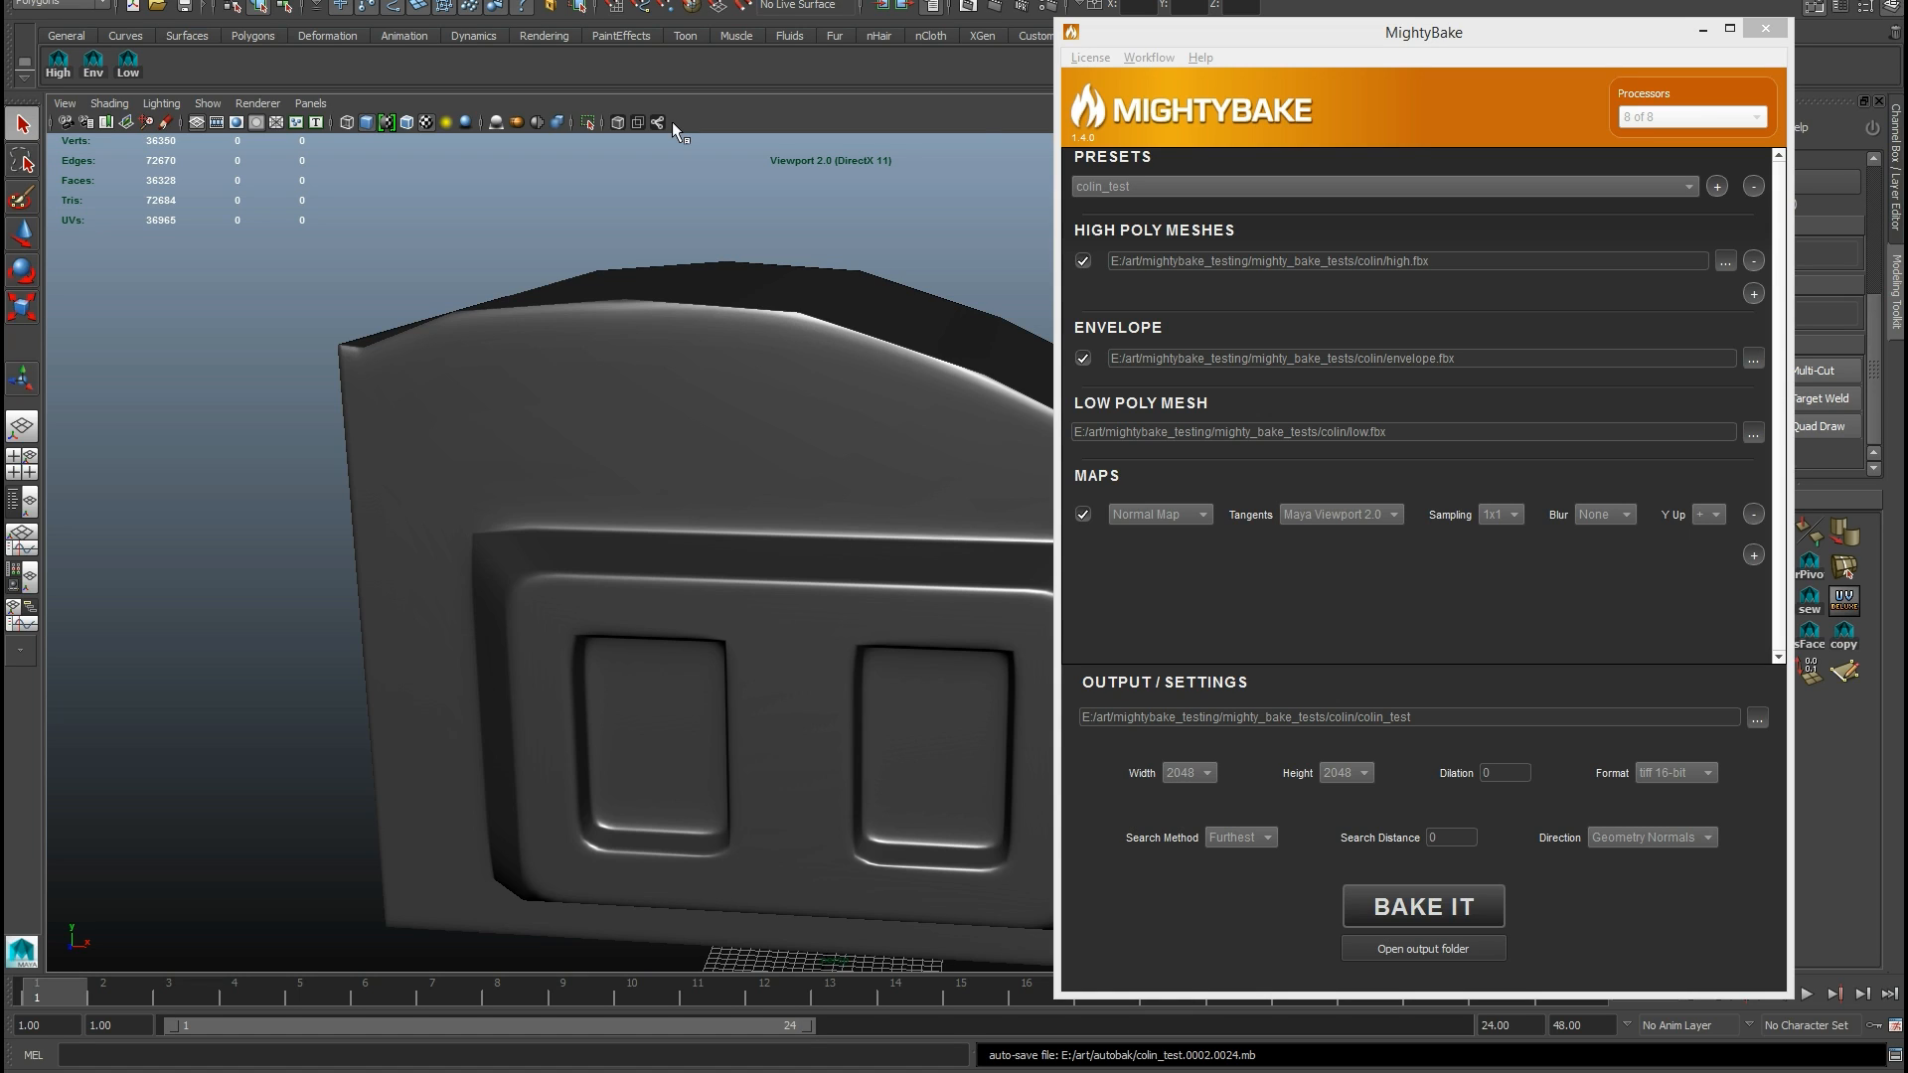
Step: Install MightyBake's workflow shelf for Maya 2014
click(1368, 32)
click(1154, 59)
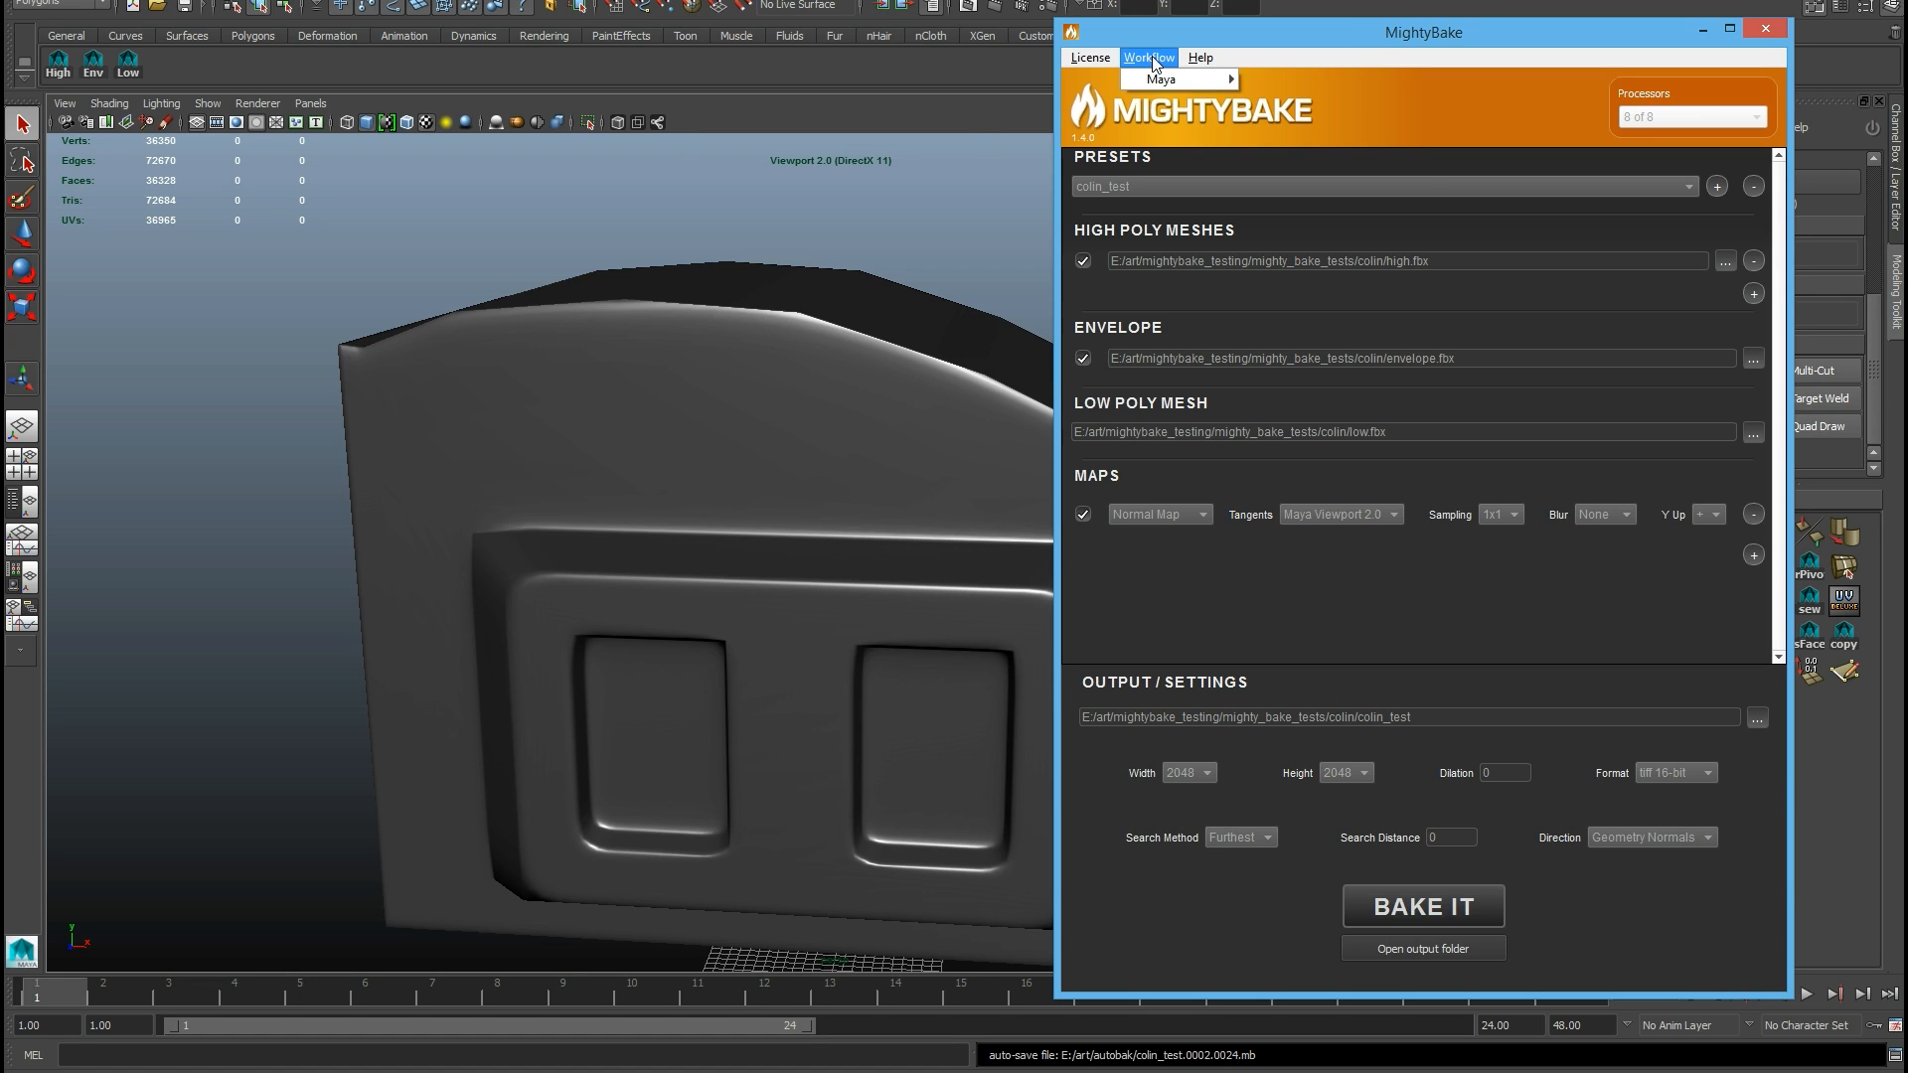
mouse_move(1153, 76)
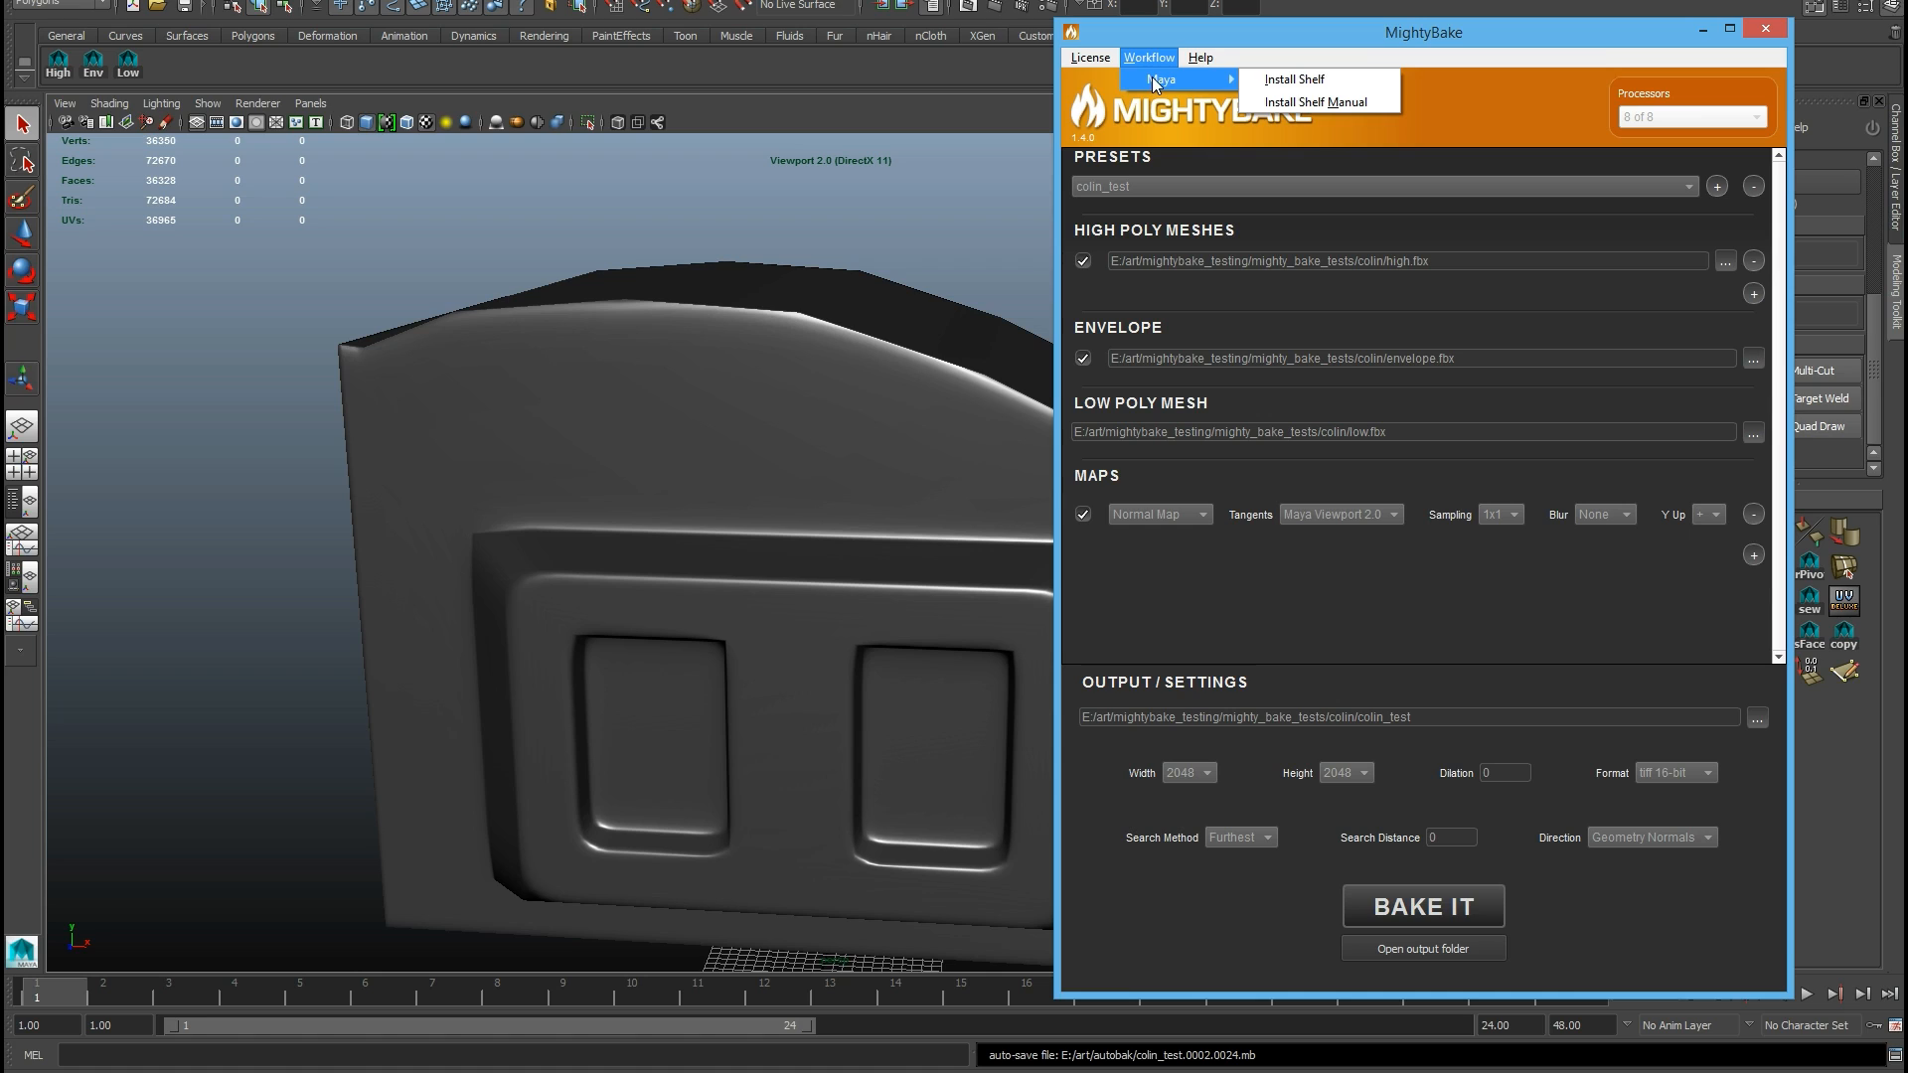
click(1292, 80)
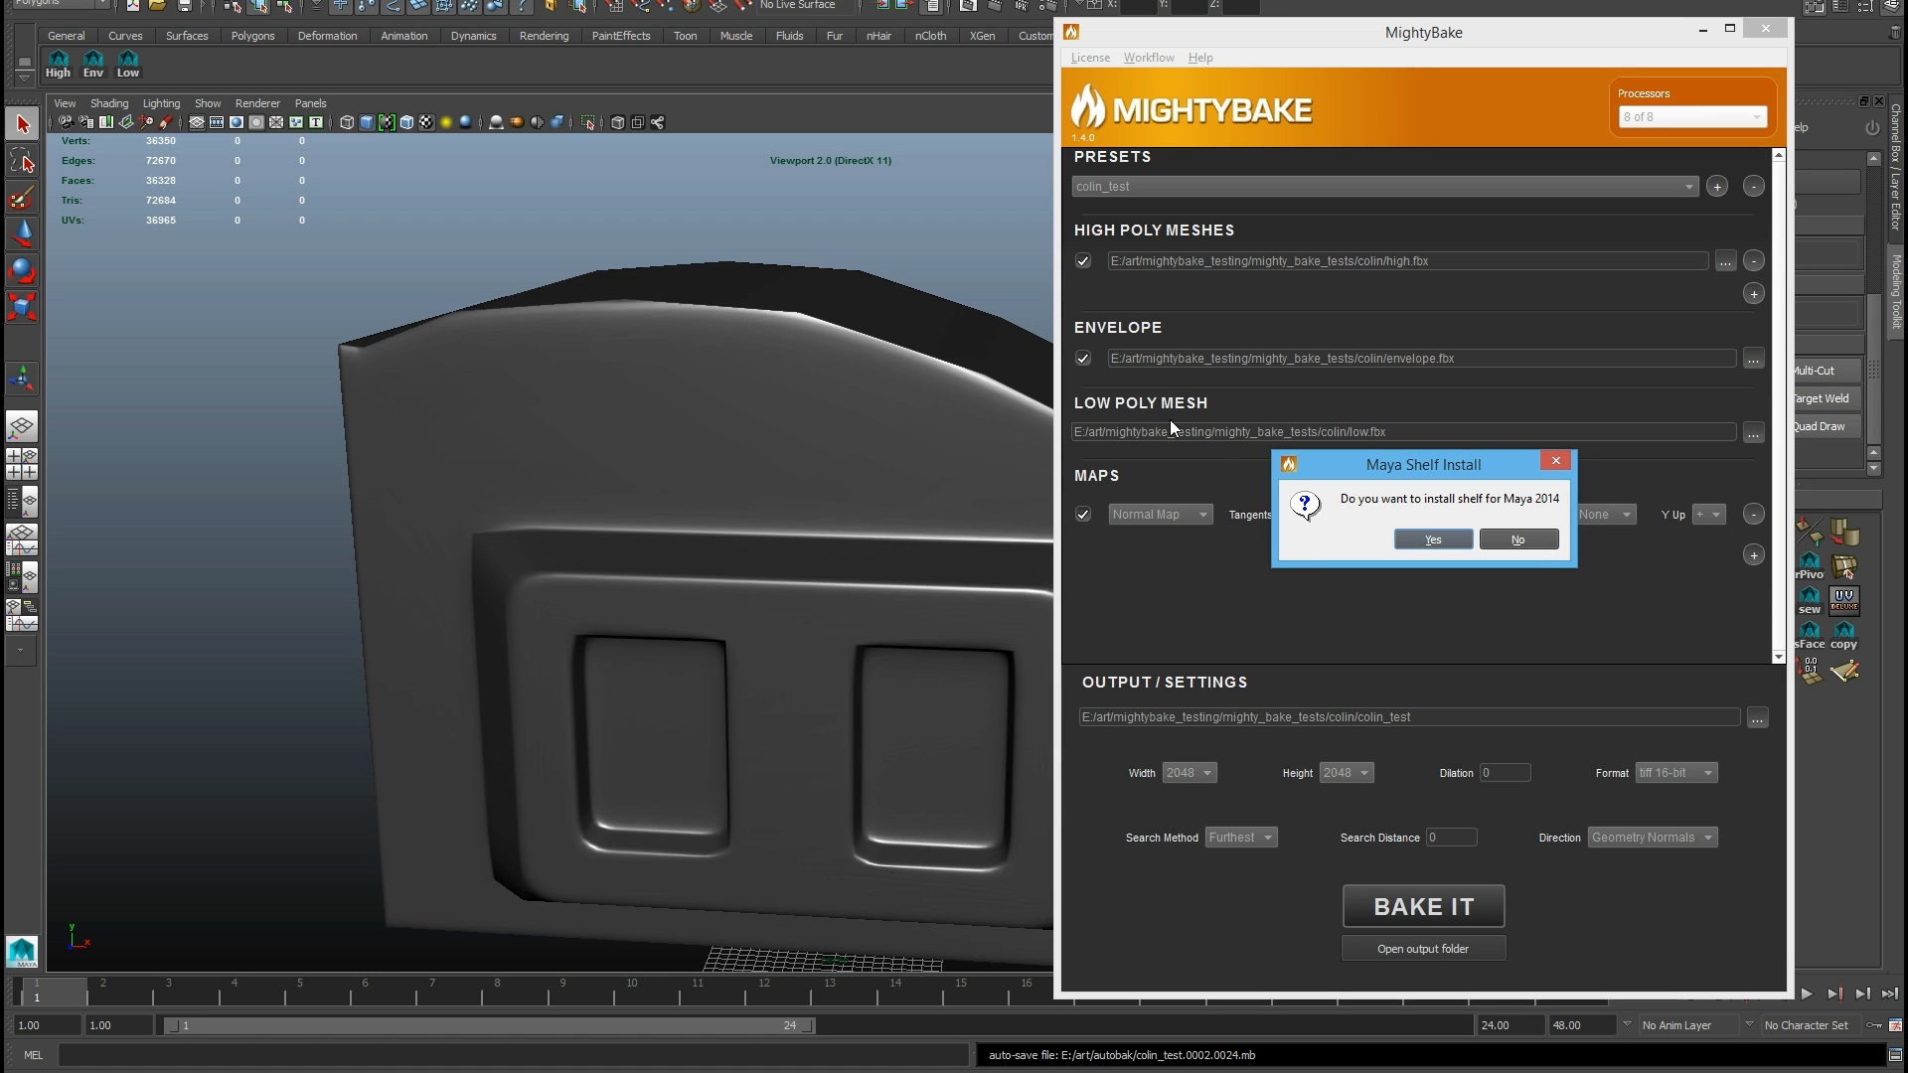
click(1427, 536)
click(1435, 540)
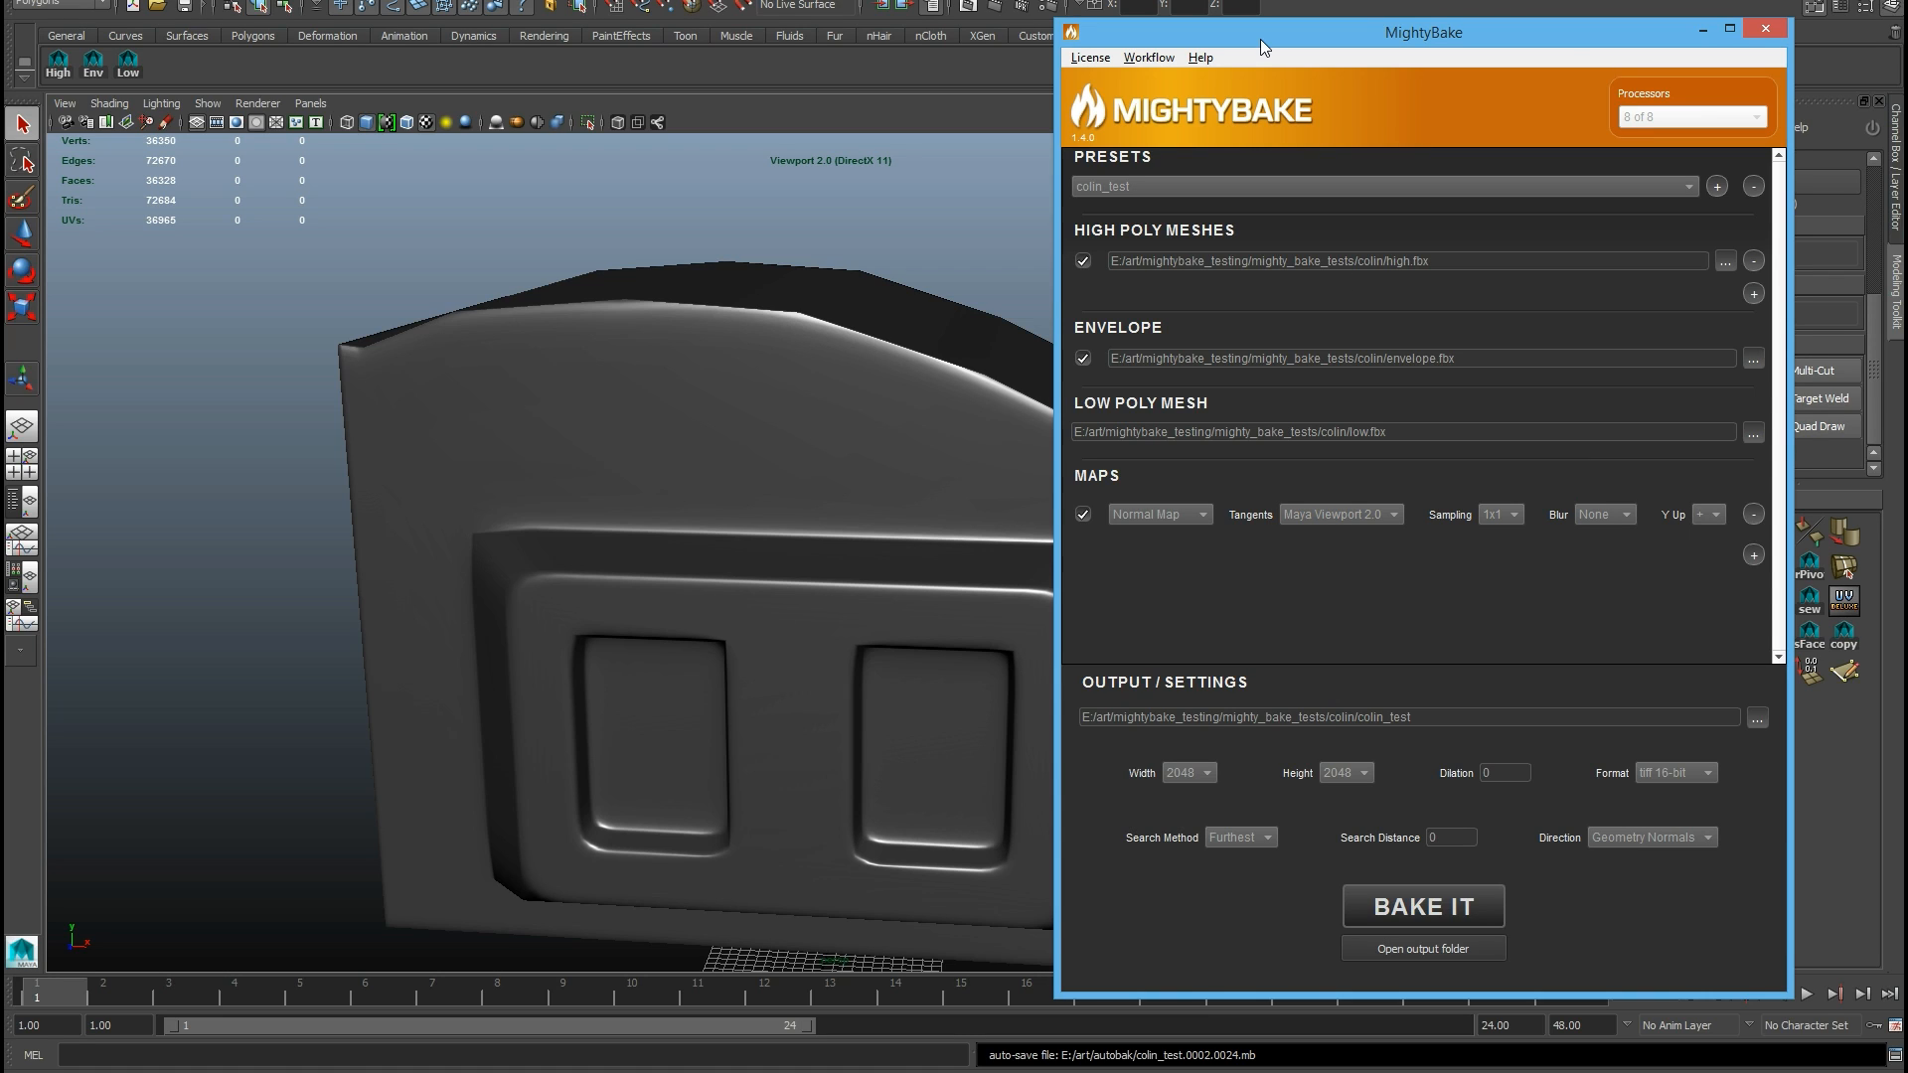
Step: Switch to Maya, select the low-poly model and examine its shading from the front and from below
click(730, 188)
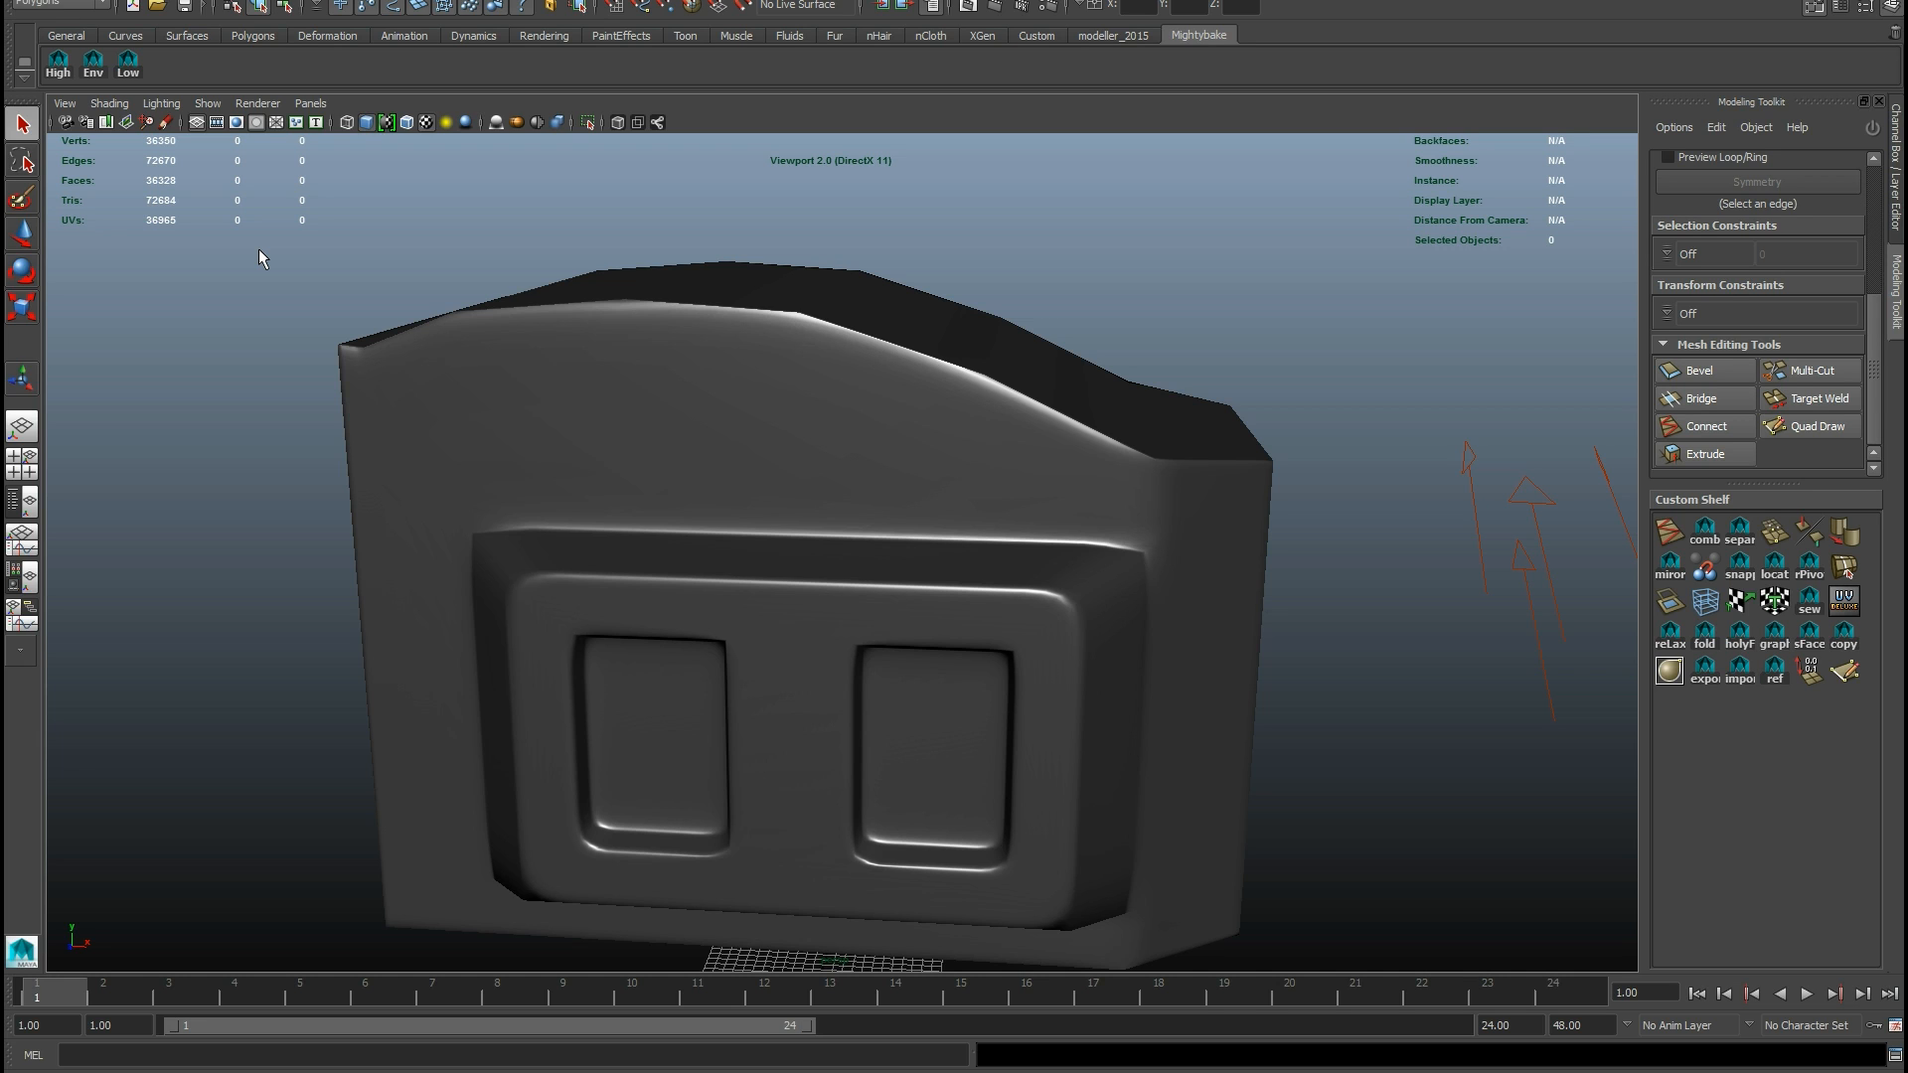
click(604, 422)
key(1)
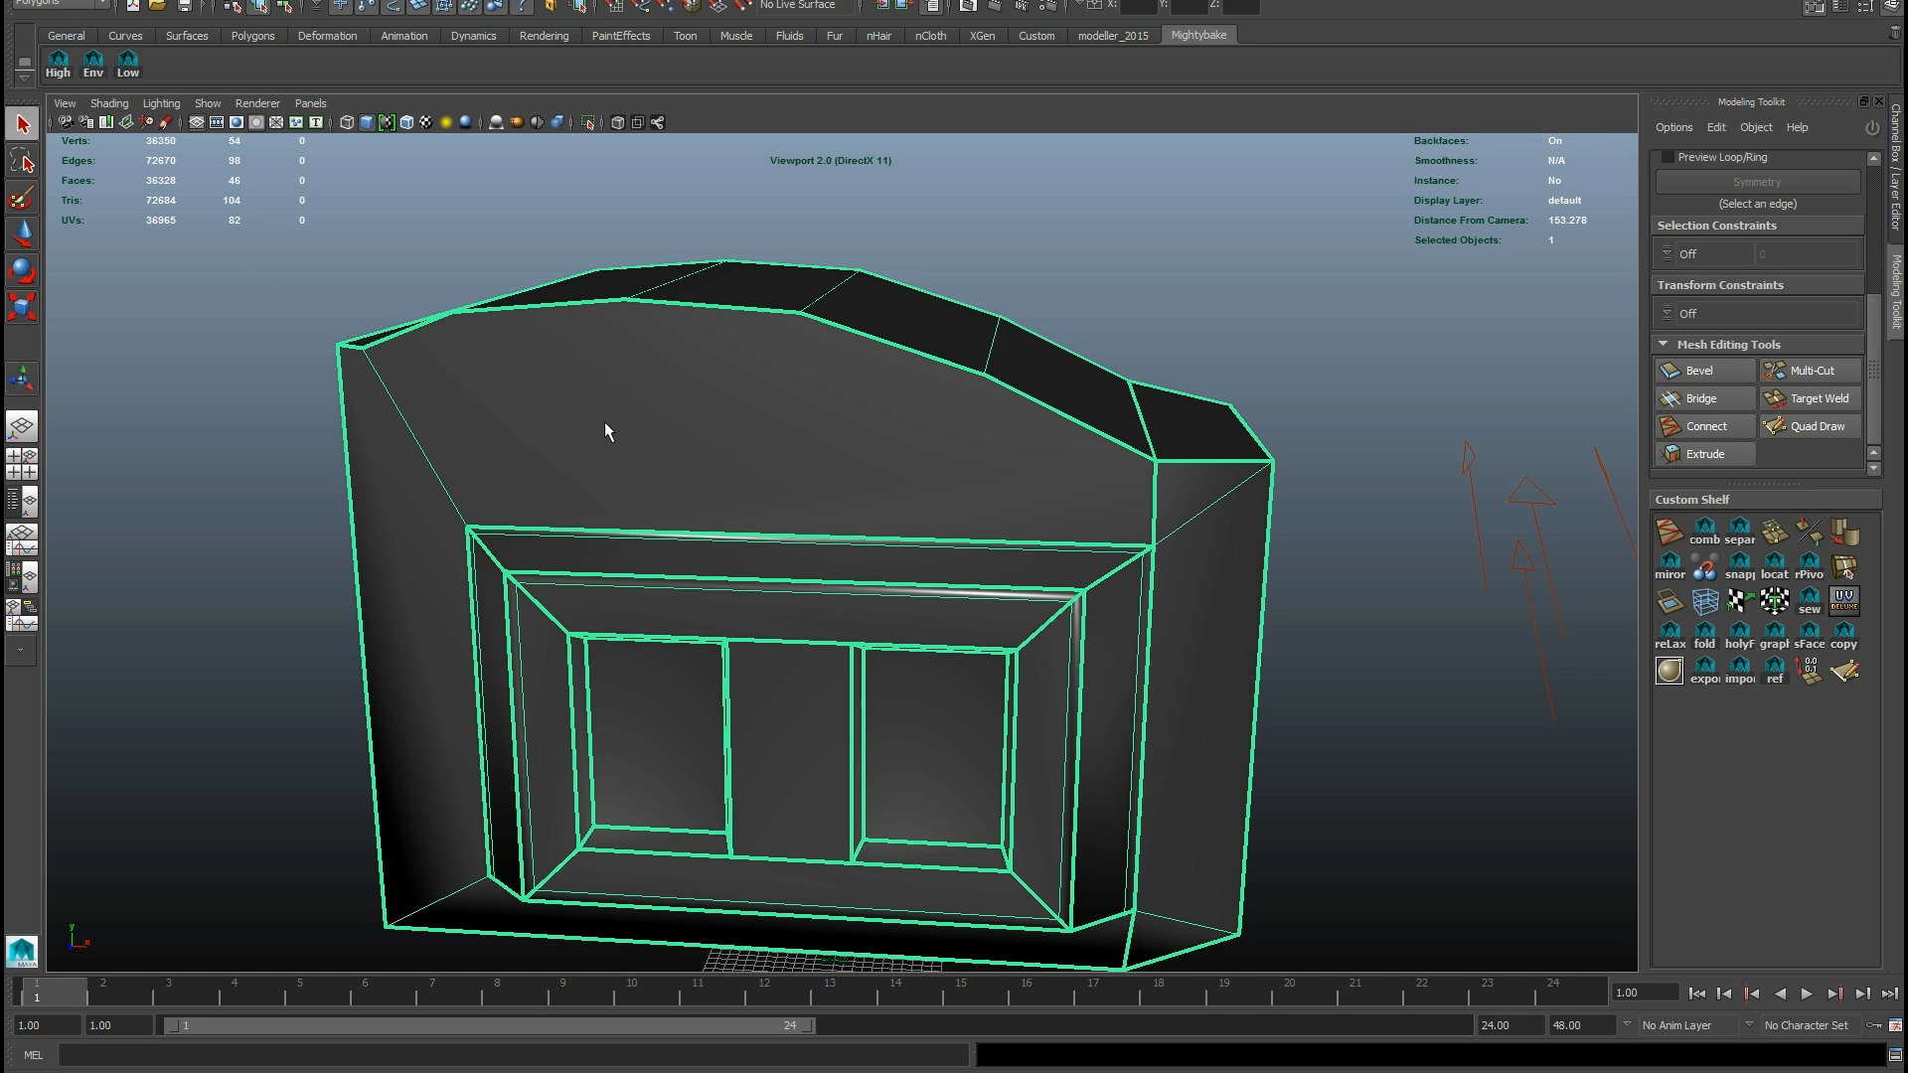
alt+drag(353, 472, 1182, 661)
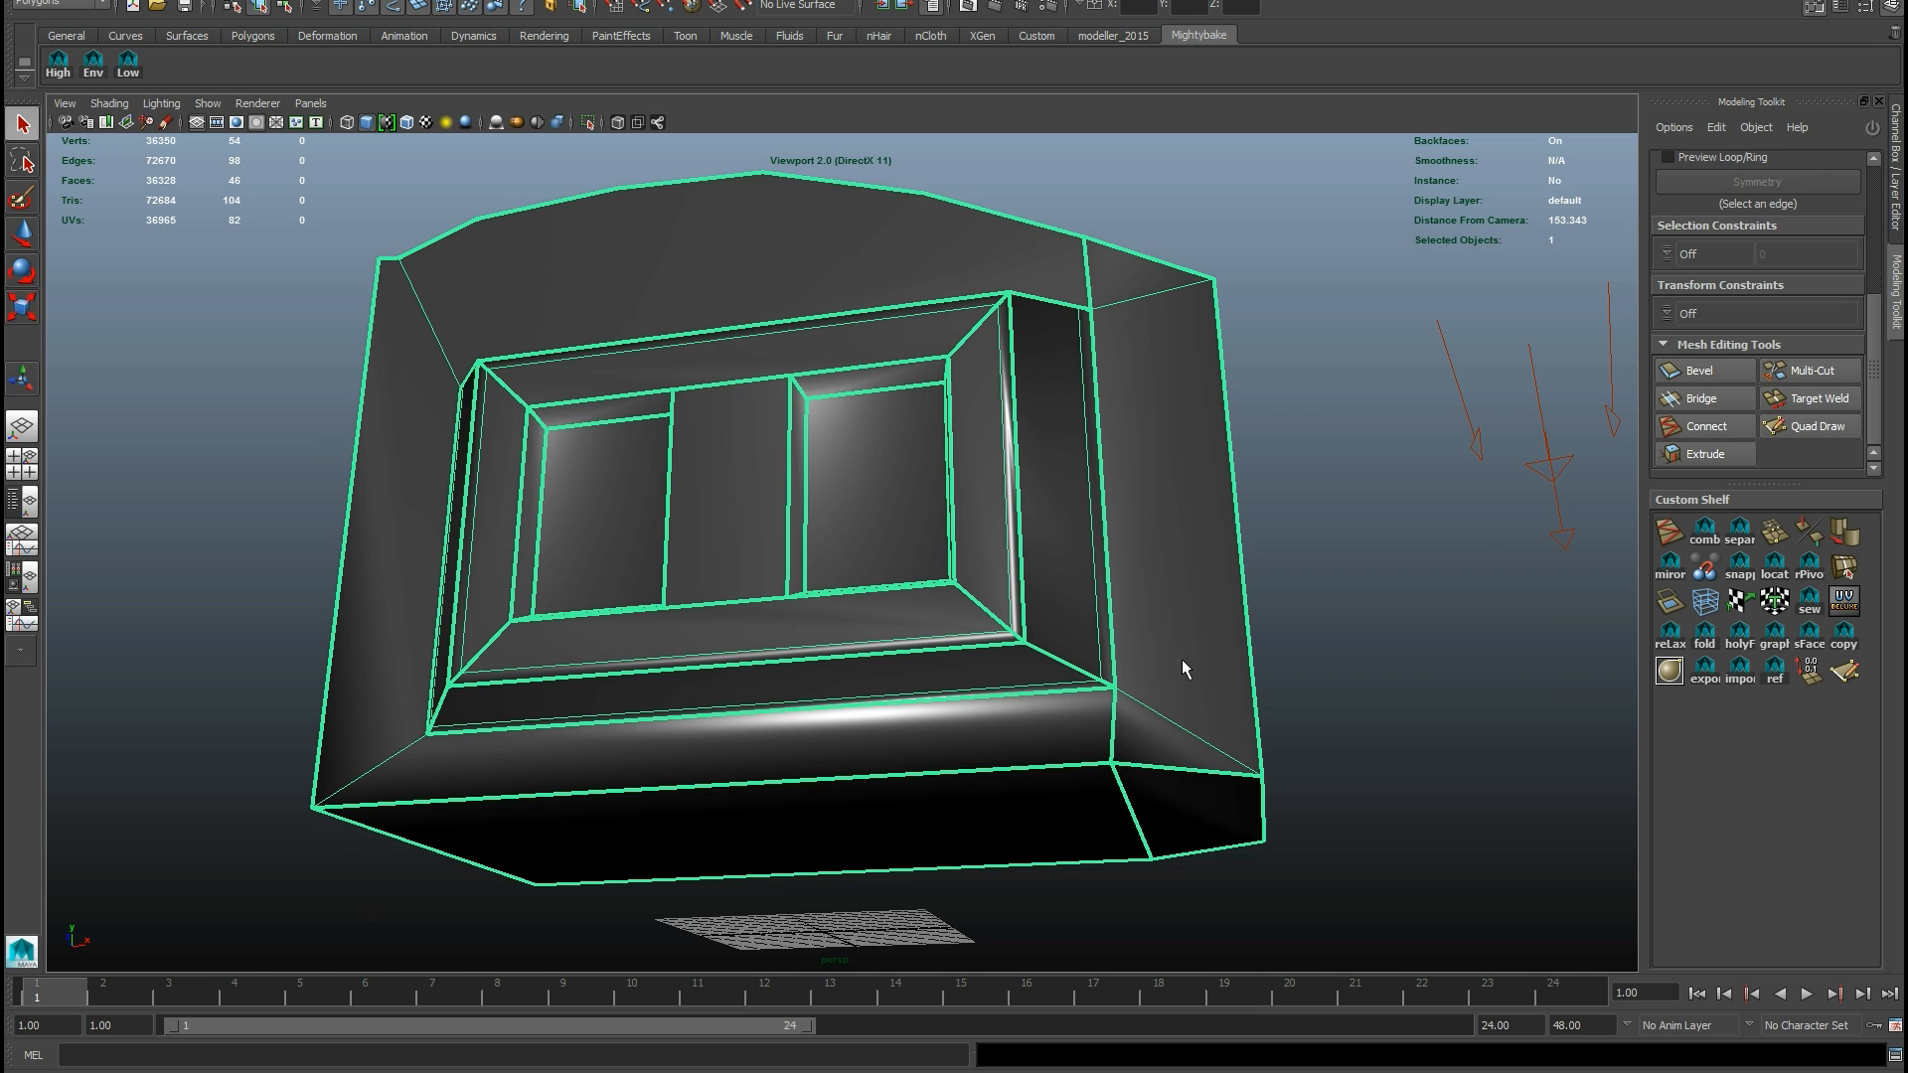
click(1670, 682)
click(1358, 457)
Step: Examine the unselected low-poly model's shading around its sides, top and back
alt+drag(1016, 470, 1133, 446)
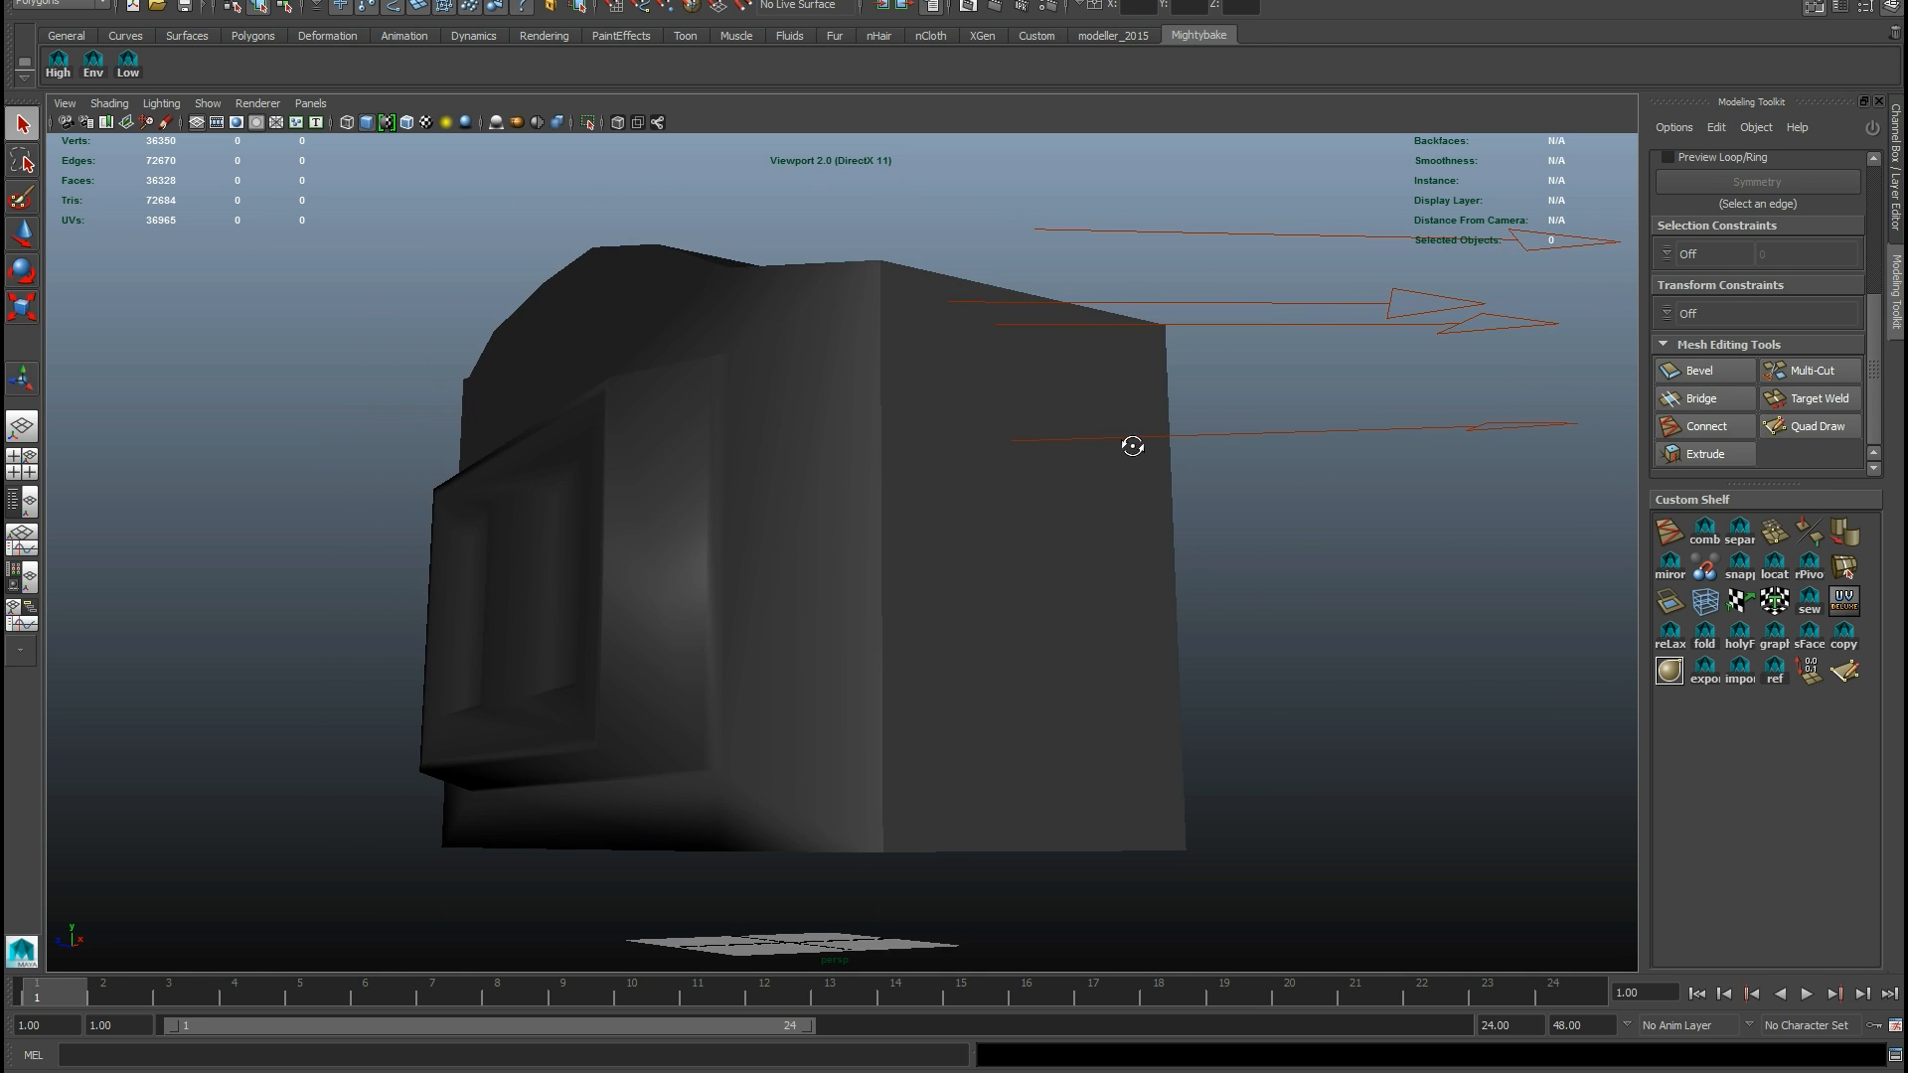
scroll(1010, 428, down, 3)
alt+drag(1010, 430, 1044, 388)
scroll(1030, 451, up, 1)
click(1030, 452)
alt+drag(925, 461, 647, 209)
mouse_move(822, 392)
alt+mouse_down()
mouse_move(760, 378)
mouse_move(803, 411)
mouse_move(908, 431)
mouse_move(915, 409)
mouse_move(817, 396)
alt+mouse_up()
click(1358, 440)
alt+drag(1358, 440, 1382, 636)
alt+drag(894, 457, 1016, 402)
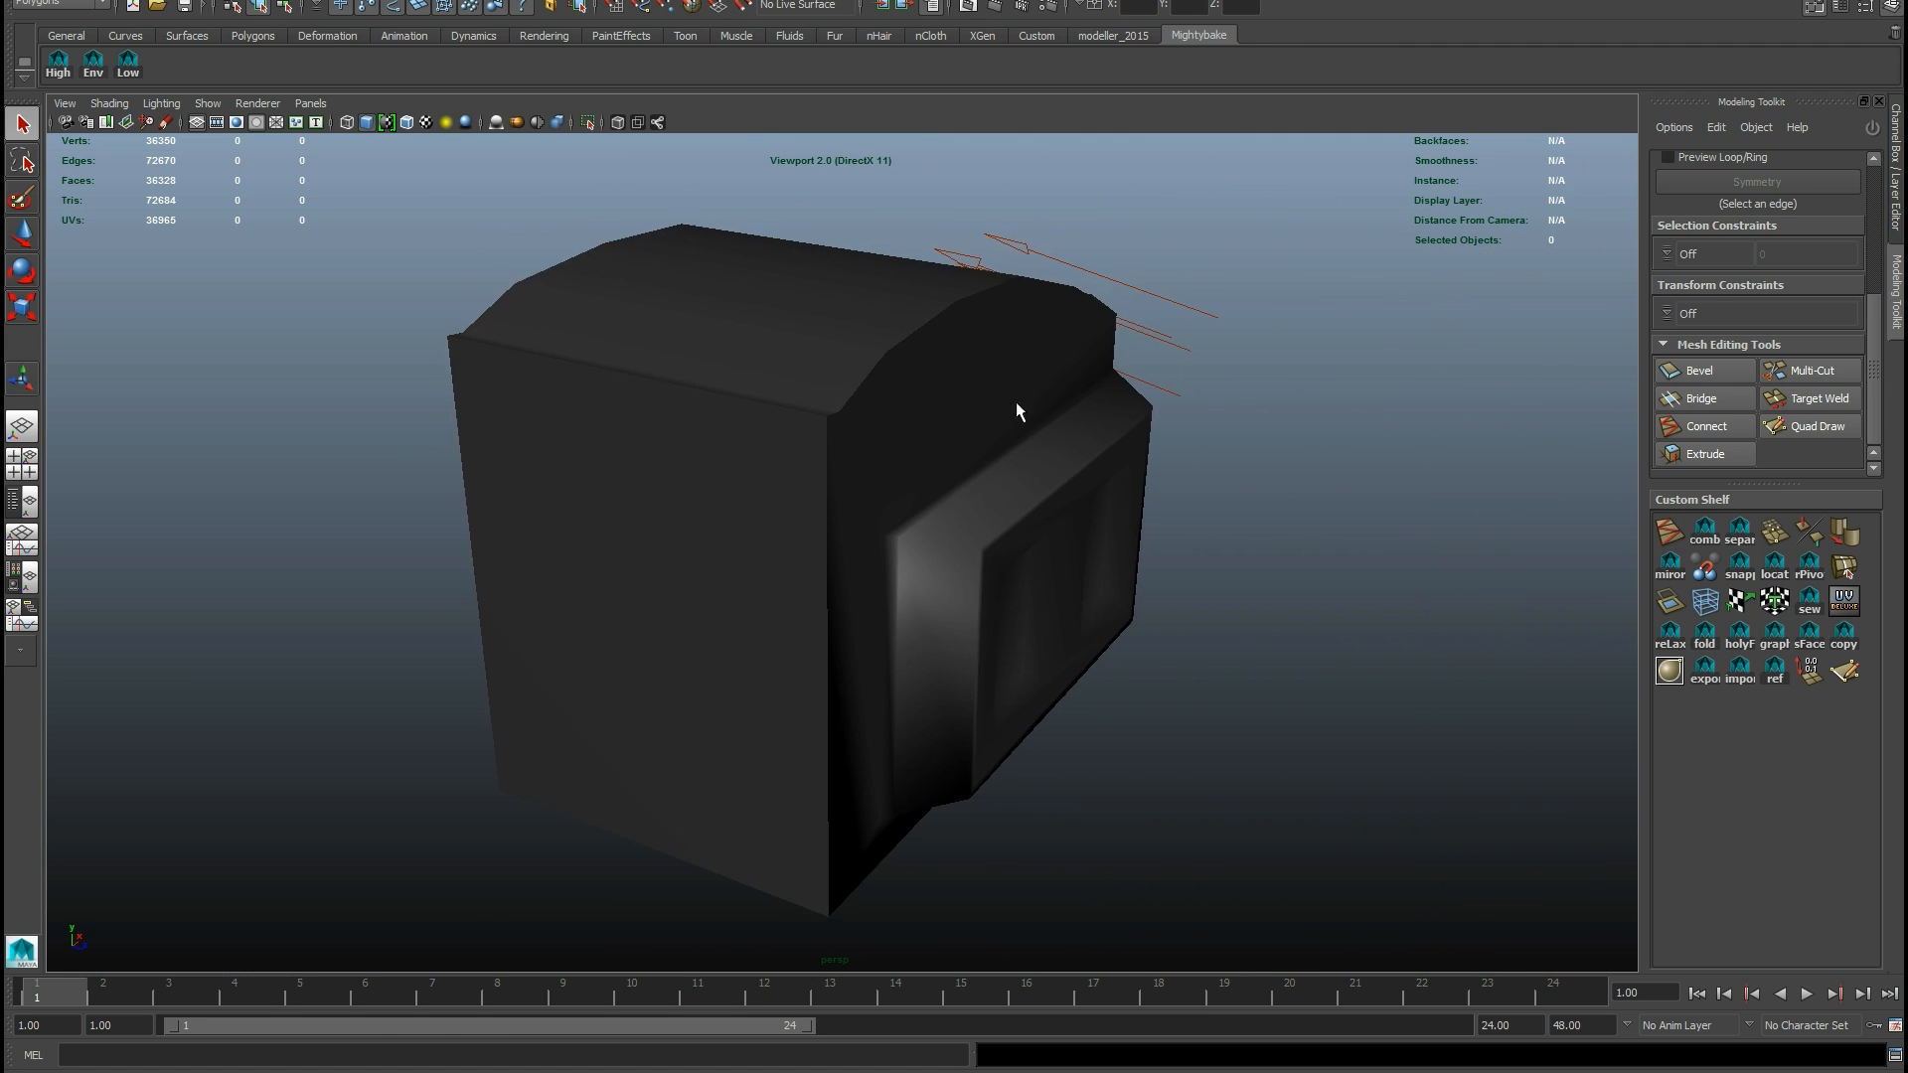
scroll(1016, 402, down, 4)
alt+drag(845, 427, 1004, 420)
Step: Select the low-poly model and inspect its wireframe across the front panel and corner, clearing the selection at the end
click(838, 439)
alt+drag(567, 382, 920, 368)
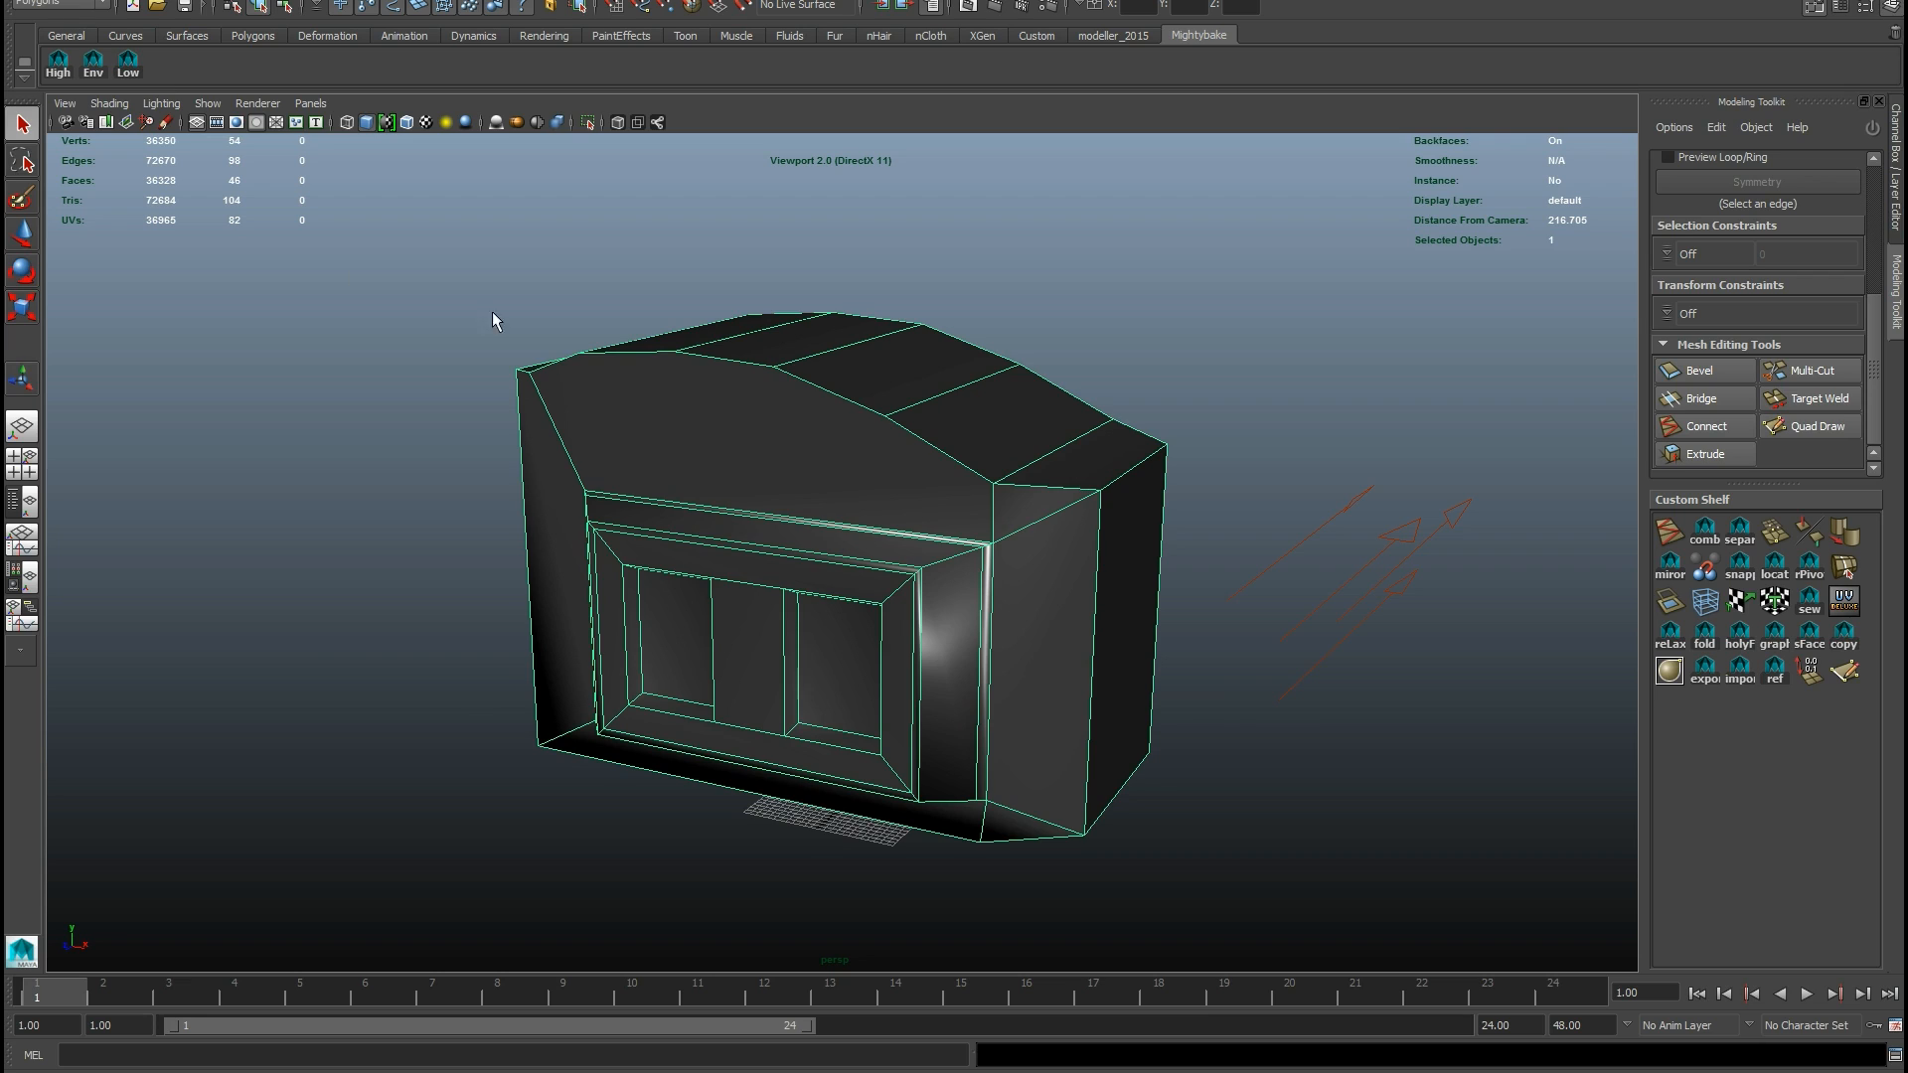
alt+drag(492, 312, 411, 256)
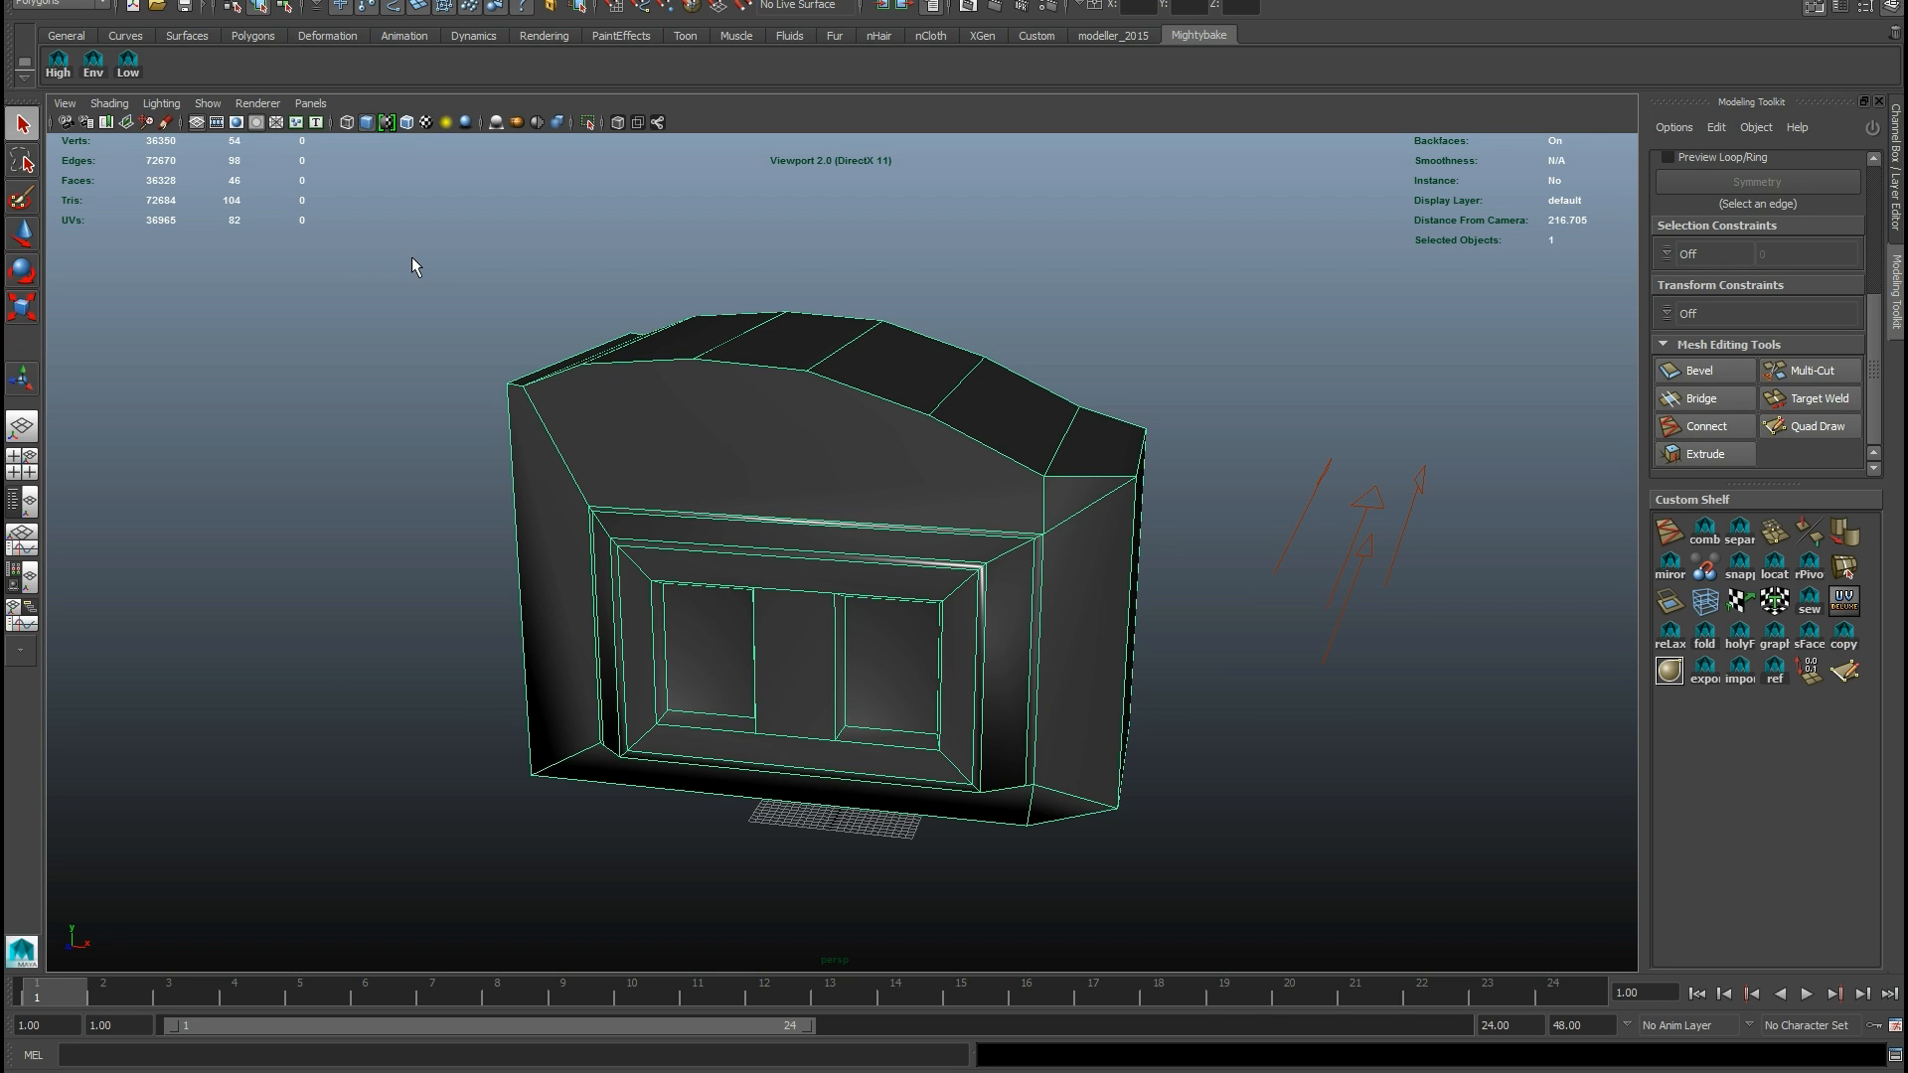
click(421, 328)
alt+drag(468, 447, 668, 435)
click(704, 437)
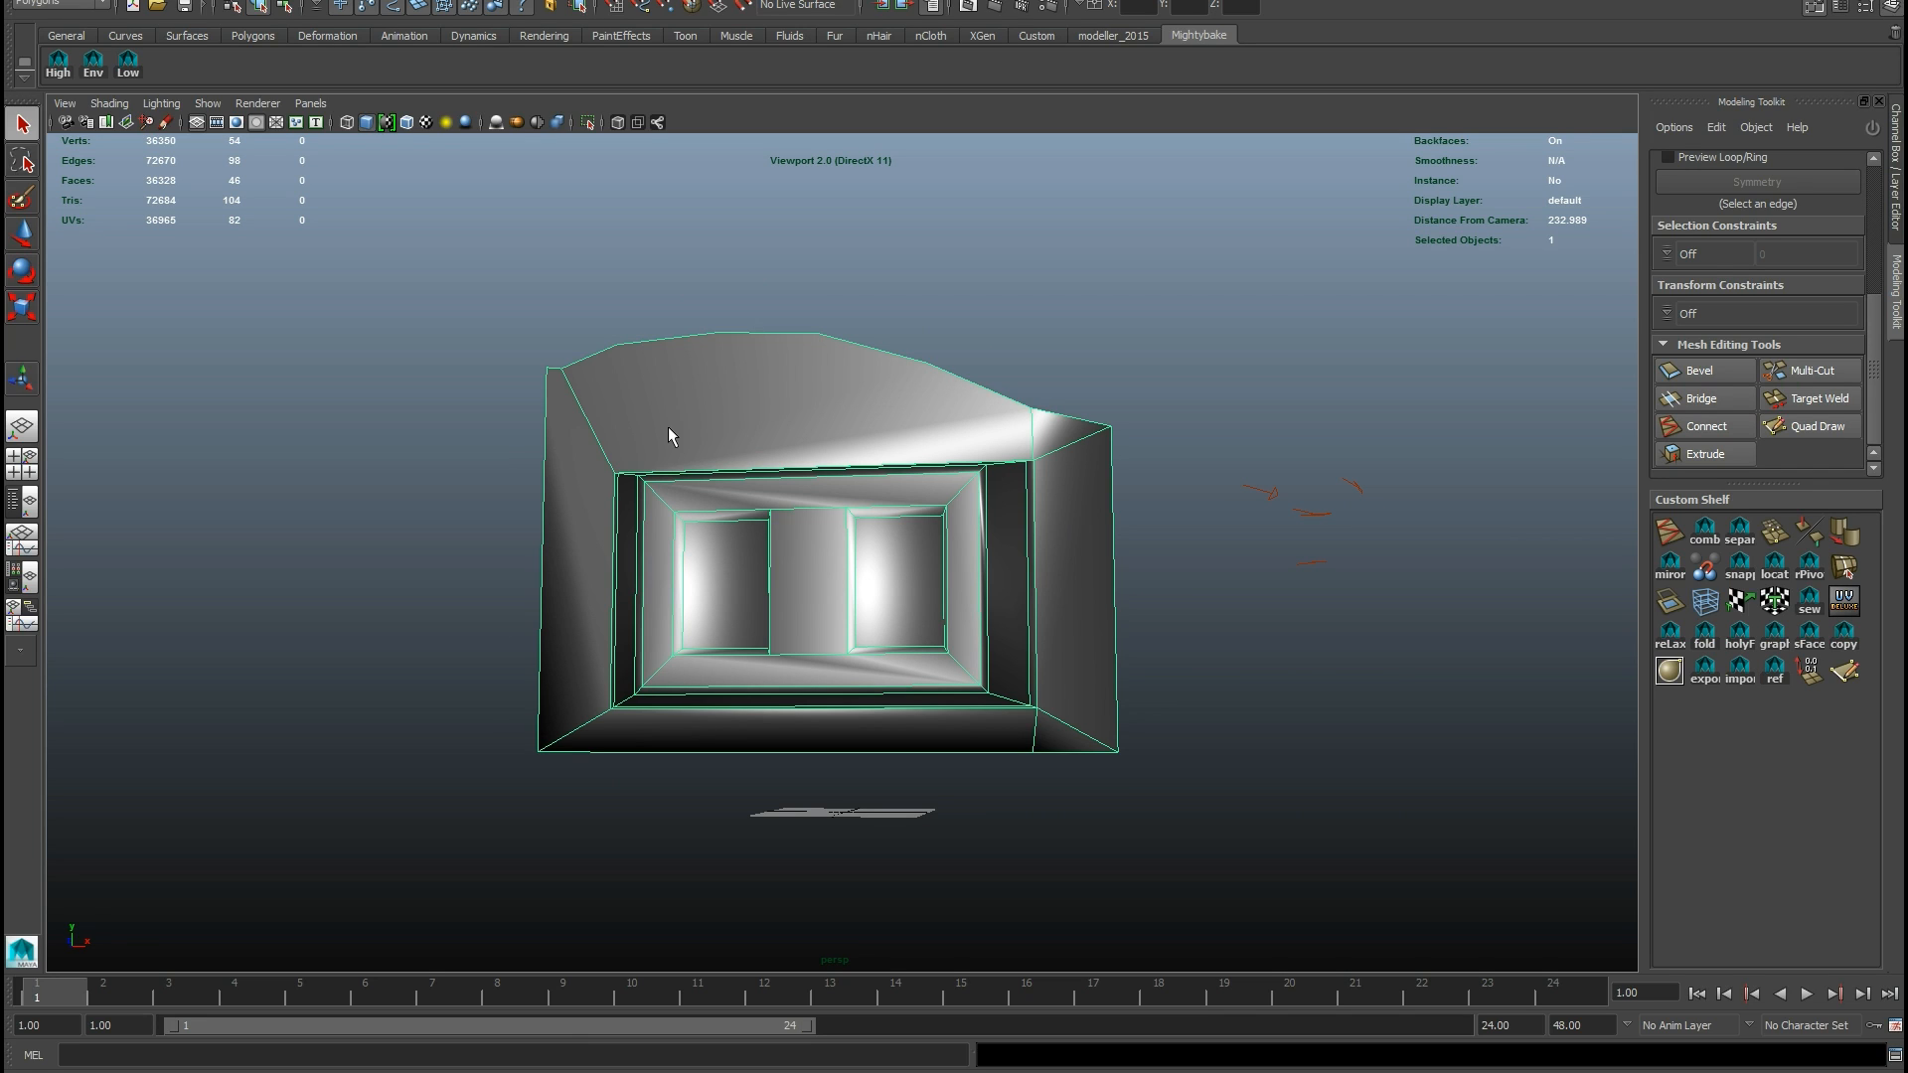
click(445, 433)
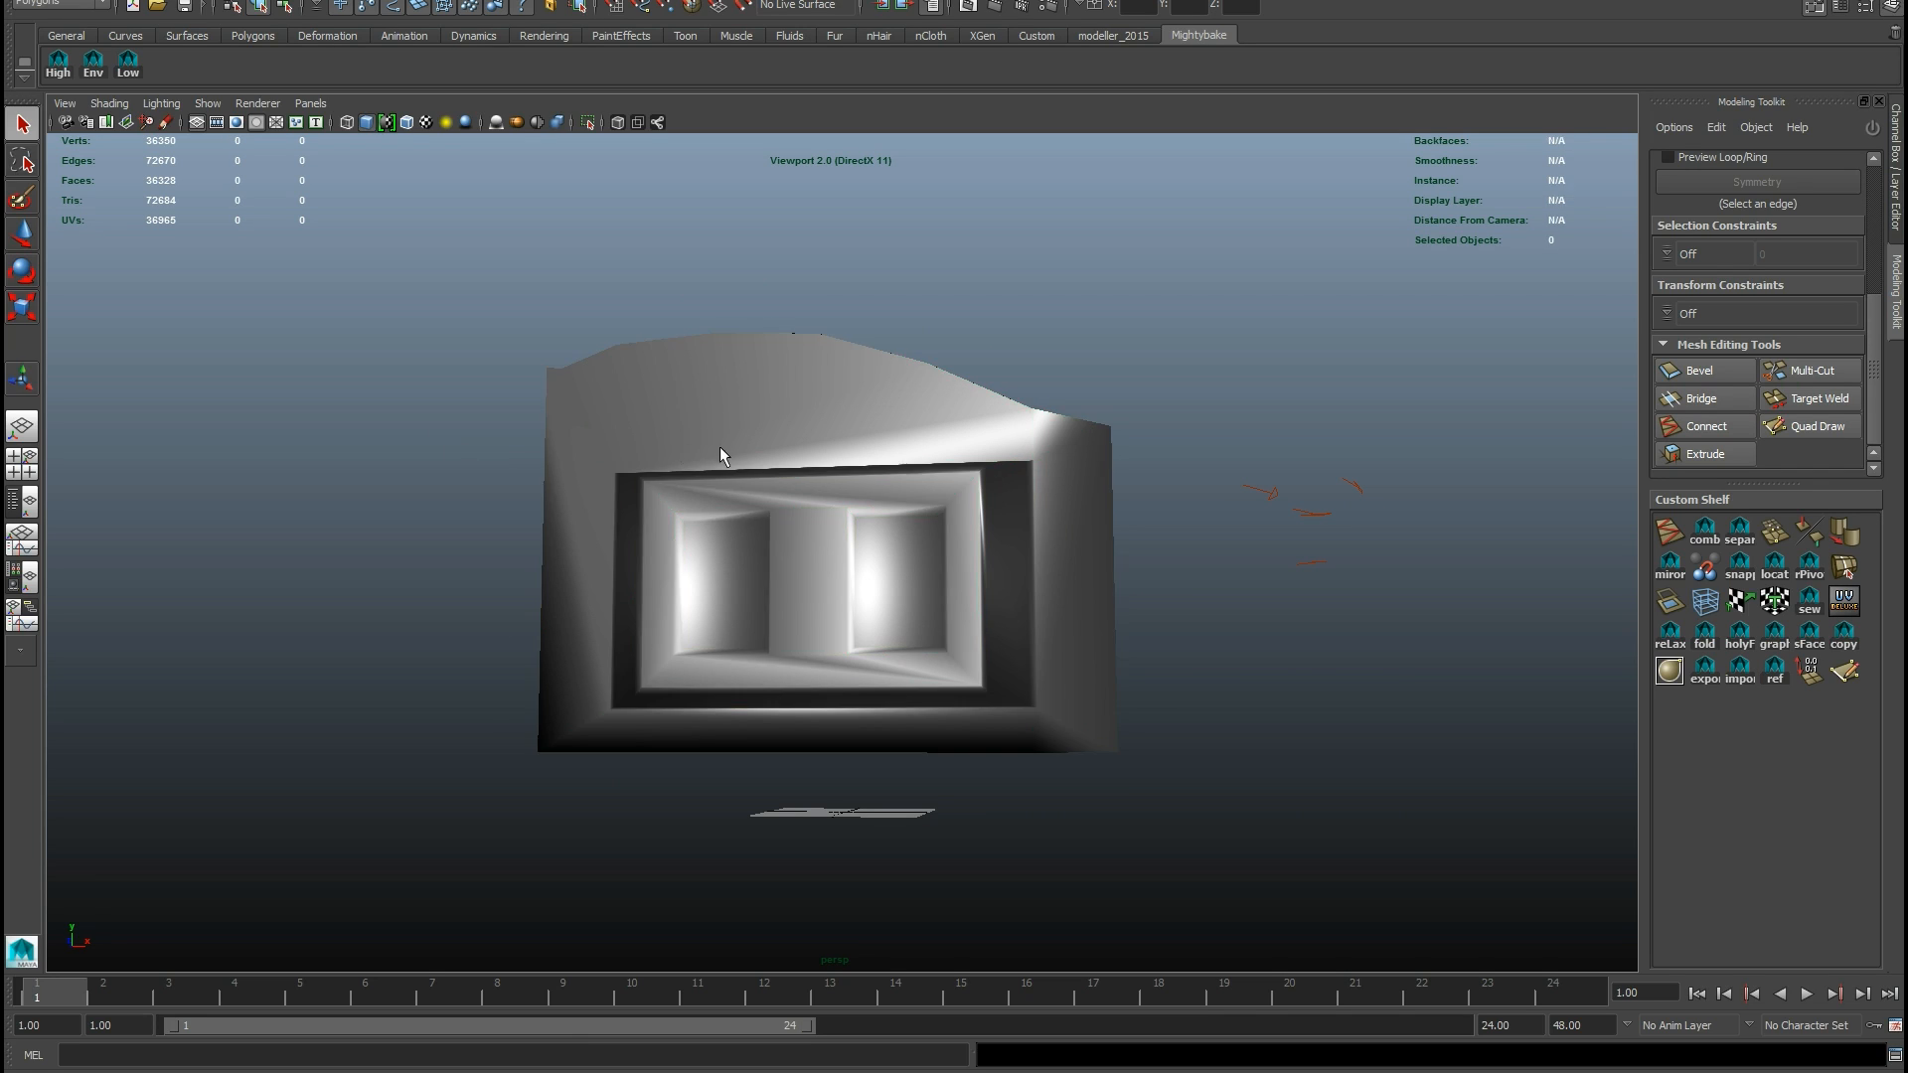
Step: Select the low-poly model, bring up its FBX export from the MightyBake shelf, and cancel without saving
click(720, 445)
alt+drag(720, 445, 785, 497)
click(129, 68)
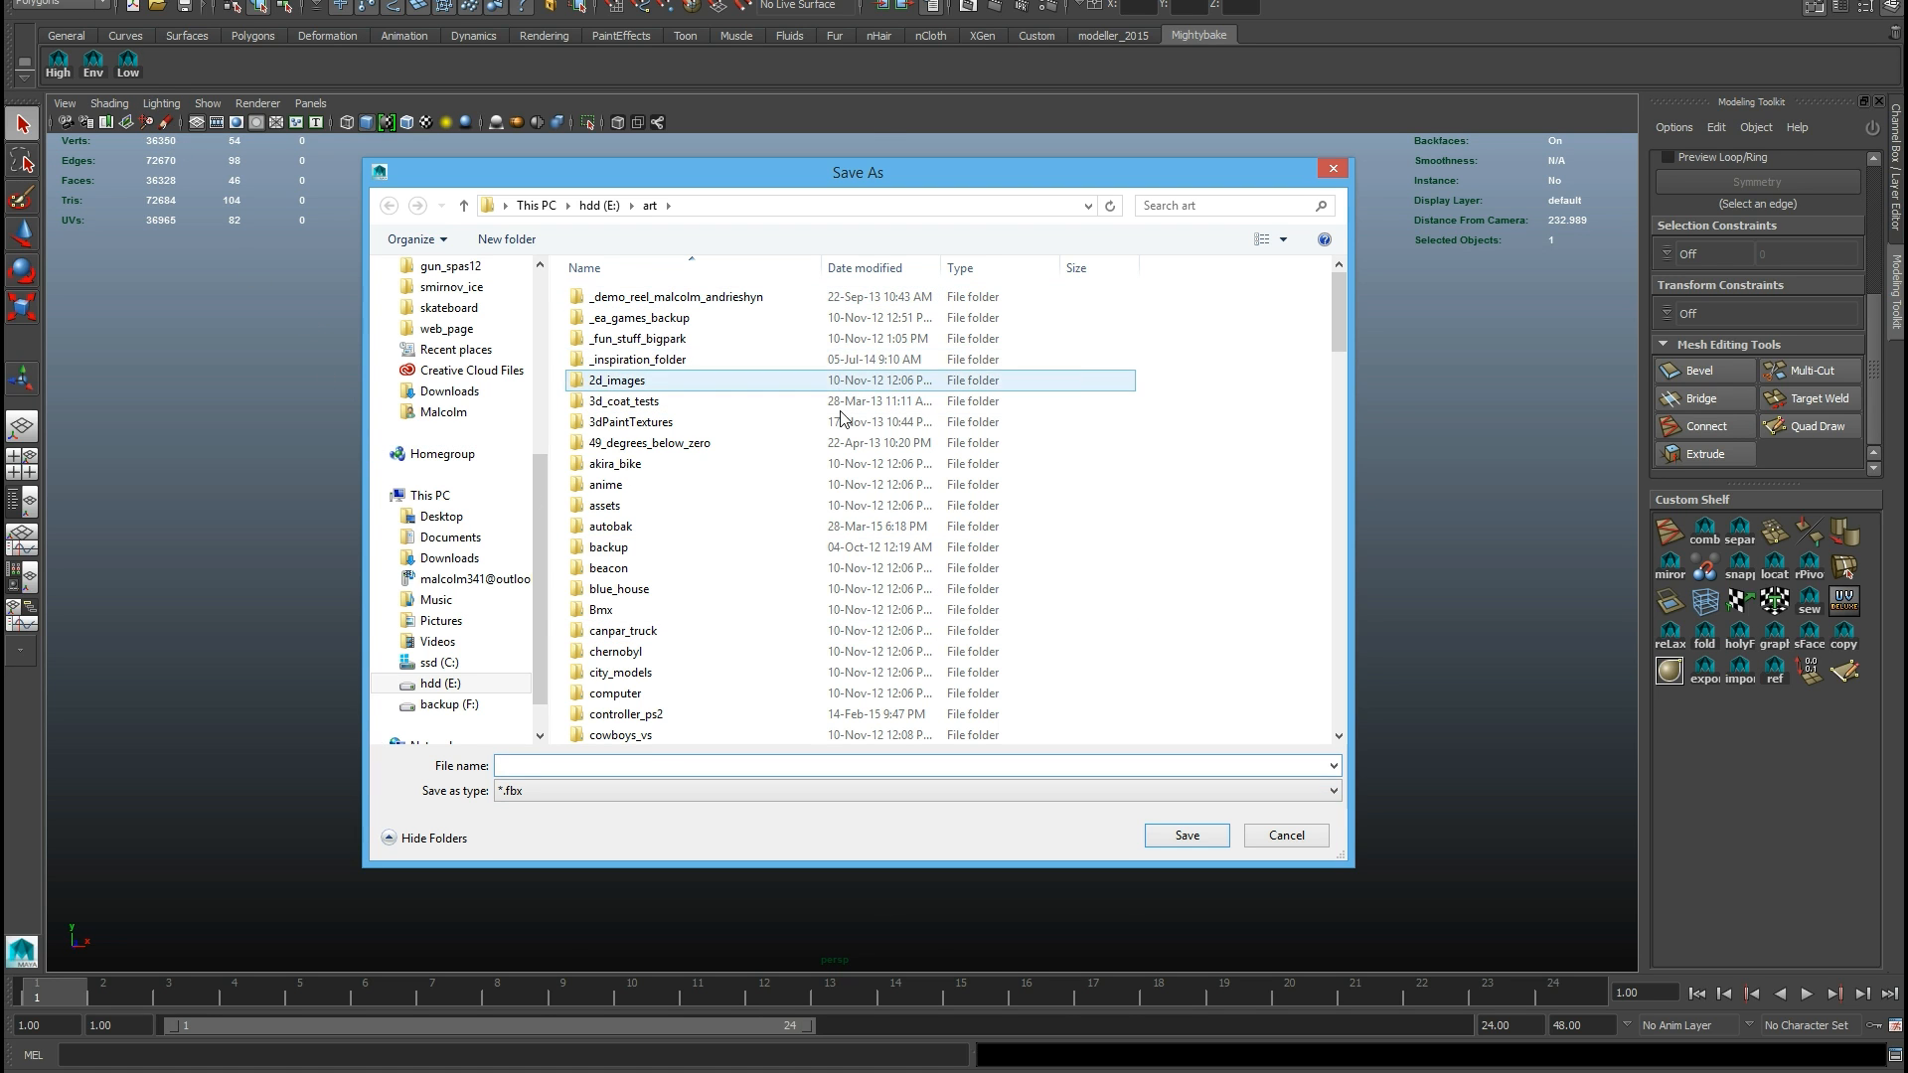
click(1330, 170)
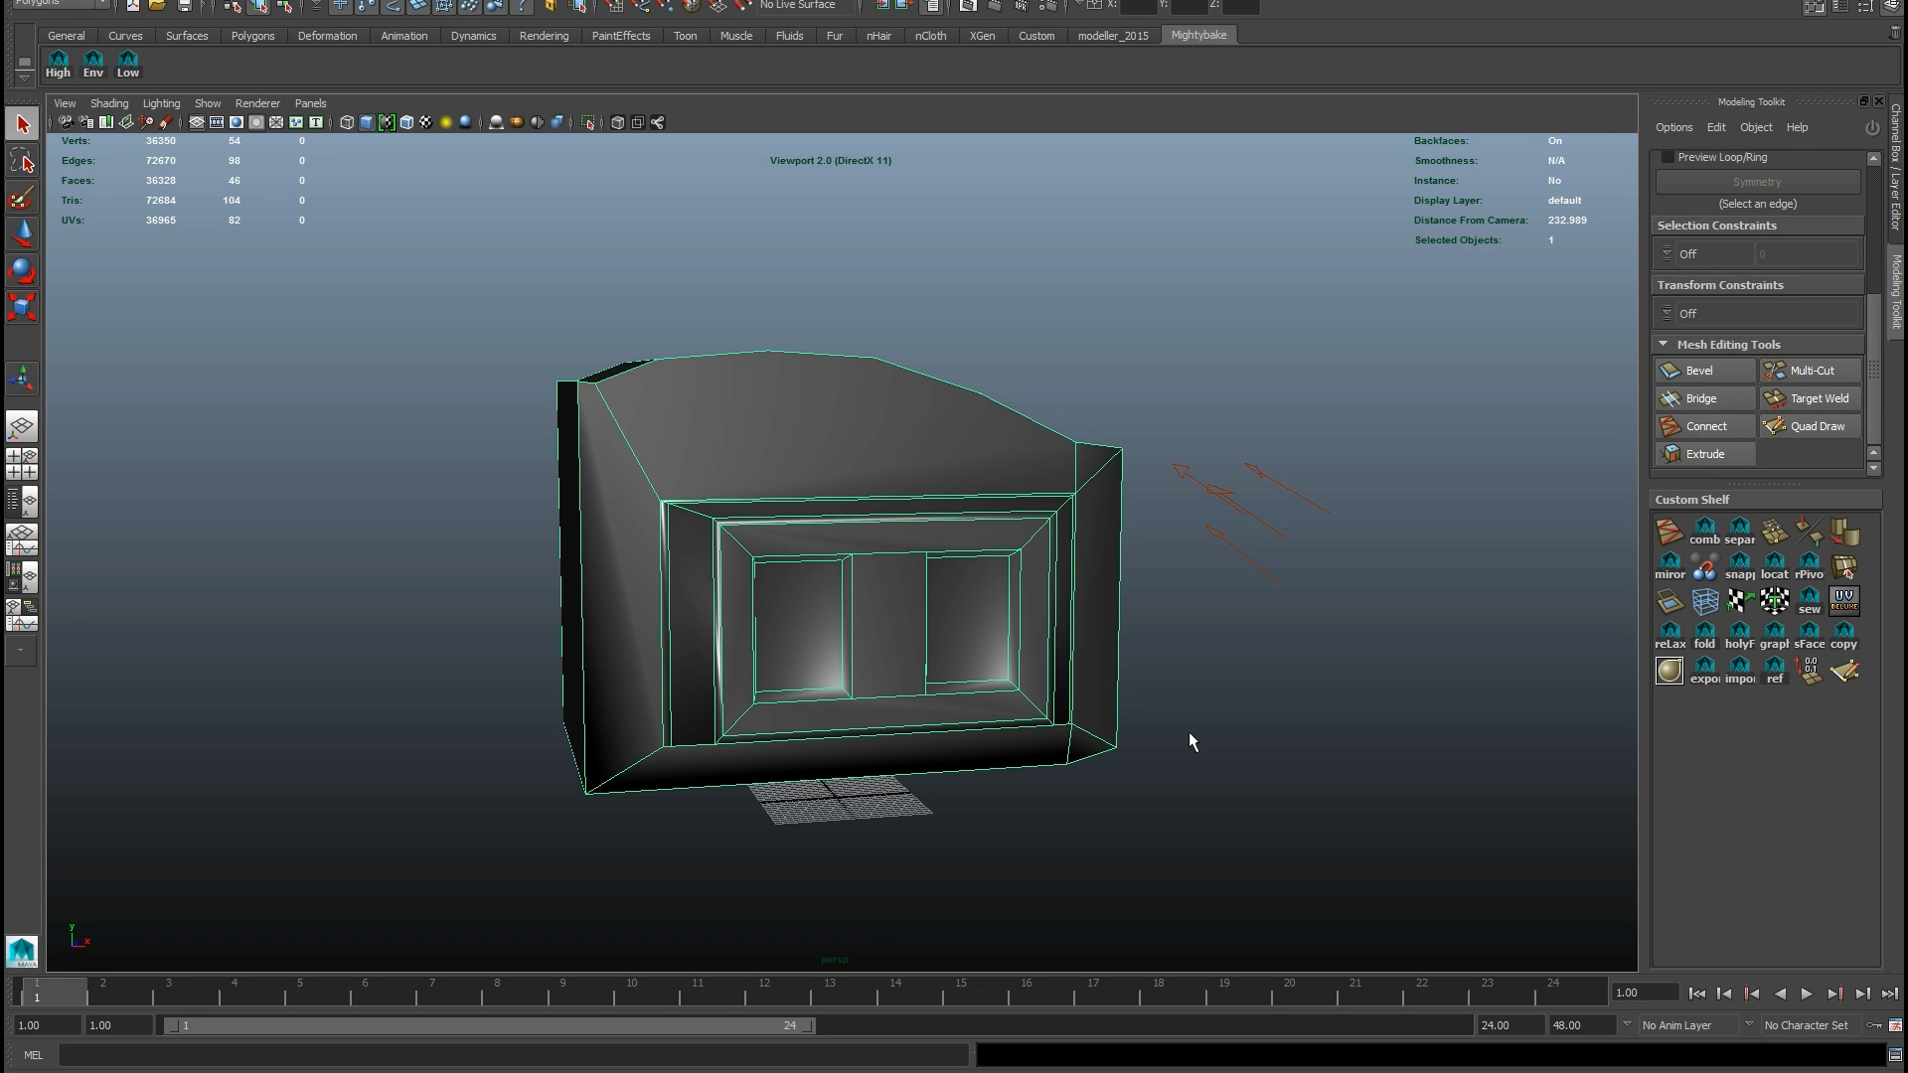
Step: Reselect the low-poly model and activate the Move tool, viewing the mesh from the front
alt+drag(923, 606, 892, 597)
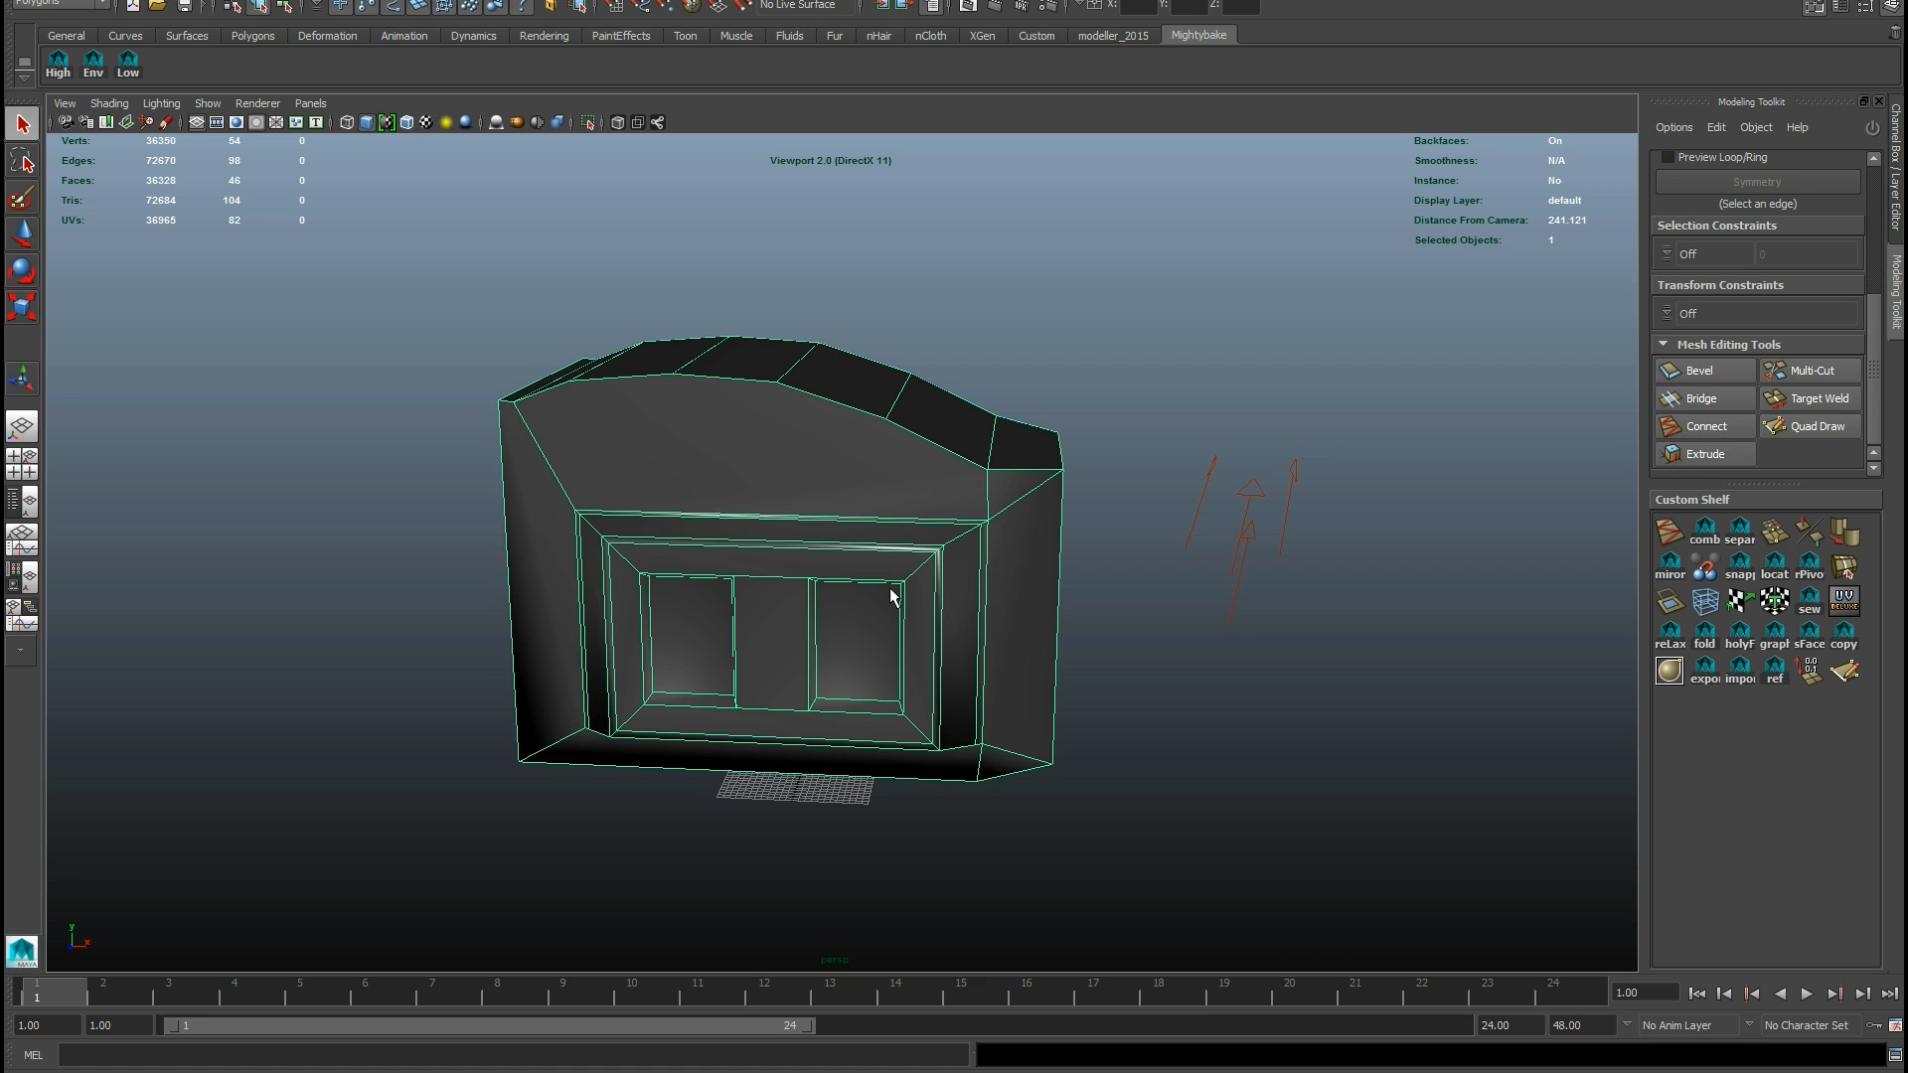
click(560, 807)
click(683, 697)
key(w)
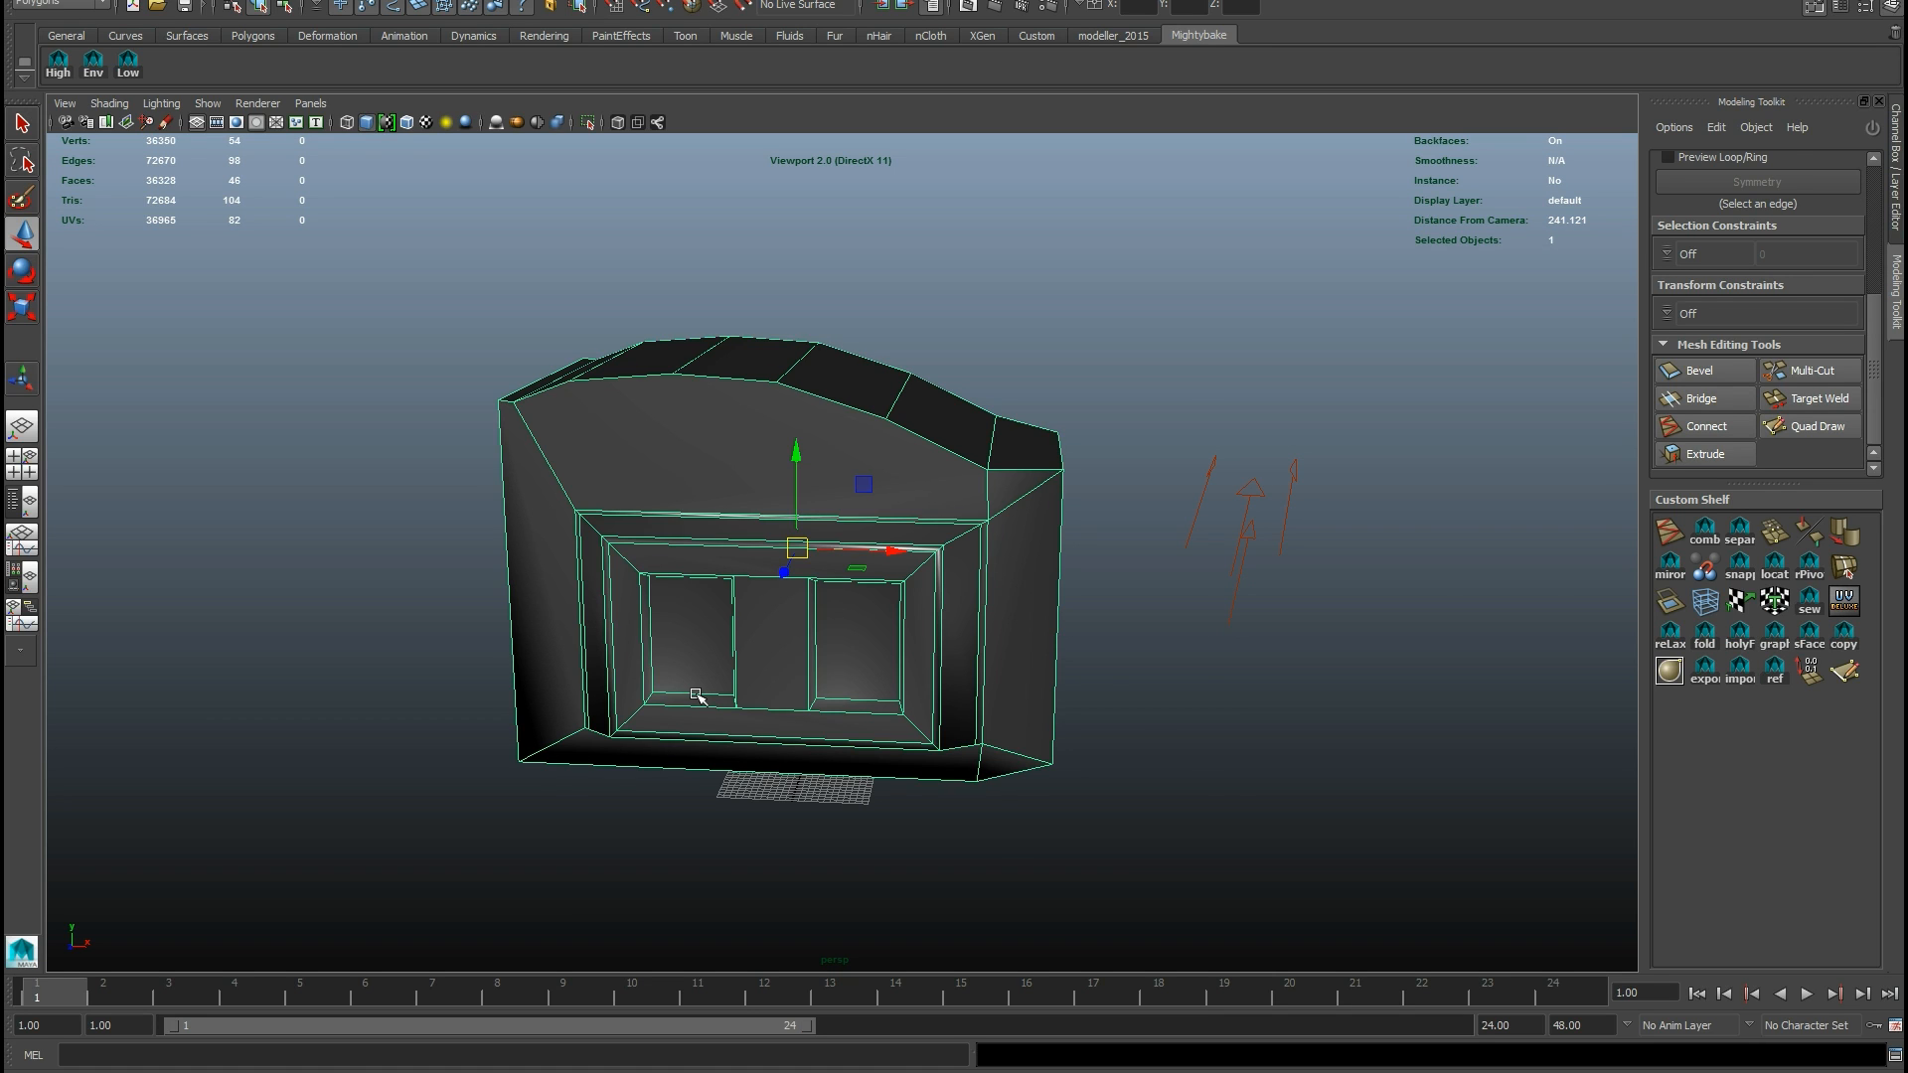
alt+drag(696, 694, 729, 647)
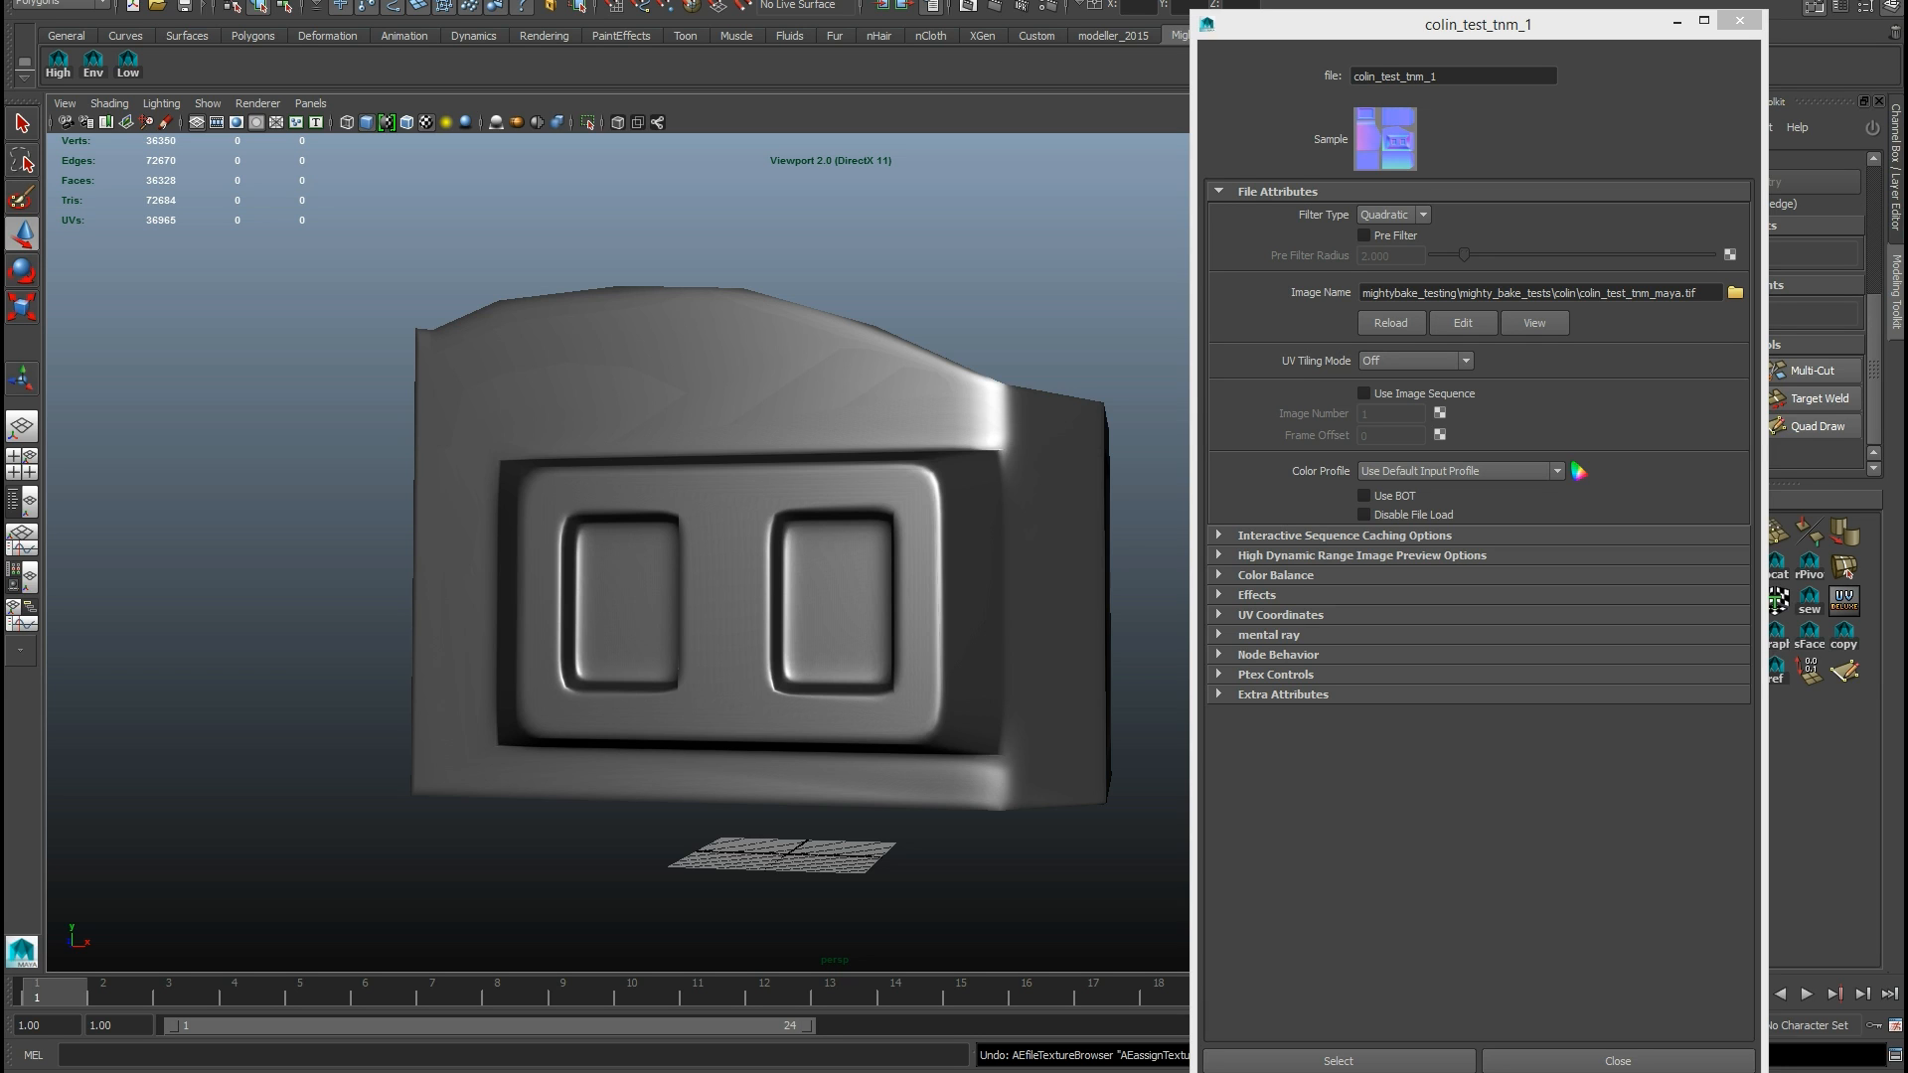
Step: Inspect the normal-mapped front panel beside the colin_test_tnm_1 texture attributes and select the model
alt+drag(756, 435, 557, 404)
click(720, 426)
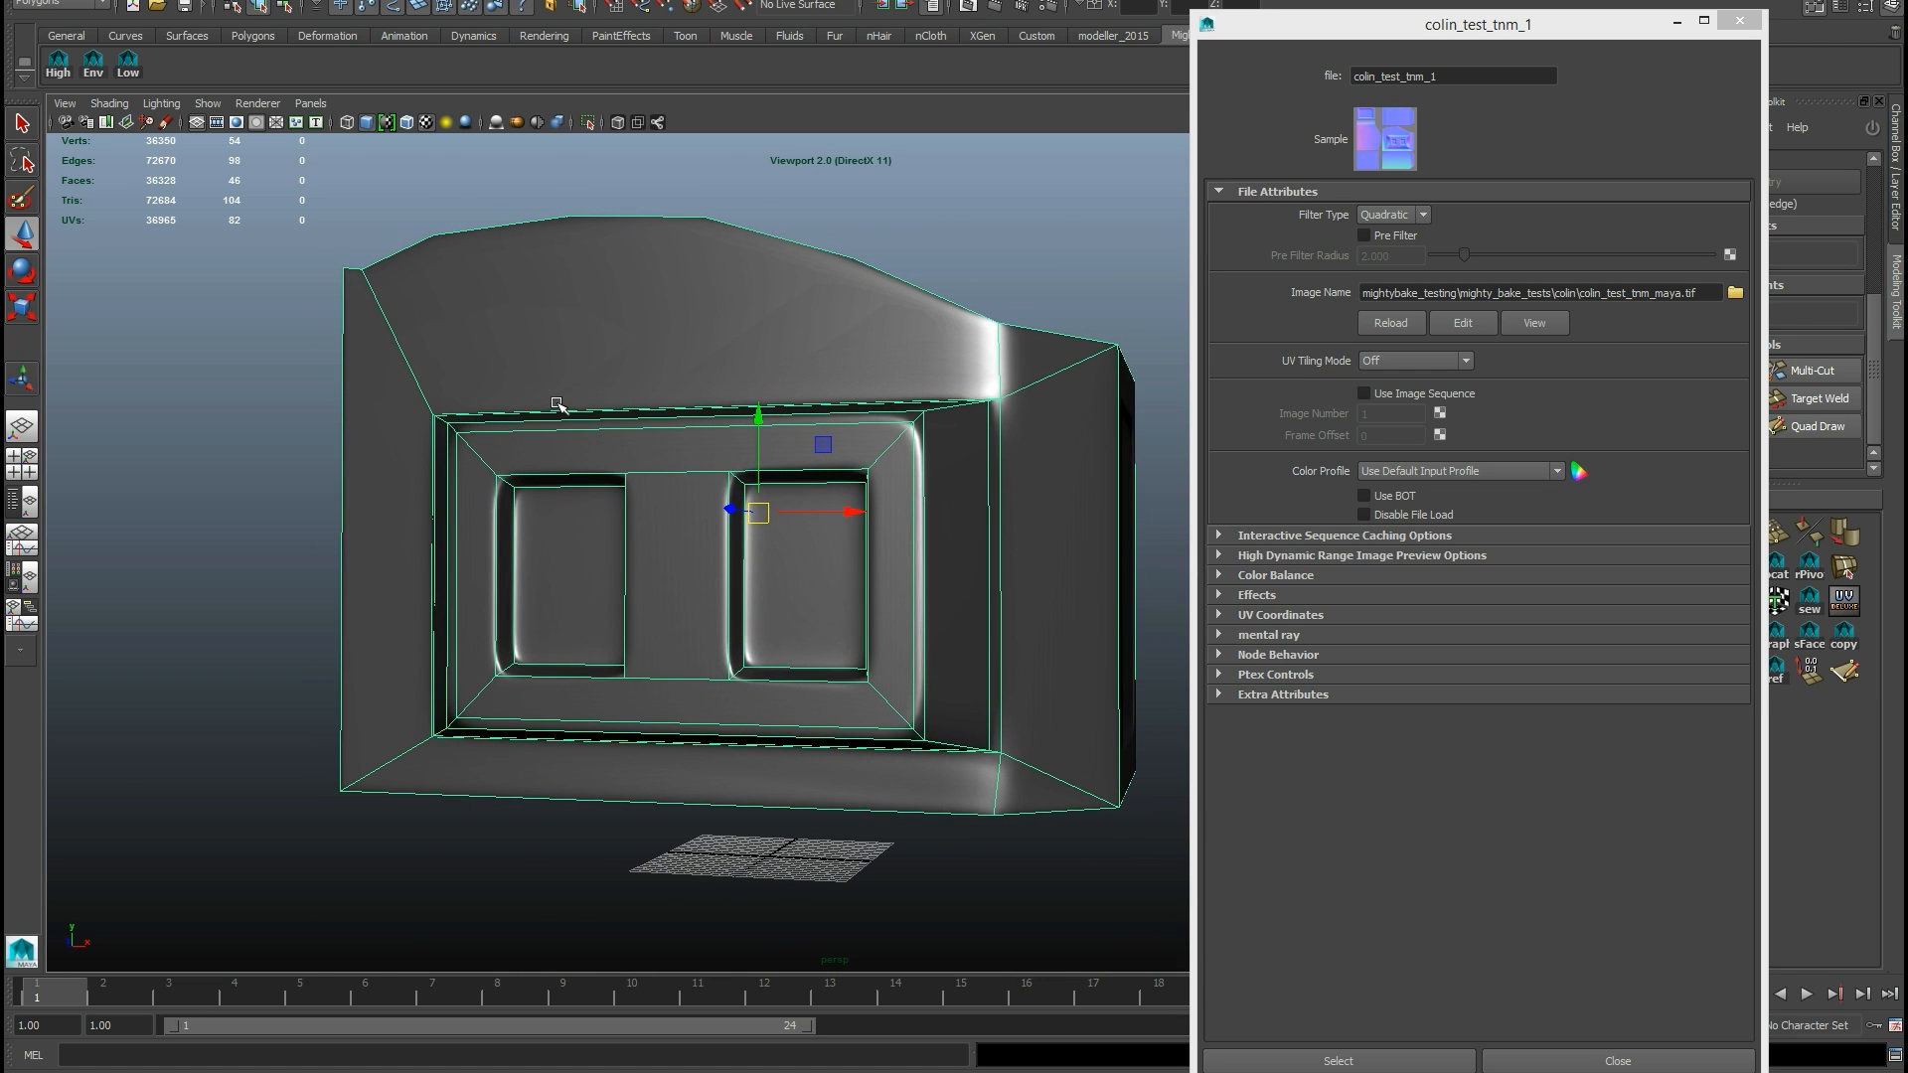
Step: Switch to MightyBake, set the normal map's tangents to Maya Viewport 2.0, and return them to Unreal 4.7+
click(1351, 1072)
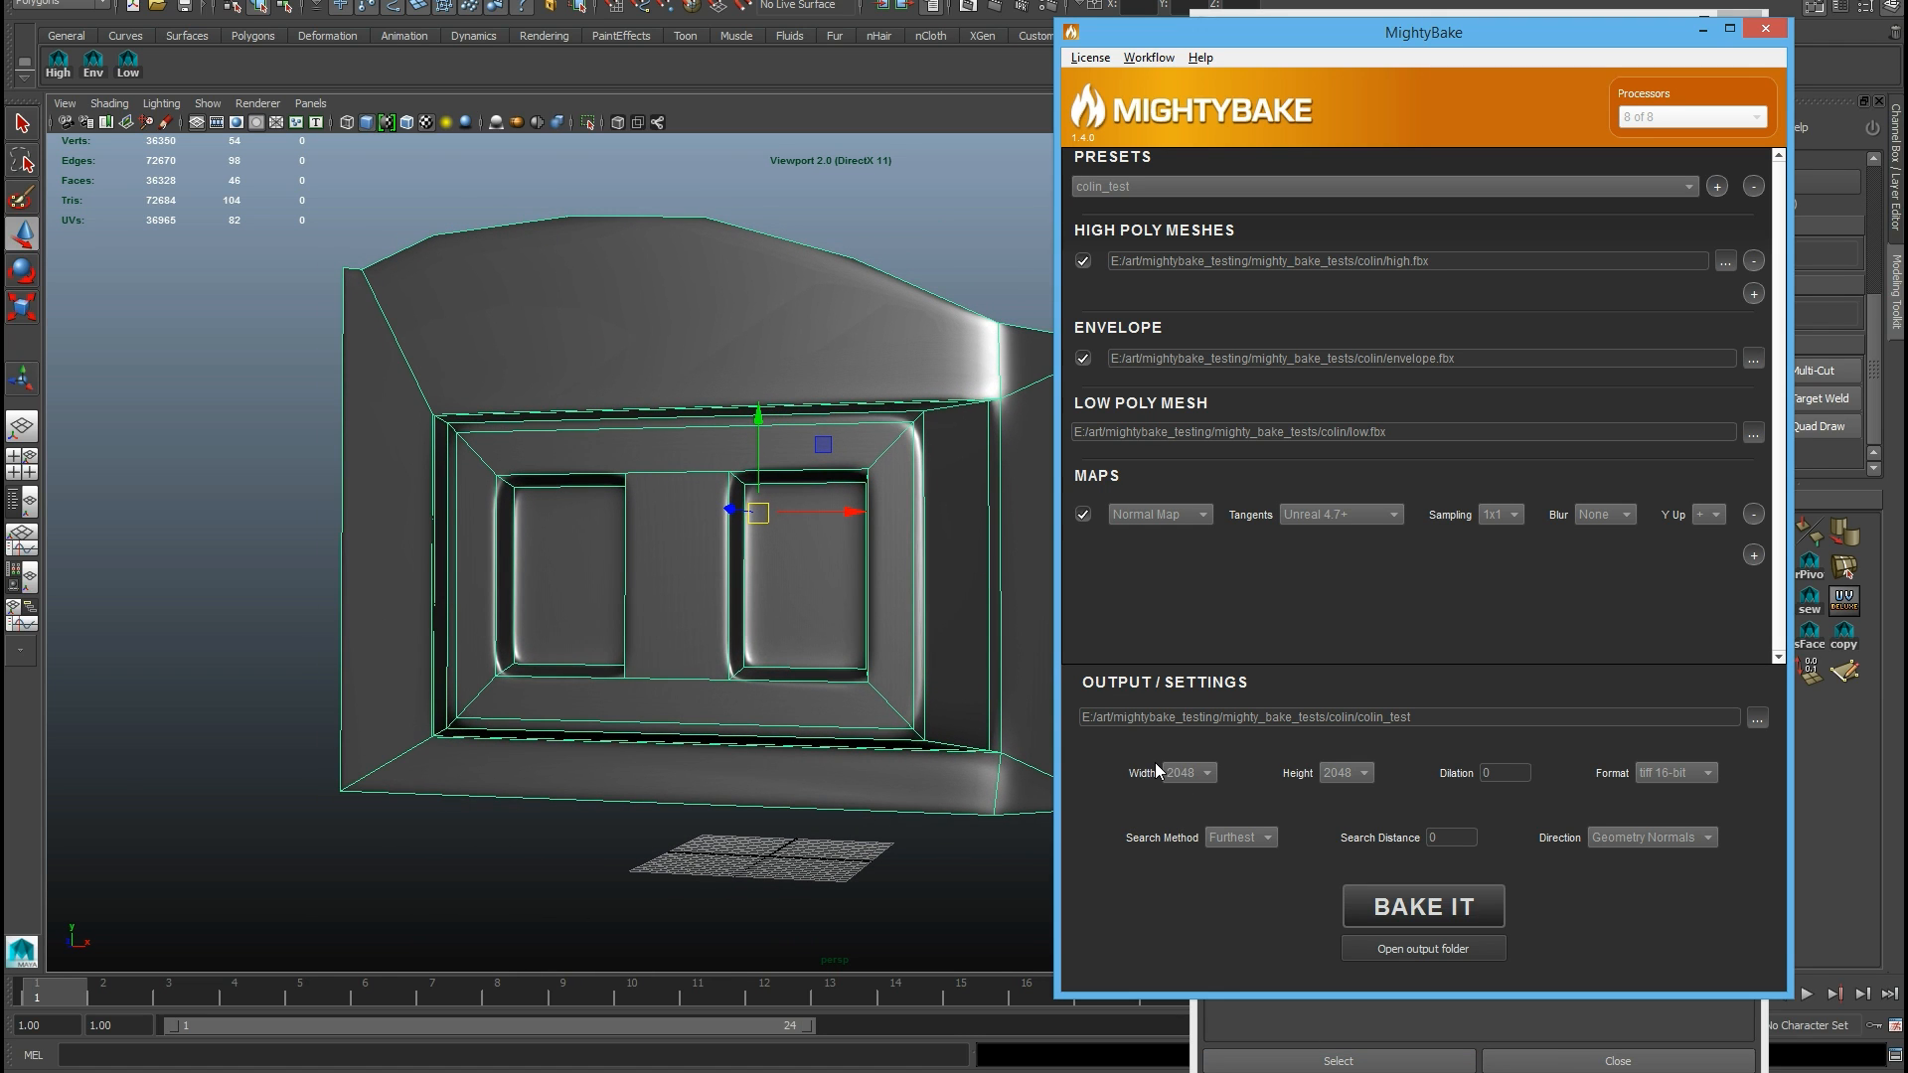
click(1332, 515)
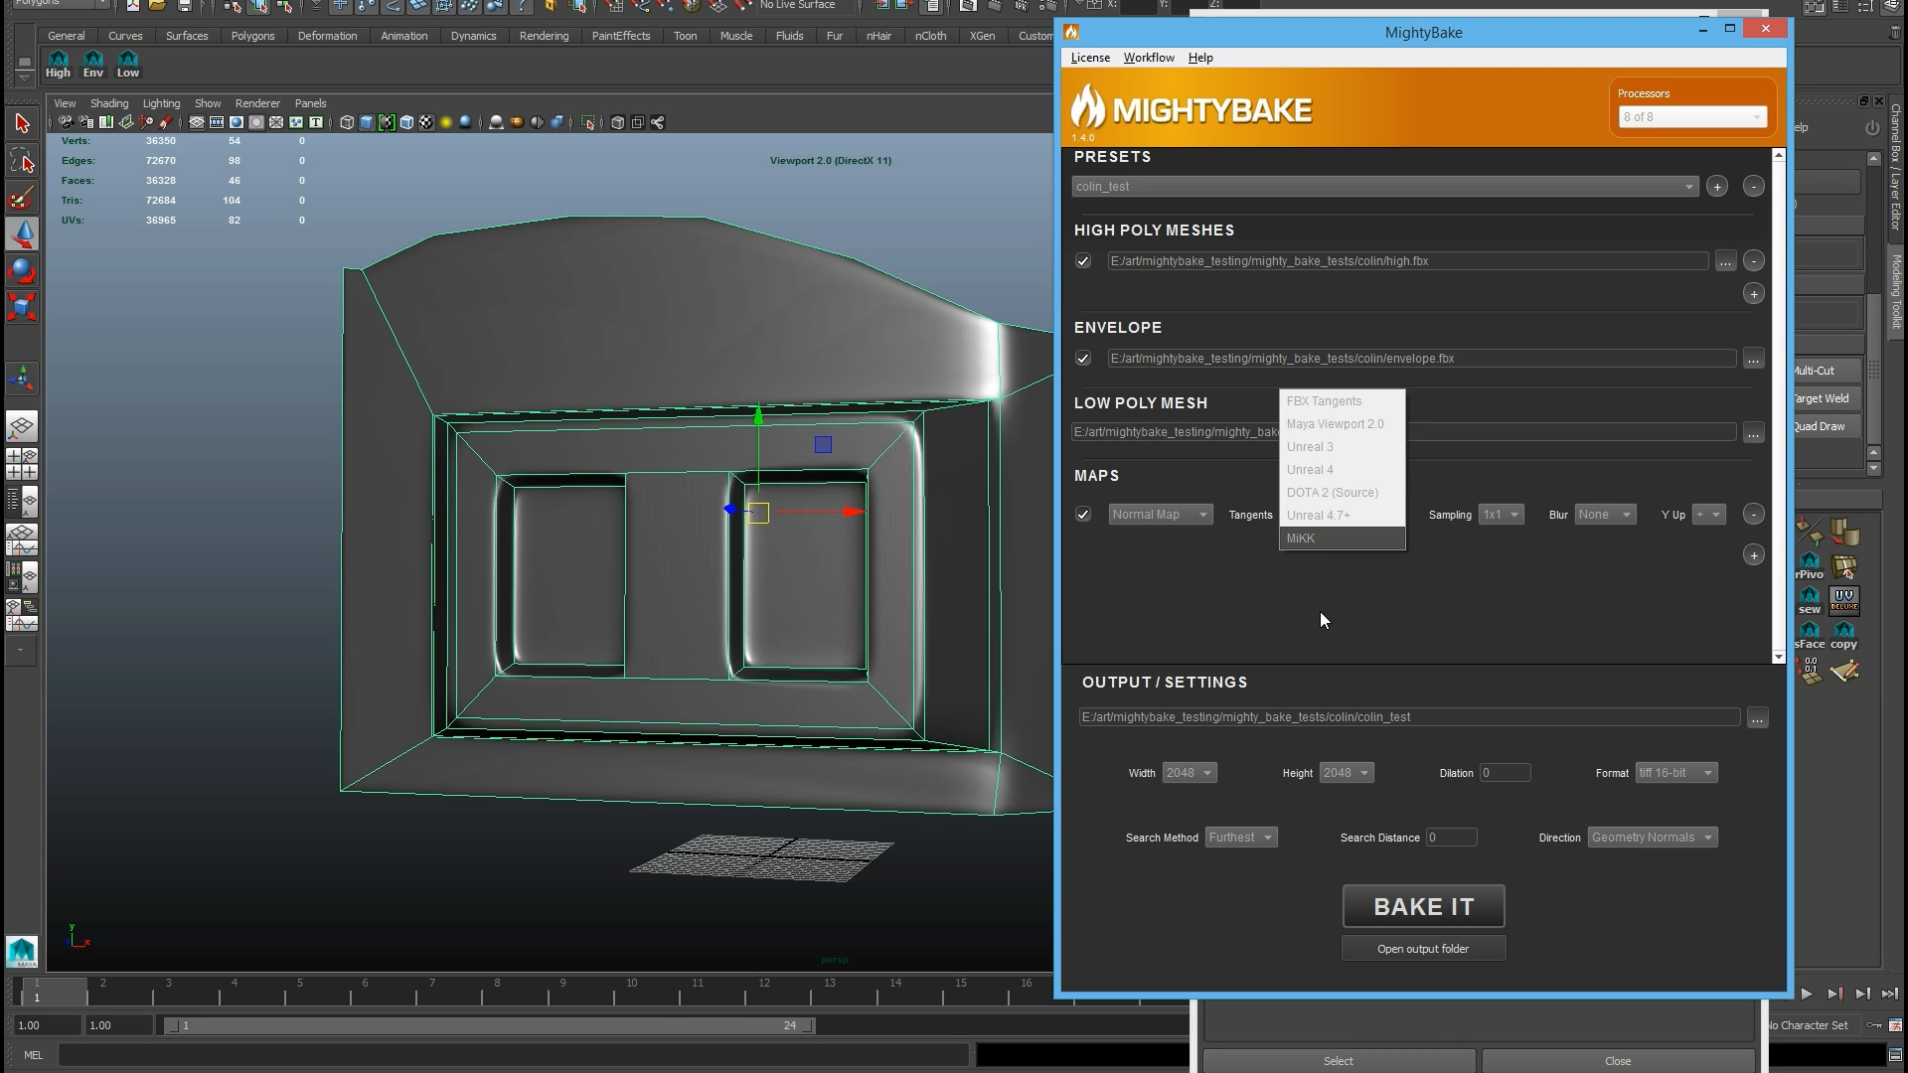
click(1333, 423)
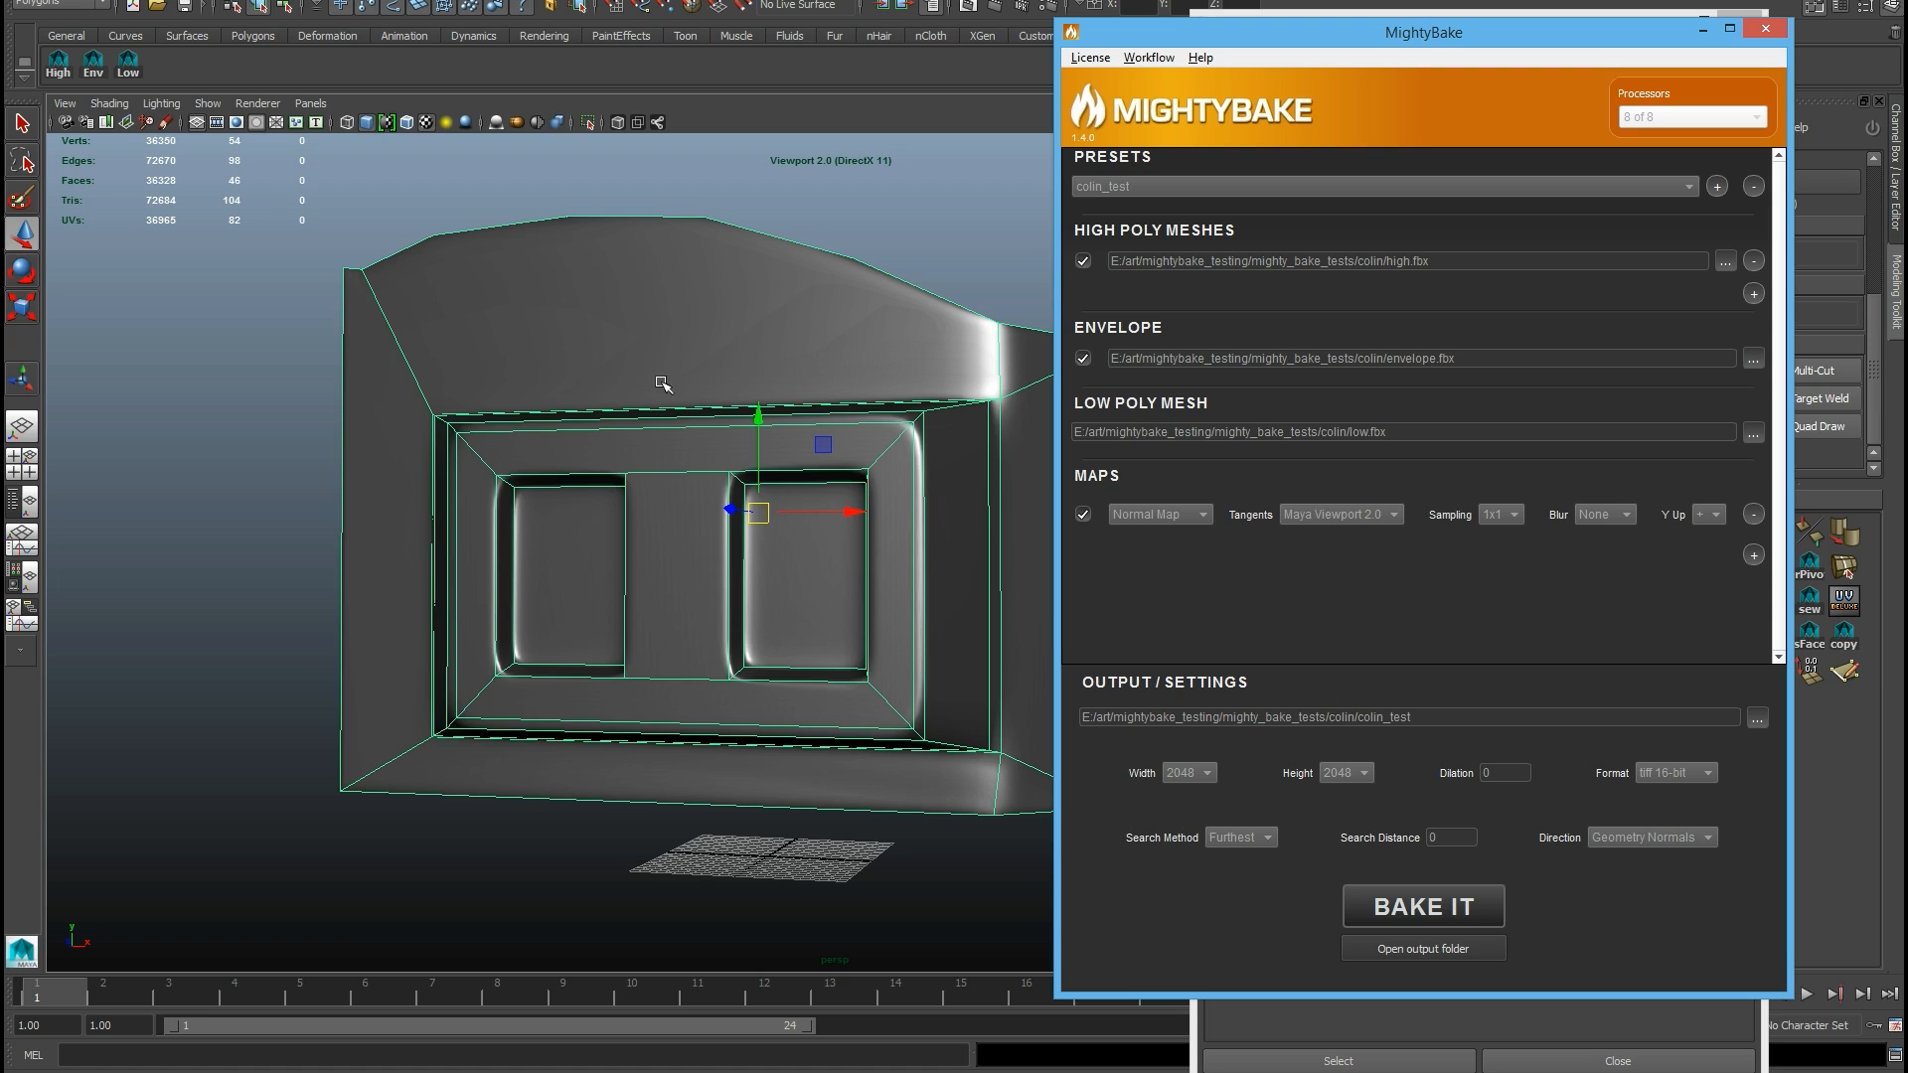
click(1332, 514)
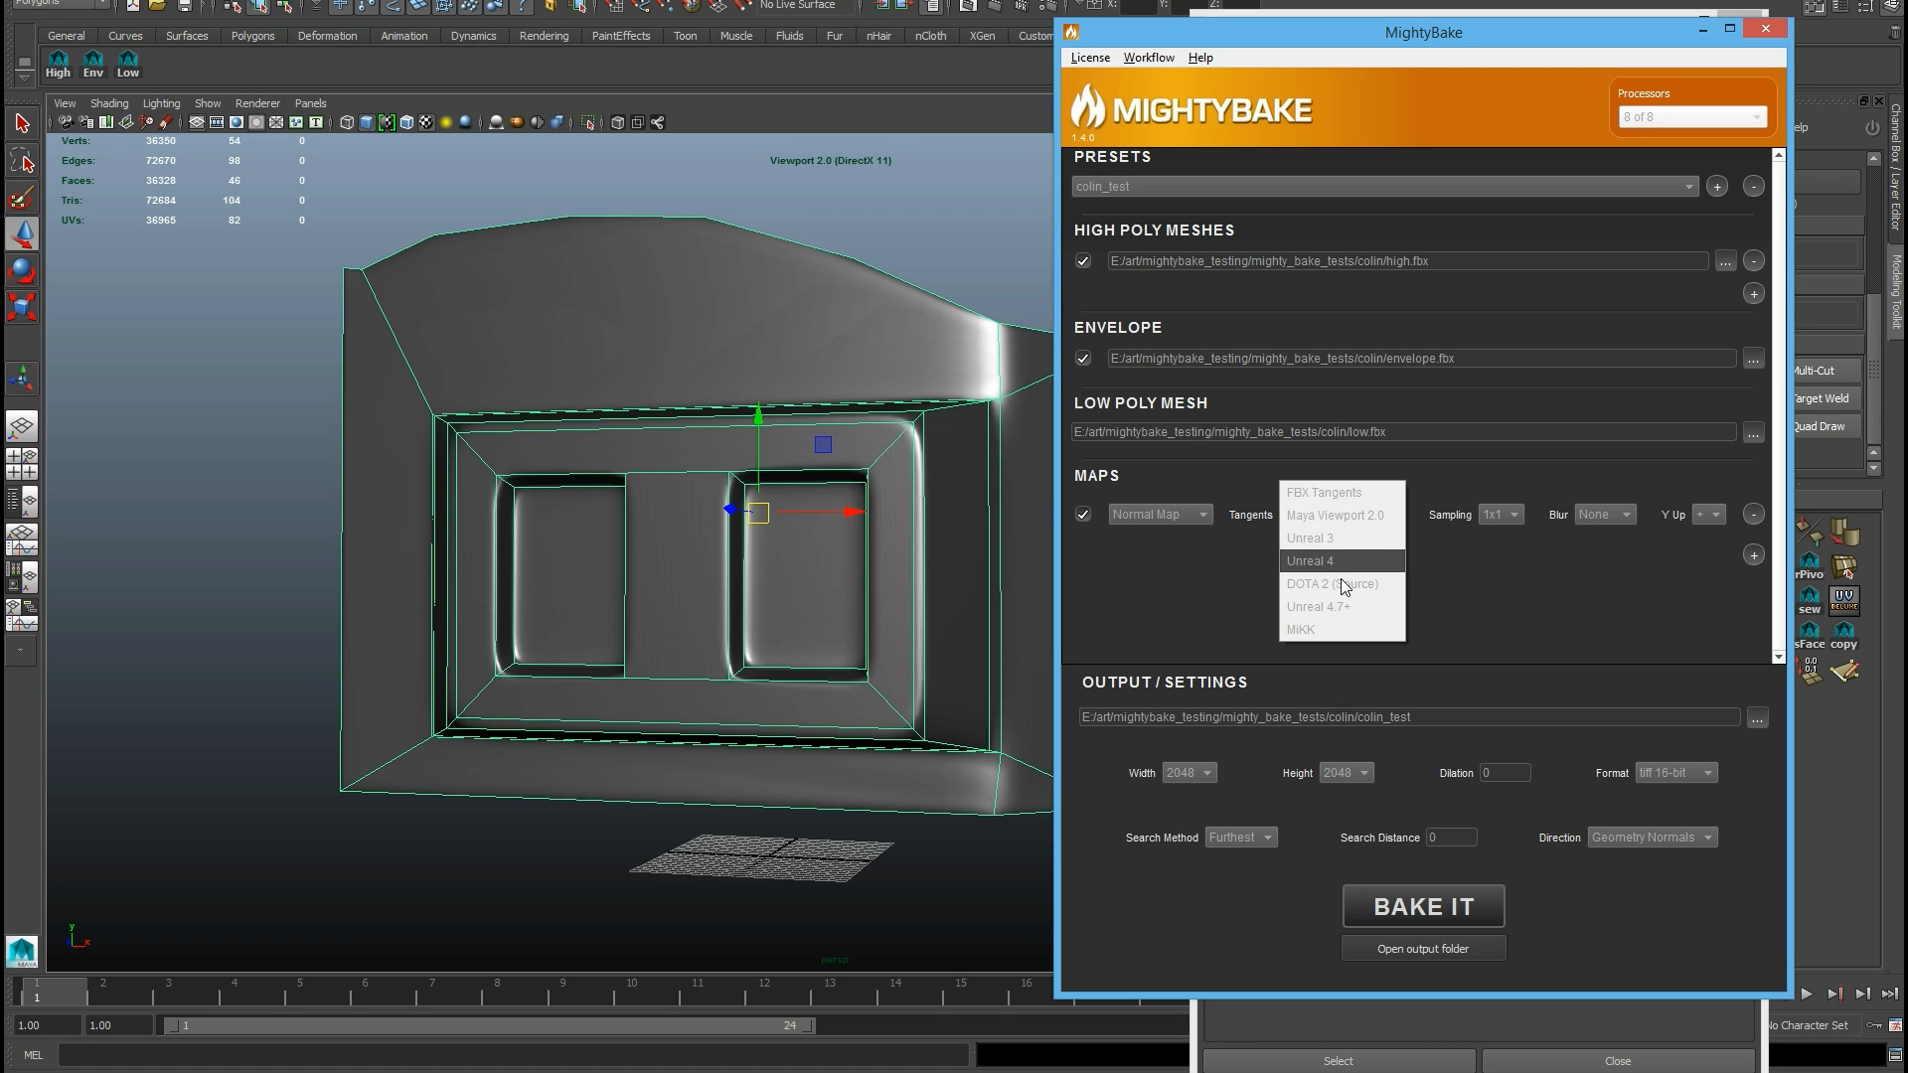
click(1344, 611)
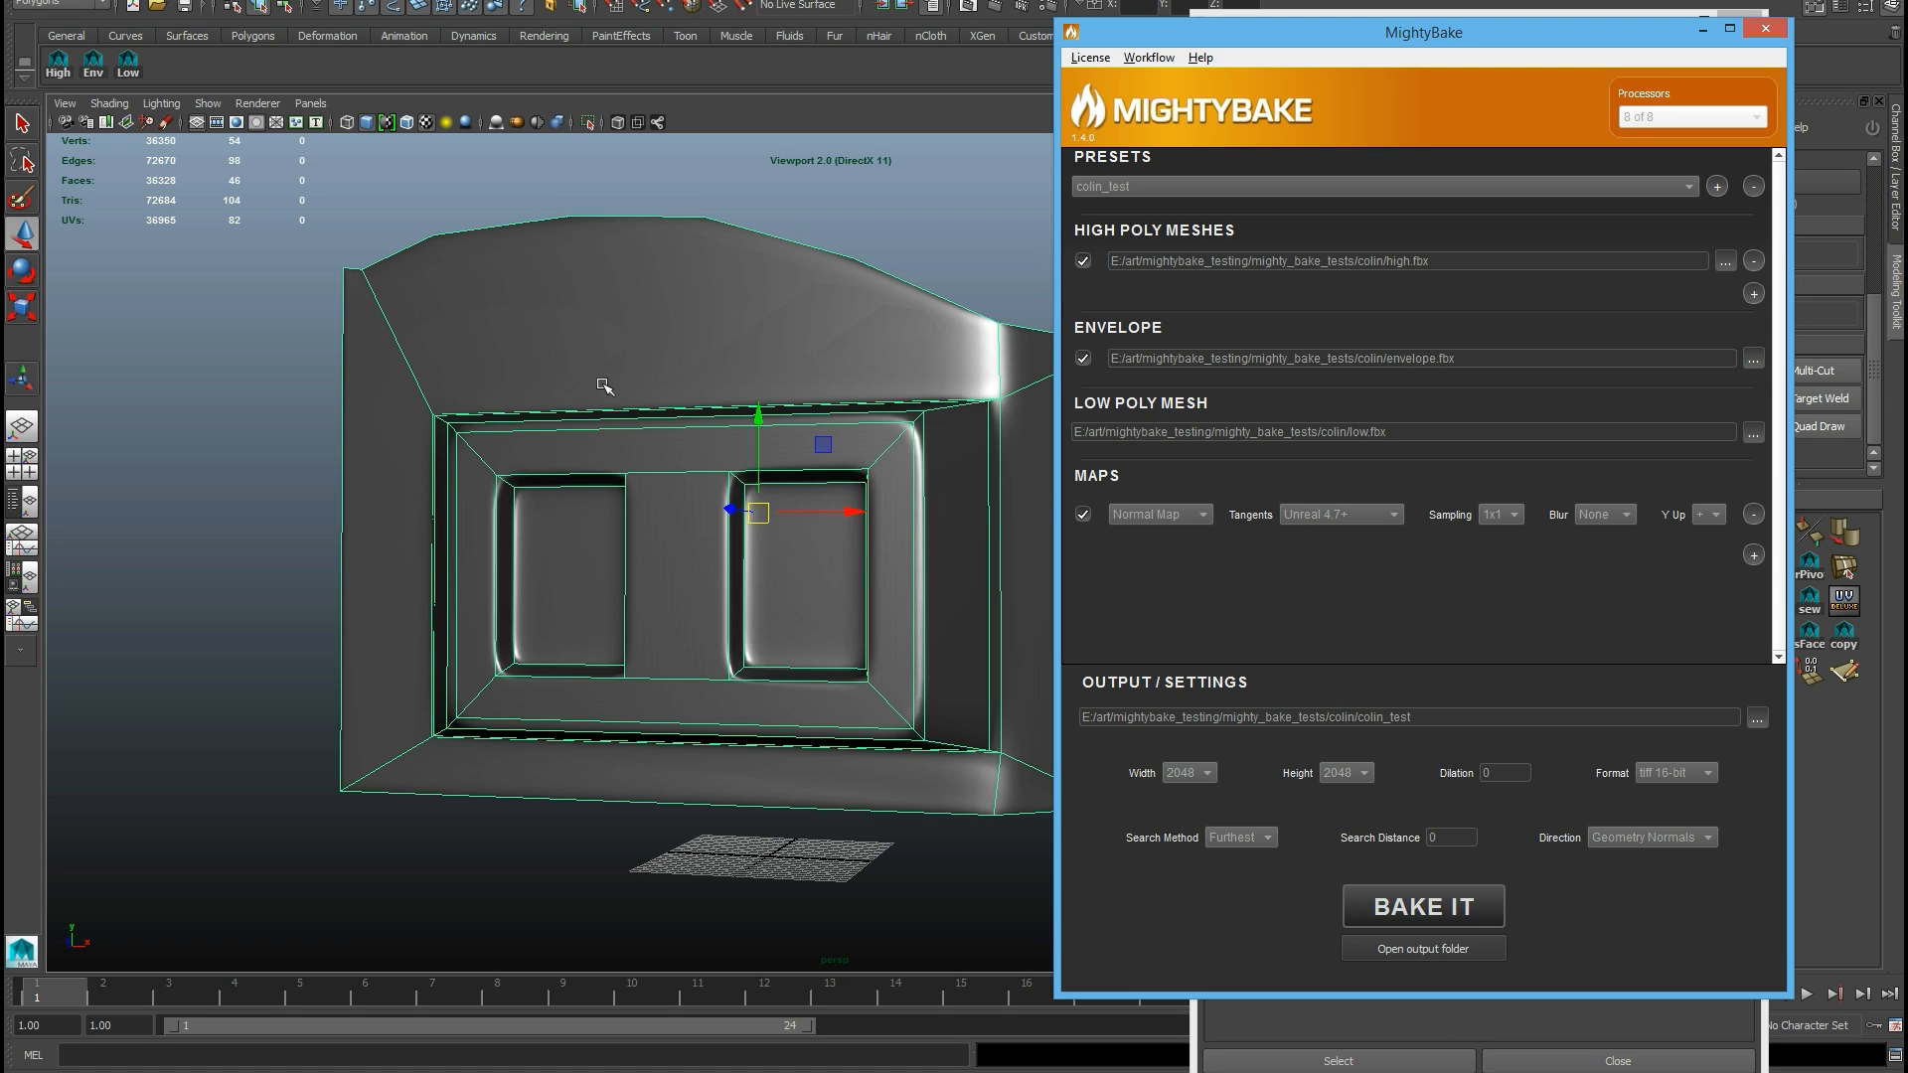
Step: Switch to Maya and load colin_test_tnm_ue47.tif as the image of the colin_test_tnm_1 texture
alt+drag(647, 362, 780, 294)
click(928, 261)
click(1735, 294)
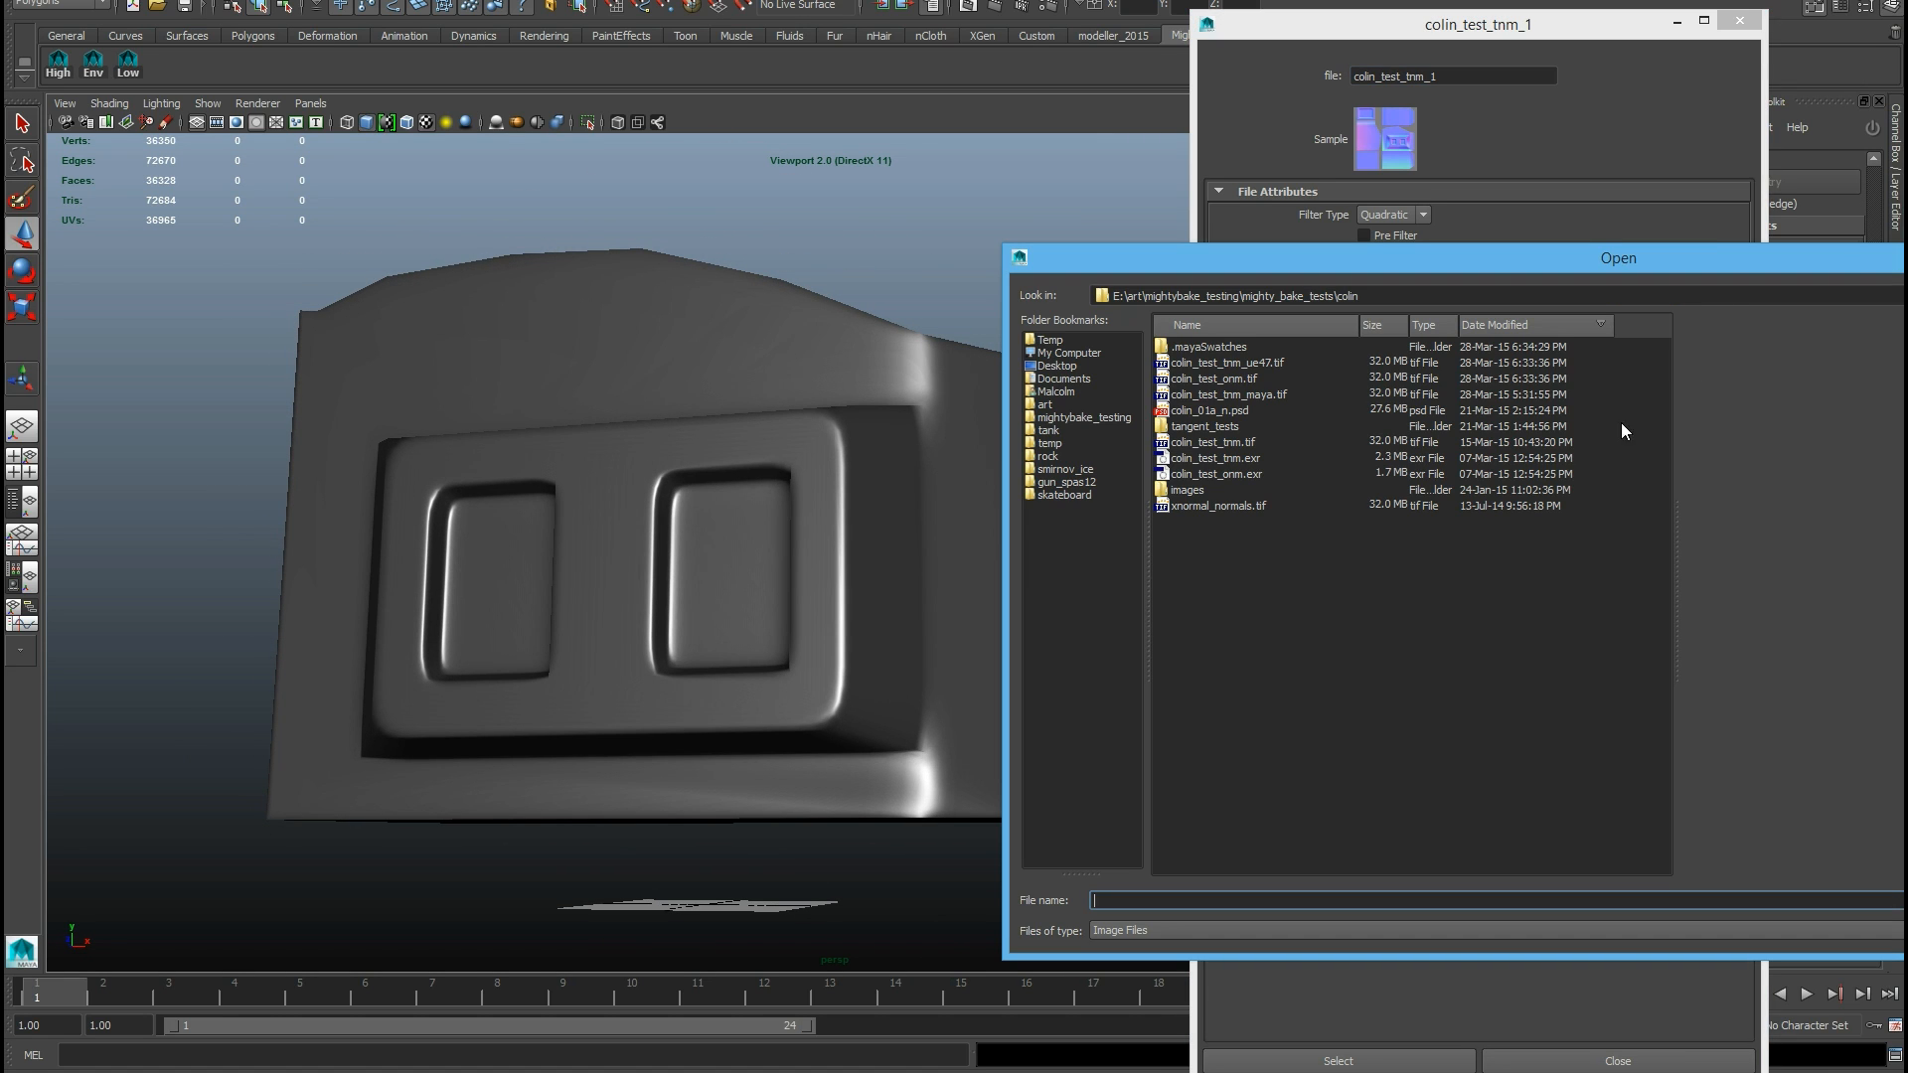
double_click(1252, 362)
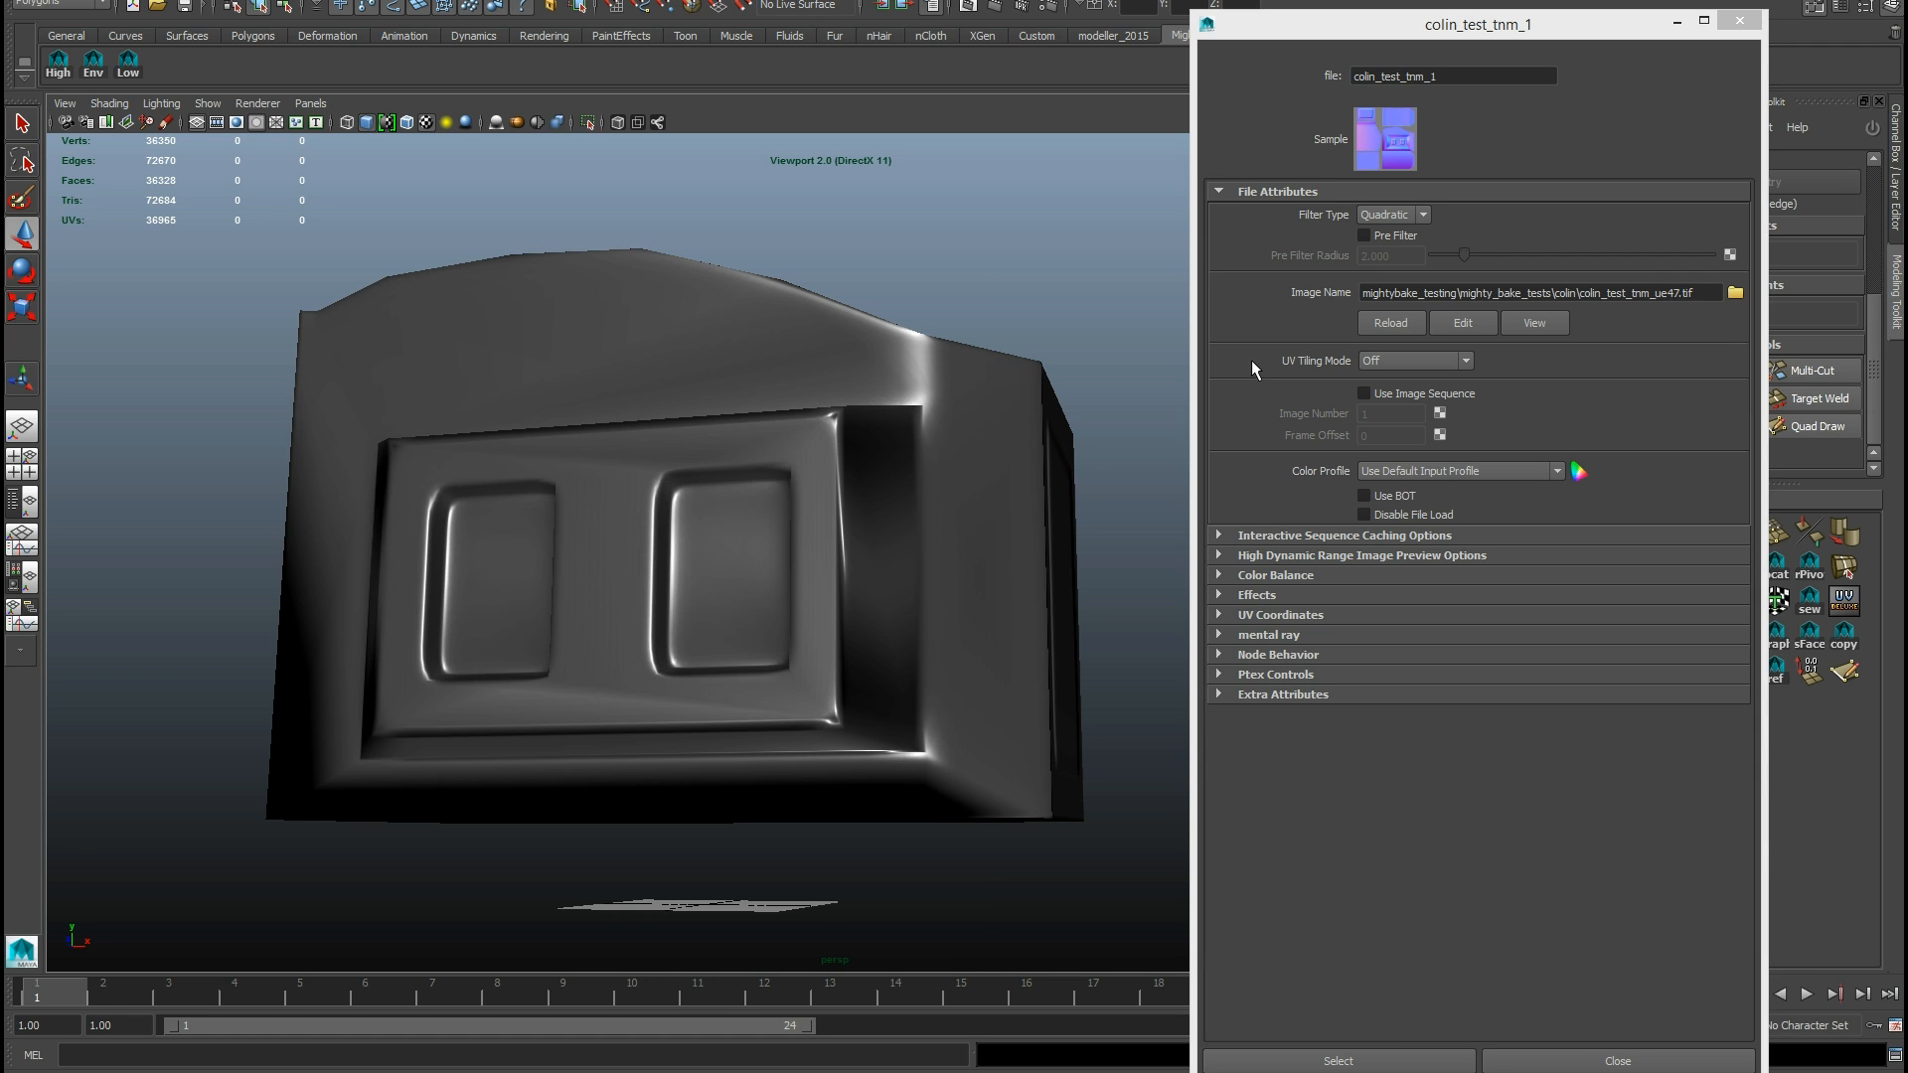
alt+drag(845, 343, 795, 335)
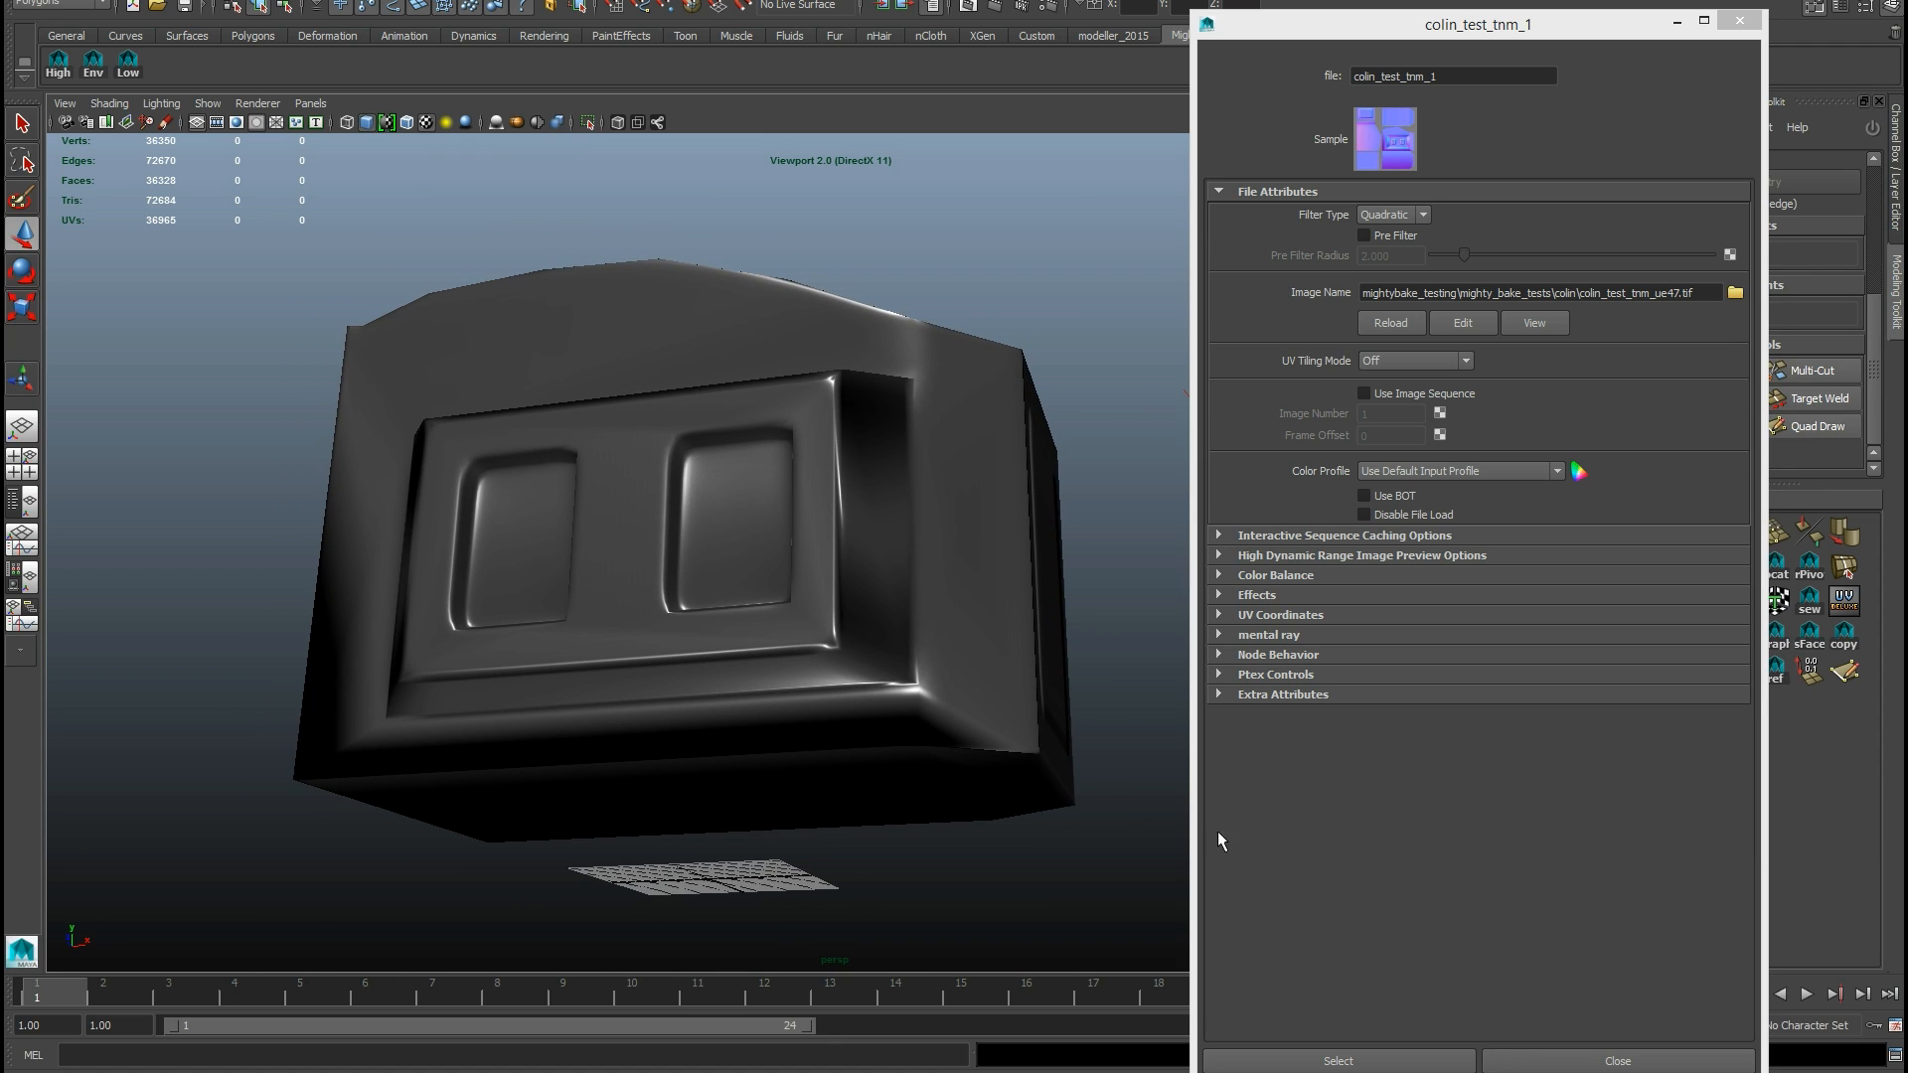
Step: Switch to MightyBake, set the normal map's Y Up option to - and bake it
click(1412, 1071)
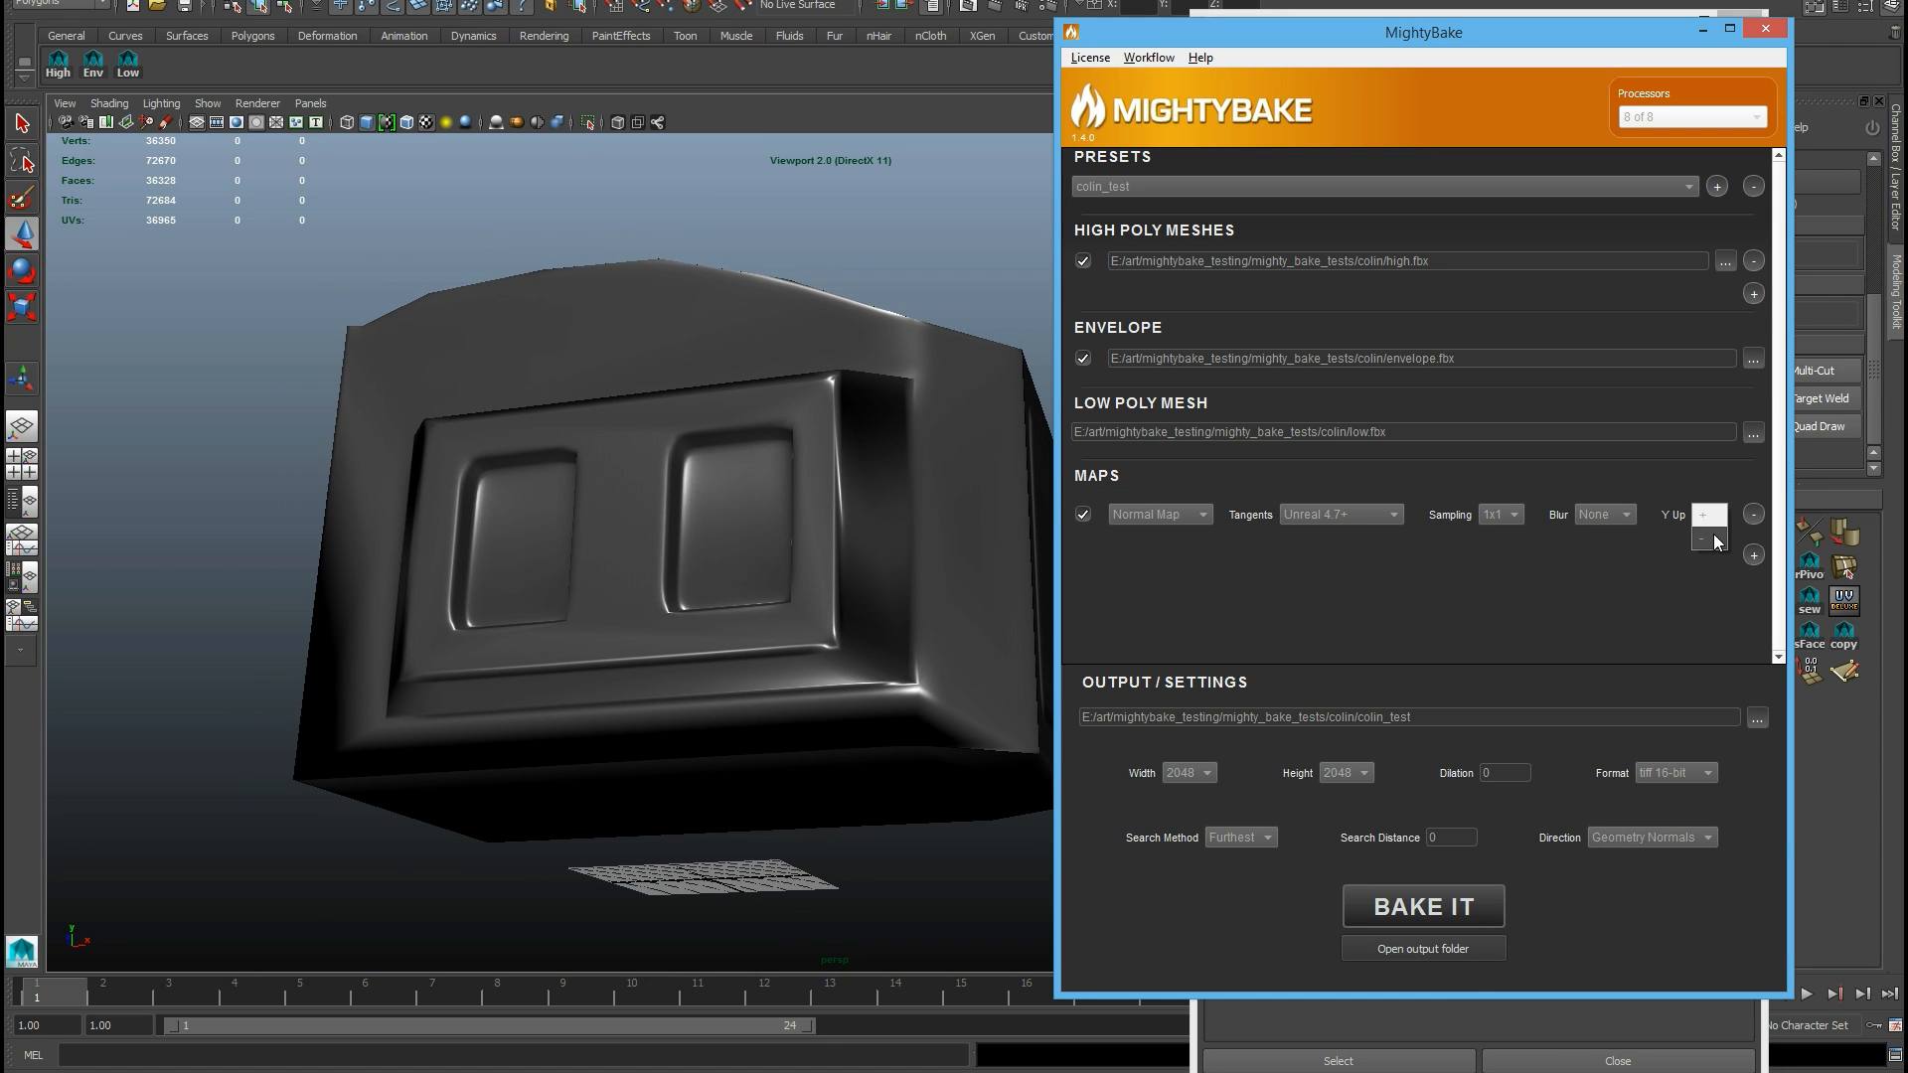
click(1434, 901)
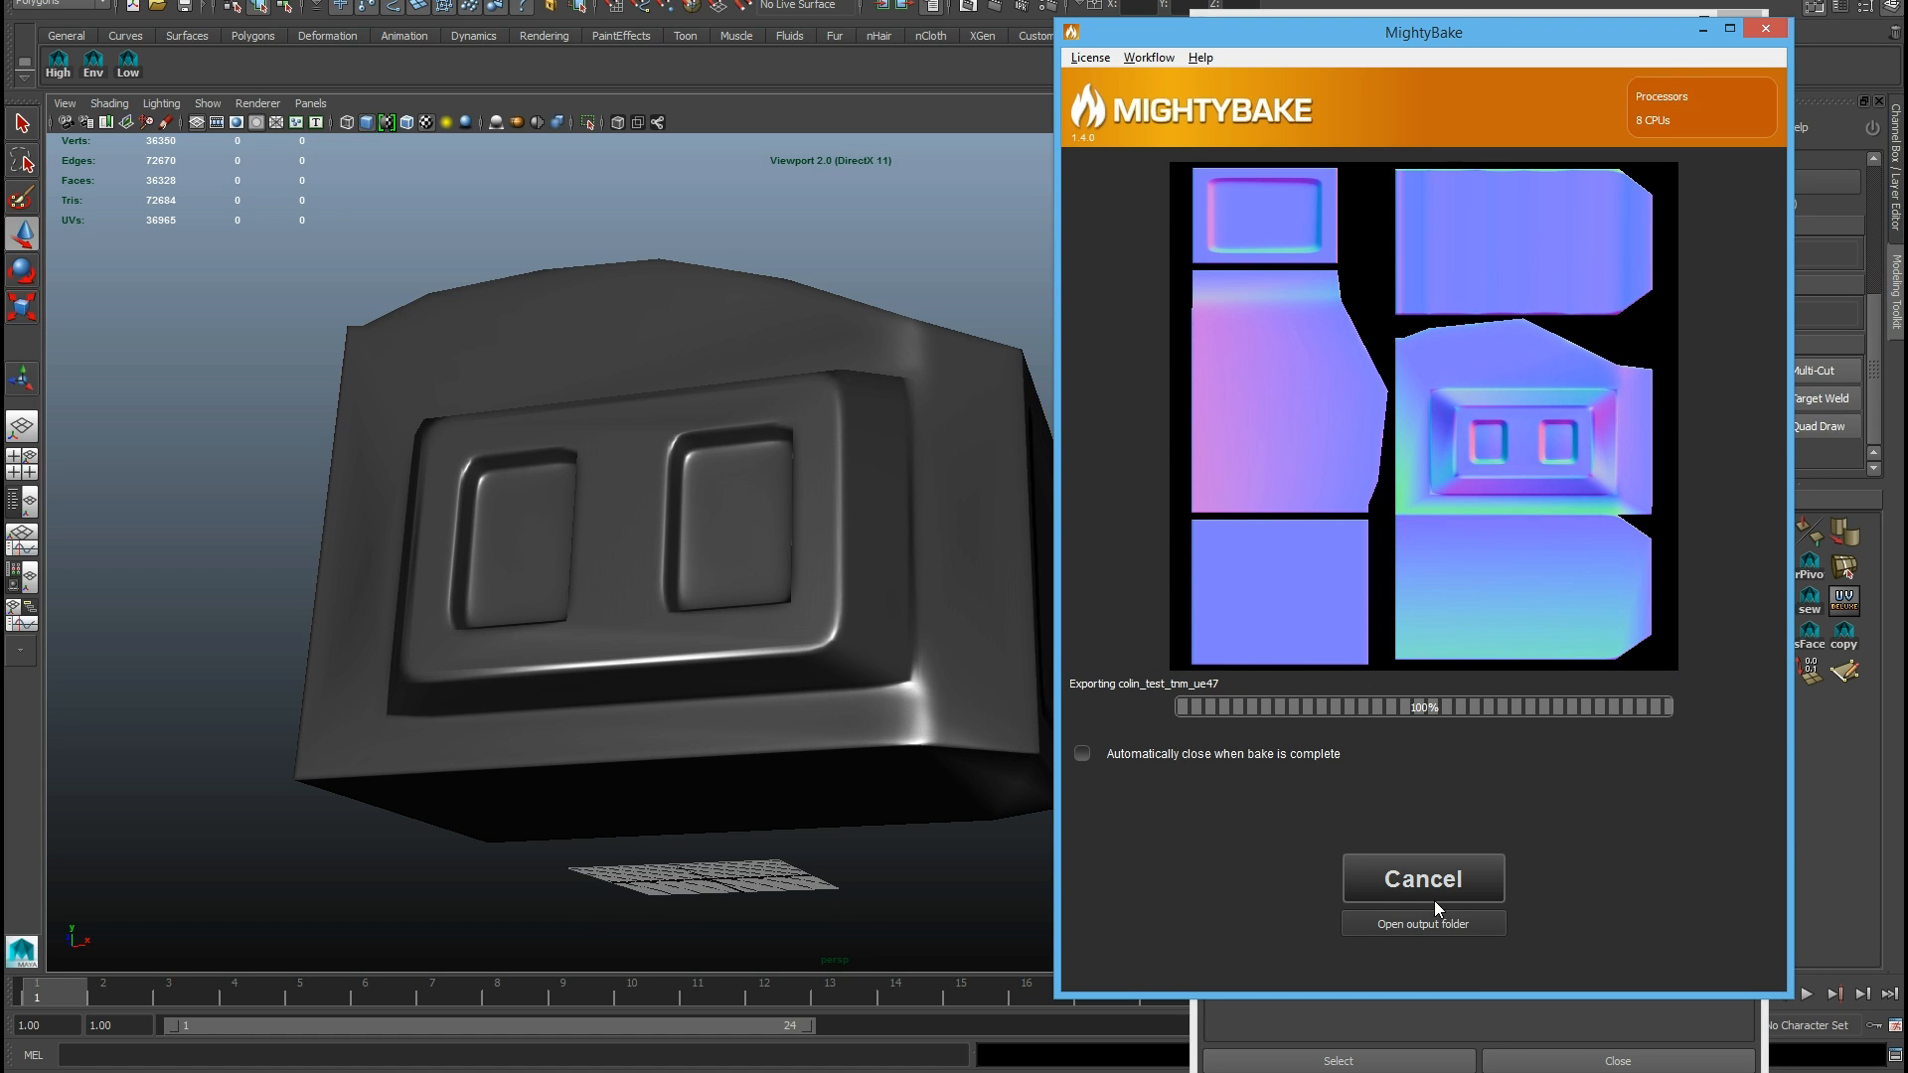
Step: Inspect the shading of the rebaked Unreal 4.7 normal map on the model in Maya, covering the front panel, edges and corner
alt+drag(586, 443, 648, 452)
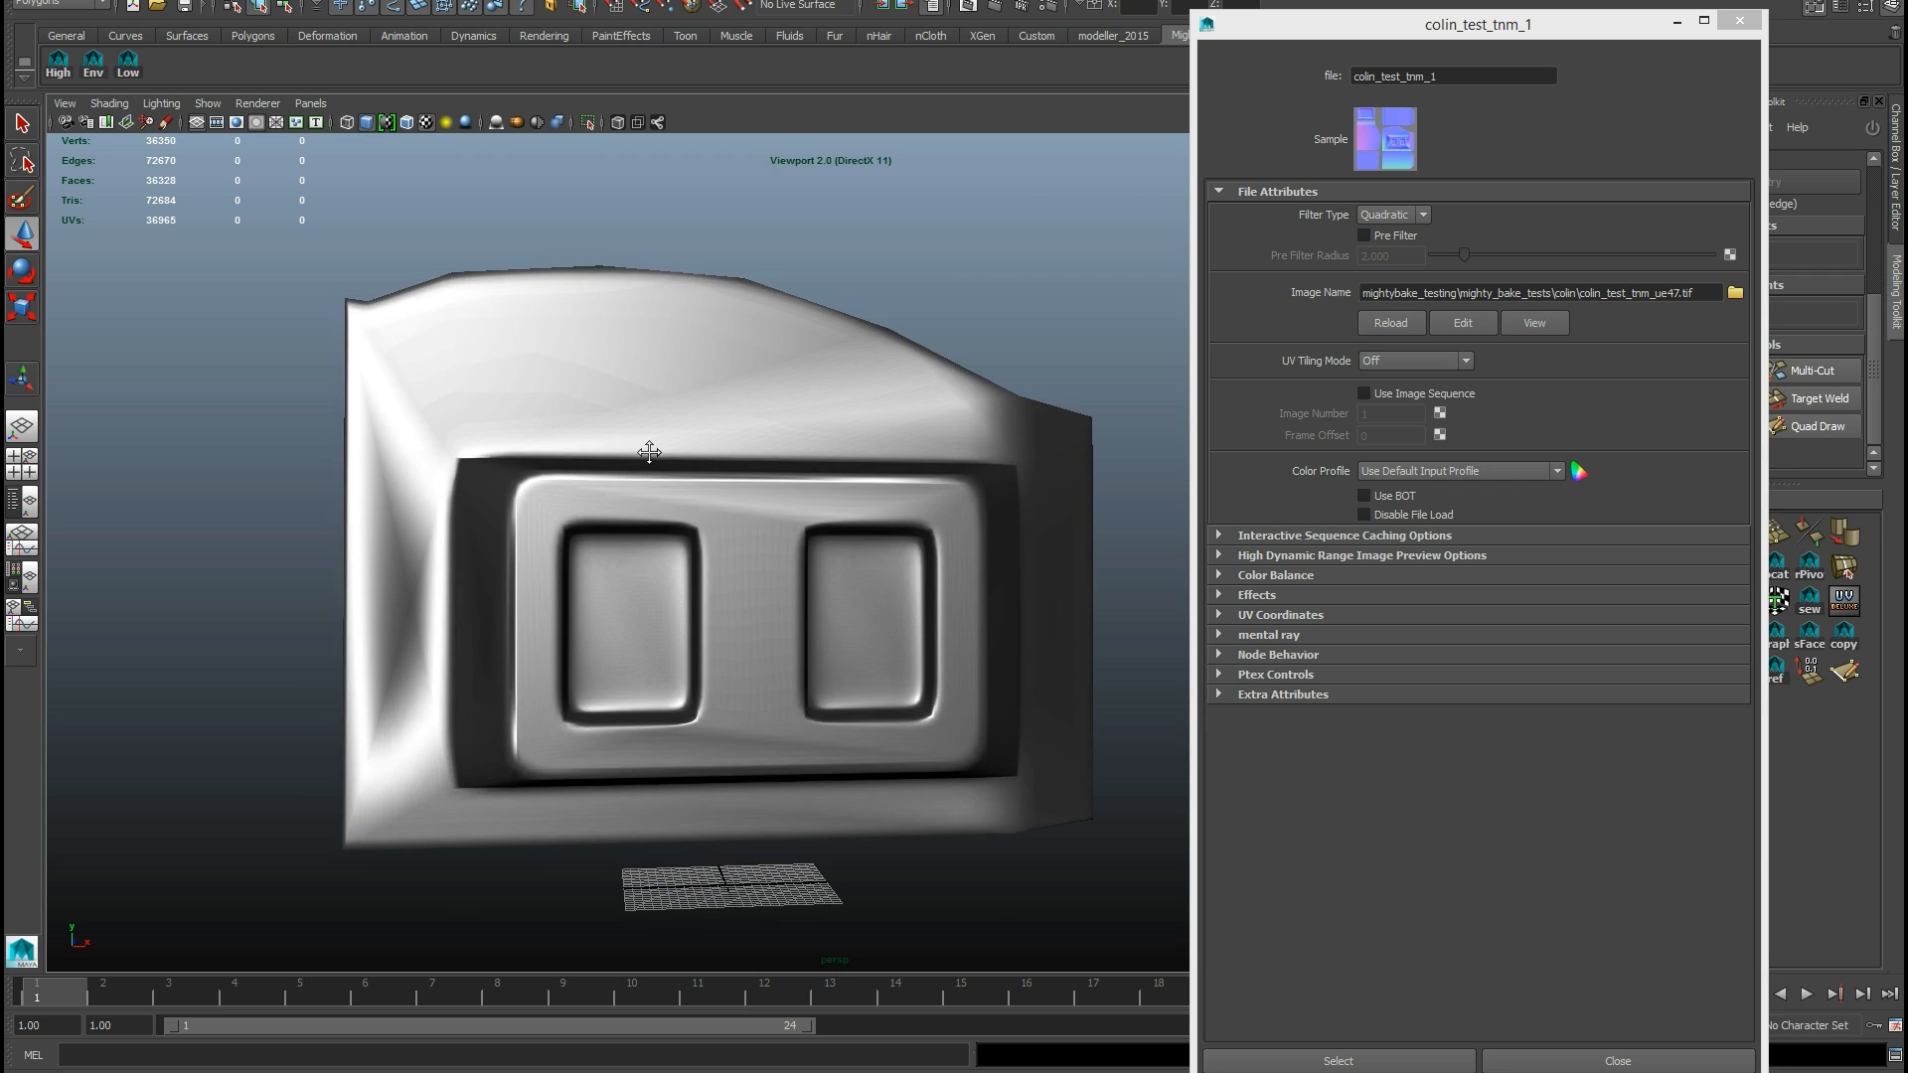
alt+middle_drag(648, 452, 753, 455)
scroll(596, 462, up, 2)
alt+drag(526, 487, 658, 538)
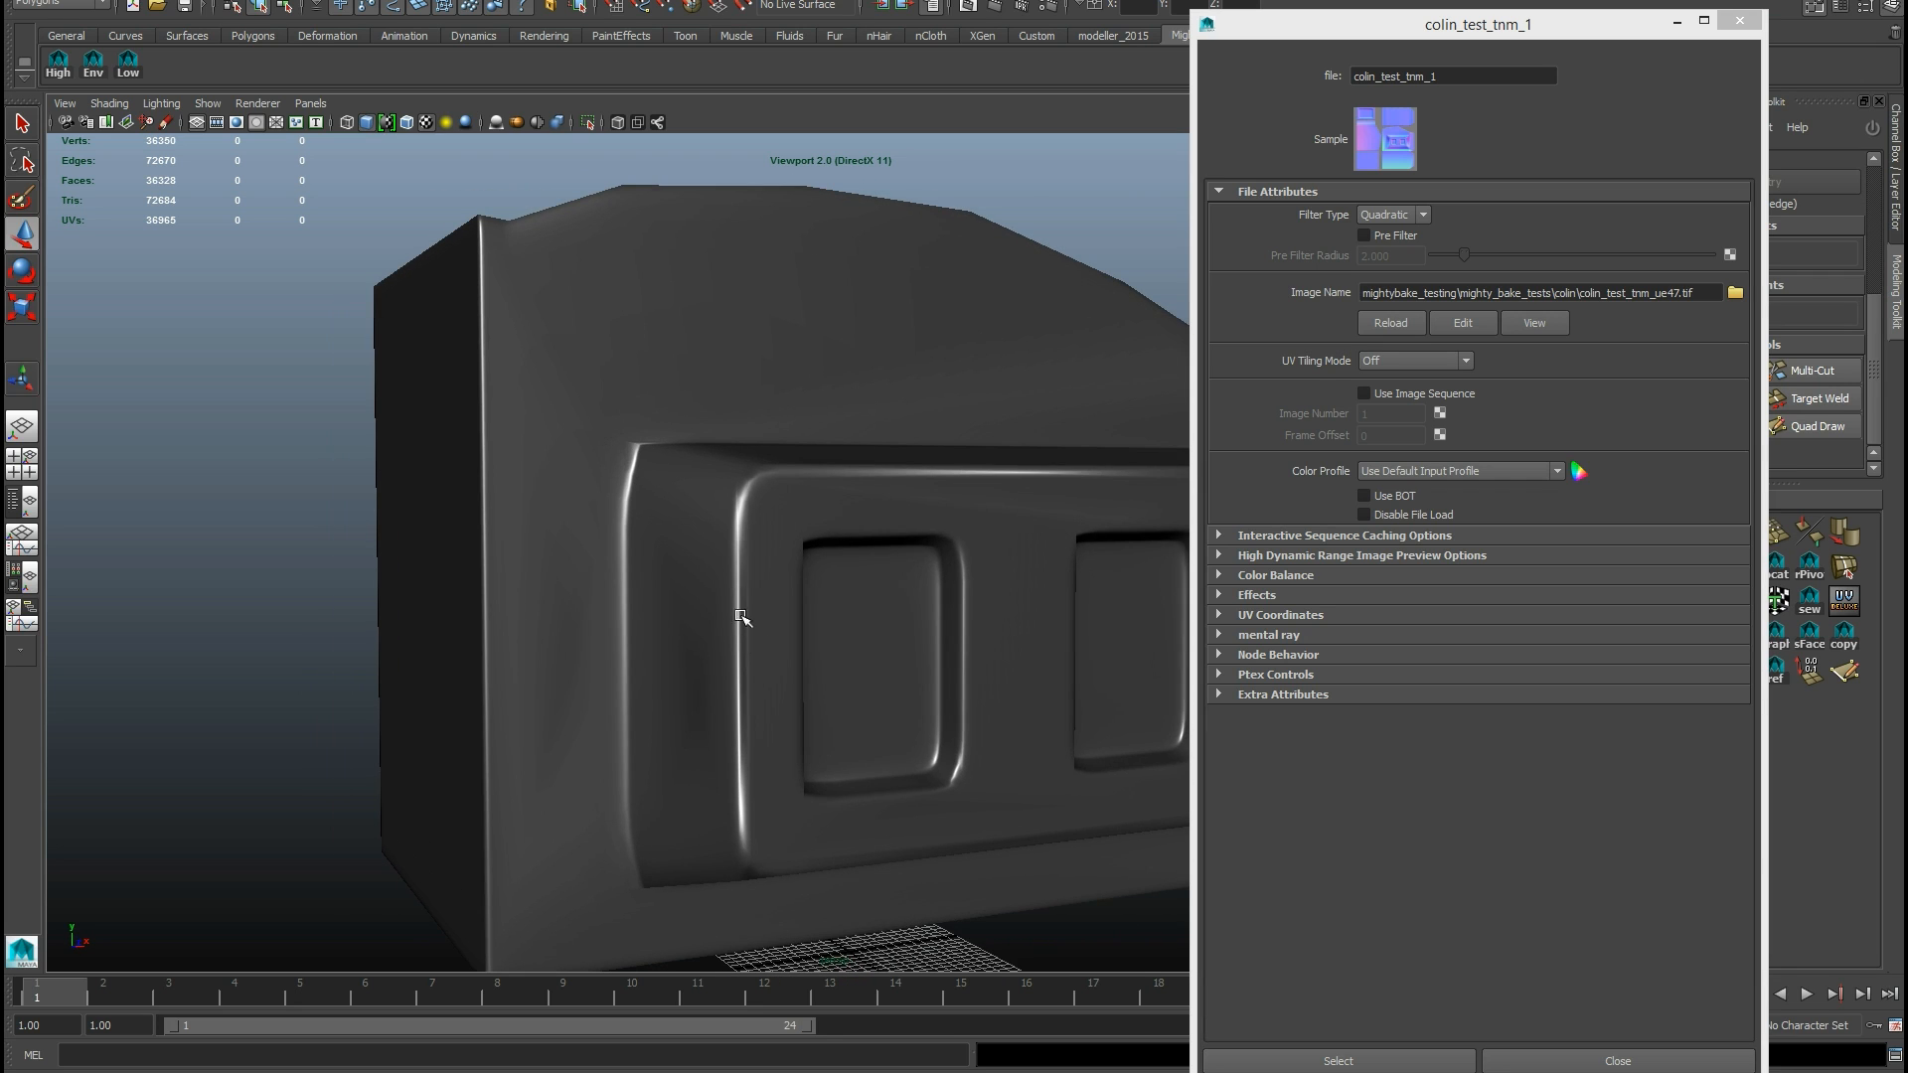
alt+drag(724, 605, 580, 641)
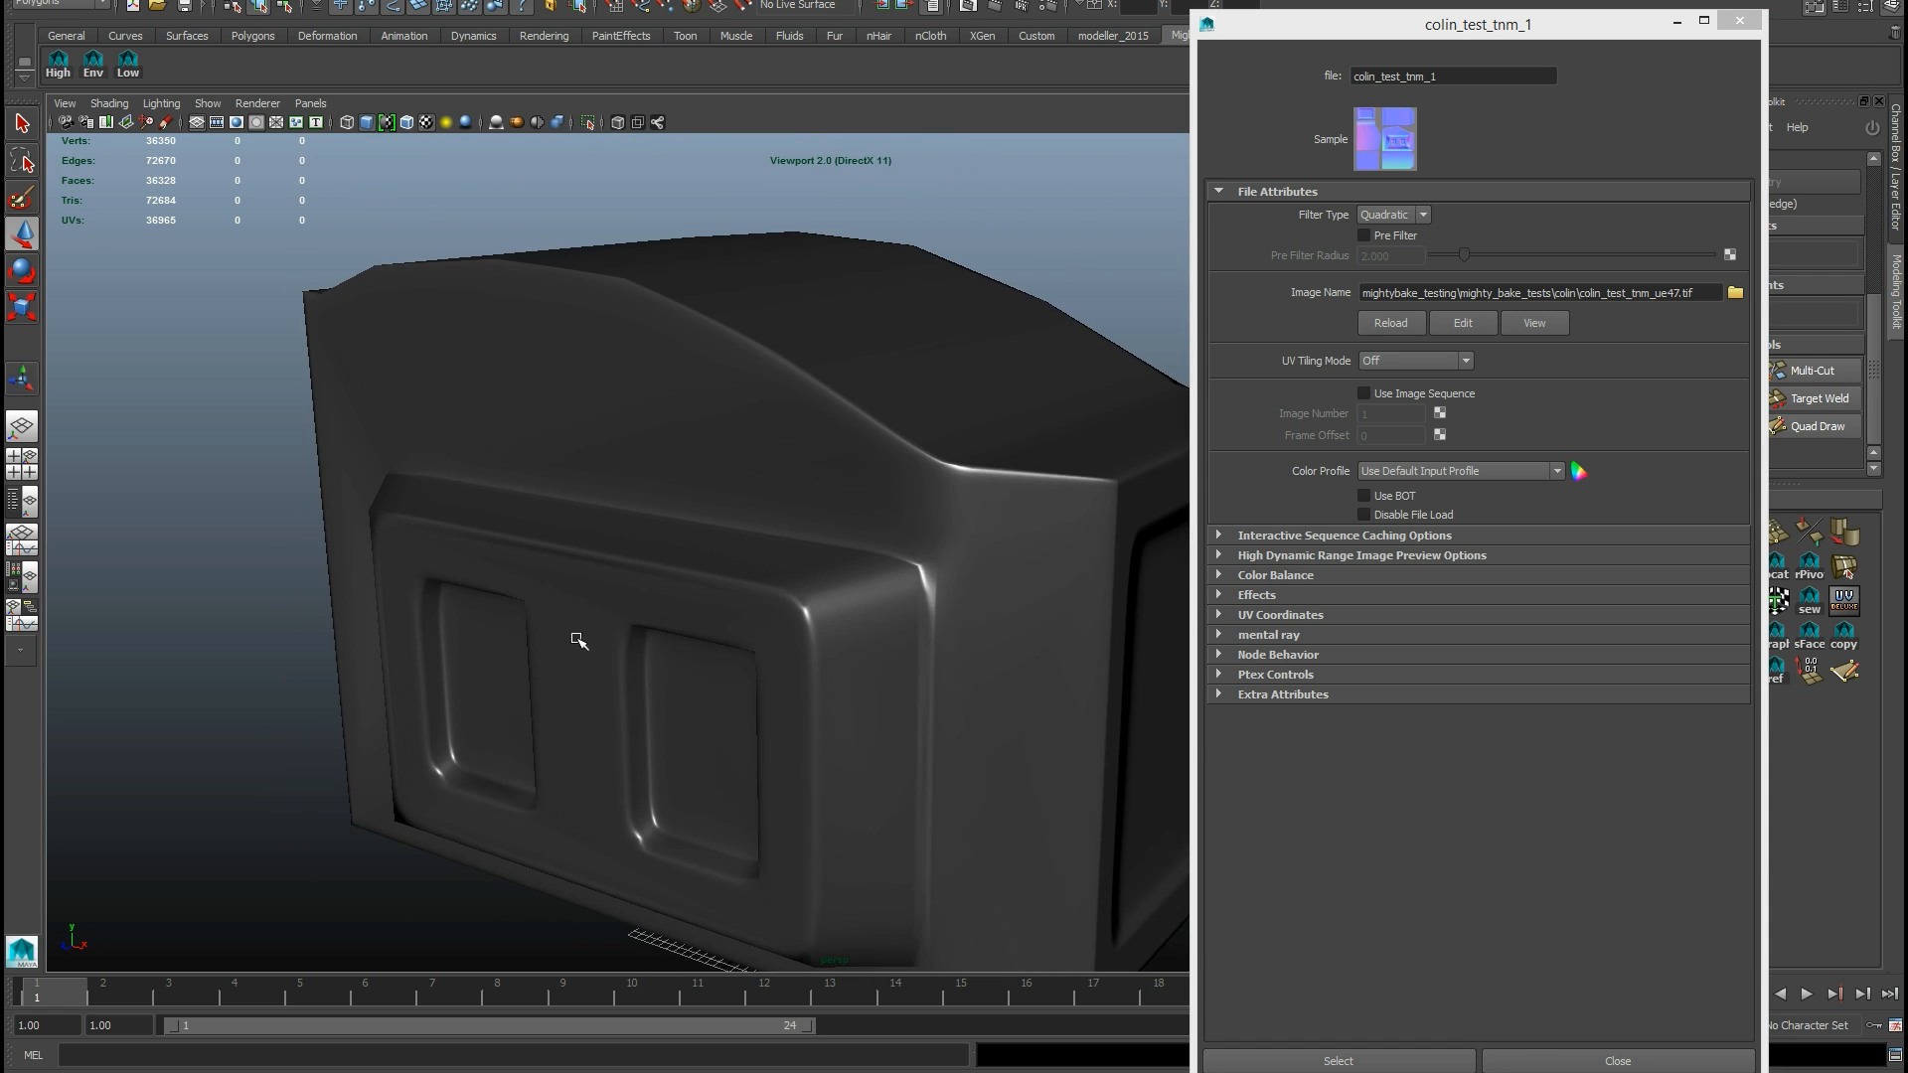
alt+right_drag(793, 602, 556, 580)
alt+drag(557, 580, 709, 539)
alt+right_drag(709, 540, 758, 405)
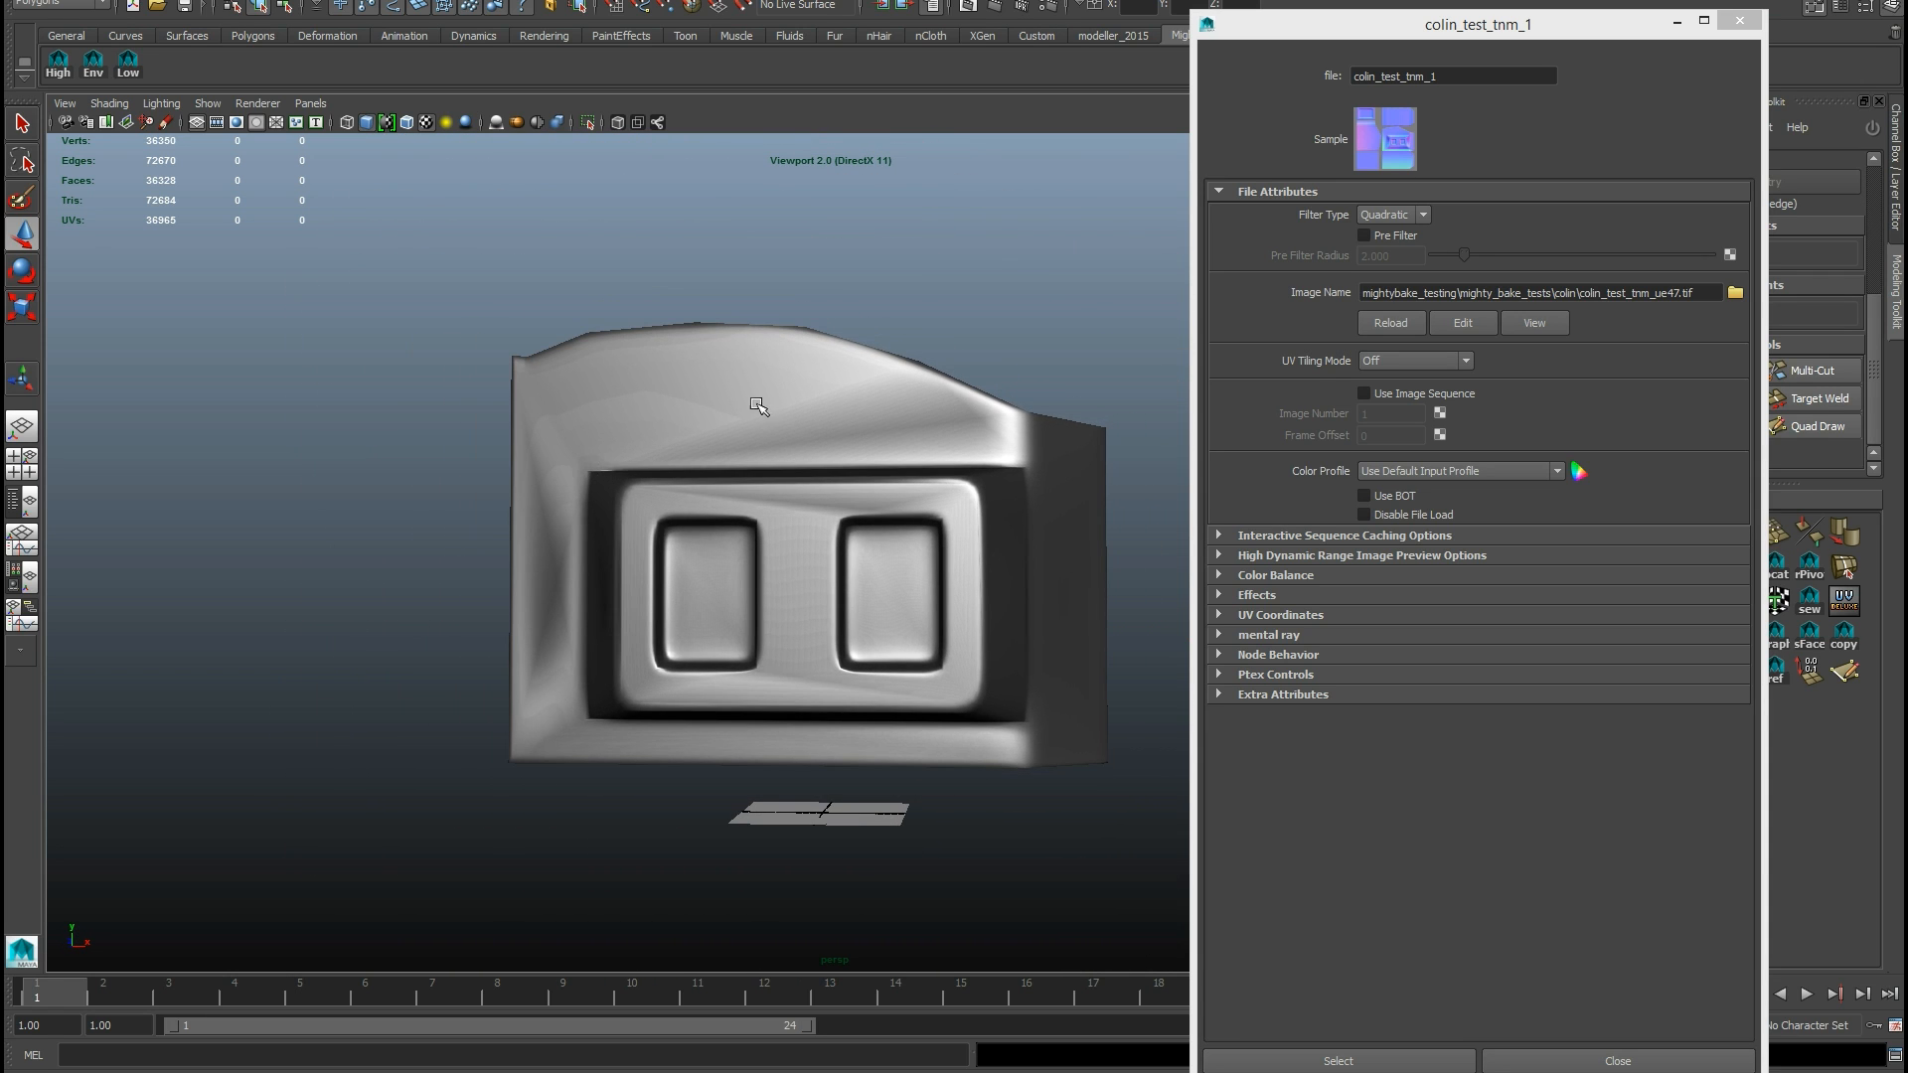
alt+drag(801, 460, 647, 452)
alt+right_drag(647, 451, 900, 462)
alt+drag(900, 462, 824, 480)
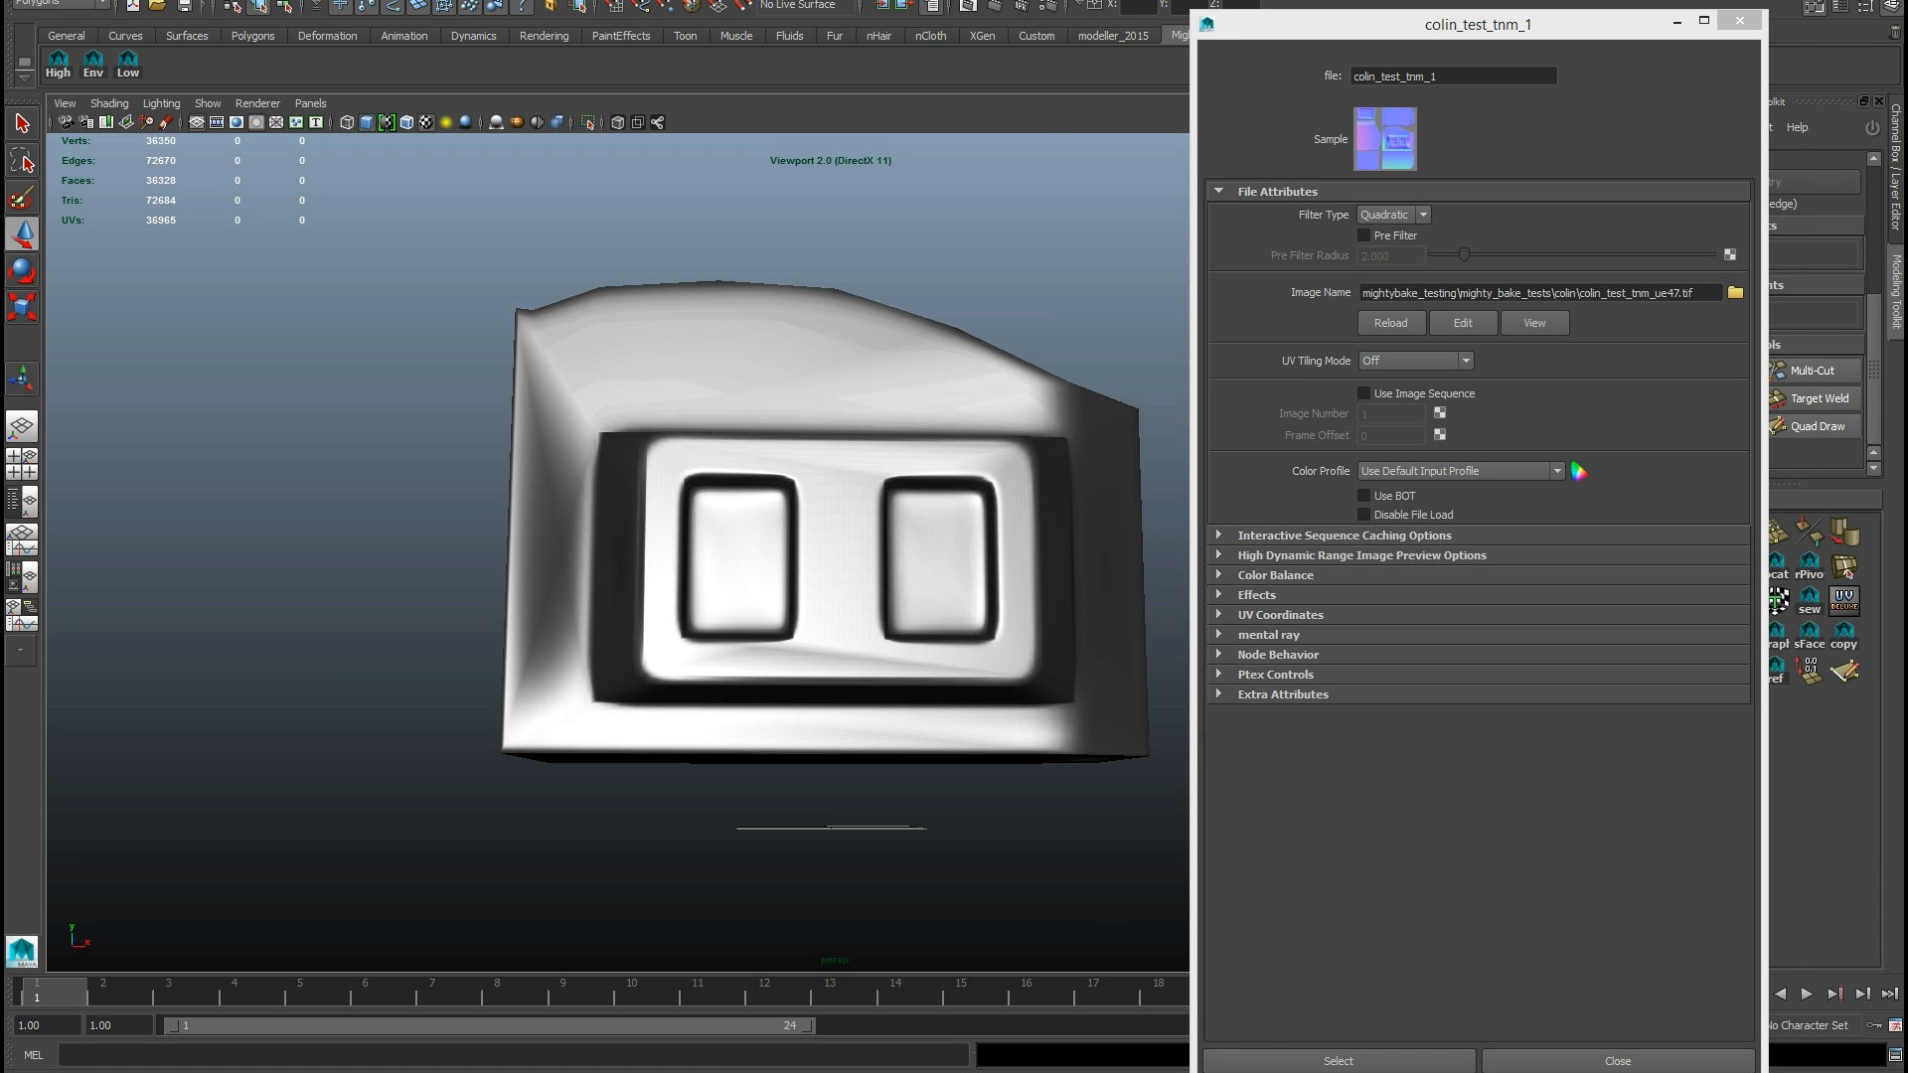
Step: Close the finished bake in MightyBake, select Maya Viewport 2.0 tangents for the normal map, and restore Unreal 4.7+
click(1304, 1072)
click(1397, 869)
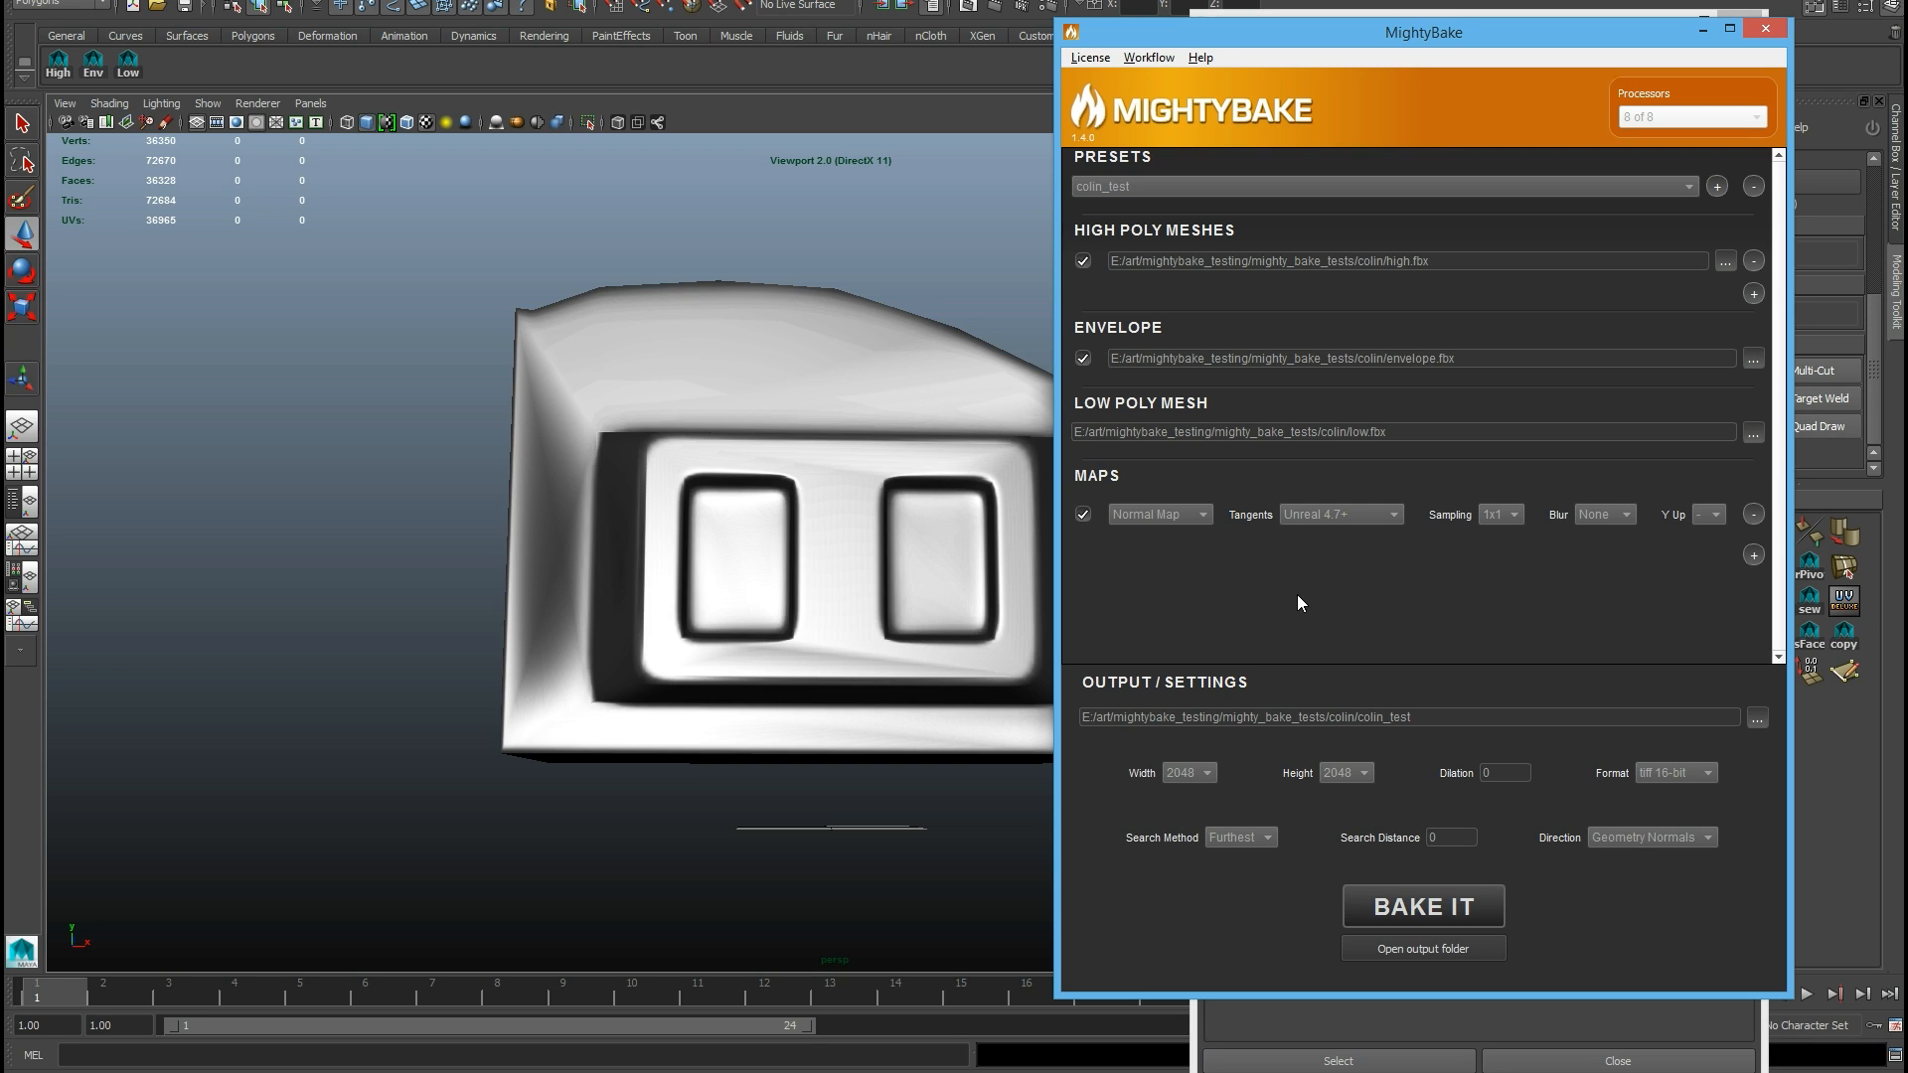
click(1387, 509)
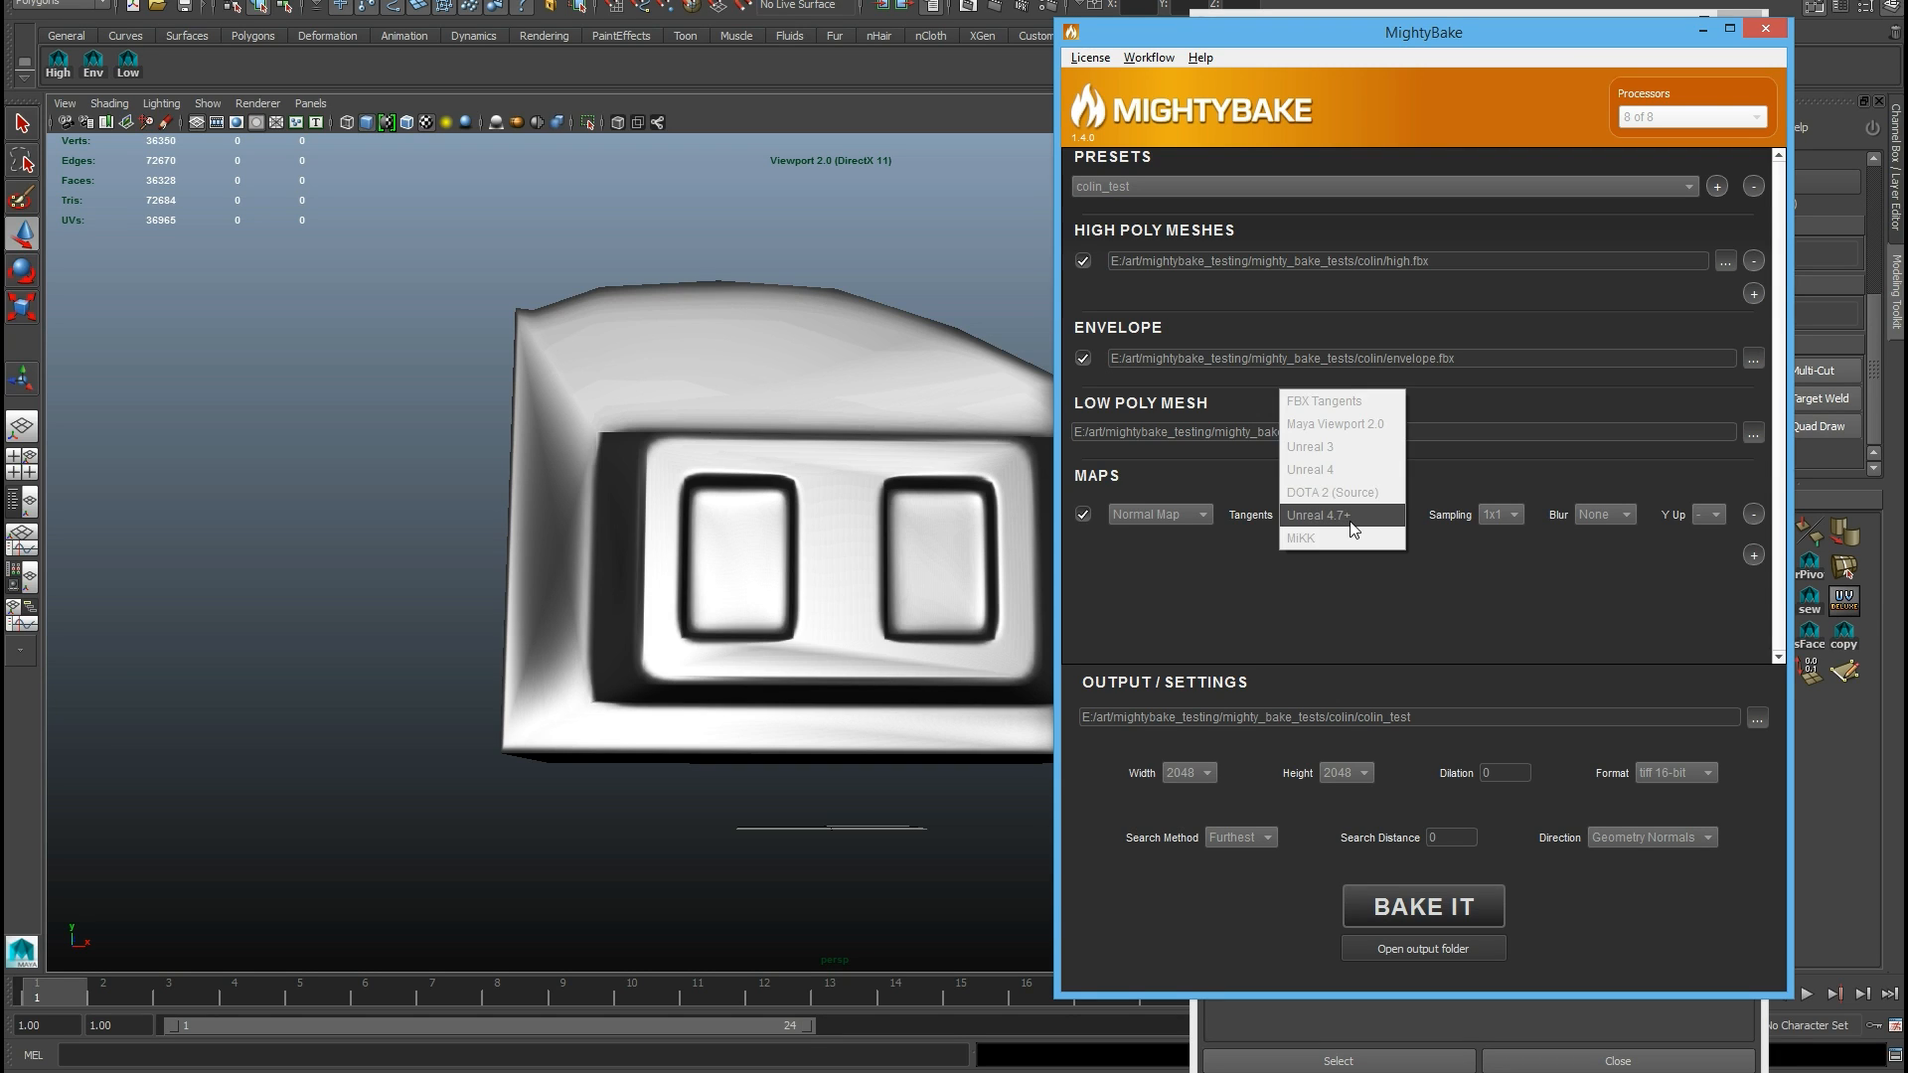
click(1340, 424)
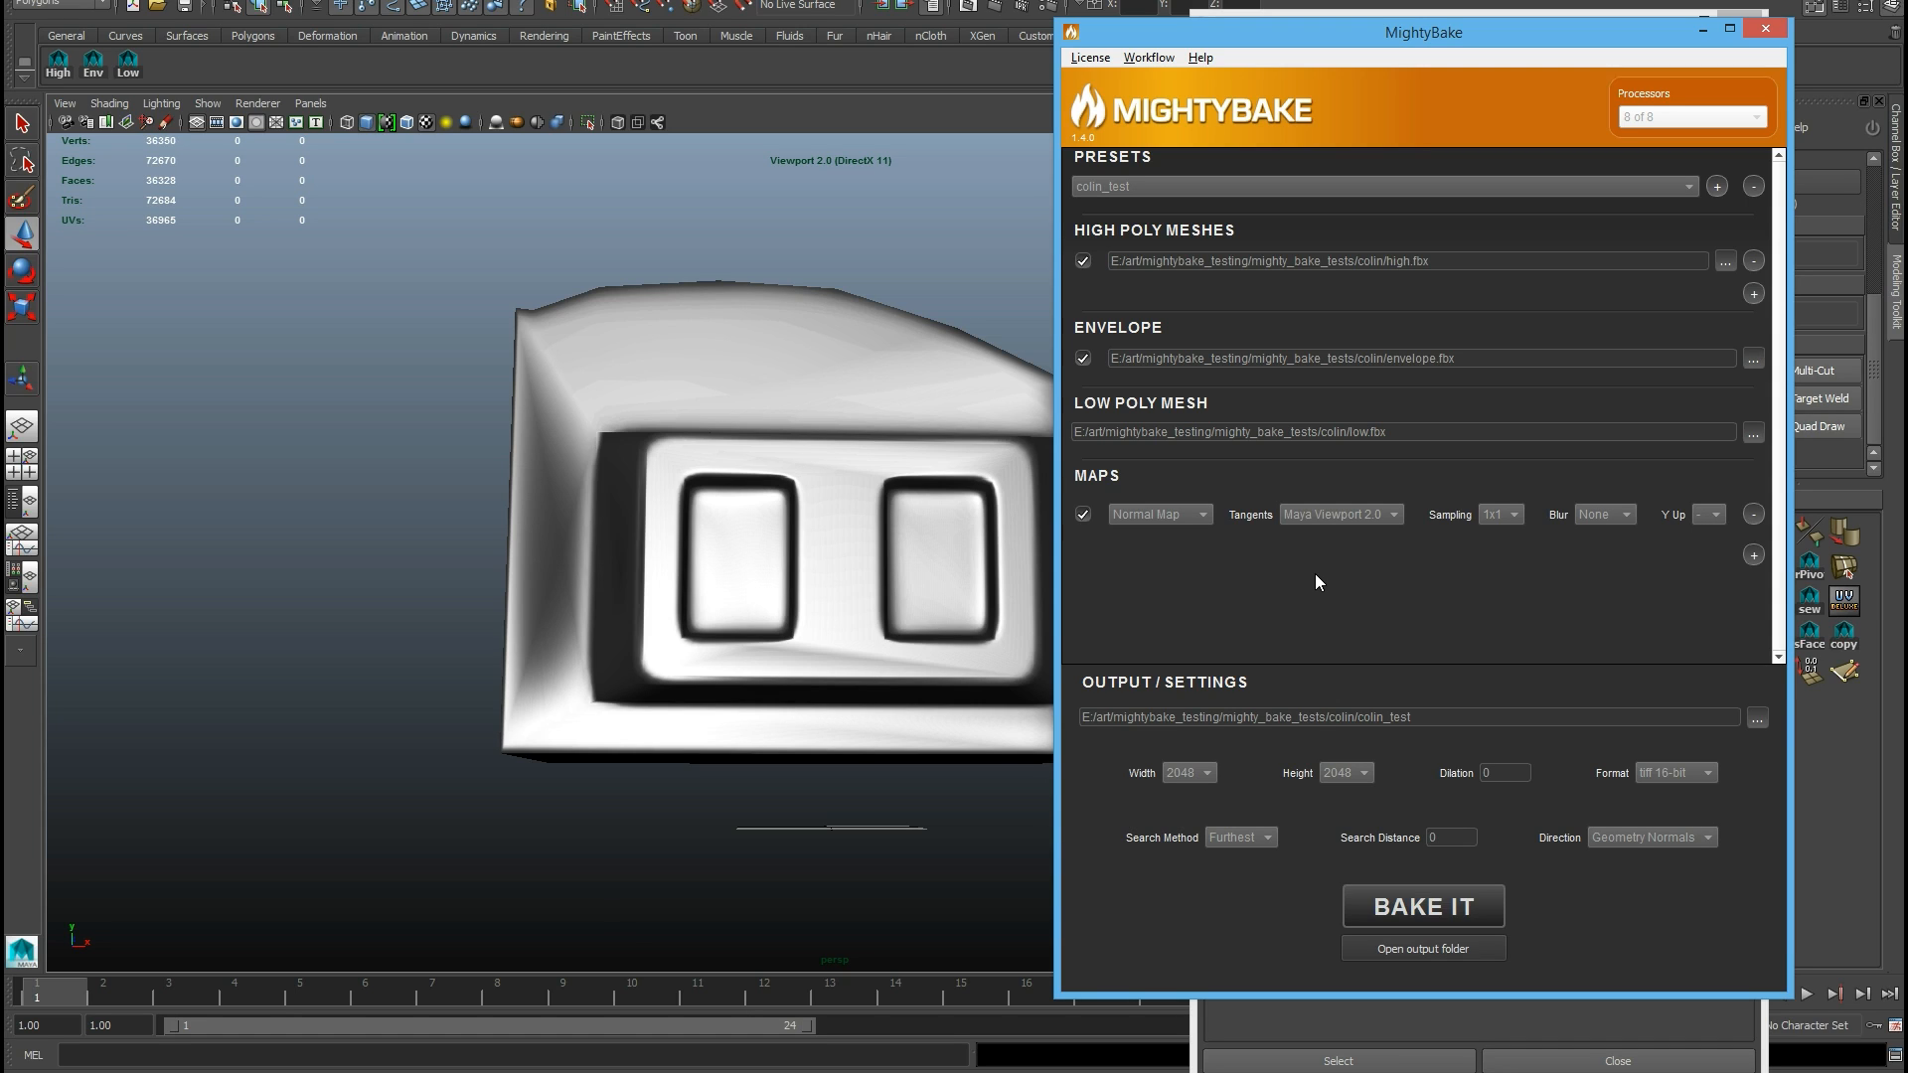
click(1357, 512)
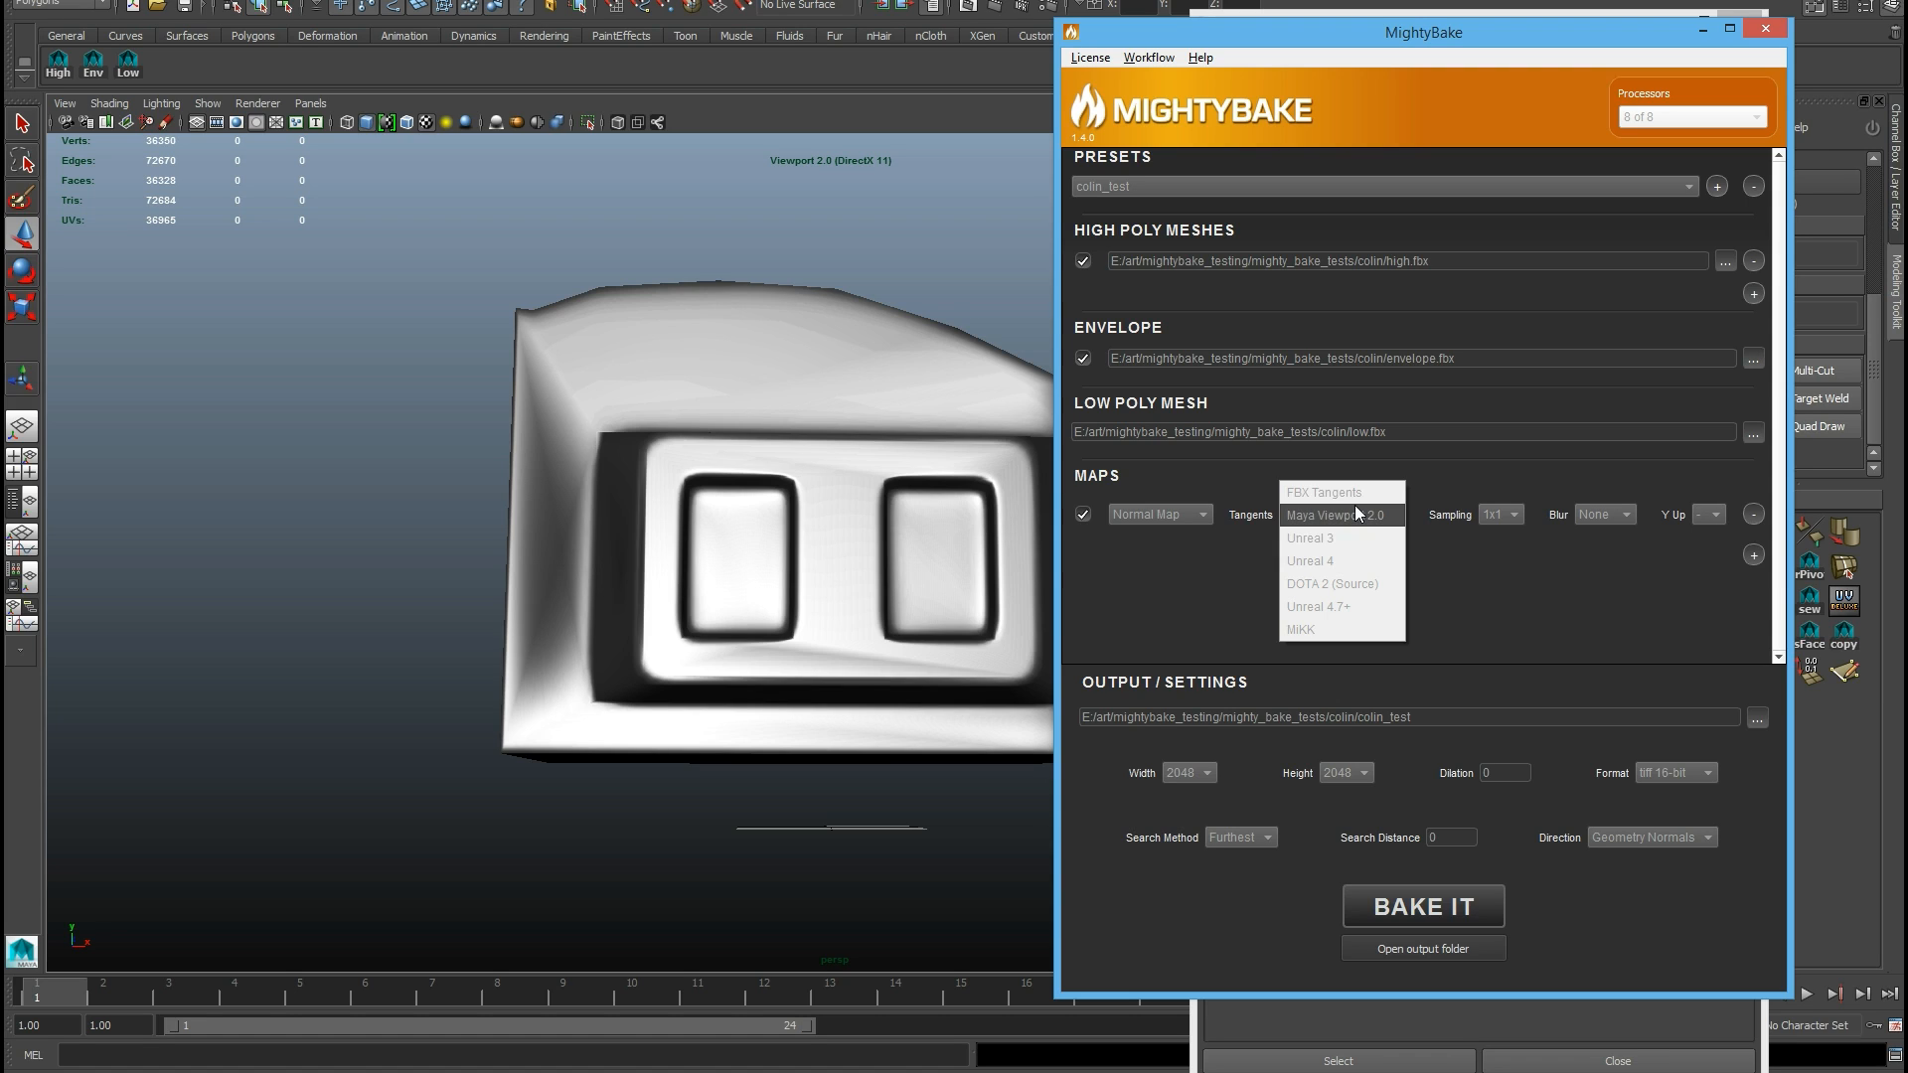
click(1362, 607)
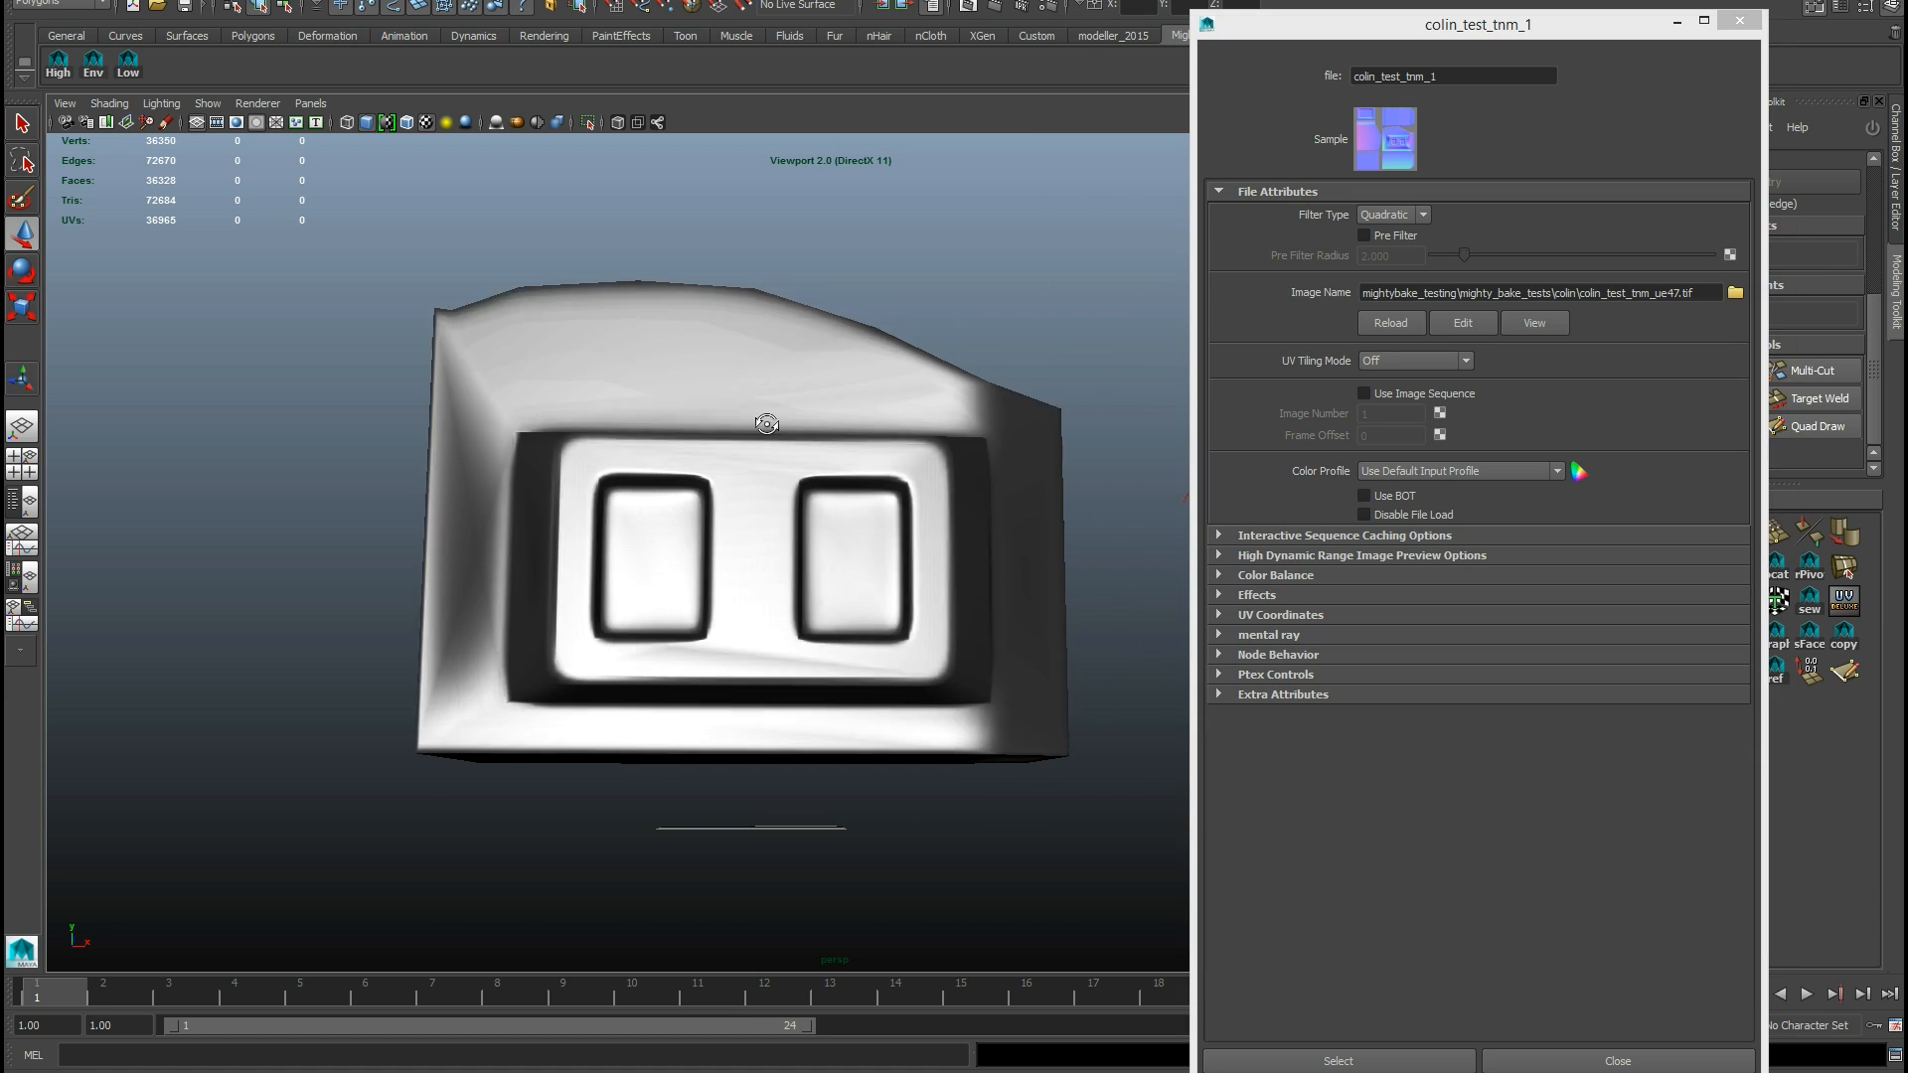
Step: Switch to Maya, examine the model's front shading, and load colin_test_tnm_maya.tif into the colin_test_tnm_1 texture
mouse_move(758, 417)
alt+mouse_down()
mouse_move(668, 426)
mouse_move(677, 443)
mouse_move(750, 439)
alt+mouse_up()
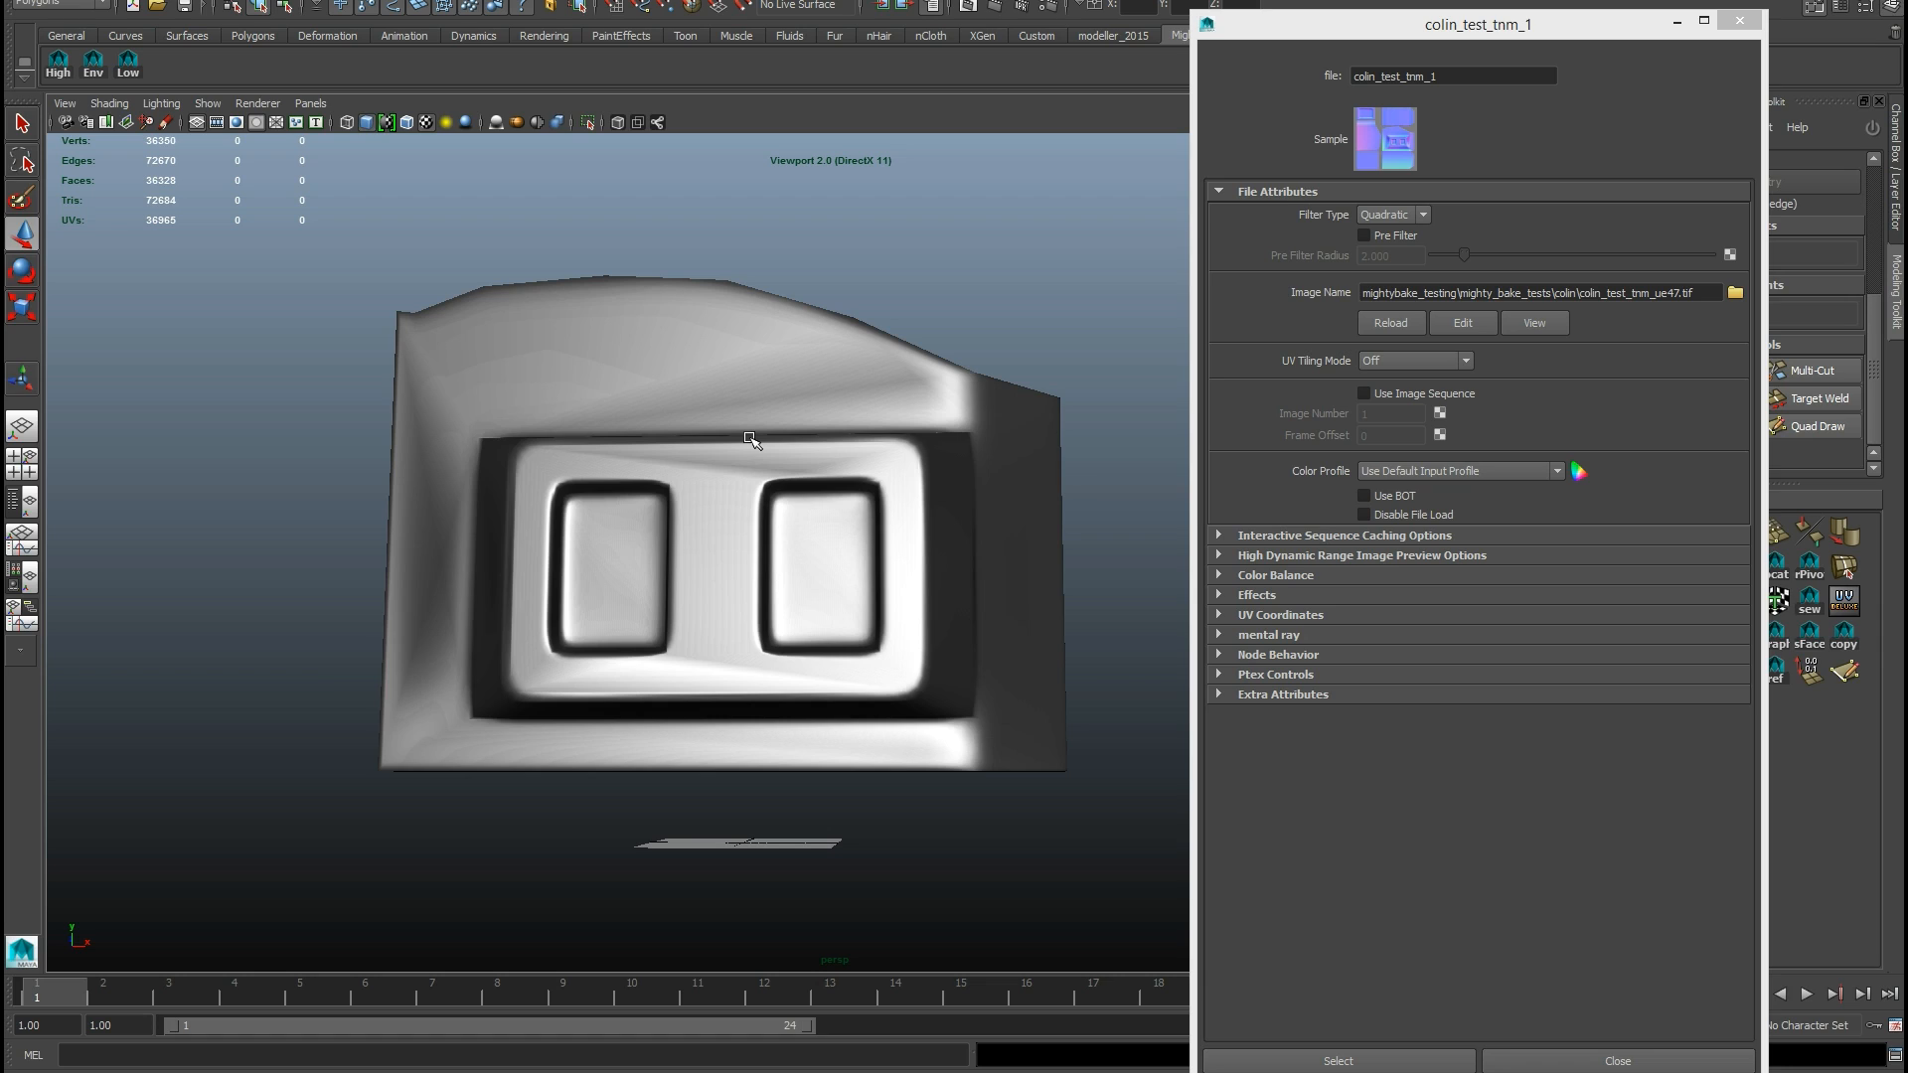
alt+drag(753, 441, 328, 415)
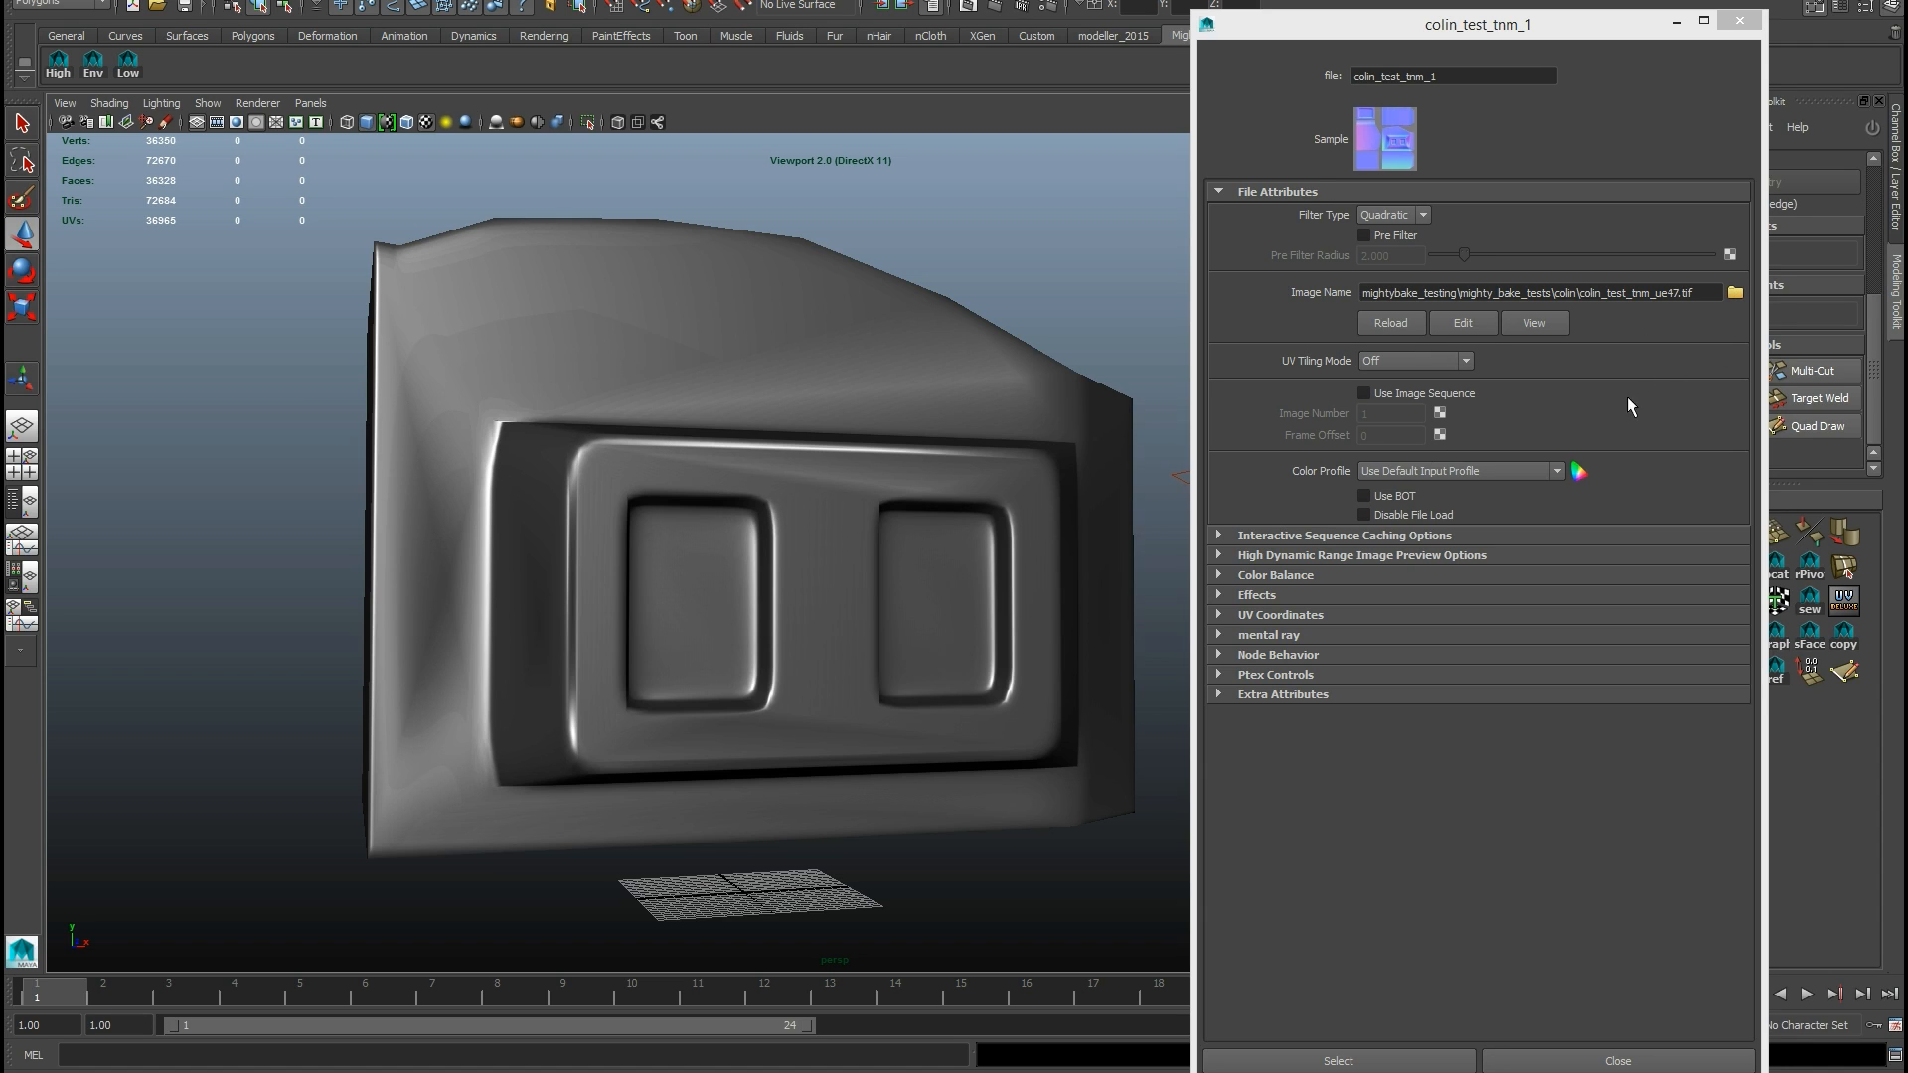
click(1738, 295)
drag(1398, 266, 1589, 266)
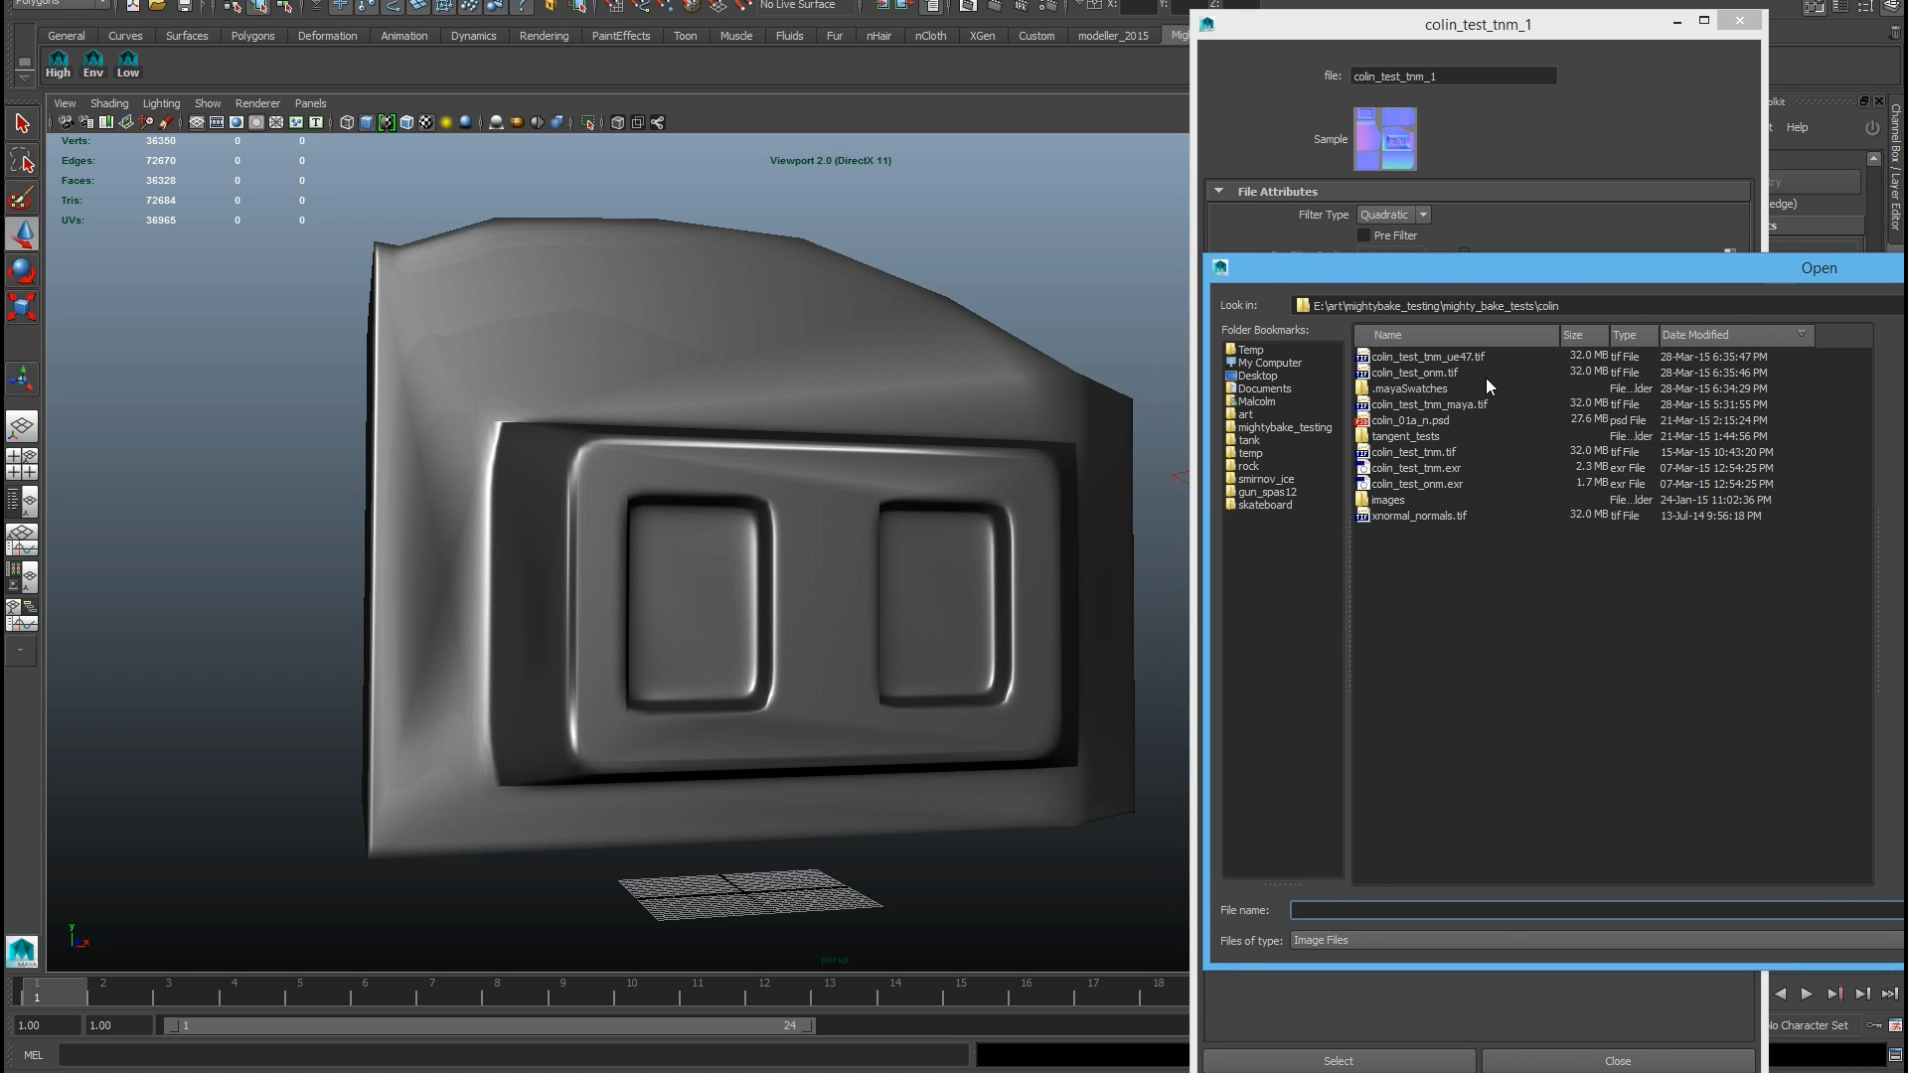
double_click(1453, 401)
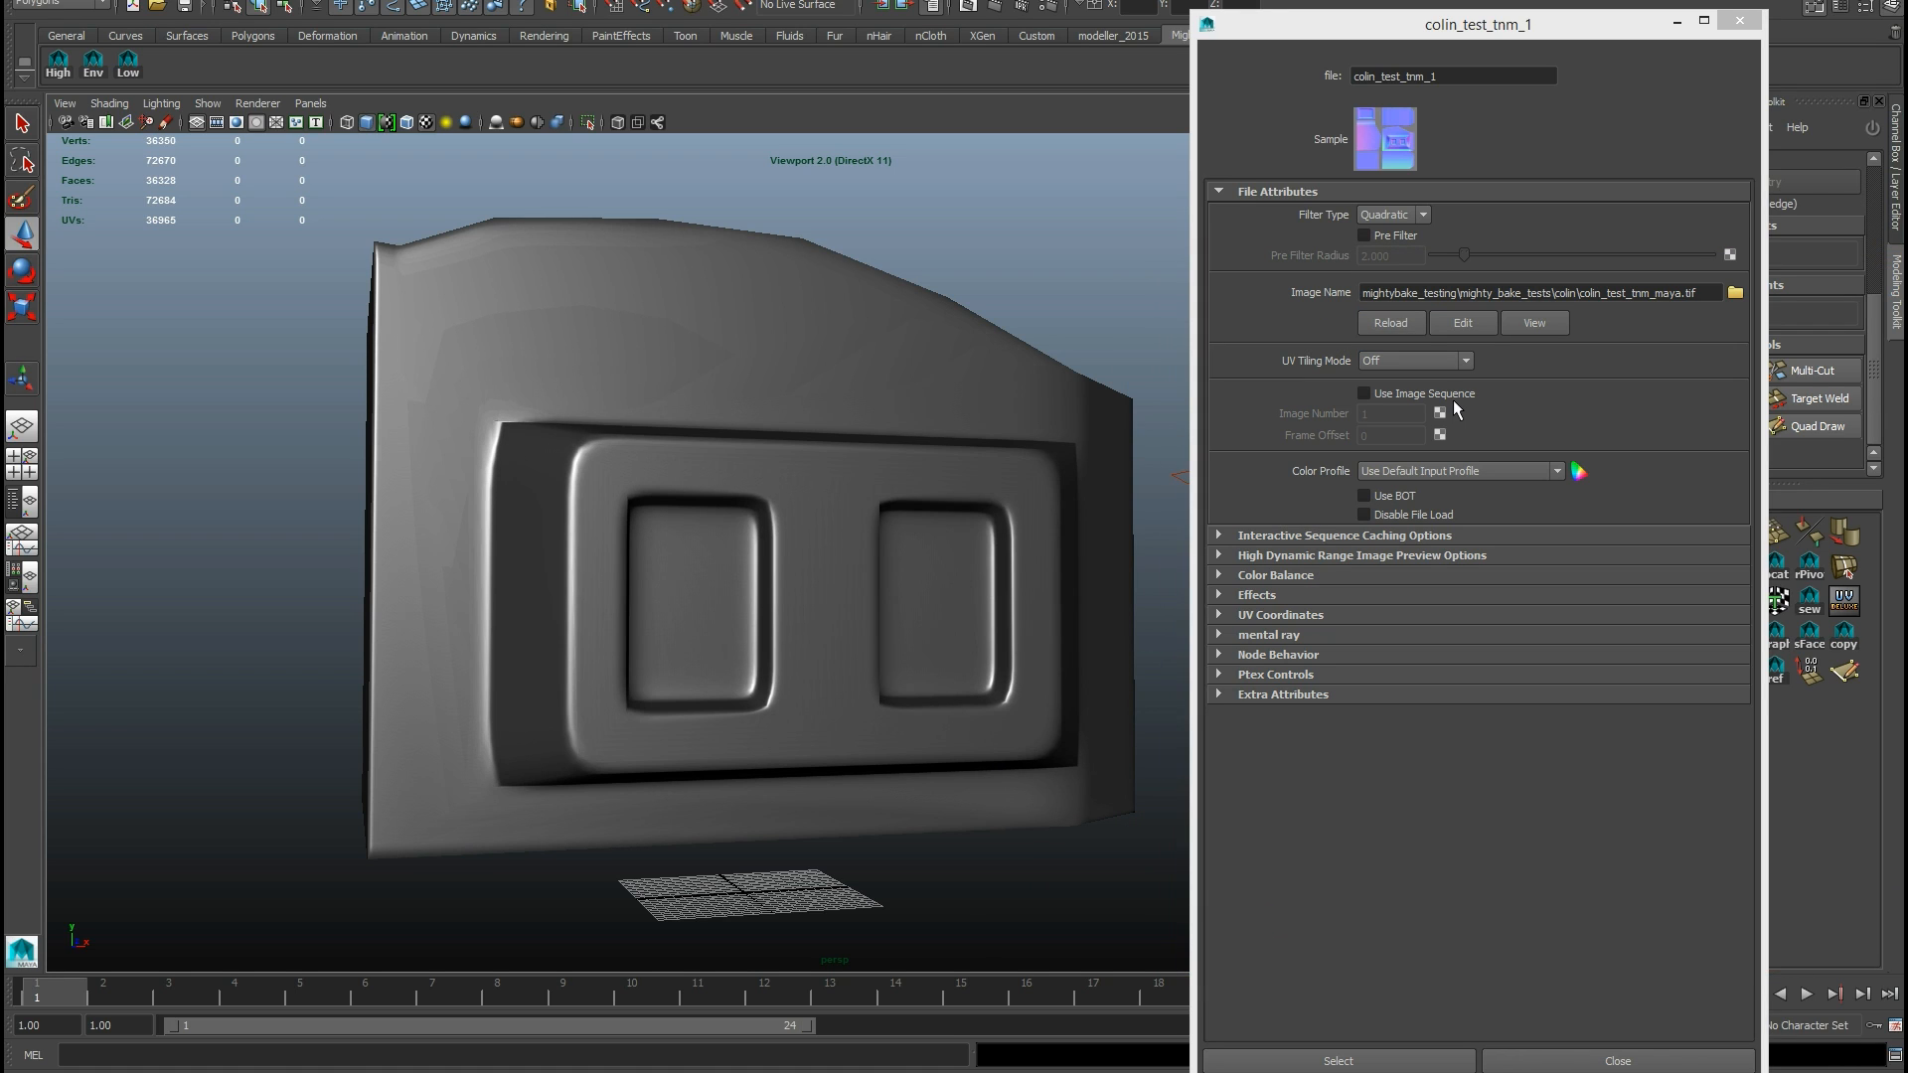
Step: Compare the Maya and Unreal 4.7 normal maps by alternately undoing and redoing the texture swap, ending on colin_test_tnm_ue47.tif
alt+drag(719, 434, 724, 429)
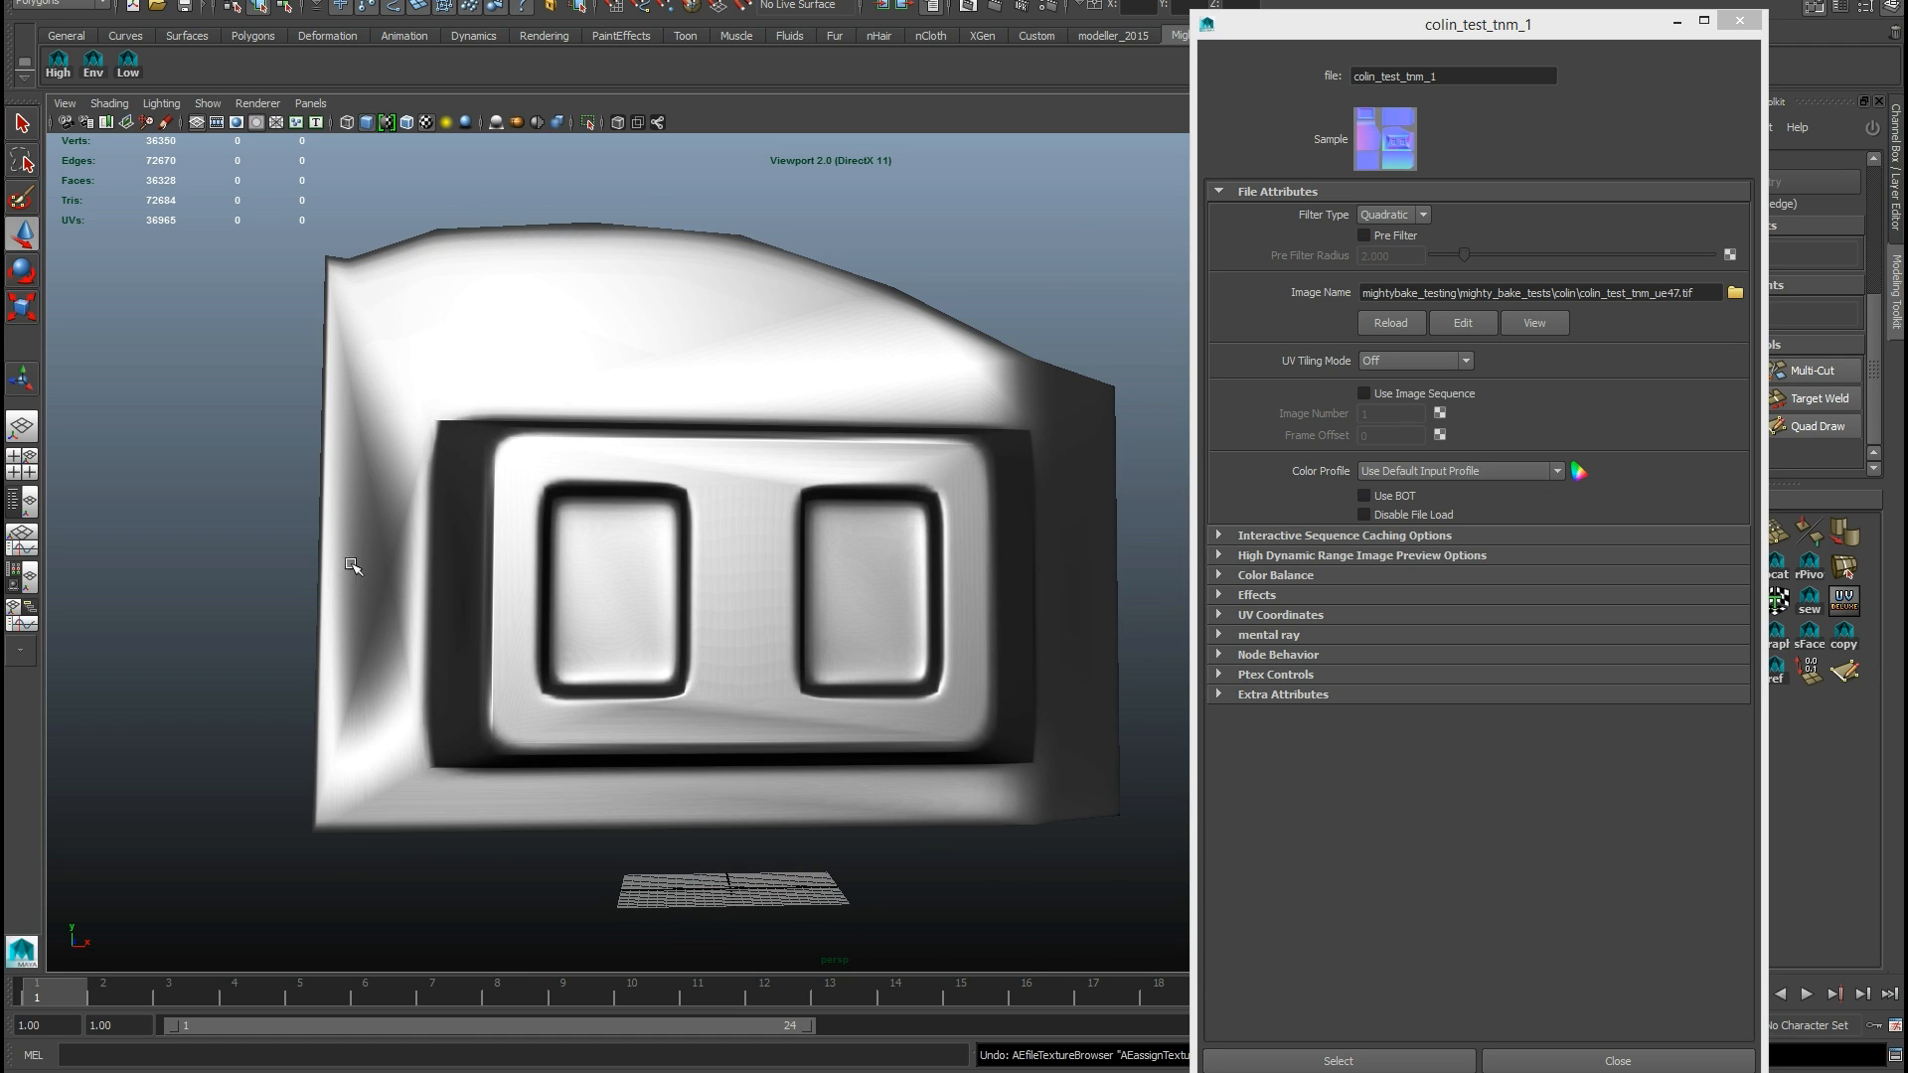
key(ctrl+z)
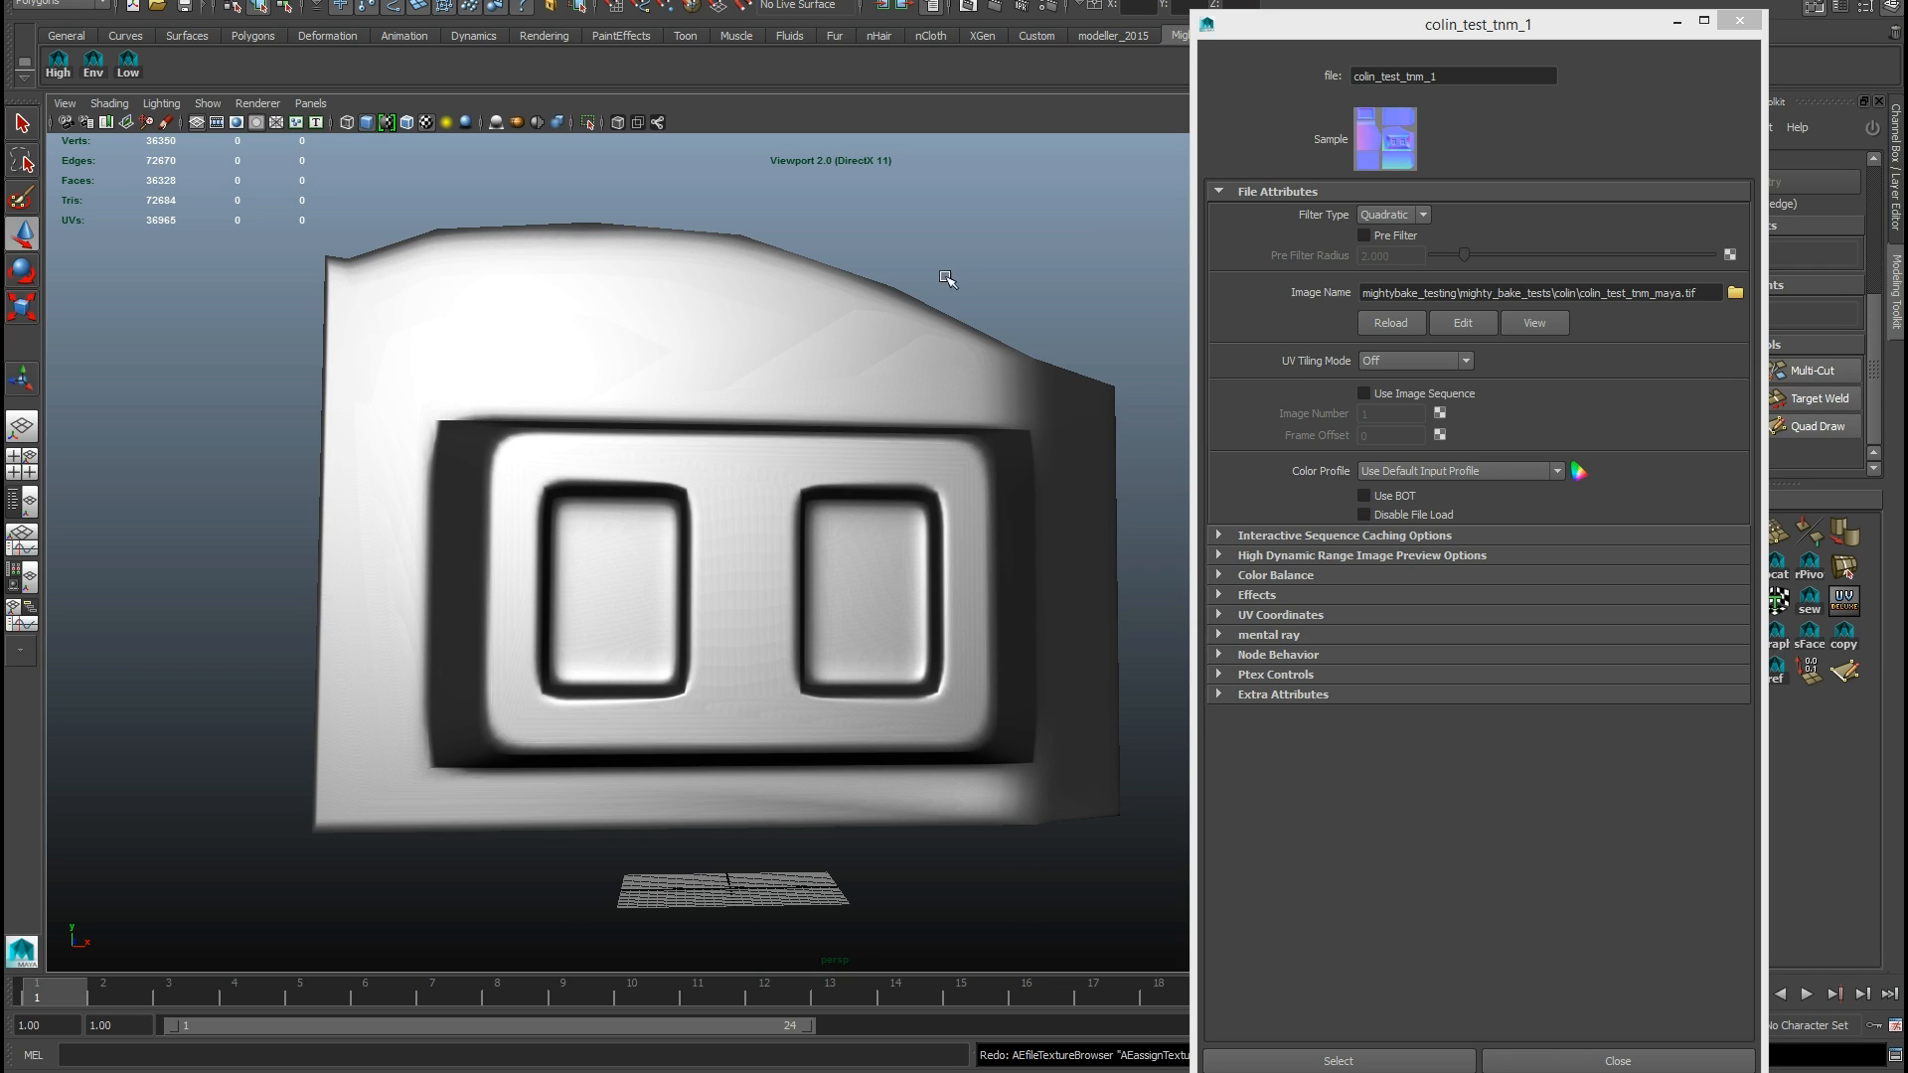
key(ctrl+z)
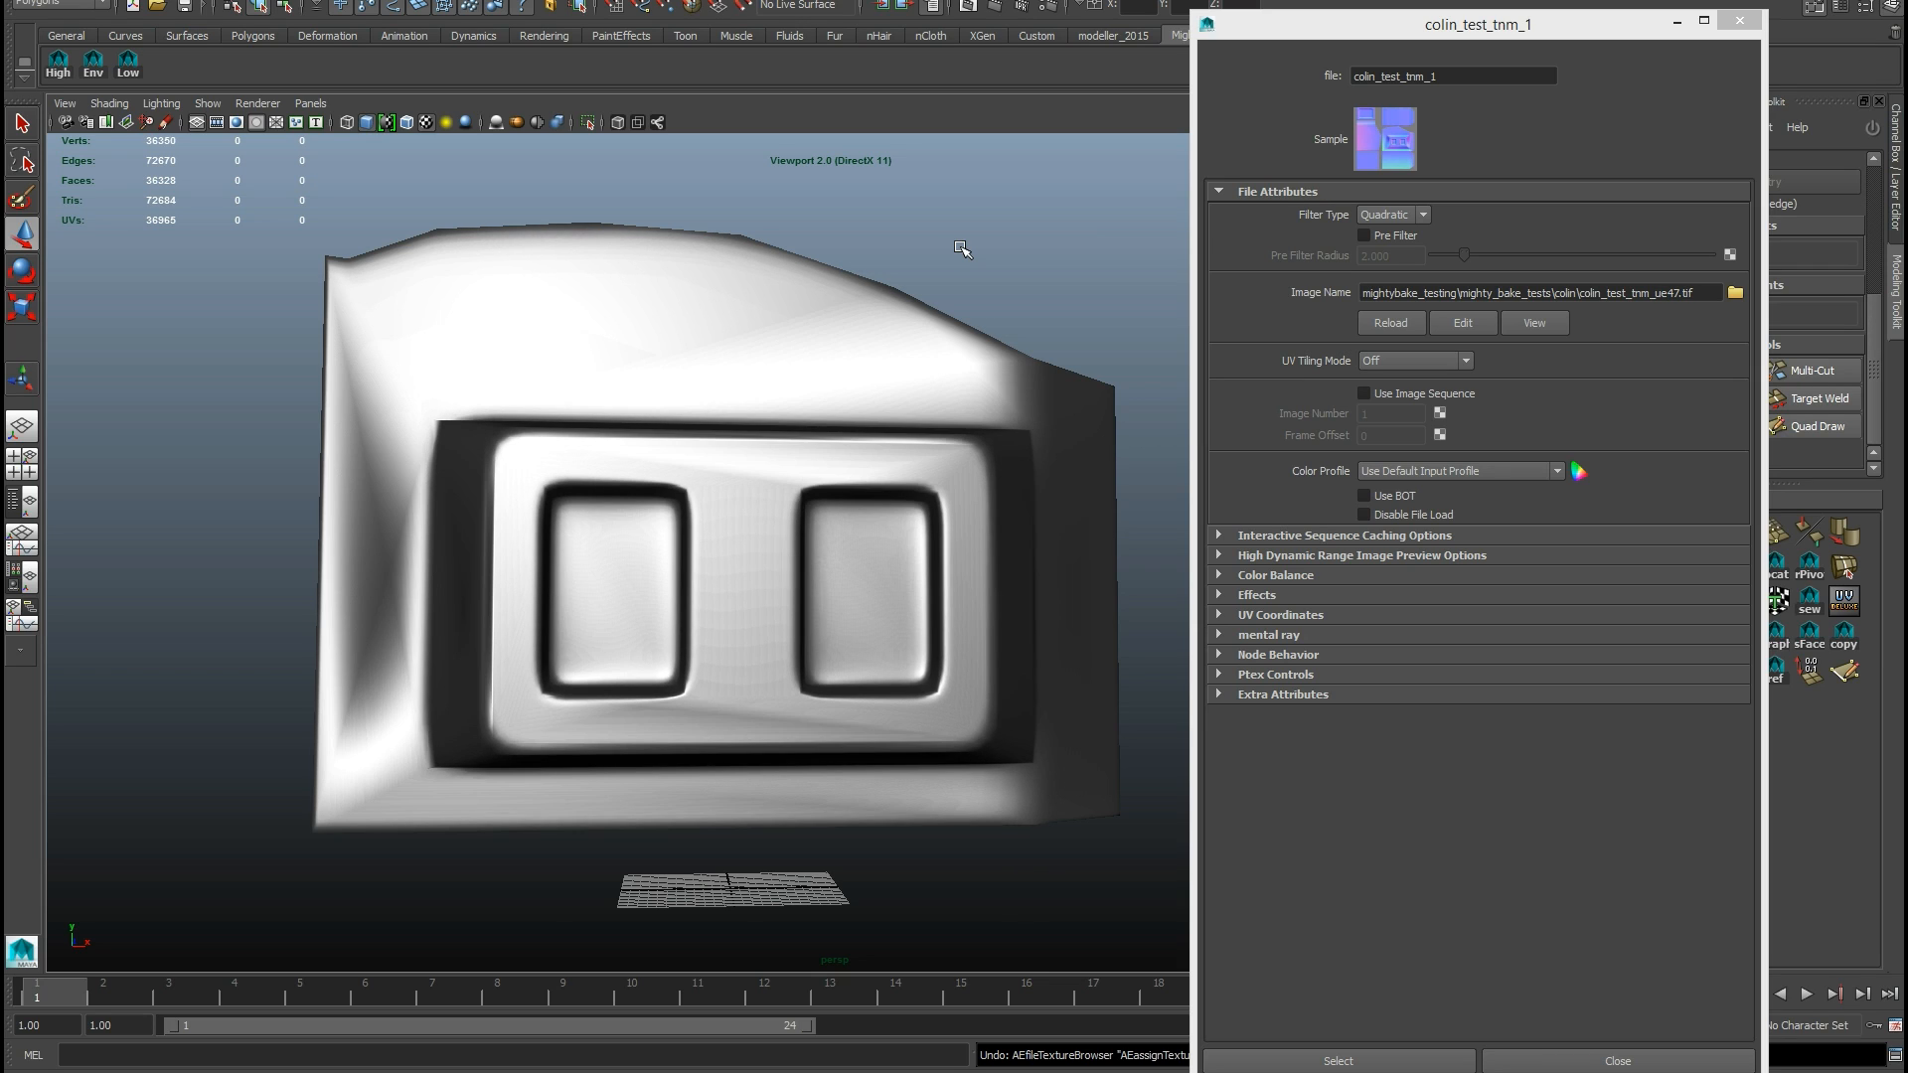
key(shift+z)
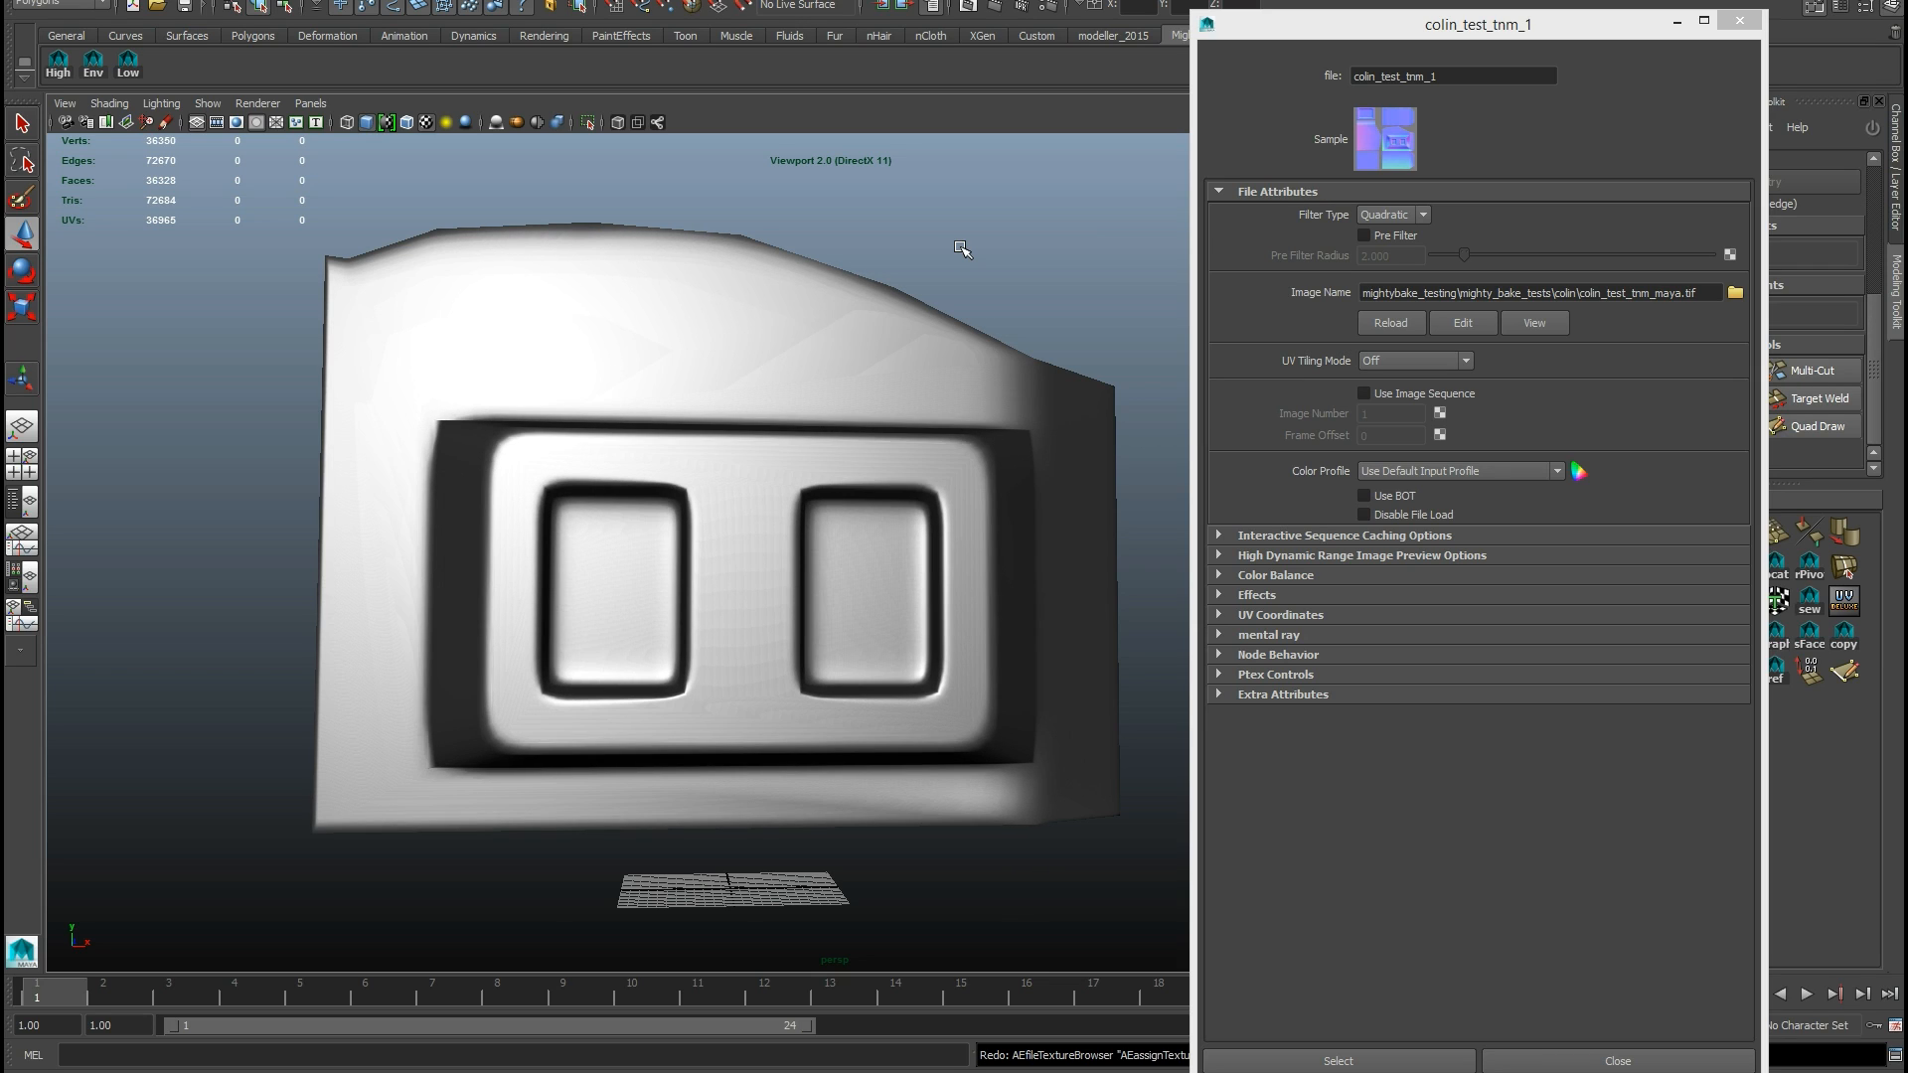
key(ctrl+z)
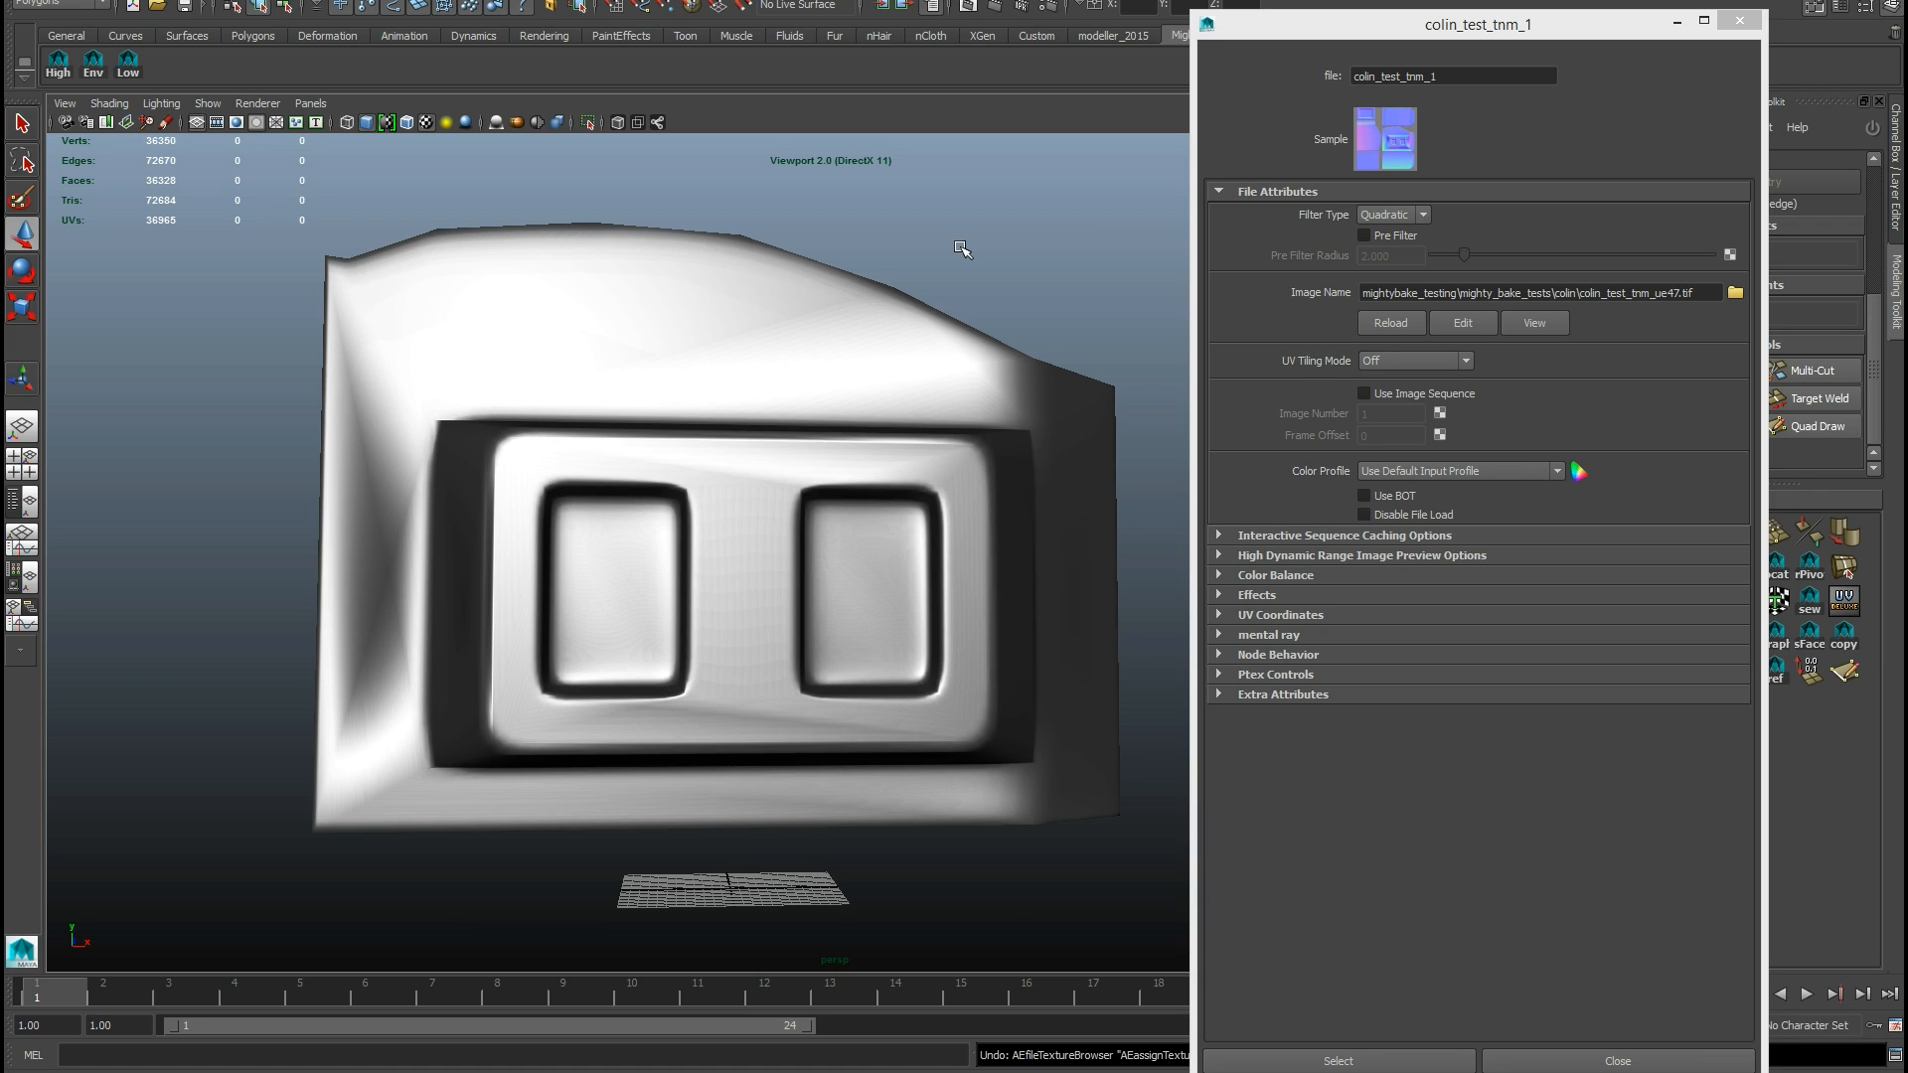